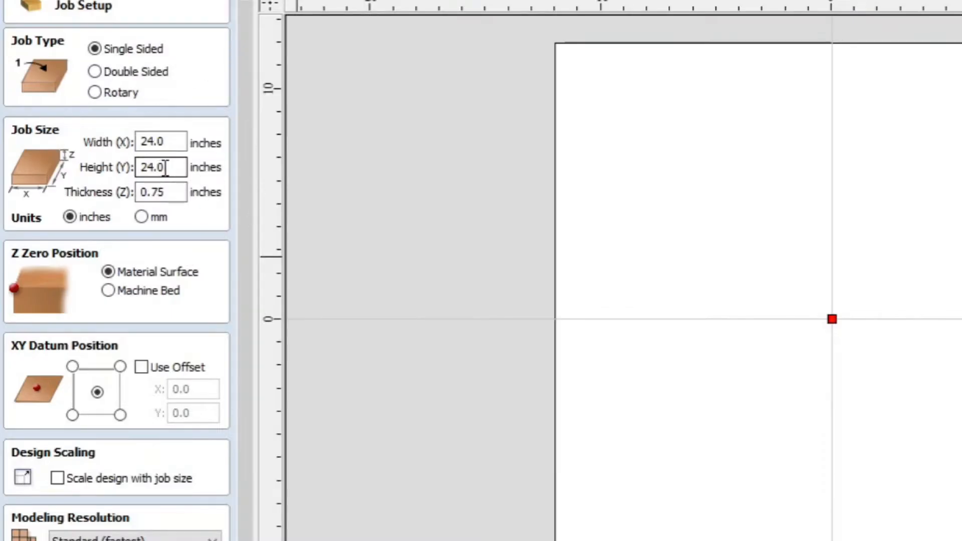
Set up a single-sided job 24 by 24 inches and 0.75 inches thick, with Z zero on the material surface and a centred XY datum
{"action": "left_click", "coordinate": [112, 177]}
{"action": "left_click", "coordinate": [165, 167]}
{"action": "left_click", "coordinate": [162, 200]}
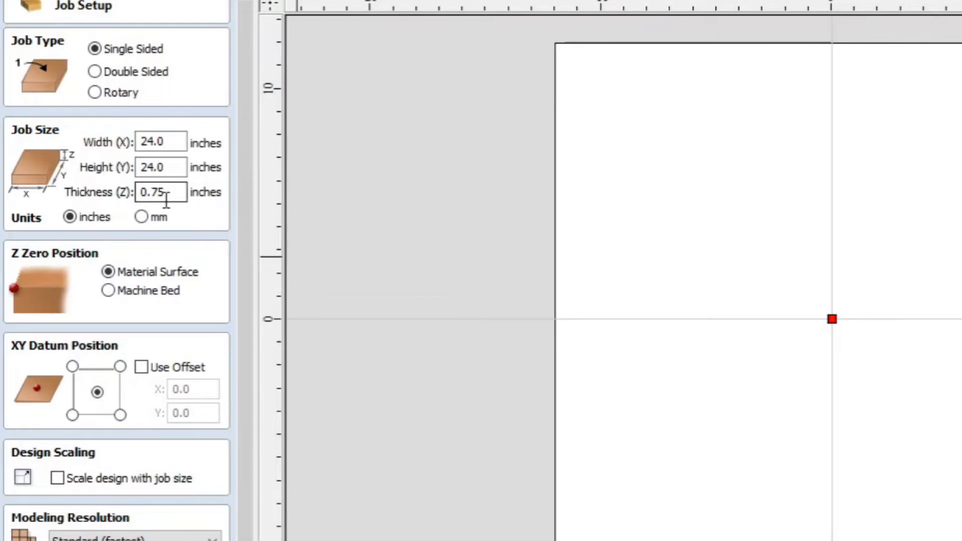
{"action": "left_click", "coordinate": [155, 262]}
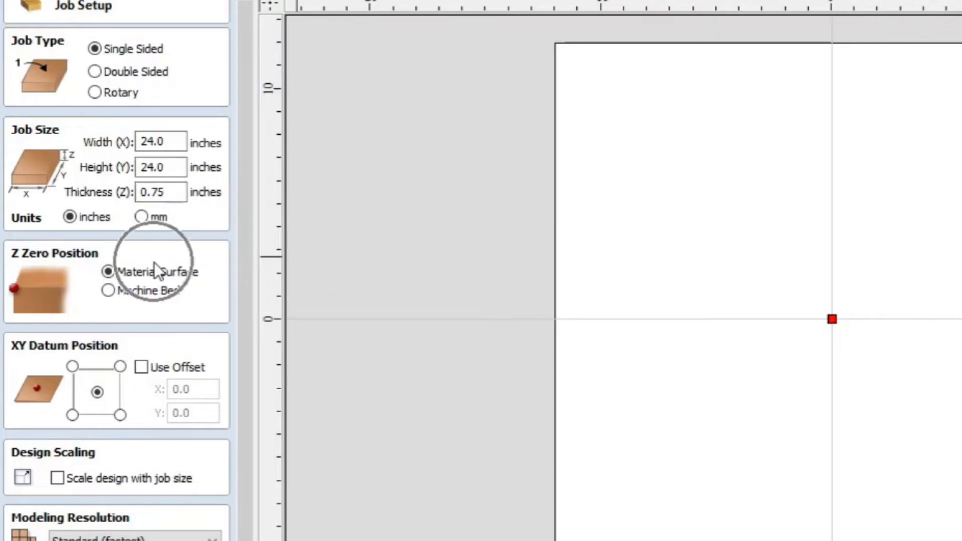
{"action": "left_click", "coordinate": [93, 394]}
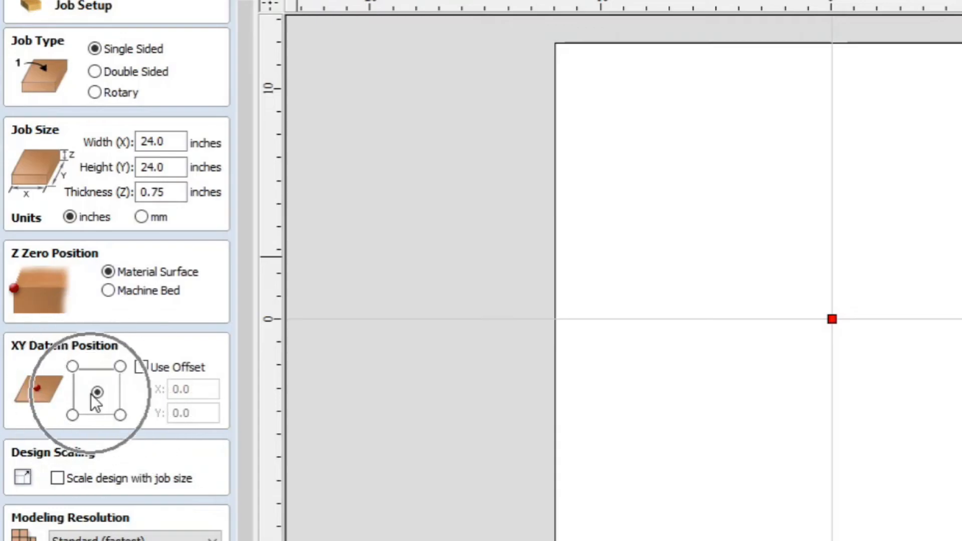
{"action": "left_click", "coordinate": [91, 395]}
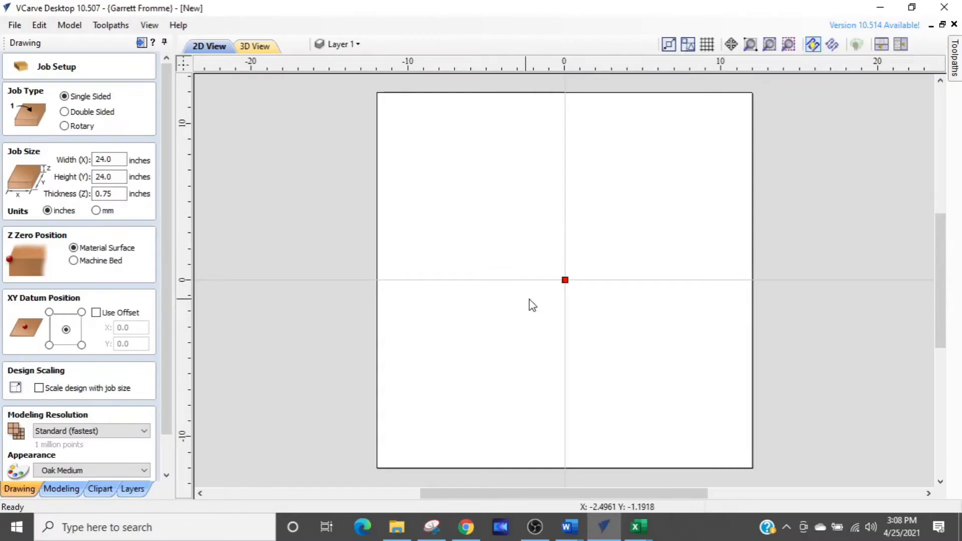
{"action": "left_click", "coordinate": [548, 283]}
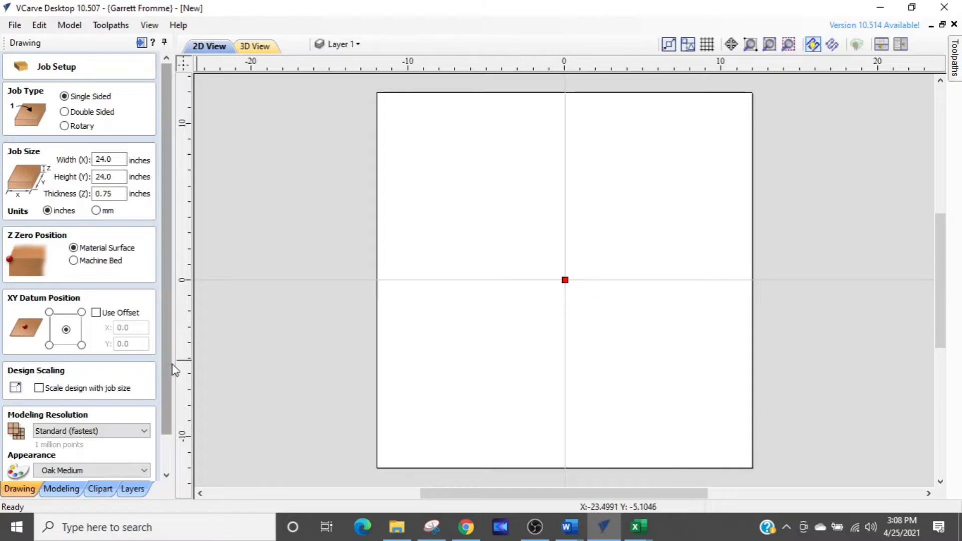
{"action": "scroll", "coordinate": [173, 369], "scroll_direction": "down", "scroll_amount": 2}
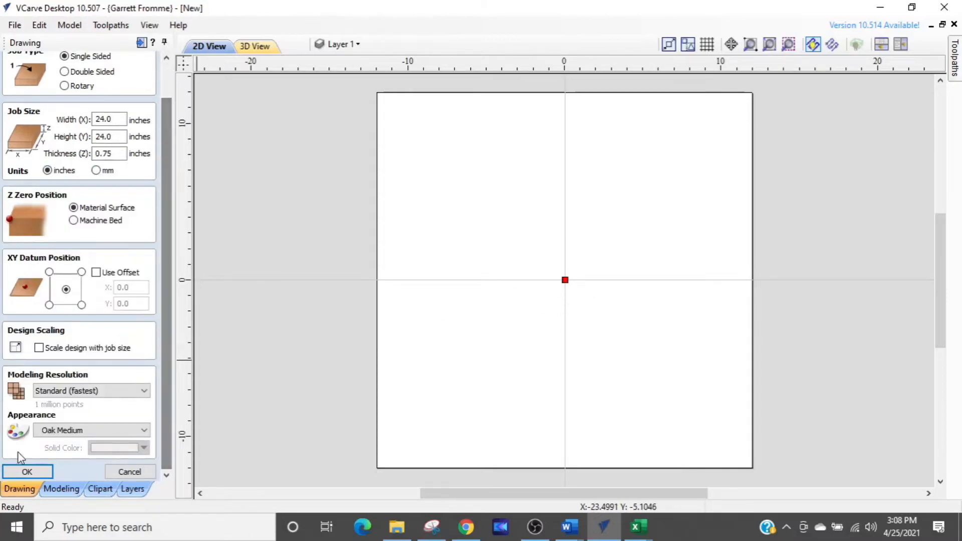
{"action": "left_click", "coordinate": [27, 472]}
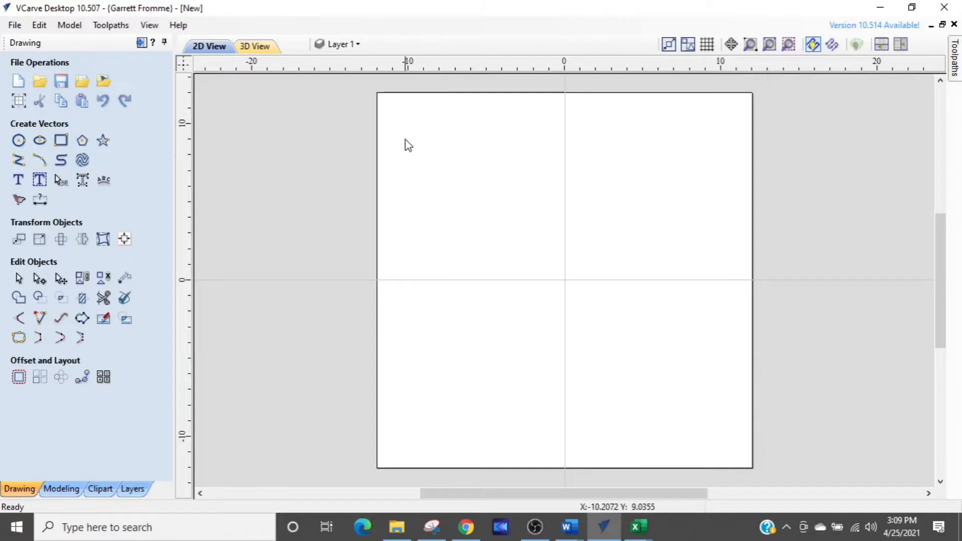
Add three new layers to the drawing alongside Layer 1
{"action": "left_click", "coordinate": [345, 45]}
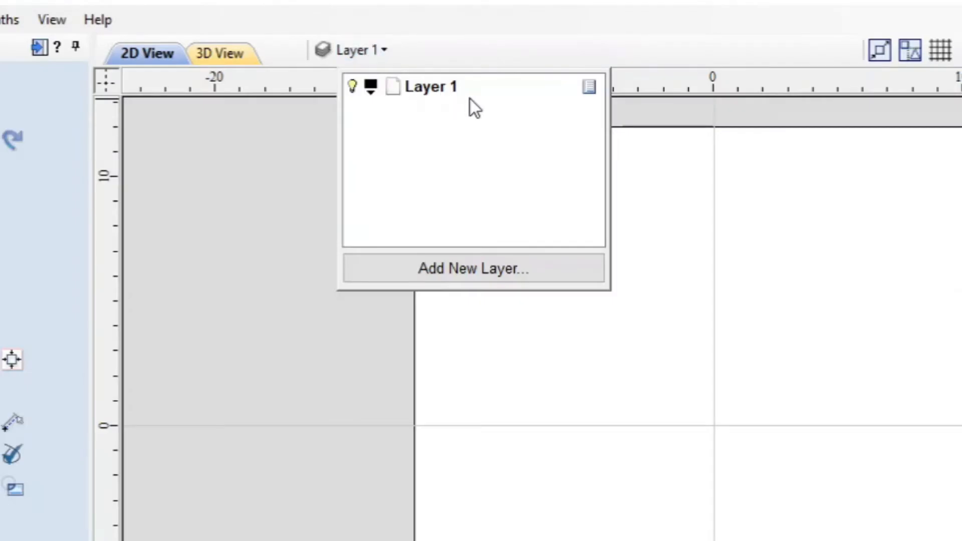
{"action": "key", "text": "ctrl"}
{"action": "key", "text": "ctrl"}
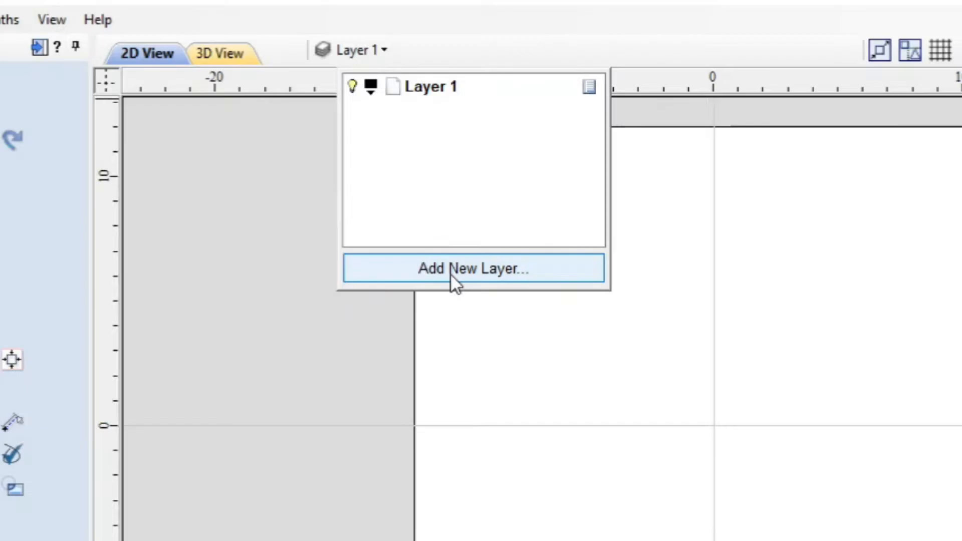
{"action": "left_click", "coordinate": [450, 272]}
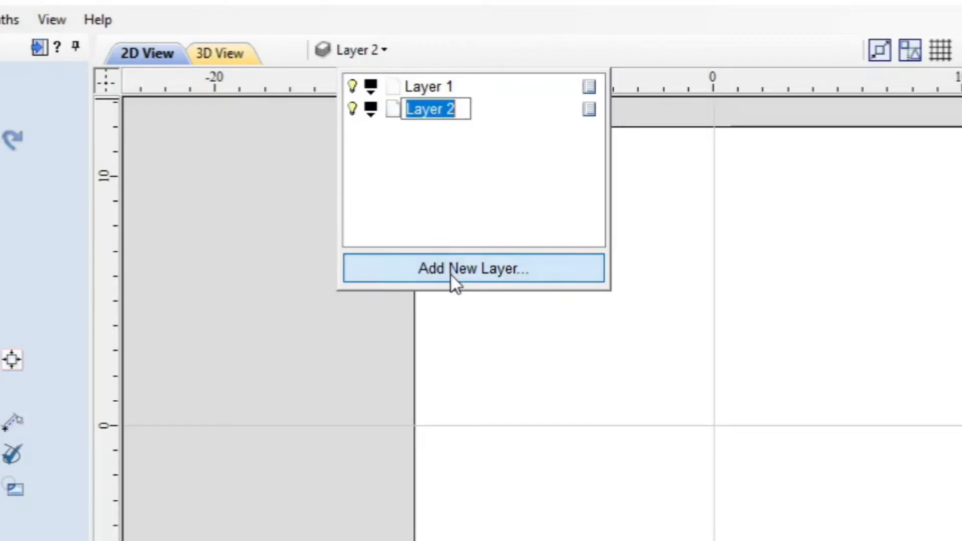
{"action": "left_click", "coordinate": [450, 273]}
{"action": "left_click", "coordinate": [450, 272]}
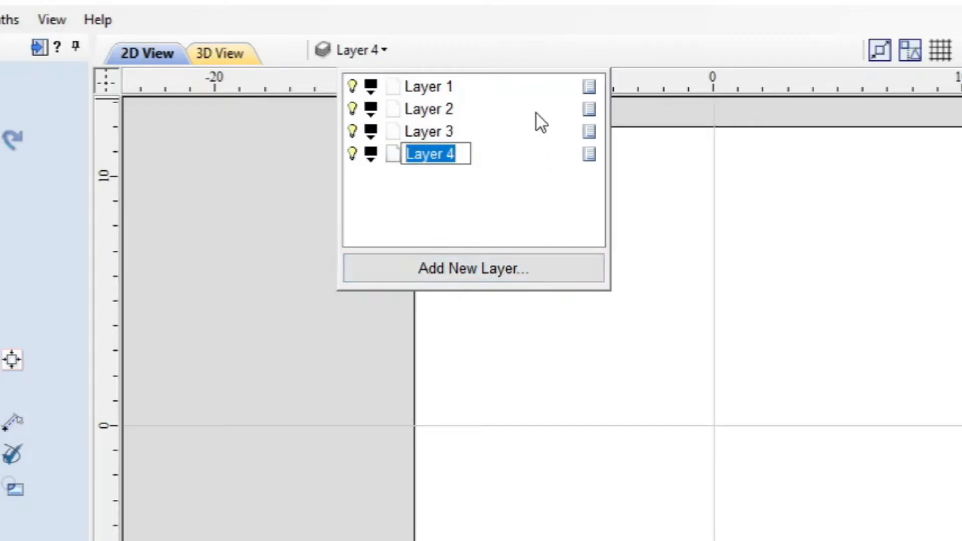
Rename Layer 1 as "Top $100,000"
{"action": "left_click", "coordinate": [426, 88]}
{"action": "left_click", "coordinate": [426, 89]}
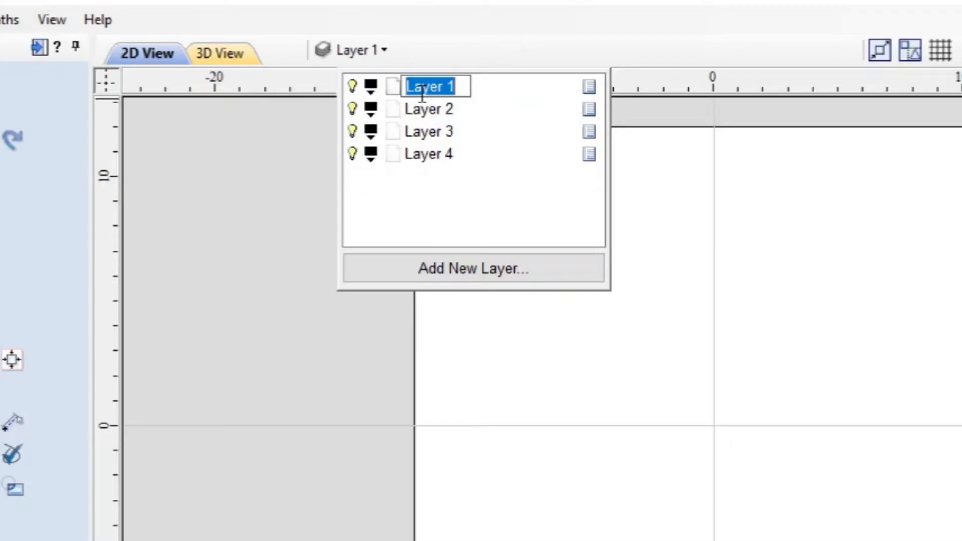
{"action": "type", "text": "Top"}
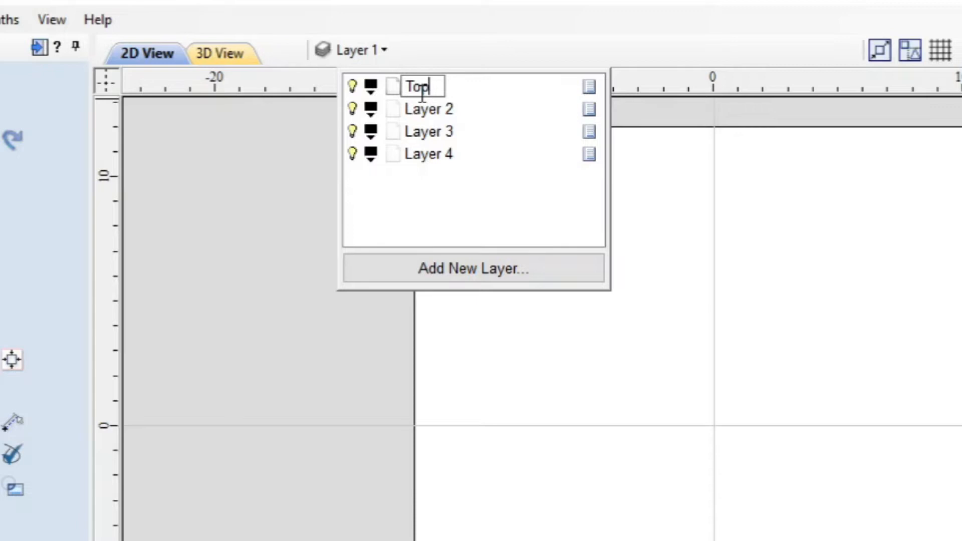
{"action": "type", "text": " $"}
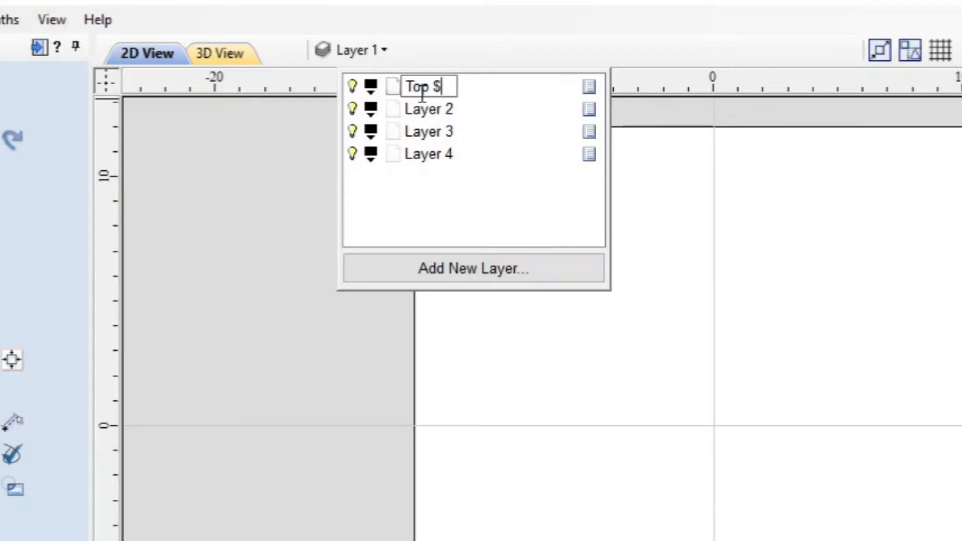
{"action": "type", "text": "1000"}
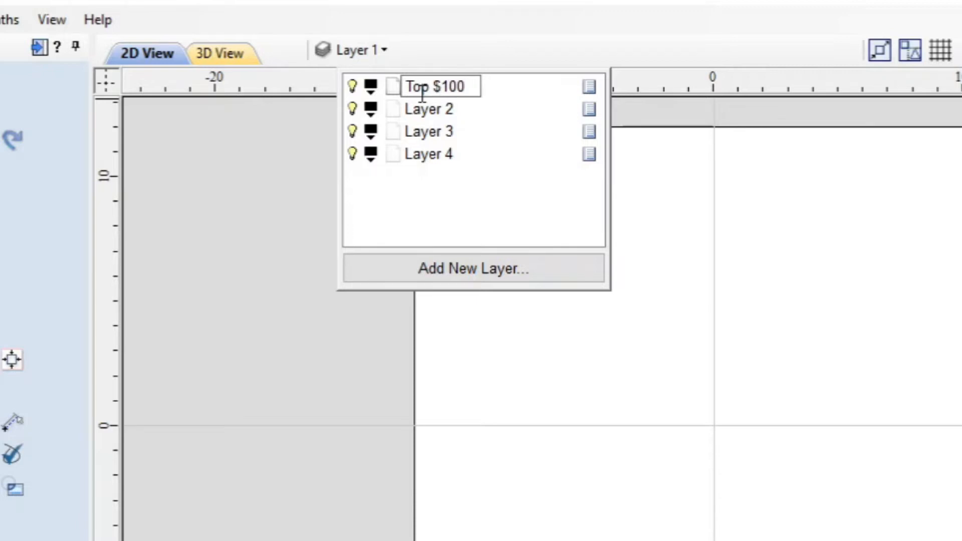
{"action": "key", "text": "BackSpace"}
{"action": "type", "text": ",000"}
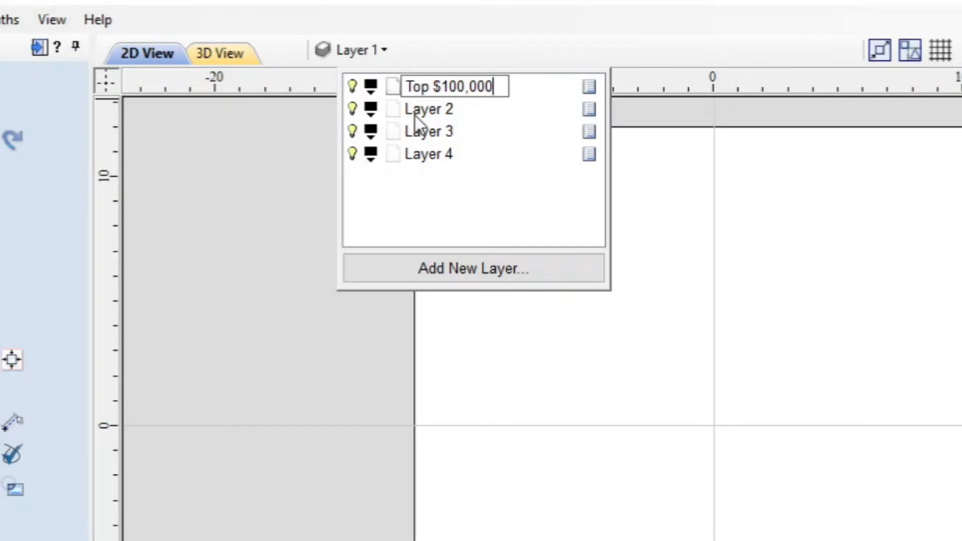
Rename Layer 2 as "Bottom Wealth"
{"action": "left_click", "coordinate": [416, 115]}
{"action": "left_click", "coordinate": [416, 115]}
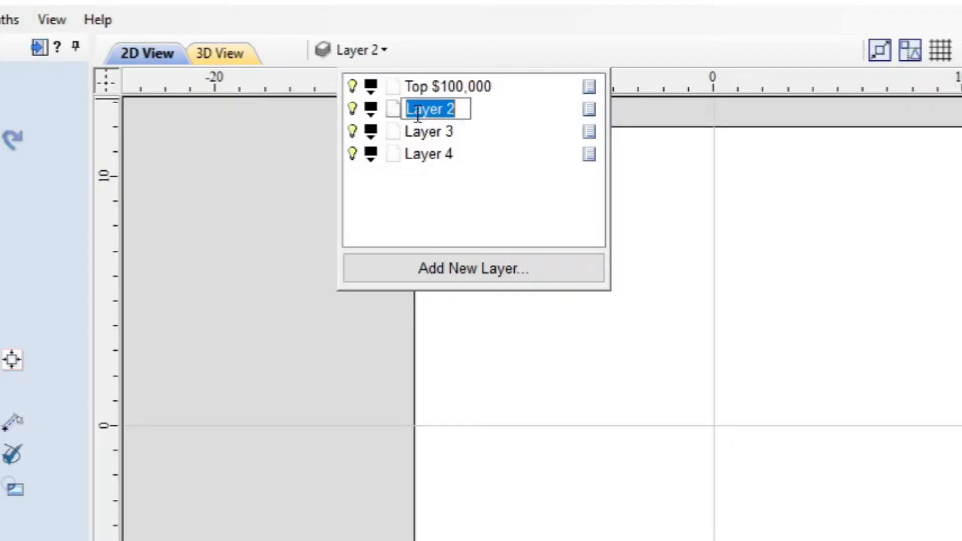
{"action": "type", "text": "Wealth"}
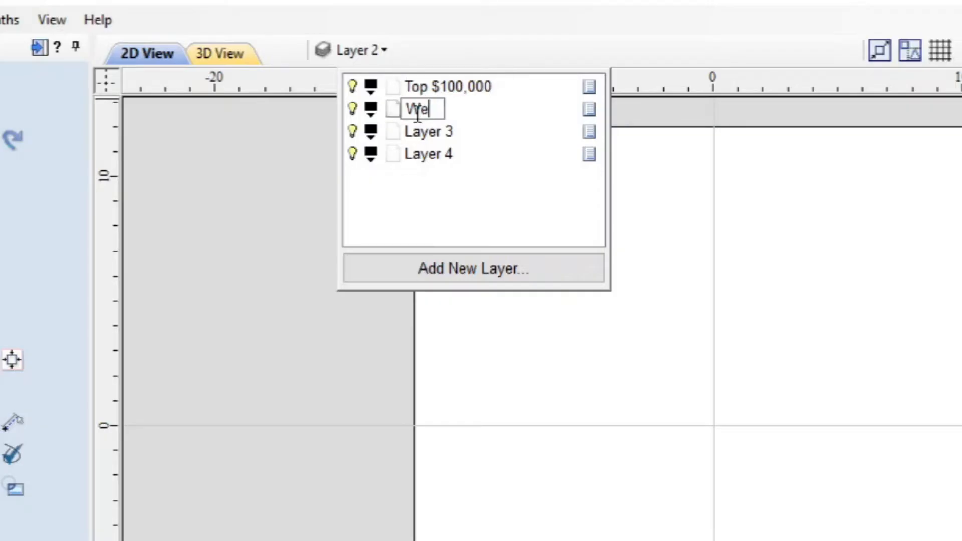
{"action": "key", "text": "Left"}
{"action": "key", "text": "Left"}
{"action": "key", "text": "Left"}
{"action": "key", "text": "Left"}
{"action": "key", "text": "Left"}
{"action": "key", "text": "Left"}
{"action": "type", "text": "Bottom"}
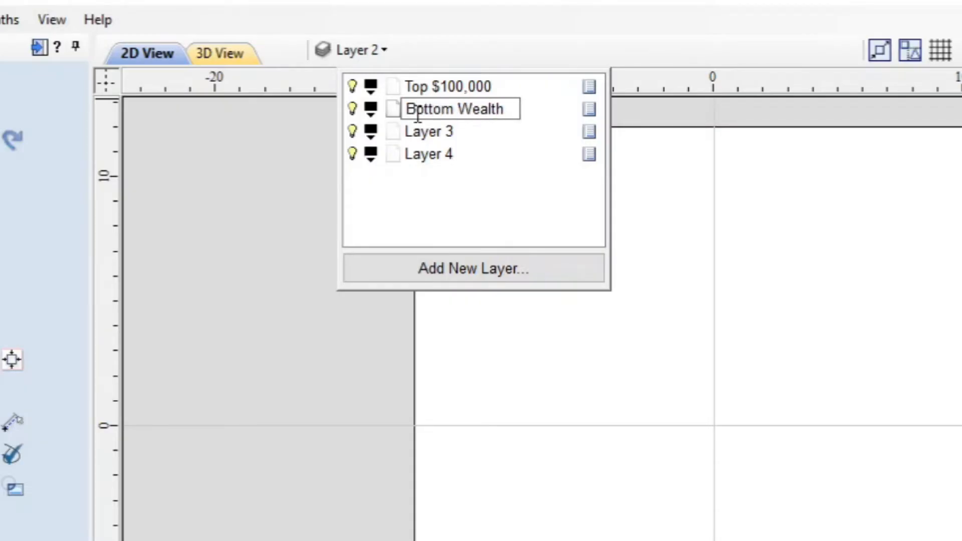
{"action": "key", "text": "Return"}
Rename Layer 3 as "Merged text"
{"action": "left_click", "coordinate": [419, 132]}
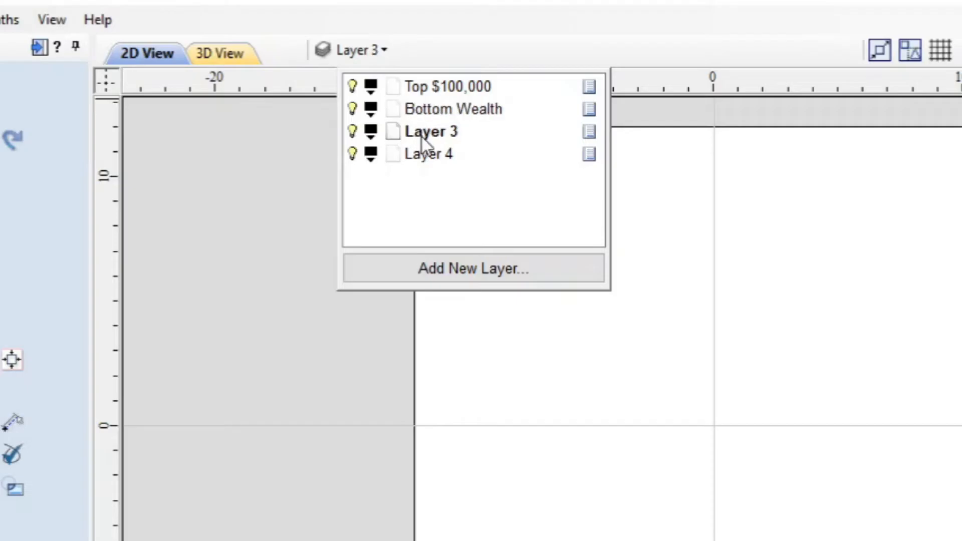
{"action": "left_click", "coordinate": [421, 133]}
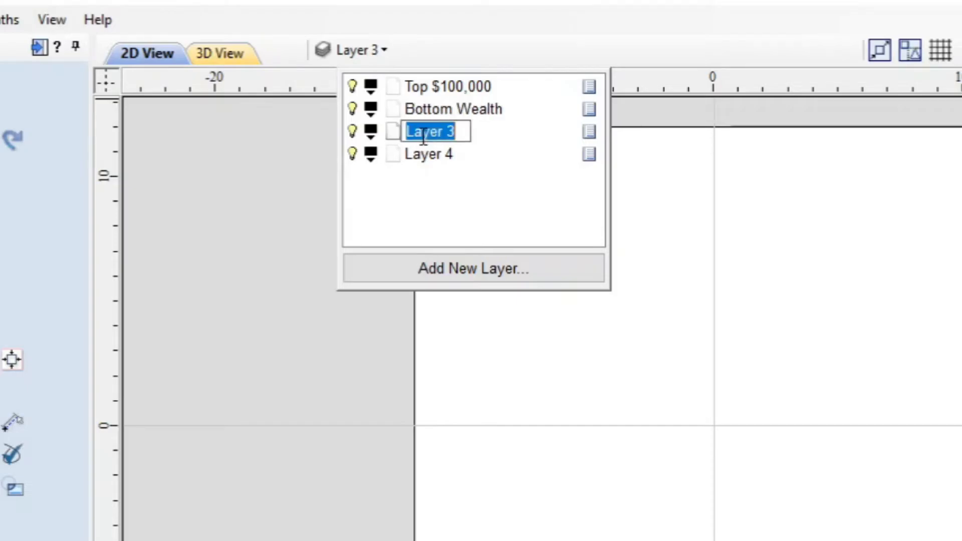
{"action": "type", "text": "Marged"}
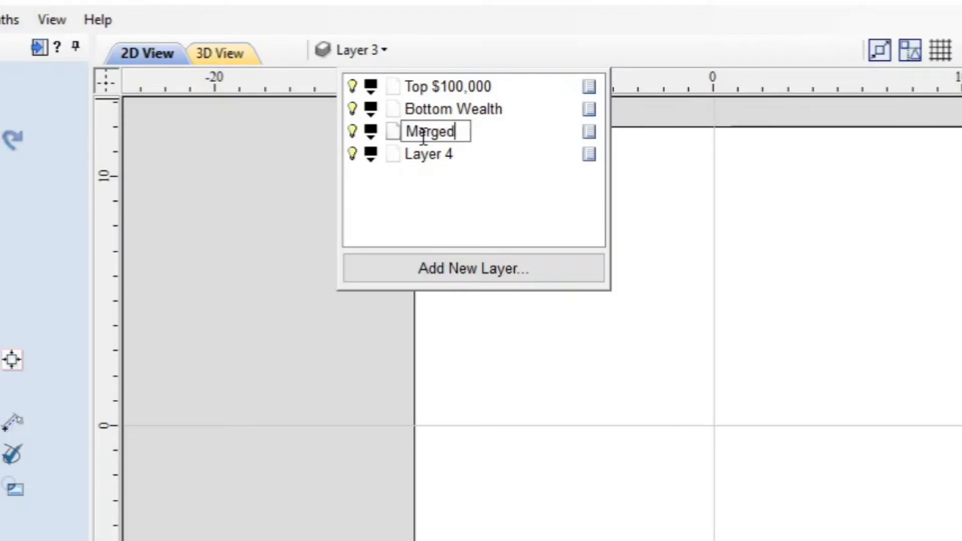
{"action": "type", "text": " text"}
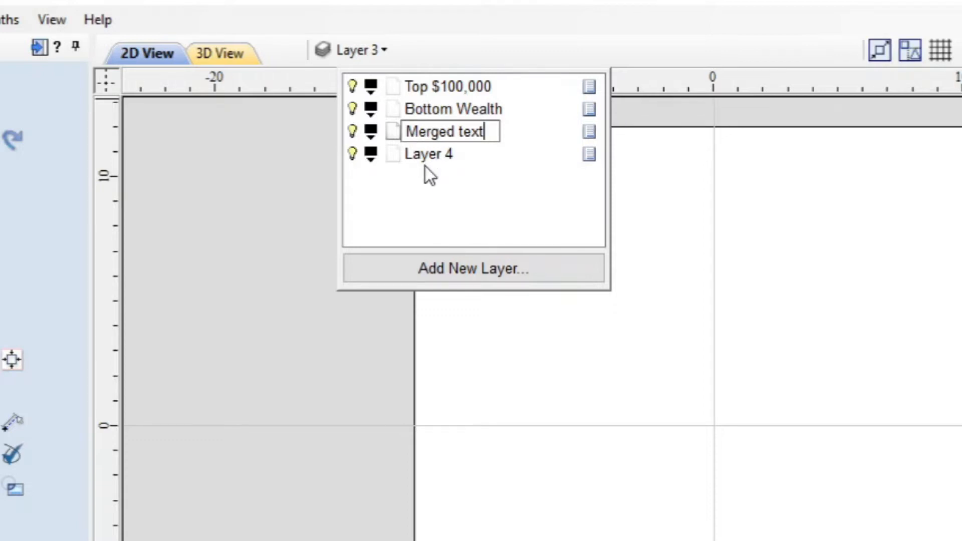
Rename Layer 4 as "Border"
{"action": "left_click", "coordinate": [436, 161]}
{"action": "left_click", "coordinate": [437, 161]}
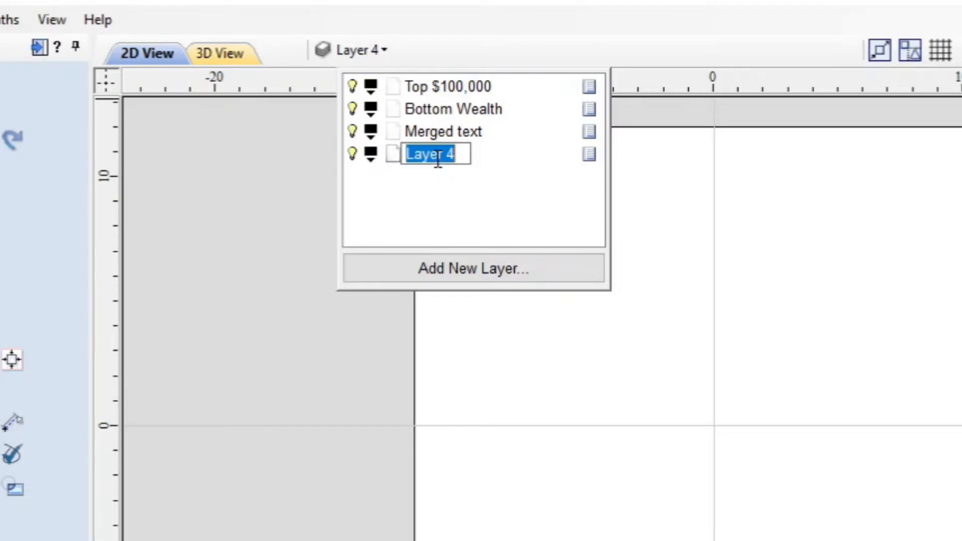
{"action": "type", "text": "B"}
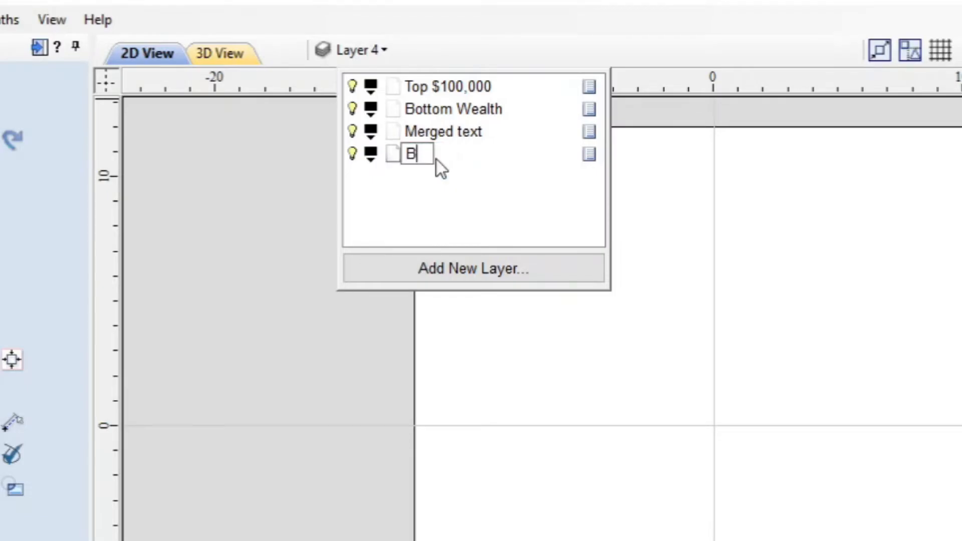
{"action": "type", "text": "order"}
{"action": "key", "text": "Return"}
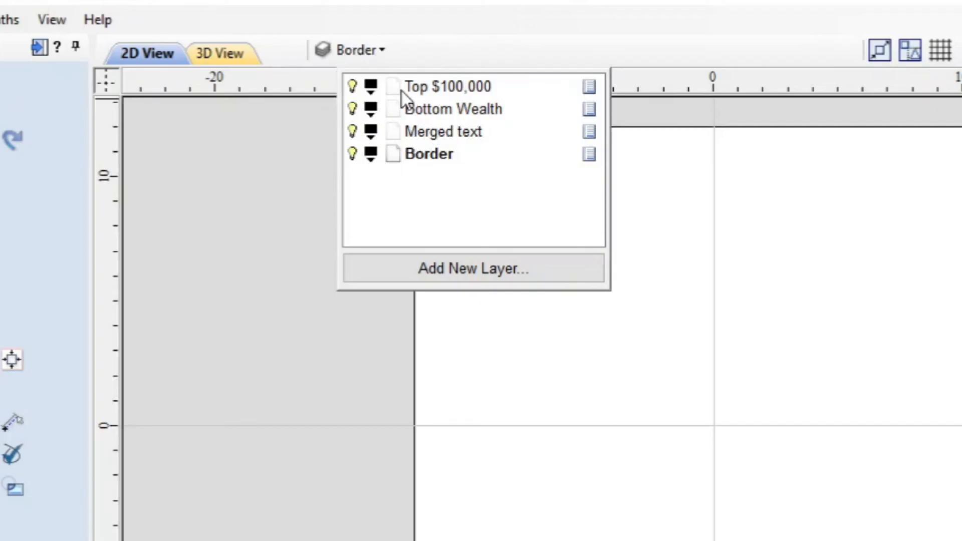
Colour the Bottom Wealth layer blue, the Merged text layer red and the Border layer green
{"action": "left_click", "coordinate": [373, 113]}
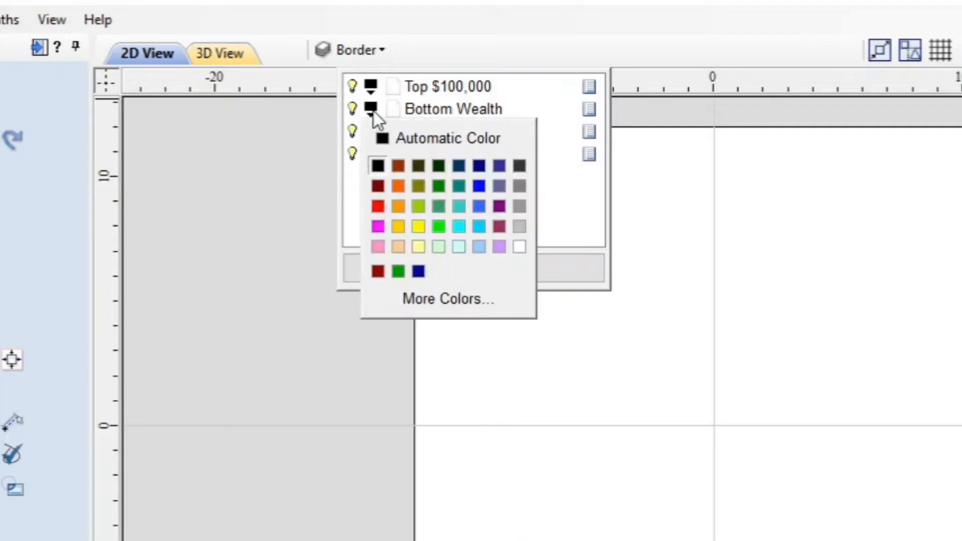
{"action": "left_click", "coordinate": [479, 187]}
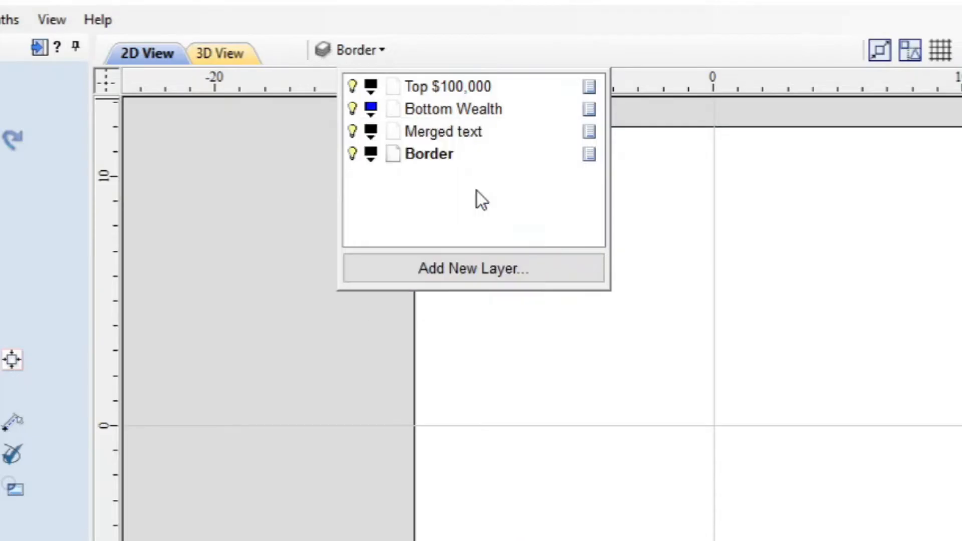
{"action": "left_click", "coordinate": [375, 133]}
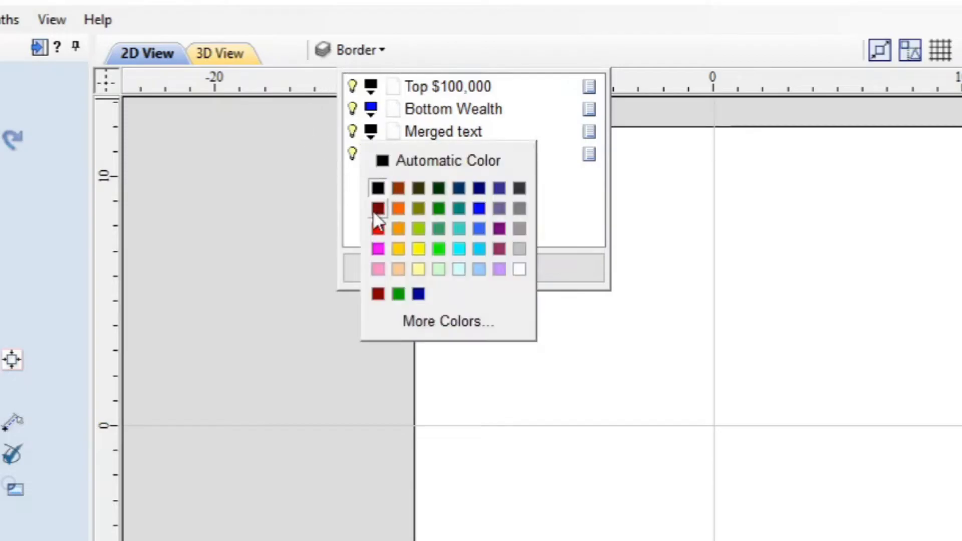
{"action": "left_click", "coordinate": [377, 229]}
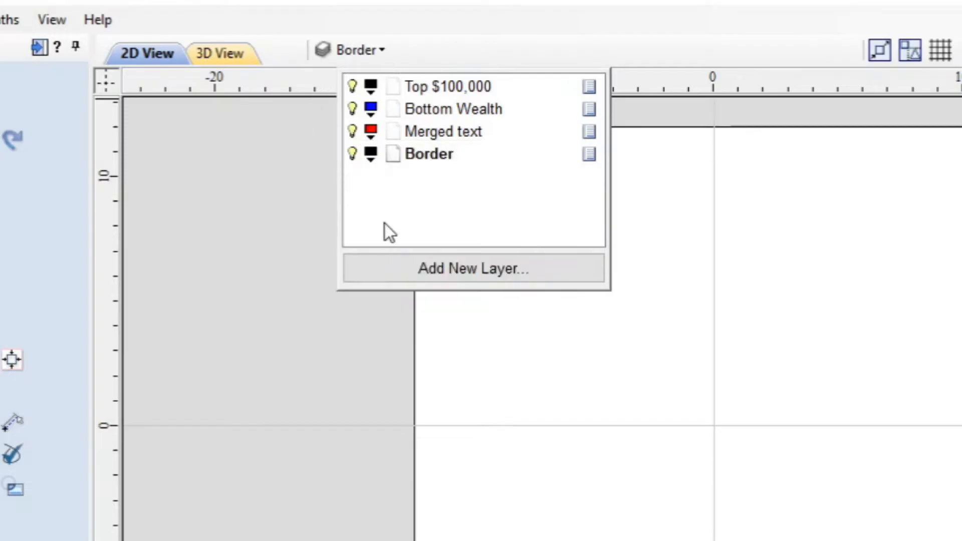
{"action": "left_click", "coordinate": [371, 157]}
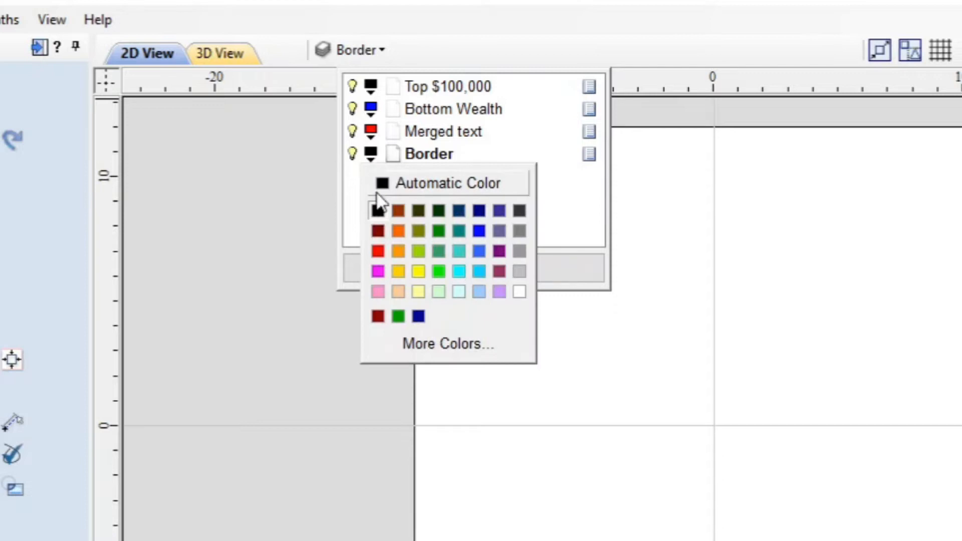
{"action": "left_click", "coordinate": [435, 247]}
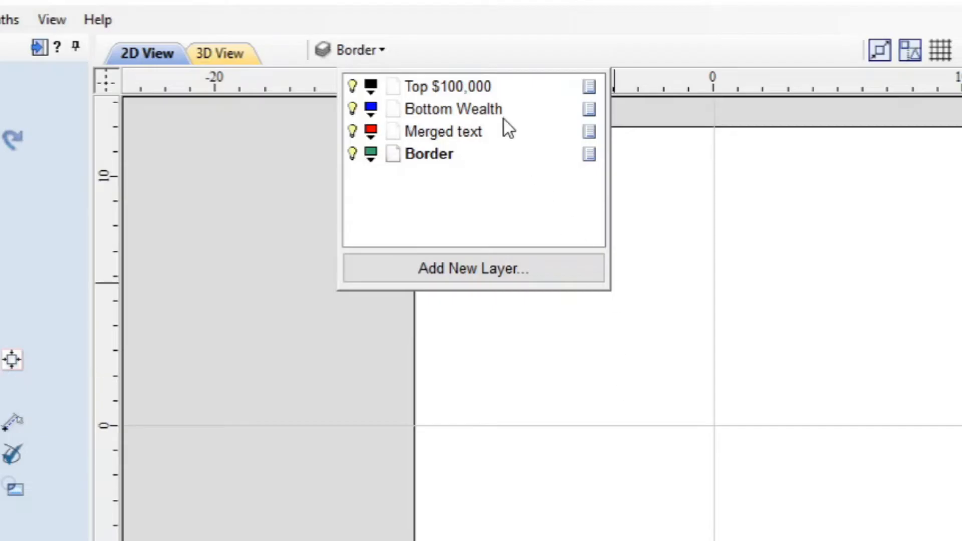
Make Top $100,000 the active layer and start the Draw Text tool
{"action": "left_click", "coordinate": [460, 84]}
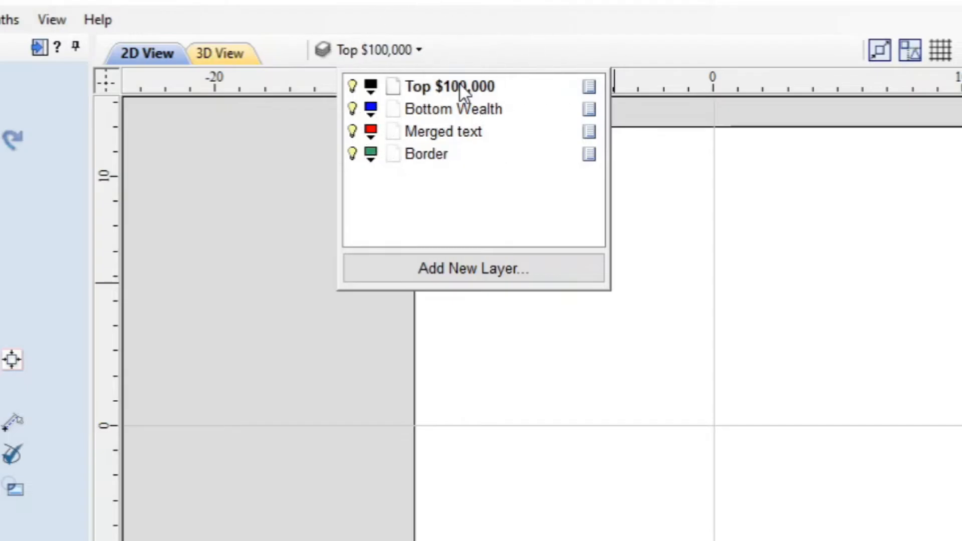
{"action": "left_click", "coordinate": [532, 351]}
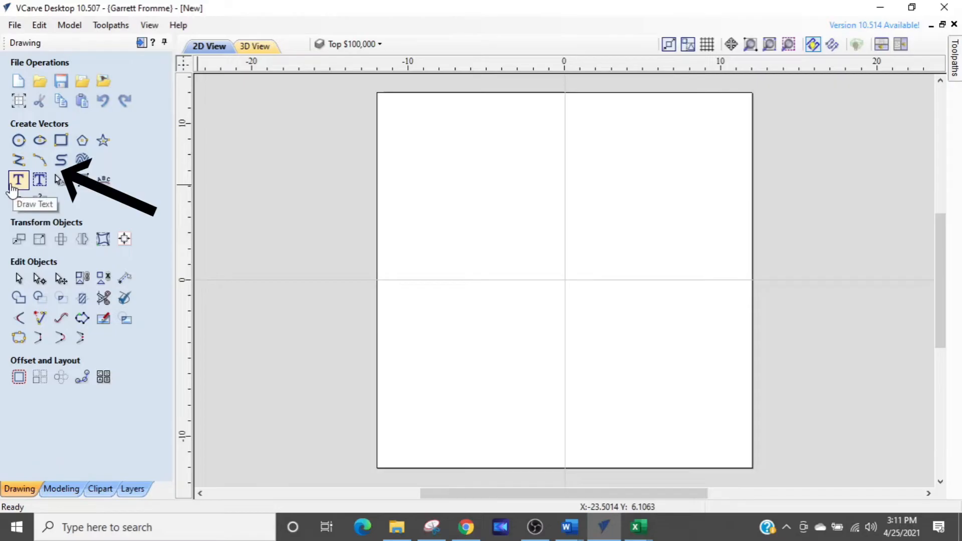
{"action": "left_click", "coordinate": [19, 182]}
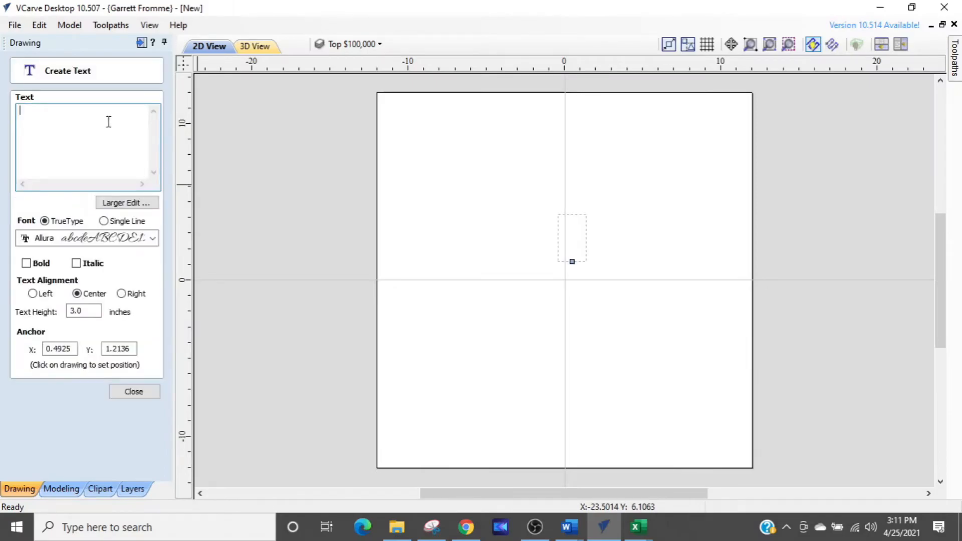
Create the text "$100,000" in the Arial font and start a new text object above it
{"action": "type", "text": "$"}
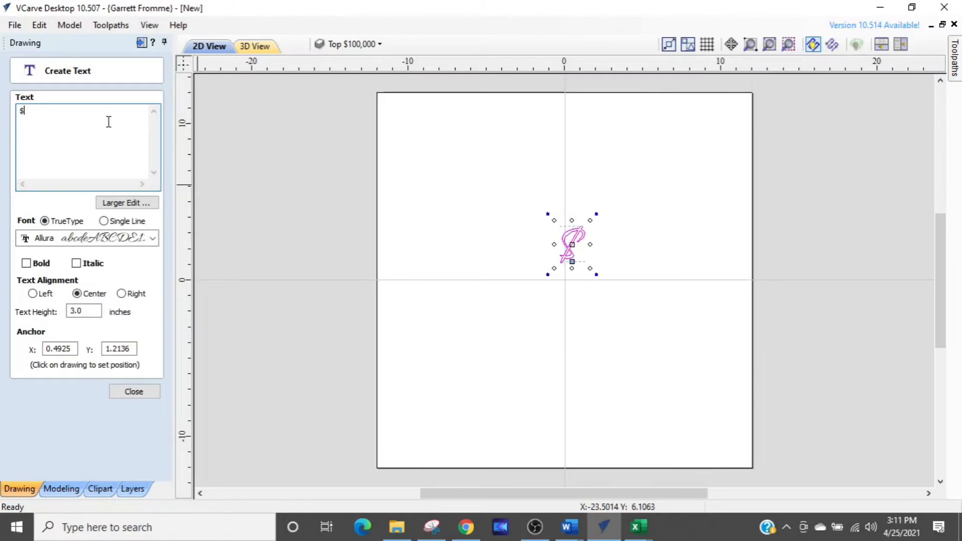
{"action": "type", "text": "100,000"}
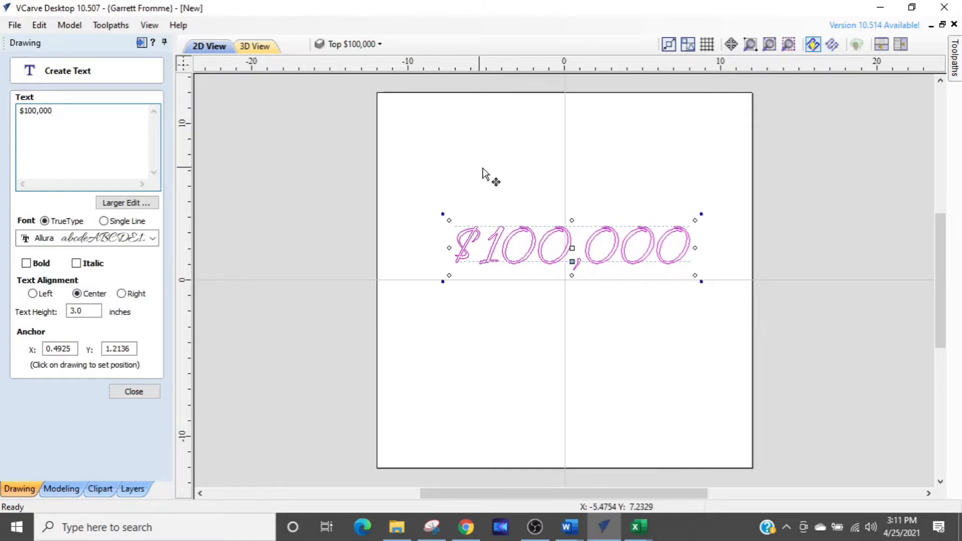
{"action": "left_click", "coordinate": [152, 238]}
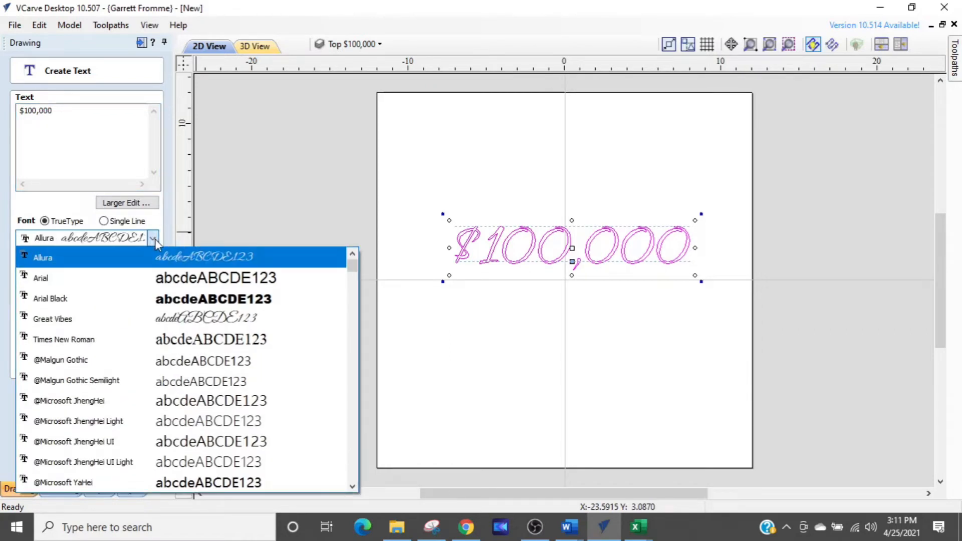
{"action": "left_click", "coordinate": [173, 280]}
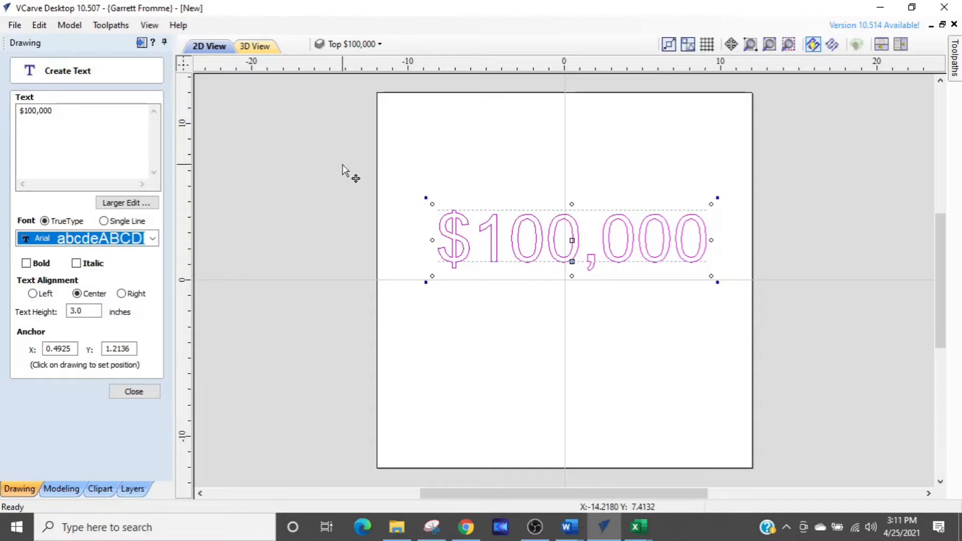
{"action": "left_click", "coordinate": [532, 170]}
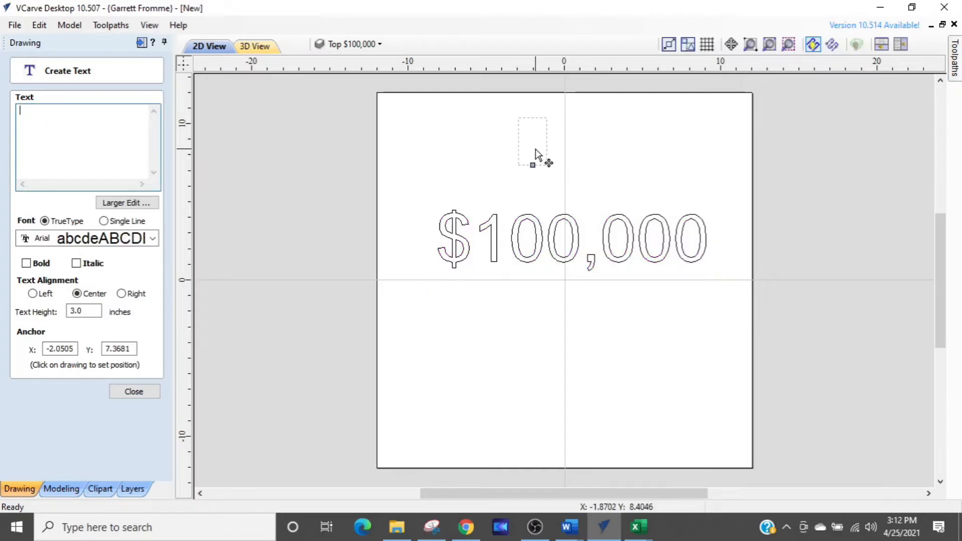
Make Bottom Wealth the active layer for the new text
{"action": "left_click", "coordinate": [368, 45]}
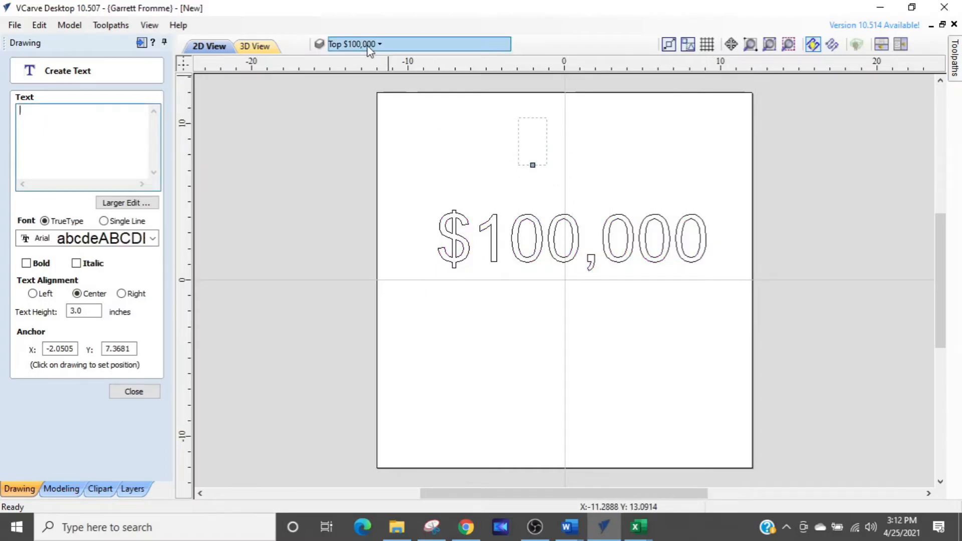
{"action": "left_click", "coordinate": [369, 45]}
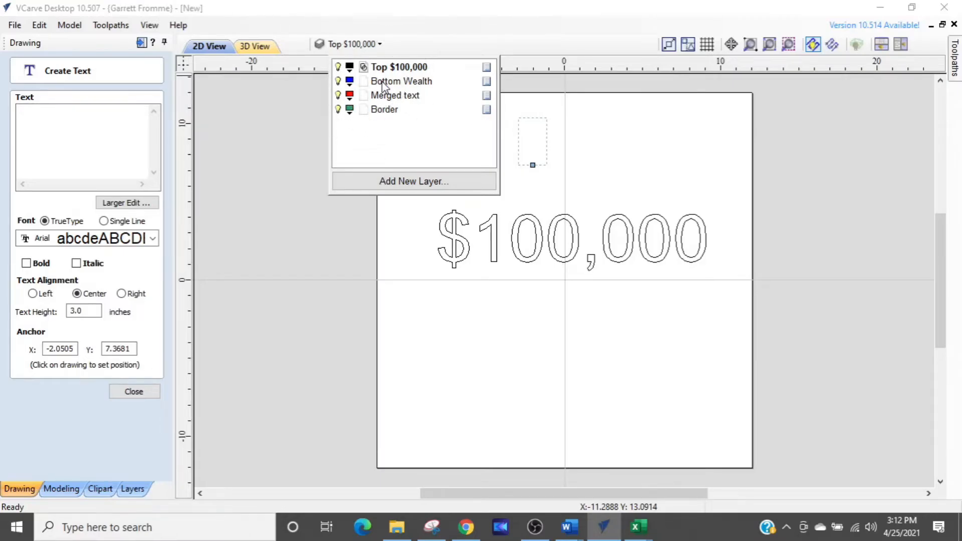
{"action": "left_click", "coordinate": [384, 83]}
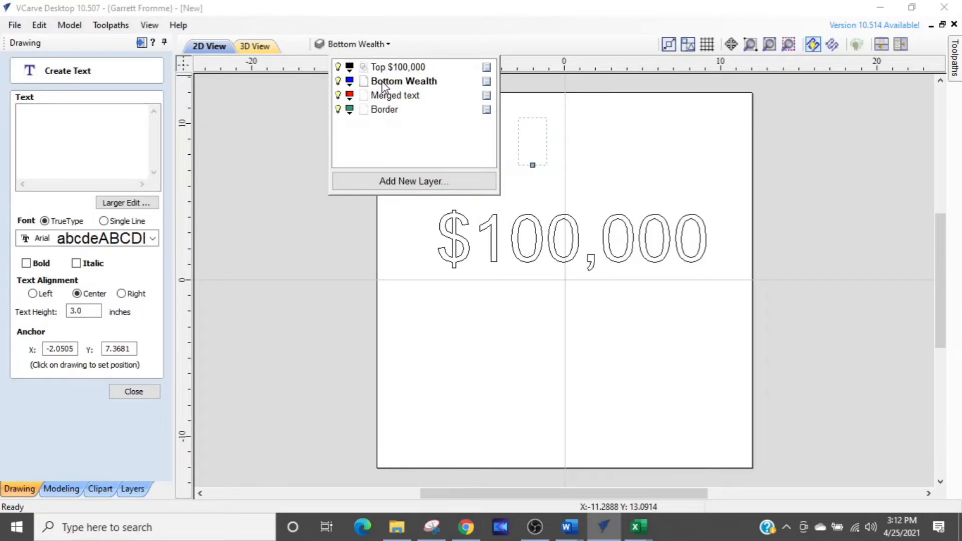
{"action": "key", "text": "ctrl"}
{"action": "key", "text": "ctrl"}
{"action": "key", "text": "ctrl"}
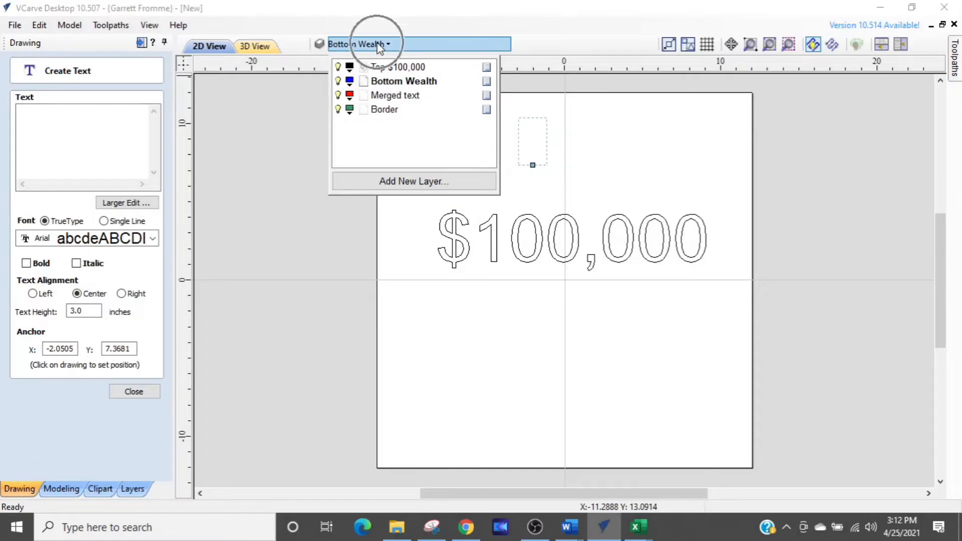
Create the text "WEALTH" in the Times New Roman font and finish the text tool
{"action": "left_click", "coordinate": [115, 112]}
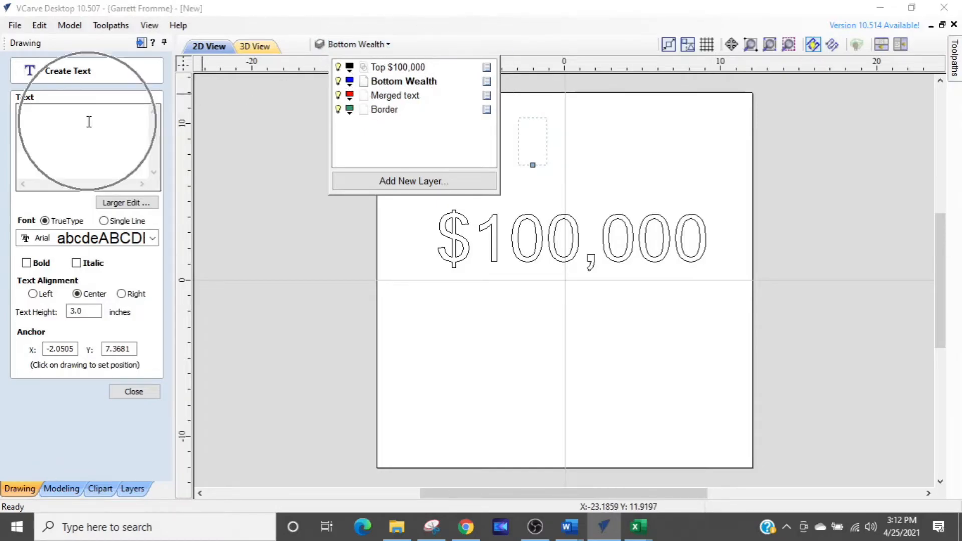
{"action": "left_click", "coordinate": [90, 121]}
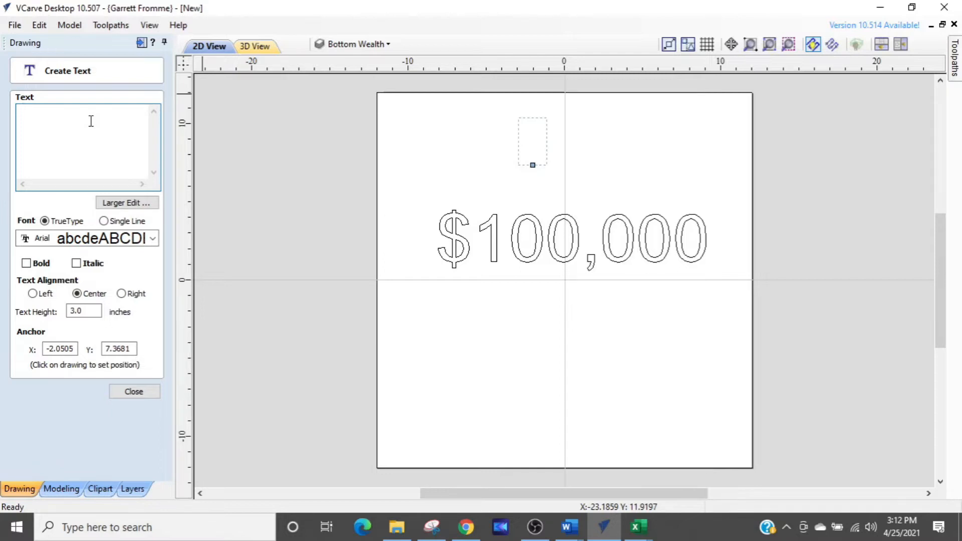
{"action": "type", "text": "WEA"}
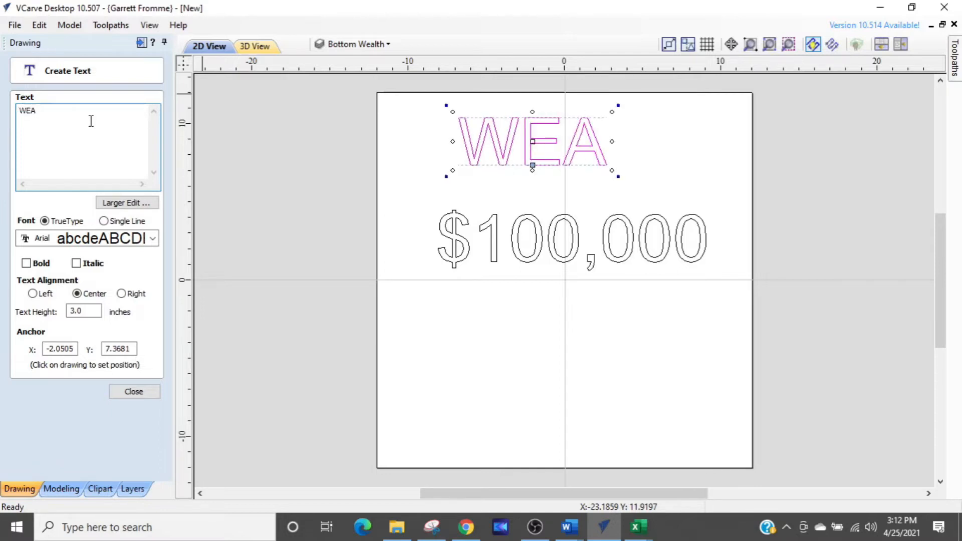
{"action": "type", "text": "LTH"}
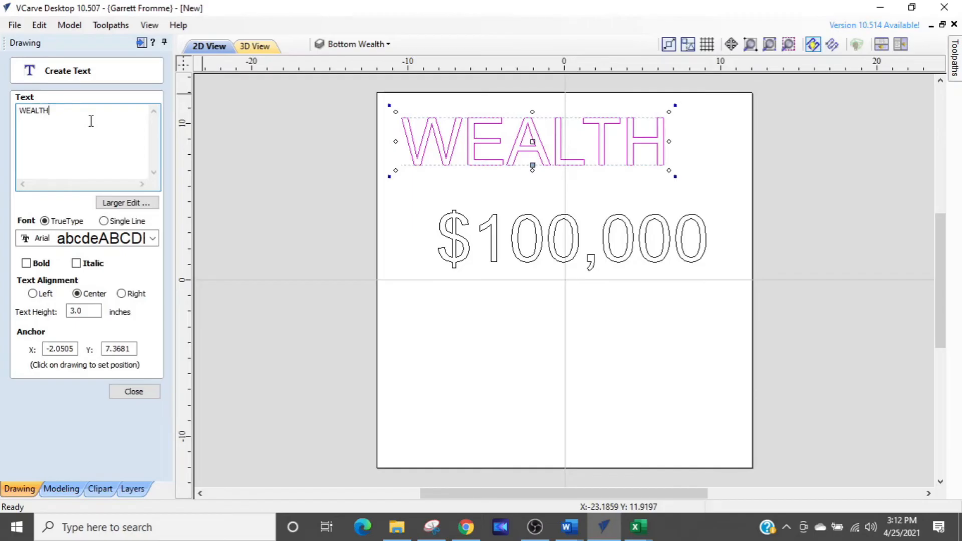
{"action": "left_click", "coordinate": [153, 239]}
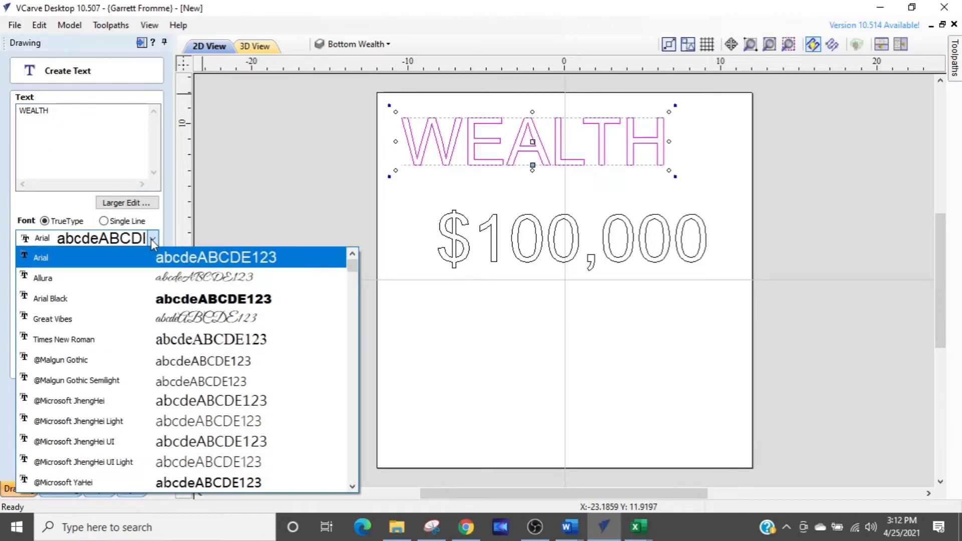
{"action": "left_click", "coordinate": [97, 341]}
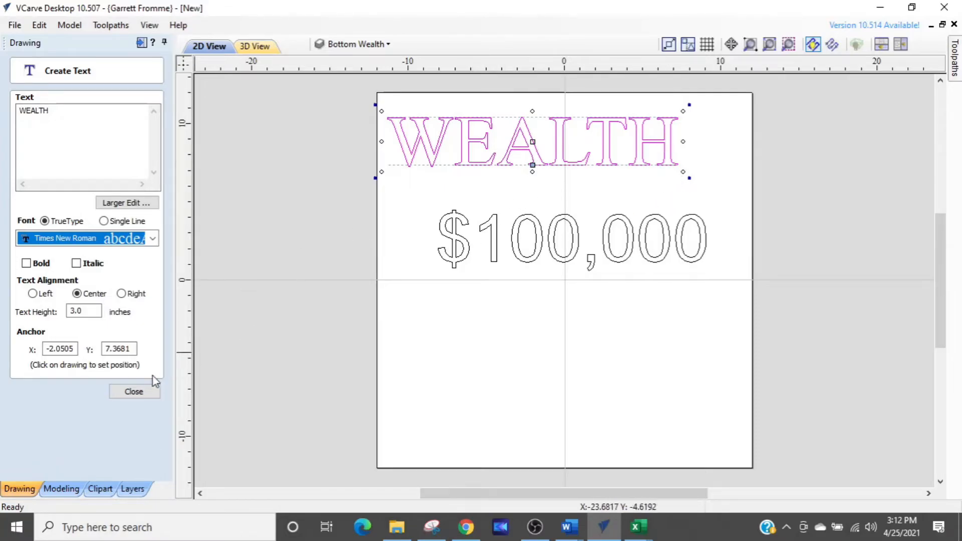
{"action": "left_click", "coordinate": [135, 392]}
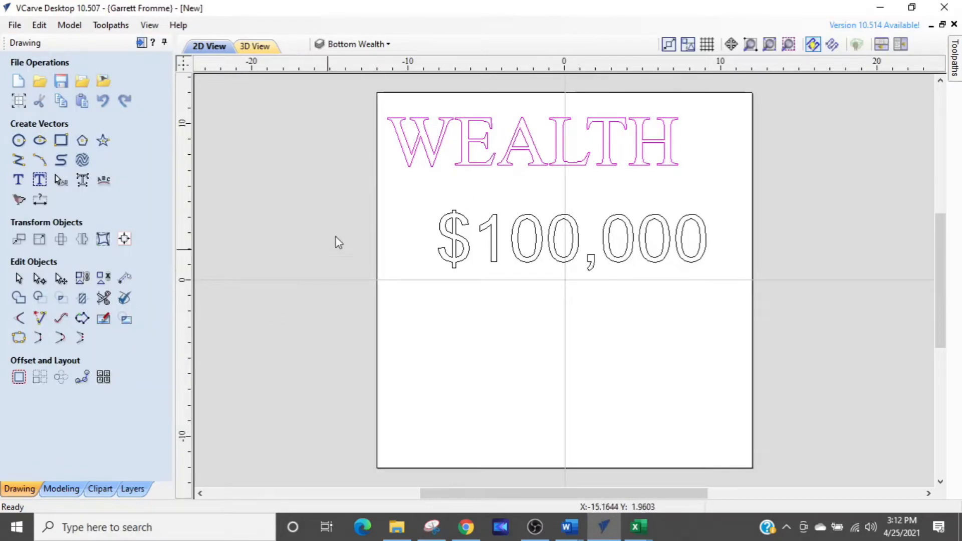
Centre the WEALTH text and the $100,000 text on the material, both horizontally and vertically
{"action": "left_click", "coordinate": [124, 239]}
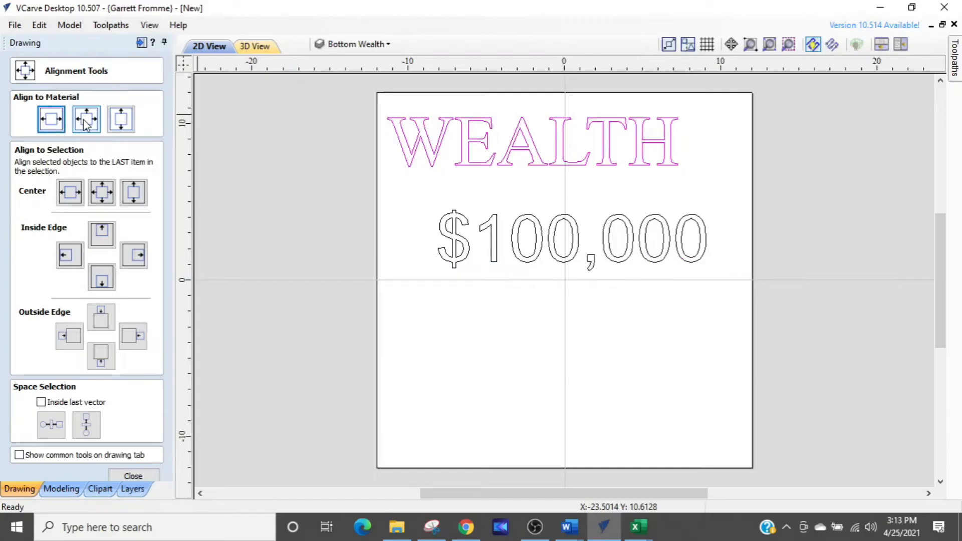
{"action": "left_click", "coordinate": [127, 153]}
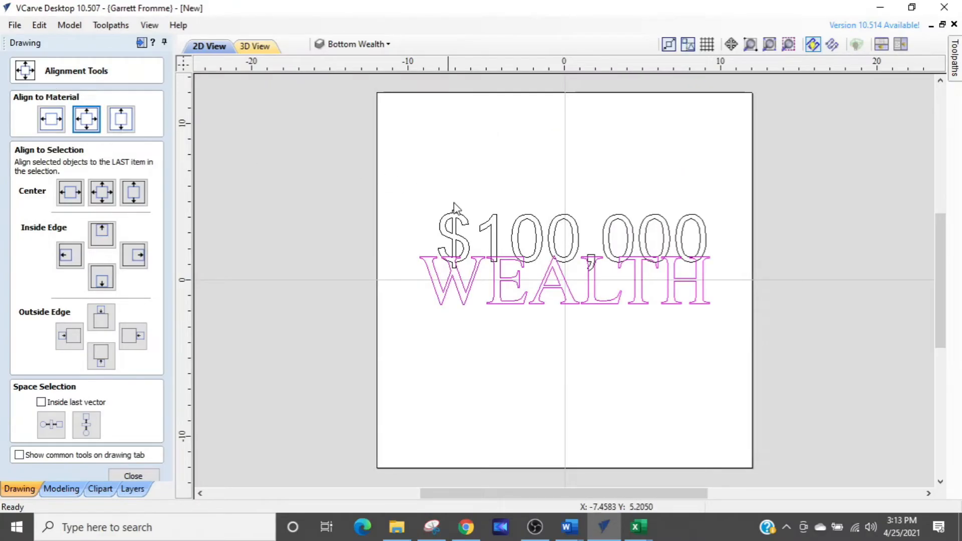
{"action": "left_click", "coordinate": [489, 226], "text": "shift"}
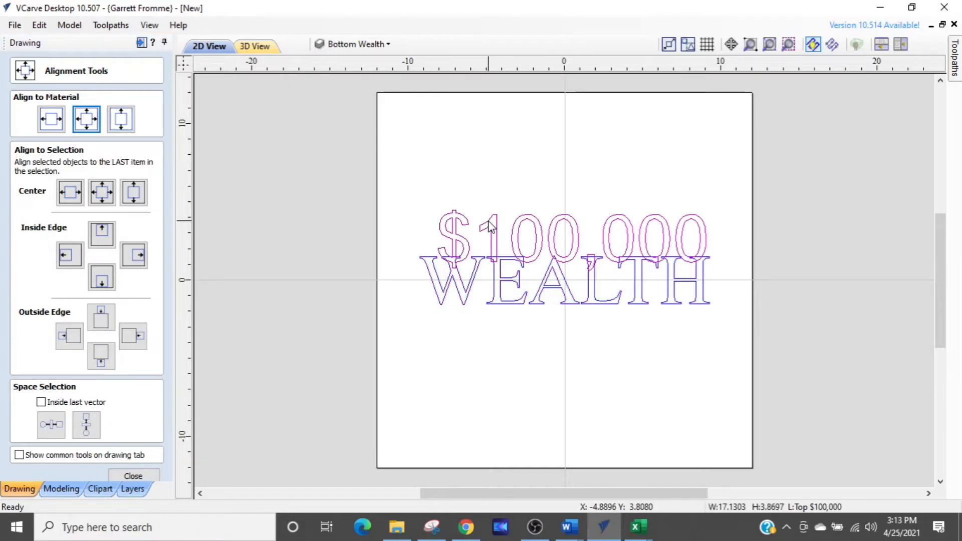
{"action": "left_click", "coordinate": [100, 124]}
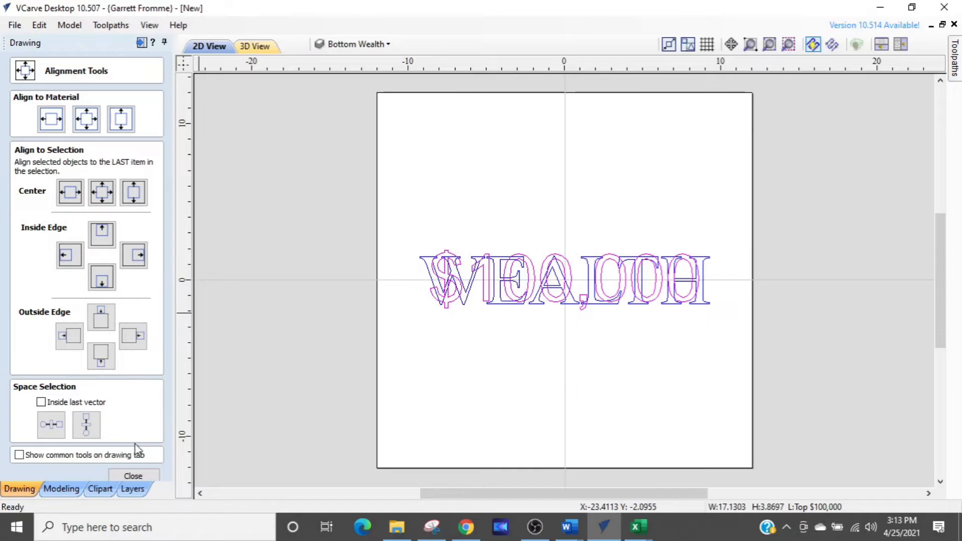
{"action": "left_click", "coordinate": [131, 476]}
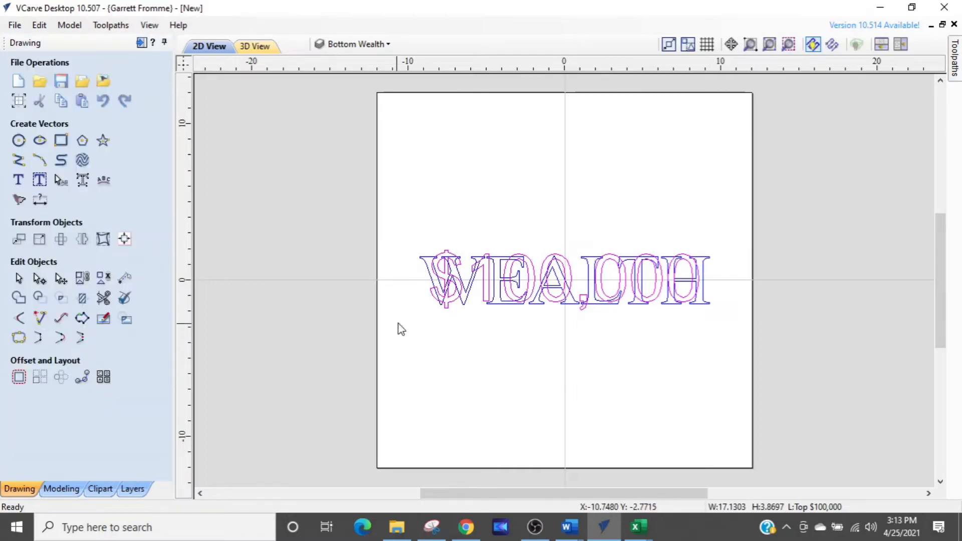
Make Border the active layer
{"action": "scroll", "coordinate": [598, 295], "scroll_direction": "up", "scroll_amount": 2}
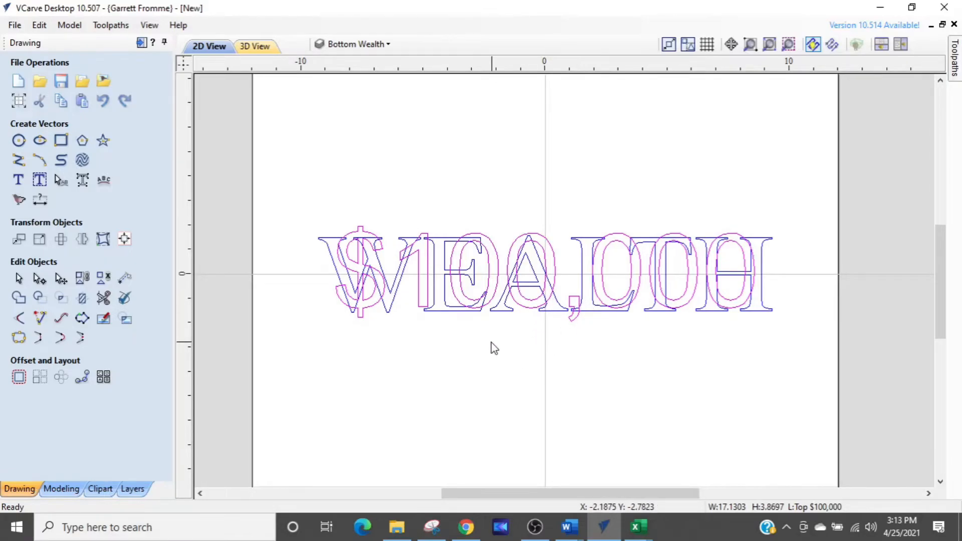
{"action": "scroll", "coordinate": [468, 320], "scroll_direction": "down", "scroll_amount": 2}
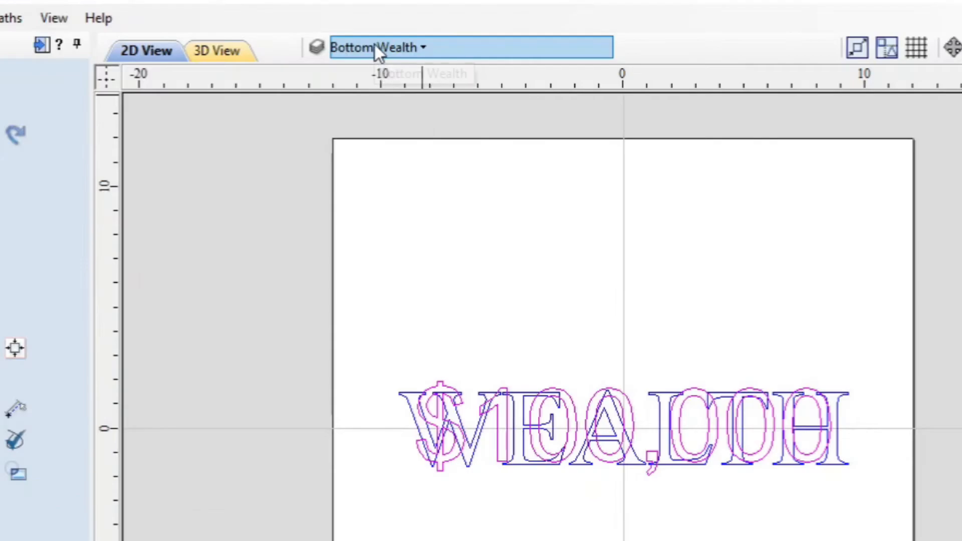
{"action": "left_click", "coordinate": [375, 48]}
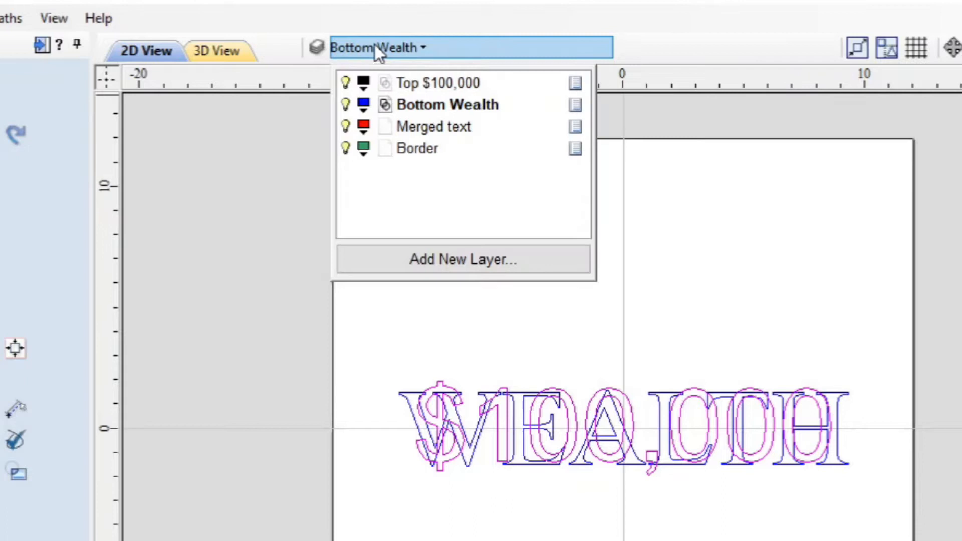
{"action": "left_click", "coordinate": [415, 150]}
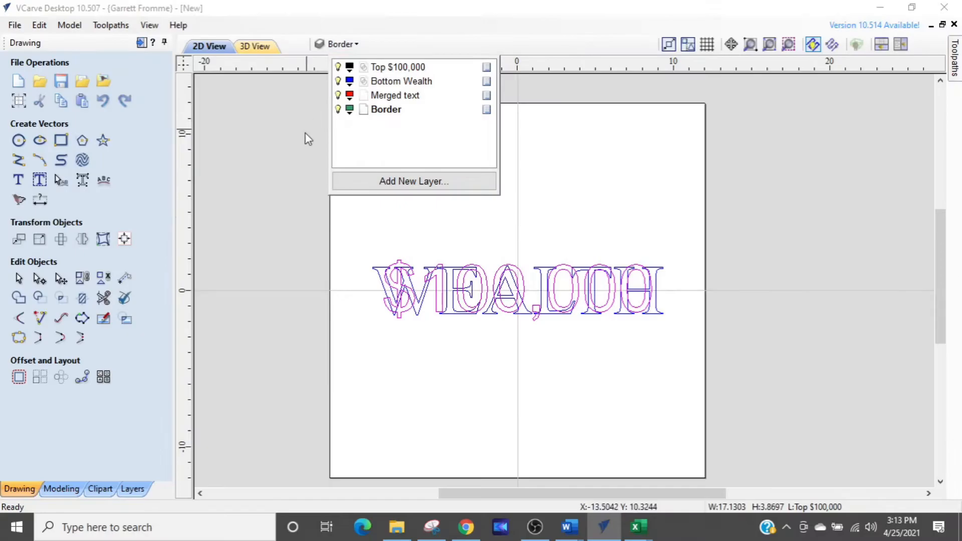
Start a rectangle with square corners, anchored by its centre point at X 0.0, Y 0.0
{"action": "left_click", "coordinate": [61, 140]}
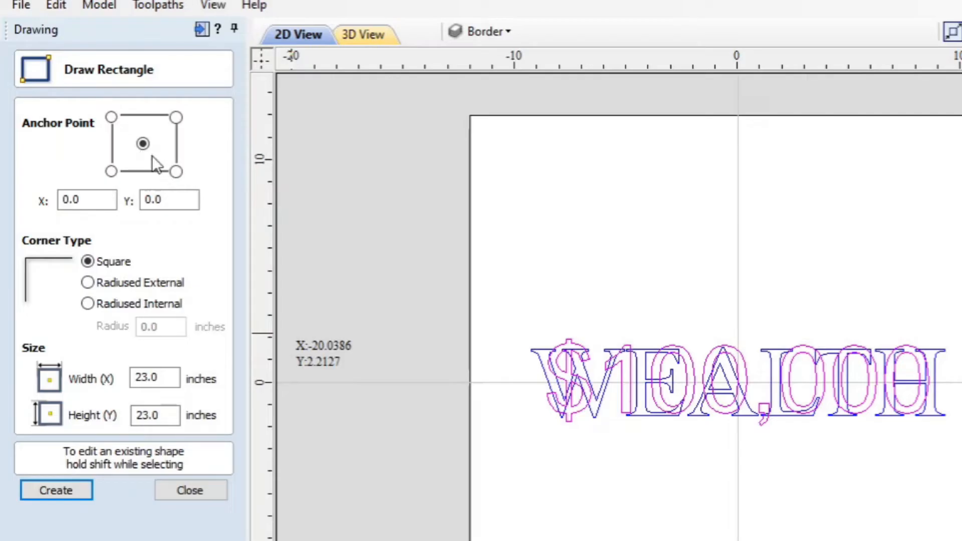
{"action": "key", "text": "ctrl"}
{"action": "key", "text": "ctrl"}
{"action": "key", "text": "ctrl"}
{"action": "key", "text": "ctrl"}
{"action": "left_click", "coordinate": [111, 171]}
{"action": "left_click", "coordinate": [143, 144]}
{"action": "left_click", "coordinate": [92, 200]}
{"action": "left_click", "coordinate": [735, 380]}
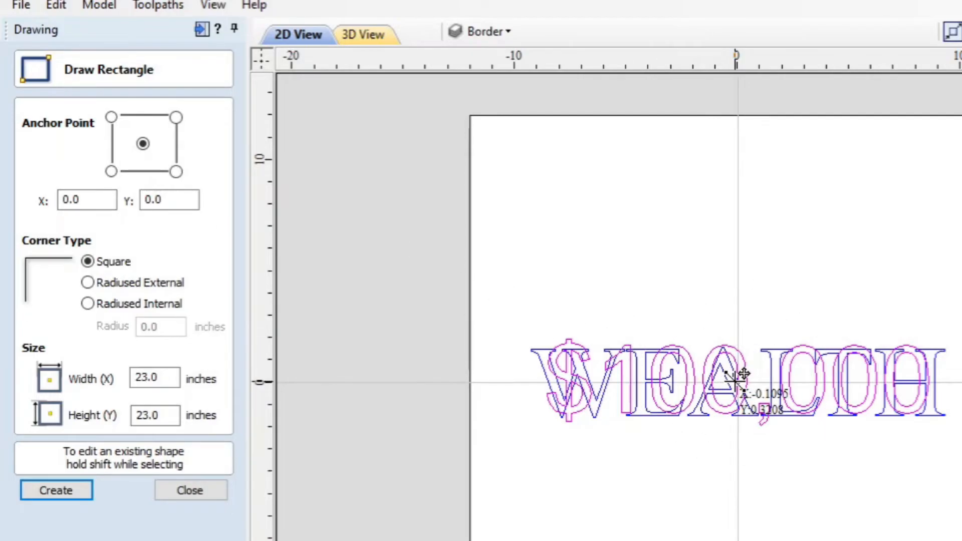
{"action": "key", "text": "ctrl"}
{"action": "key", "text": "ctrl"}
{"action": "key", "text": "ctrl"}
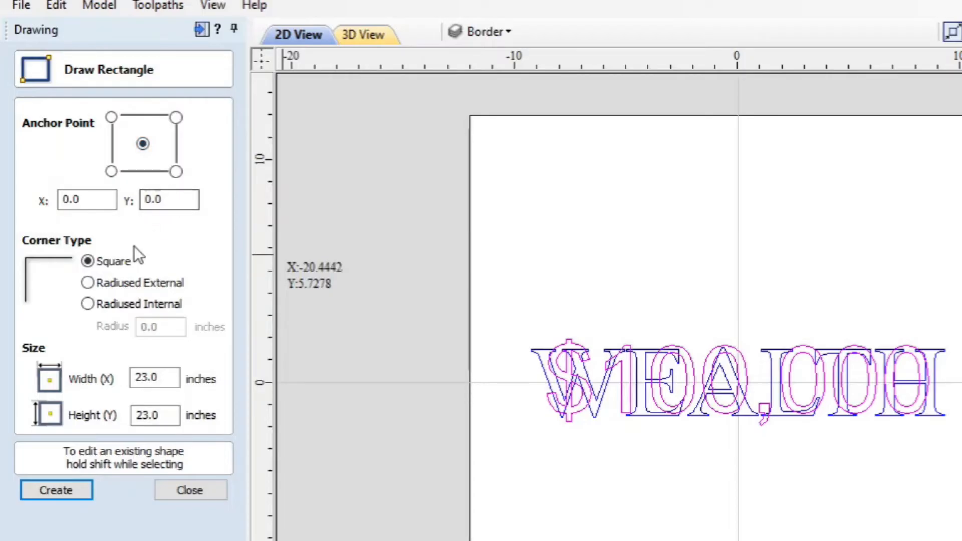
{"action": "left_click", "coordinate": [92, 261]}
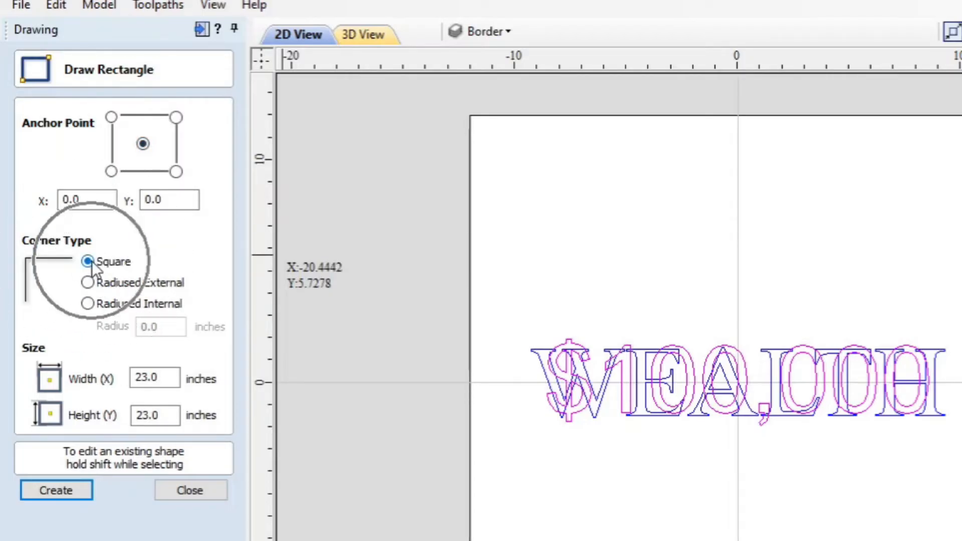
Set the rectangle's width and height to 23 inches and create it as the border
{"action": "left_click", "coordinate": [127, 385]}
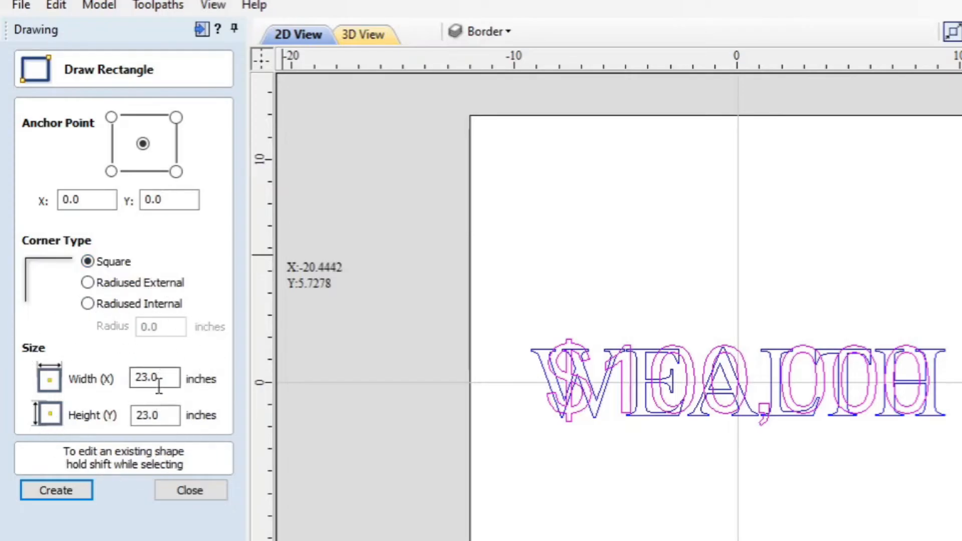
{"action": "left_click_drag", "start_coordinate": [173, 382], "coordinate": [129, 376]}
{"action": "type", "text": "23"}
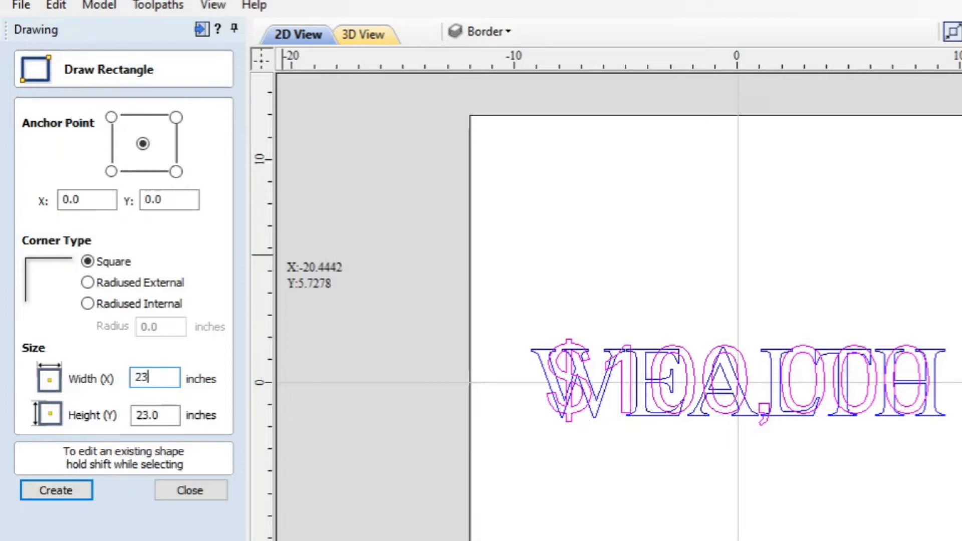
{"action": "left_click", "coordinate": [160, 418]}
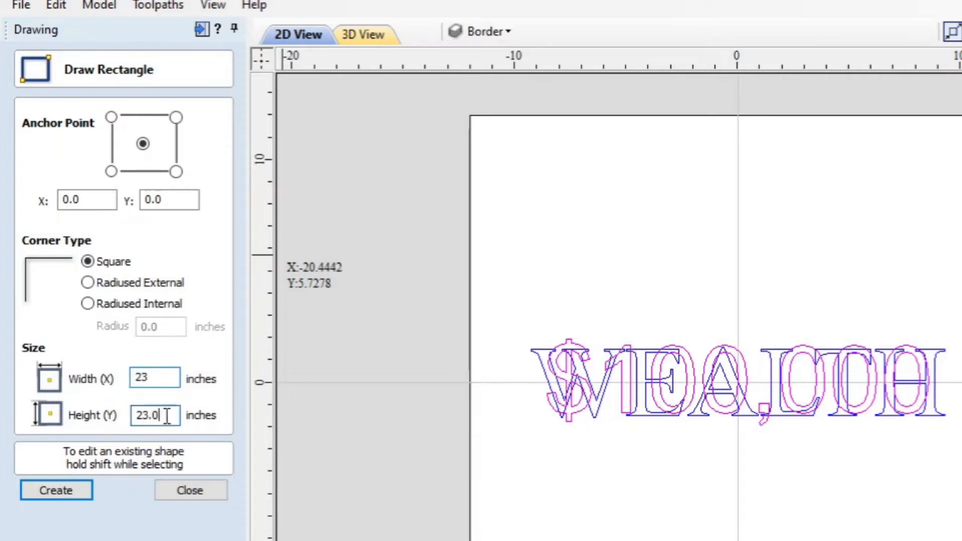
{"action": "left_click_drag", "start_coordinate": [173, 415], "coordinate": [125, 411]}
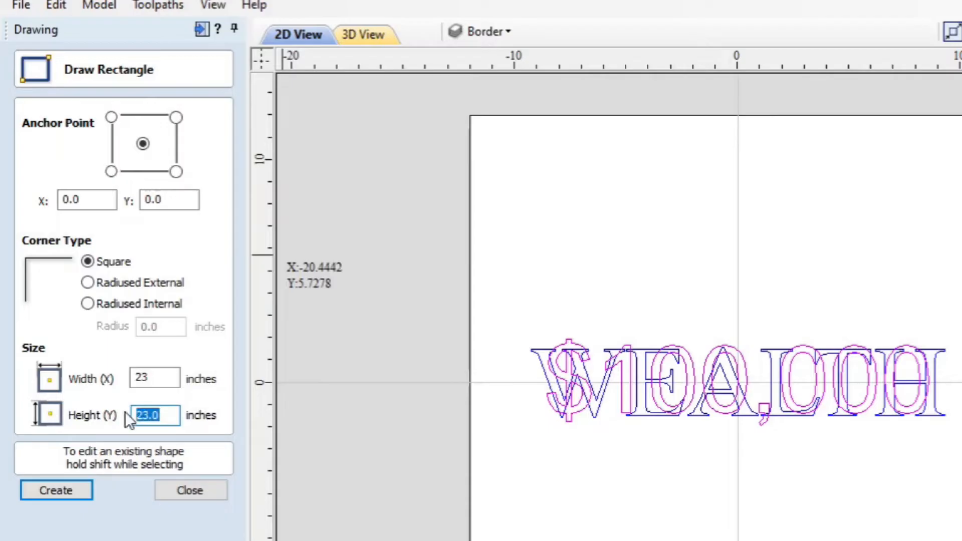
{"action": "type", "text": "23"}
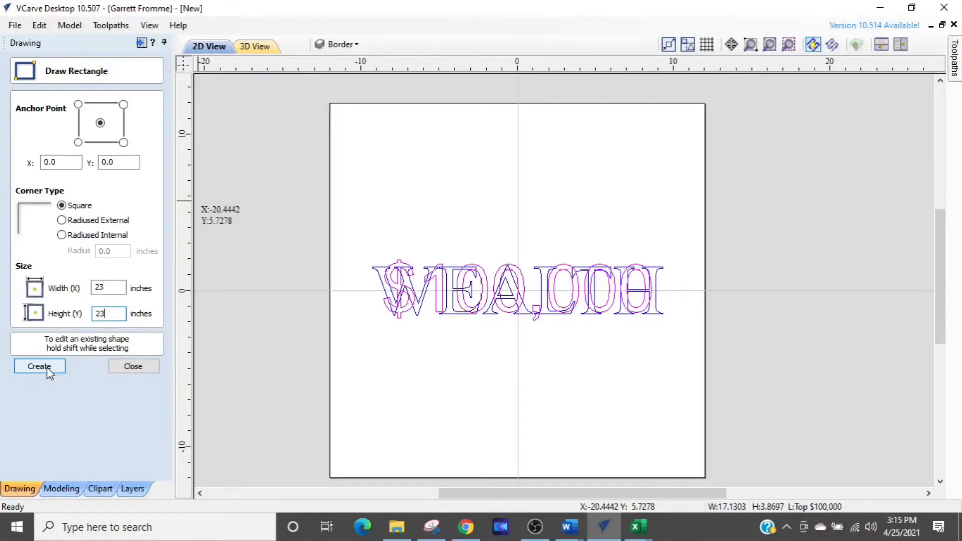
{"action": "left_click", "coordinate": [39, 367]}
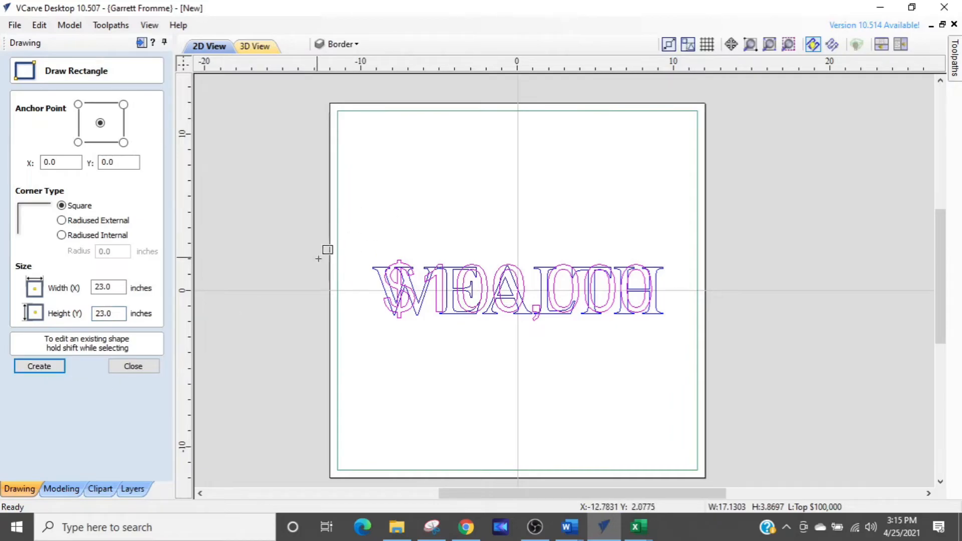
Check the gap between the border and the material edge, and finish drawing rectangles
{"action": "scroll", "coordinate": [326, 253], "scroll_direction": "up", "scroll_amount": 2}
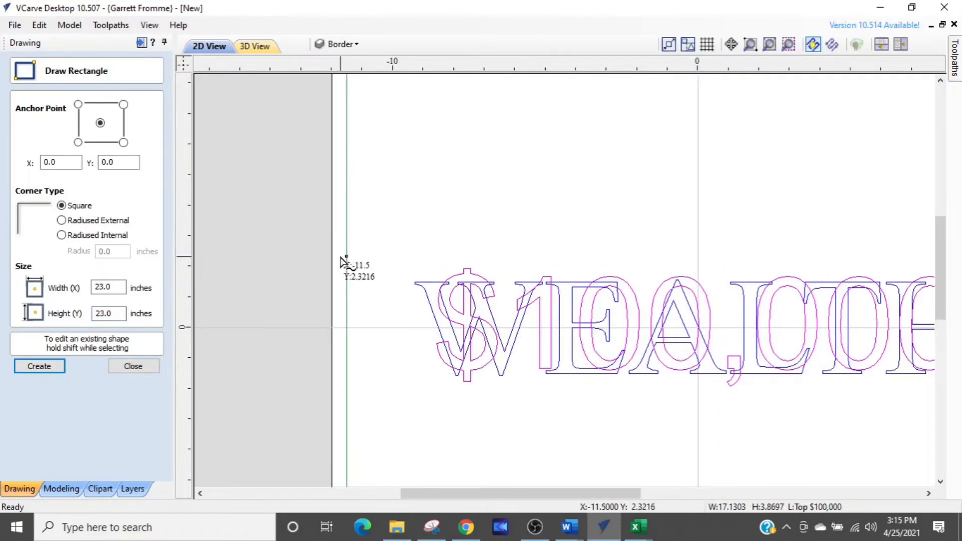
{"action": "scroll", "coordinate": [349, 268], "scroll_direction": "down", "scroll_amount": 2}
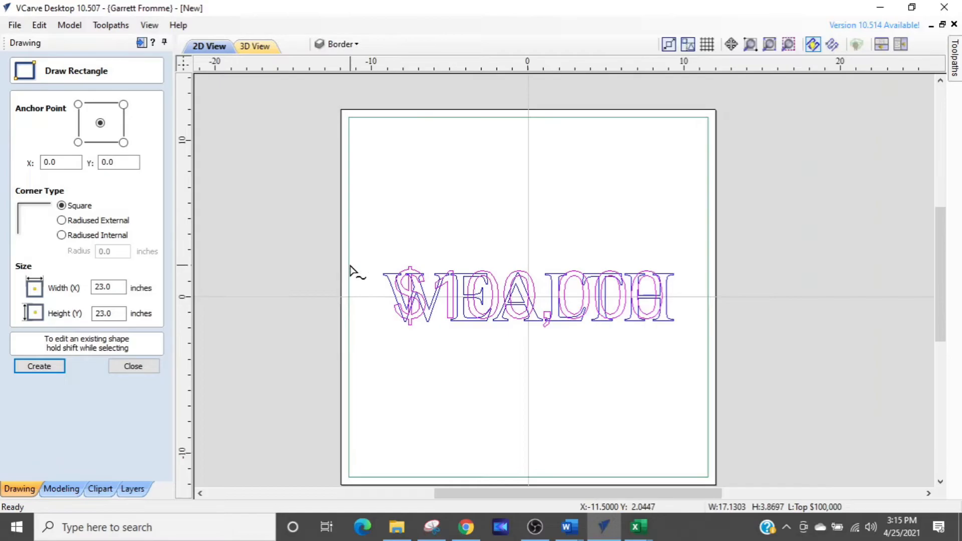
{"action": "left_click", "coordinate": [135, 366]}
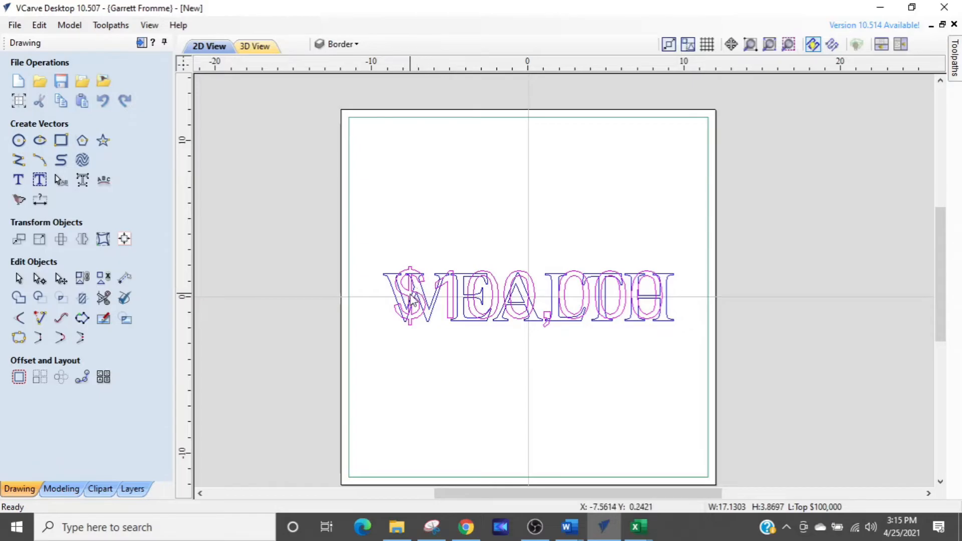
Stretch only the height of the WEALTH text to about 4.7 inches, symmetrically about its centre
{"action": "scroll", "coordinate": [526, 332], "scroll_direction": "up", "scroll_amount": 2}
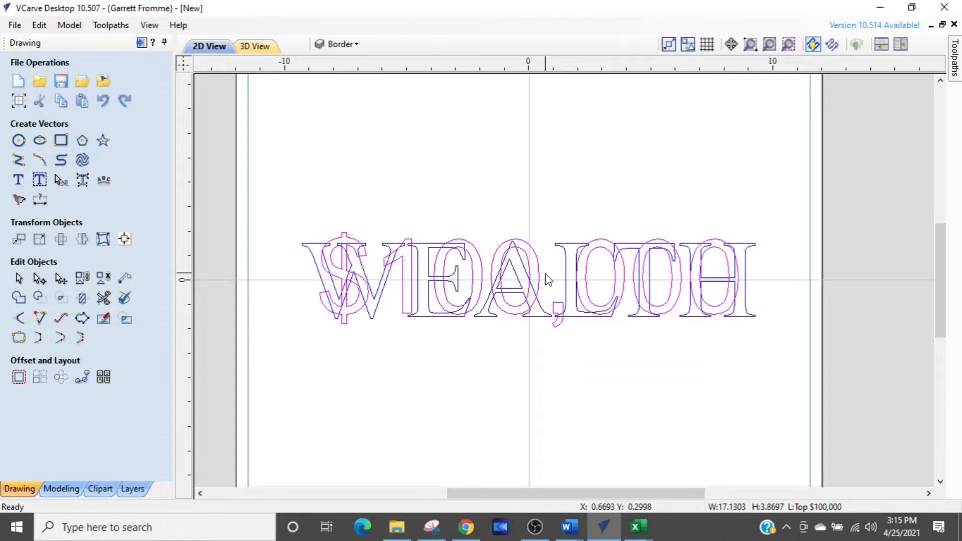
{"action": "left_click", "coordinate": [565, 246]}
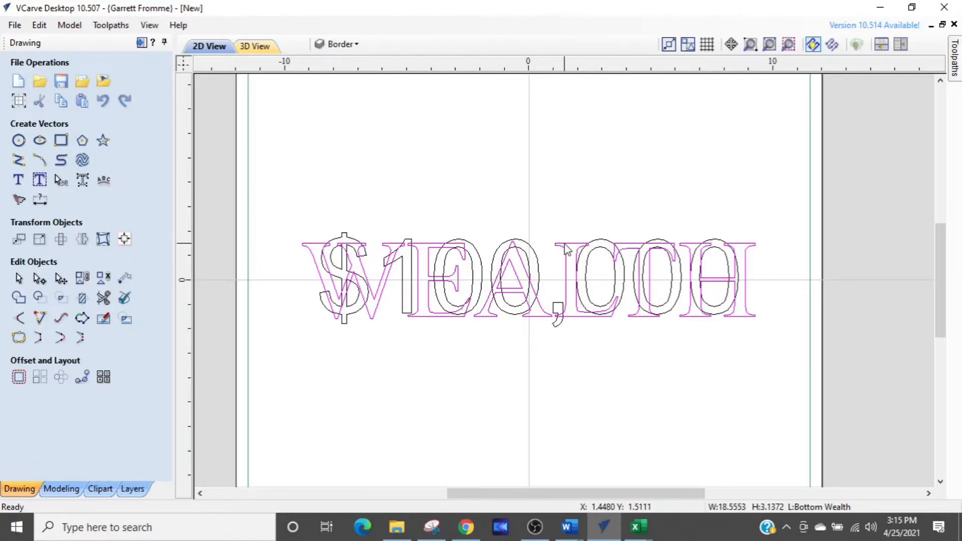
{"action": "left_click", "coordinate": [564, 244]}
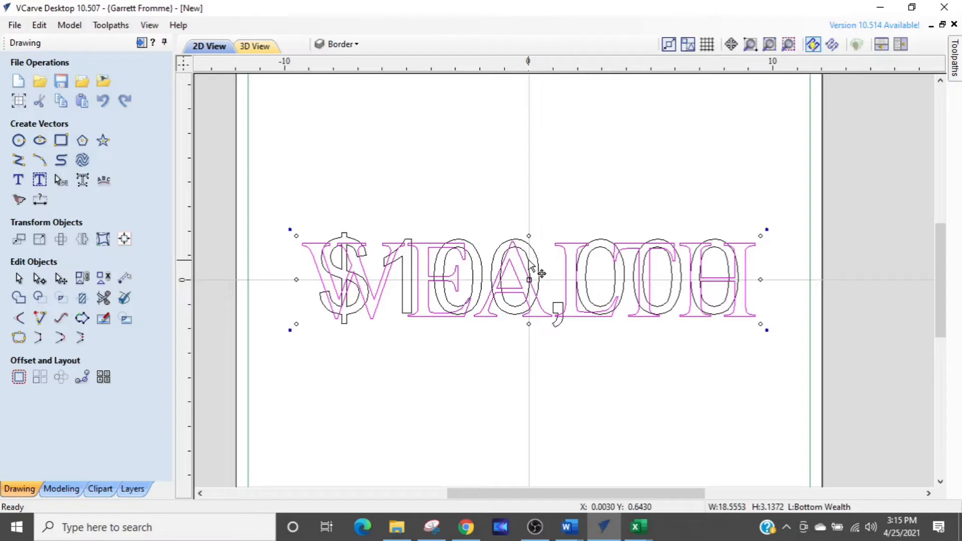
{"action": "scroll", "coordinate": [531, 247], "scroll_direction": "up", "scroll_amount": 1}
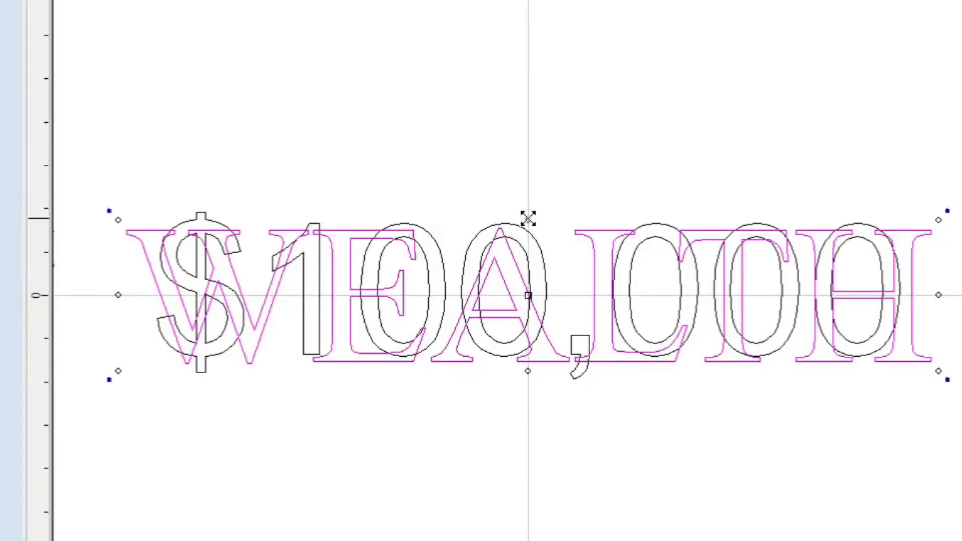
{"action": "left_click", "coordinate": [537, 218]}
{"action": "left_click", "coordinate": [520, 379]}
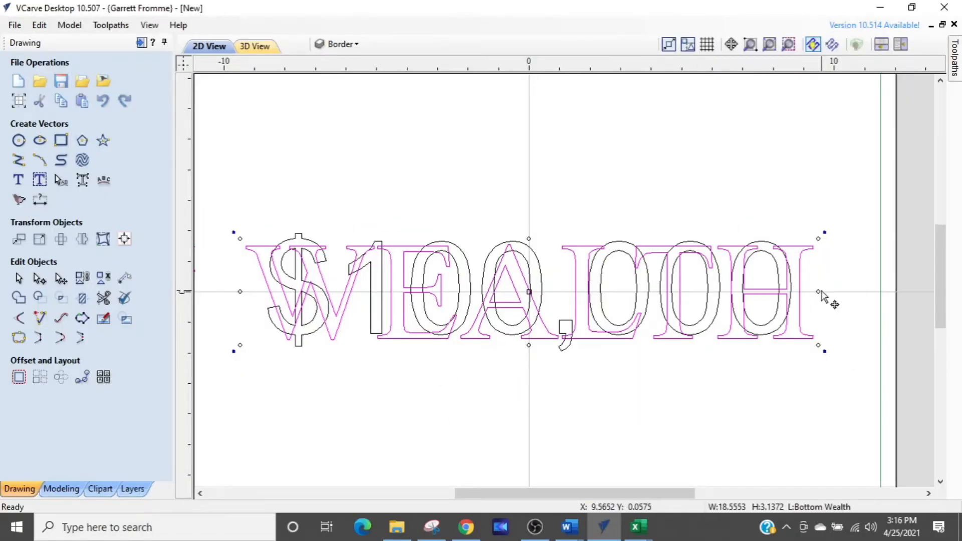
{"action": "left_click", "coordinate": [934, 298]}
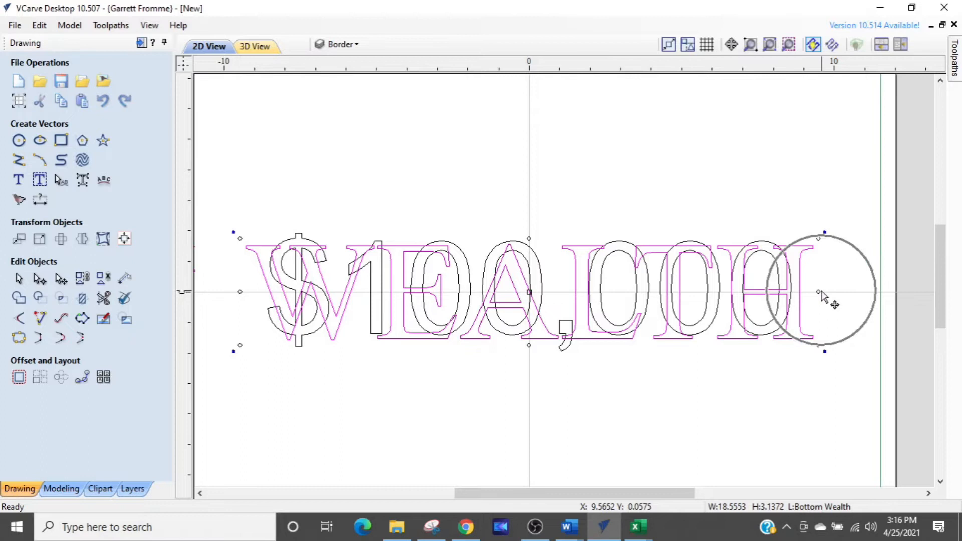
{"action": "left_click", "coordinate": [240, 291]}
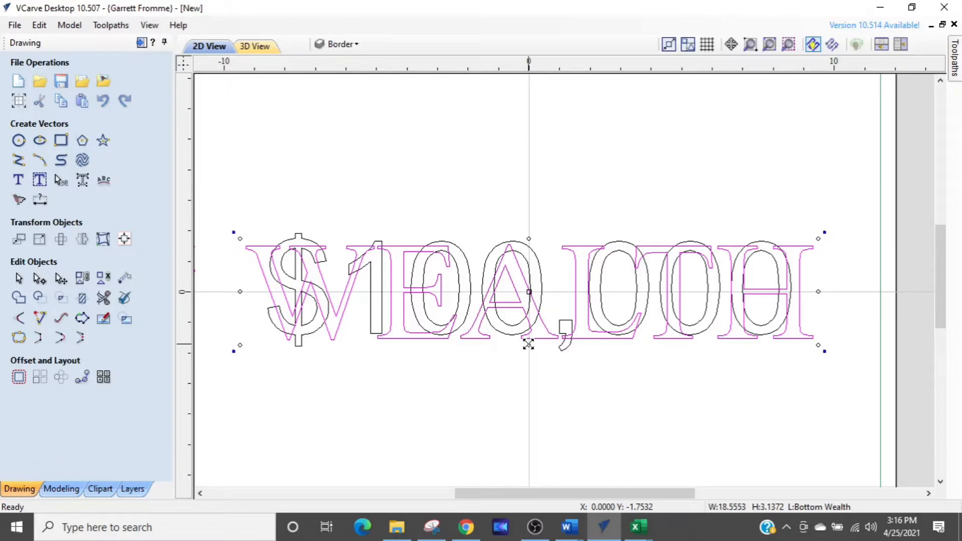
{"action": "mouse_move", "coordinate": [528, 344]}
{"action": "left_mouse_down"}
{"action": "mouse_move", "coordinate": [526, 374]}
{"action": "mouse_move", "coordinate": [526, 361]}
{"action": "left_mouse_up"}
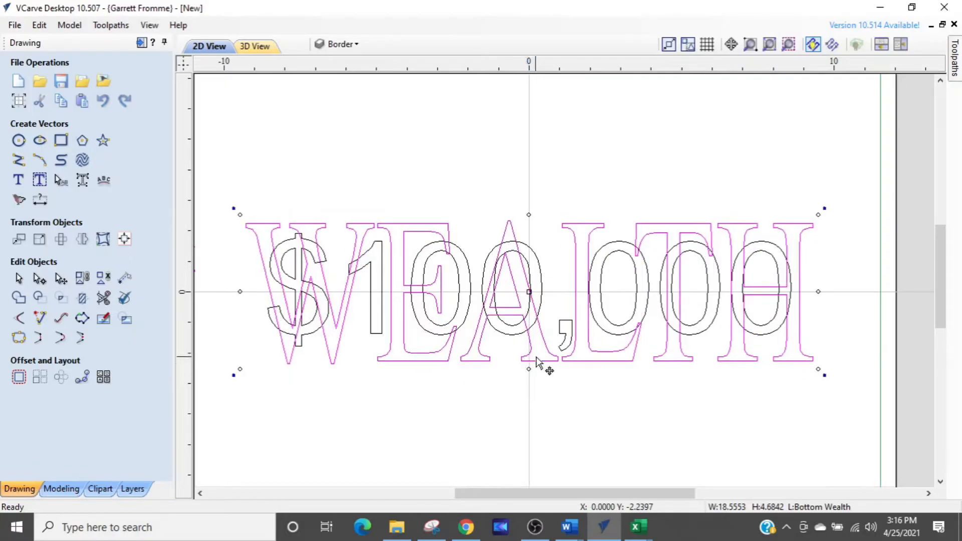
Scale the WEALTH text proportionally about its centre to about 20.9 by 5.3 inches
{"action": "scroll", "coordinate": [774, 383], "scroll_direction": "down", "scroll_amount": 1}
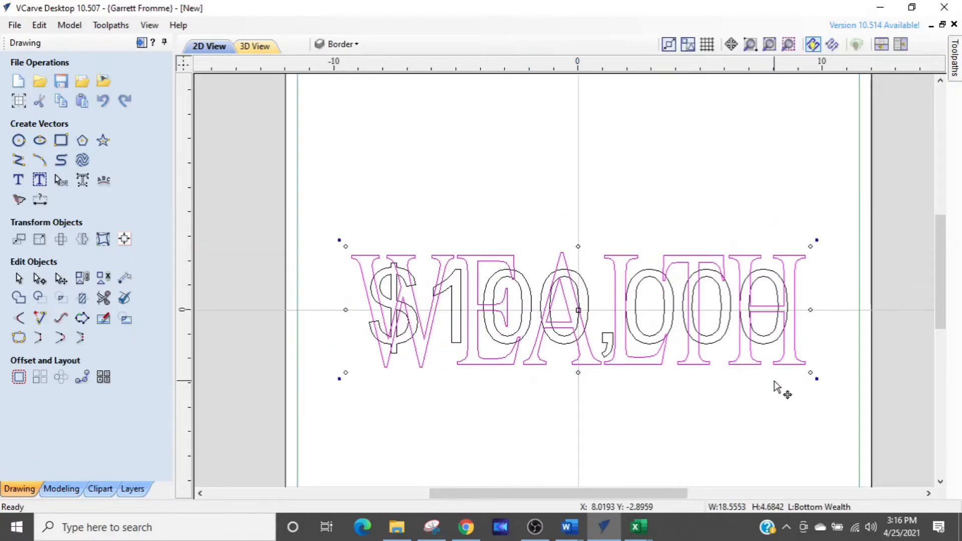
{"action": "scroll", "coordinate": [777, 388], "scroll_direction": "down", "scroll_amount": 1}
{"action": "scroll", "coordinate": [794, 386], "scroll_direction": "up", "scroll_amount": 1}
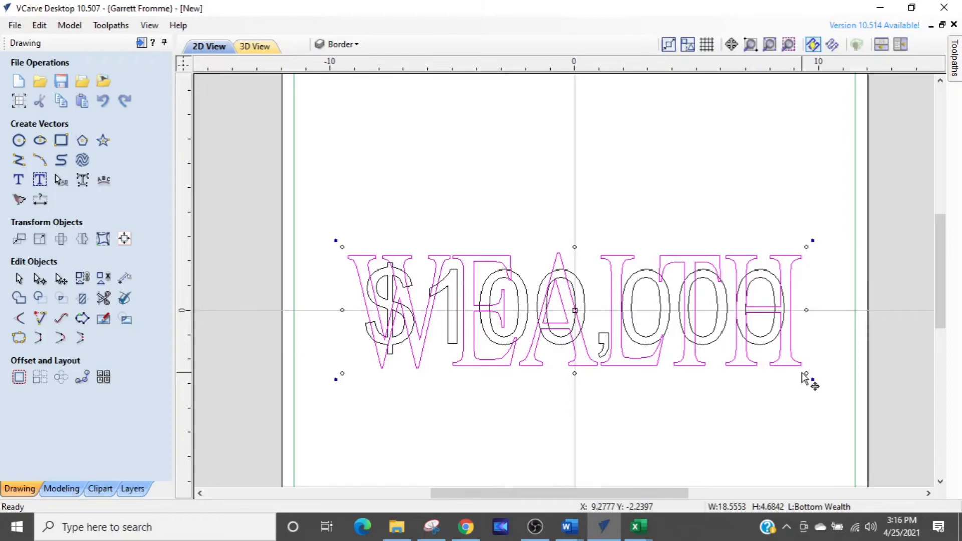
{"action": "left_click_drag", "start_coordinate": [809, 374], "coordinate": [815, 375]}
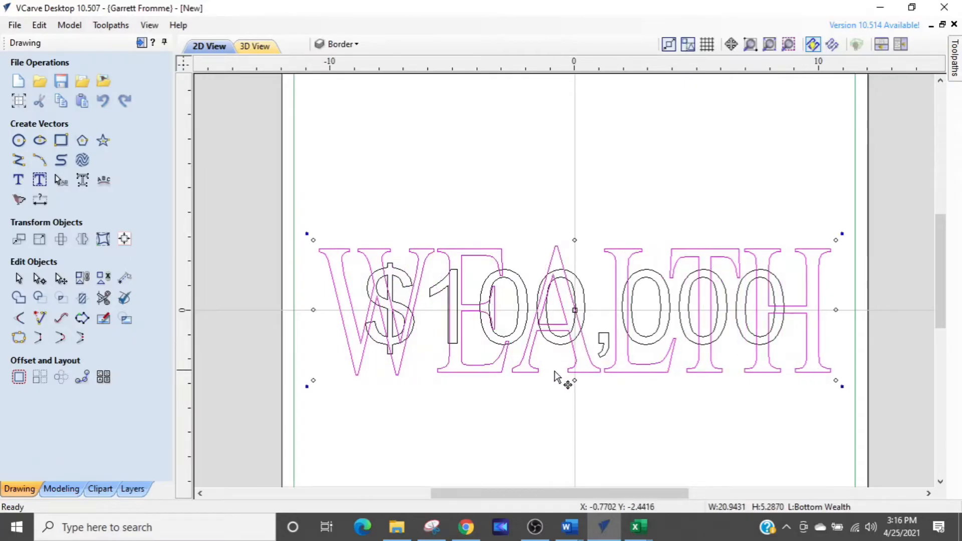
Make the $100,000 text italic and finish editing it
{"action": "left_click", "coordinate": [597, 430]}
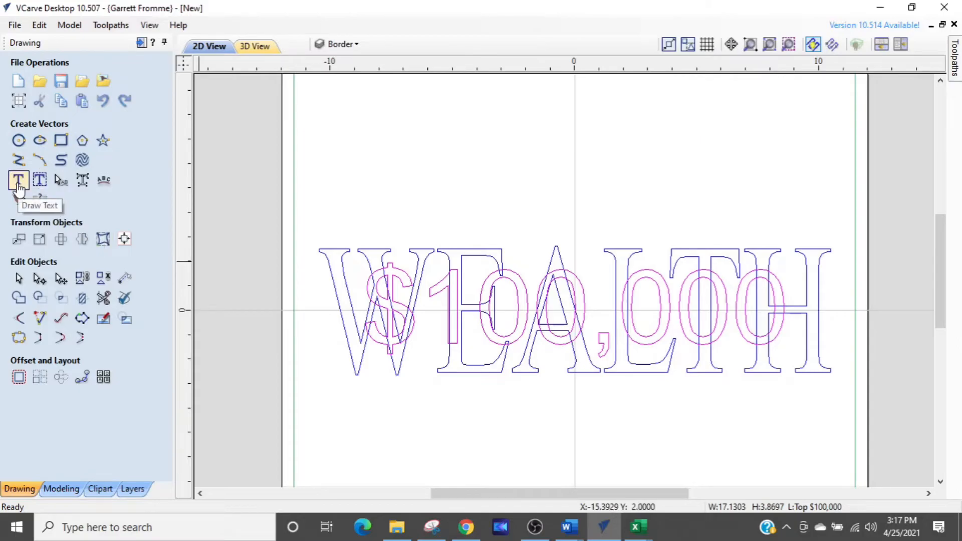
{"action": "left_click", "coordinate": [18, 183]}
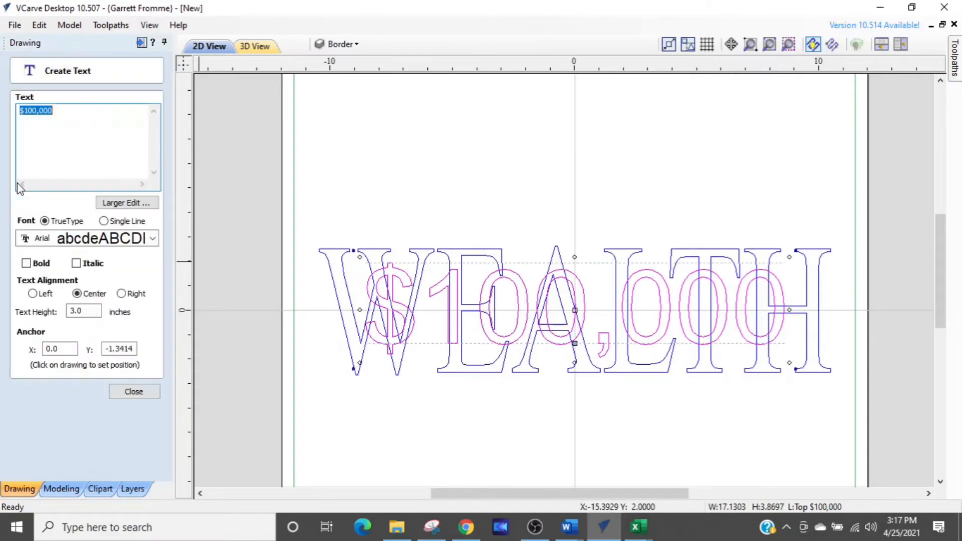
{"action": "left_click", "coordinate": [76, 264]}
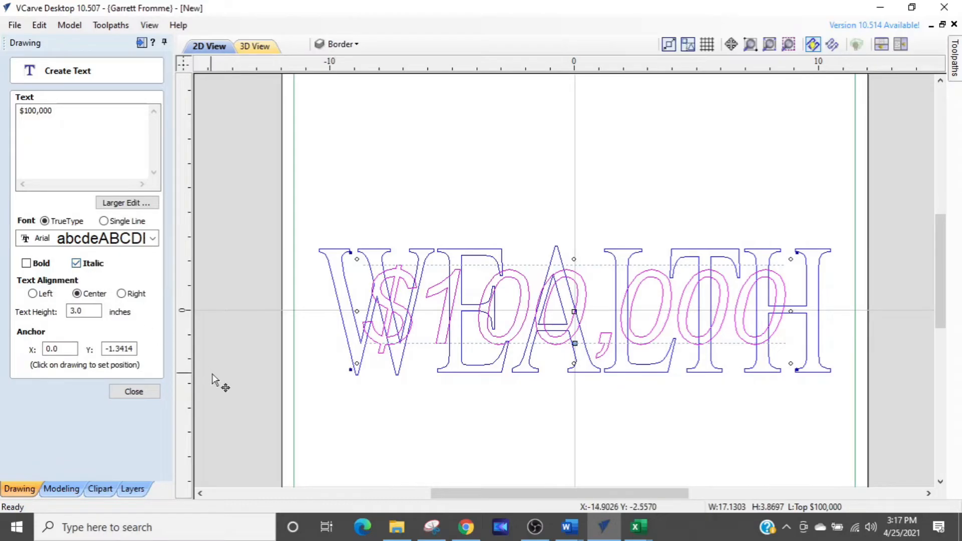
{"action": "left_click", "coordinate": [134, 391]}
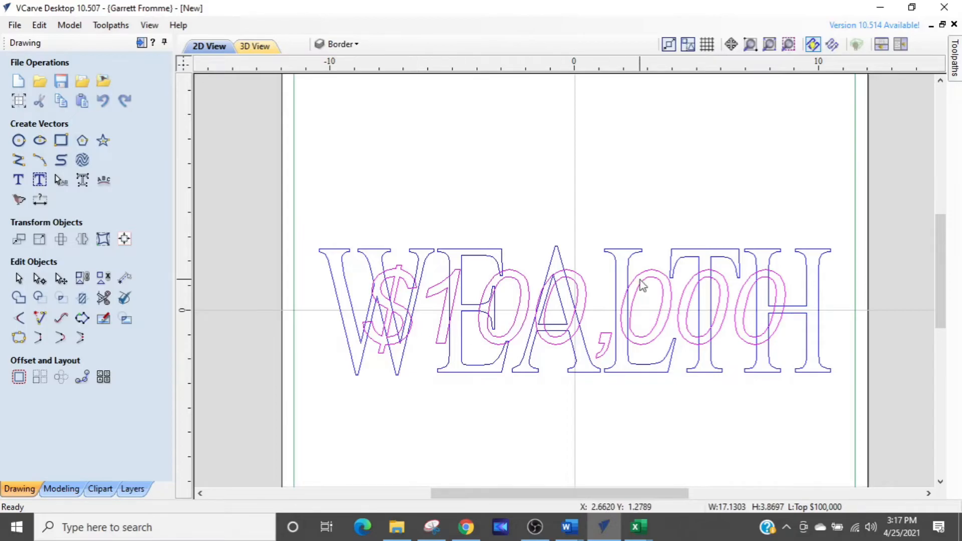
Offset the border rectangle inwards by 0.125 inches with sharp corners, keeping the original
{"action": "scroll", "coordinate": [641, 283], "scroll_direction": "down", "scroll_amount": 1}
{"action": "middle_click_drag", "start_coordinate": [451, 163], "coordinate": [449, 208]}
{"action": "key", "text": "ctrl"}
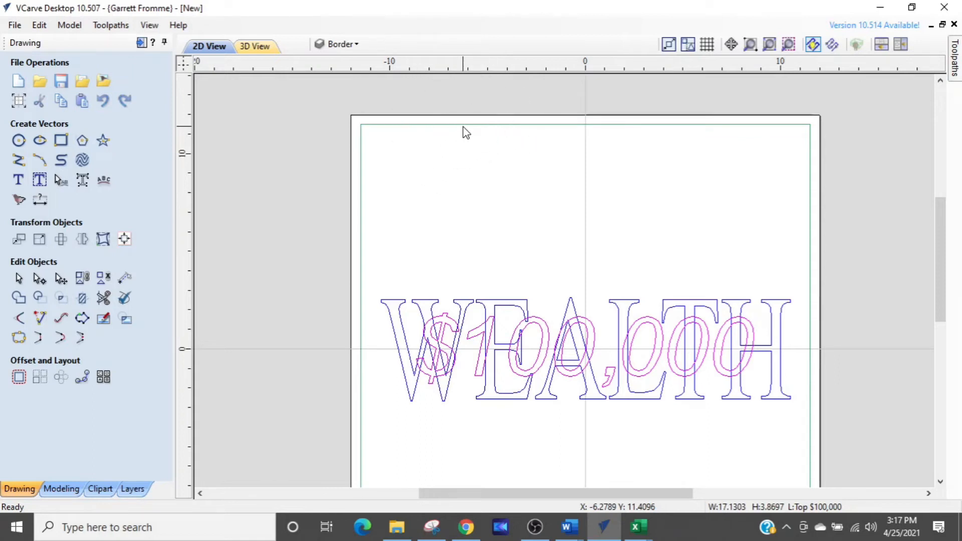
{"action": "left_click", "coordinate": [463, 128]}
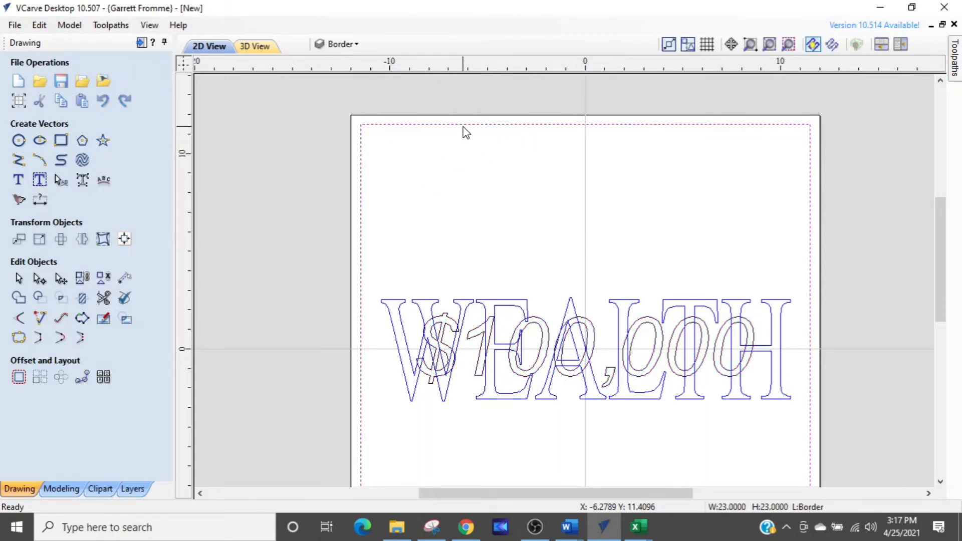
{"action": "left_click", "coordinate": [522, 206]}
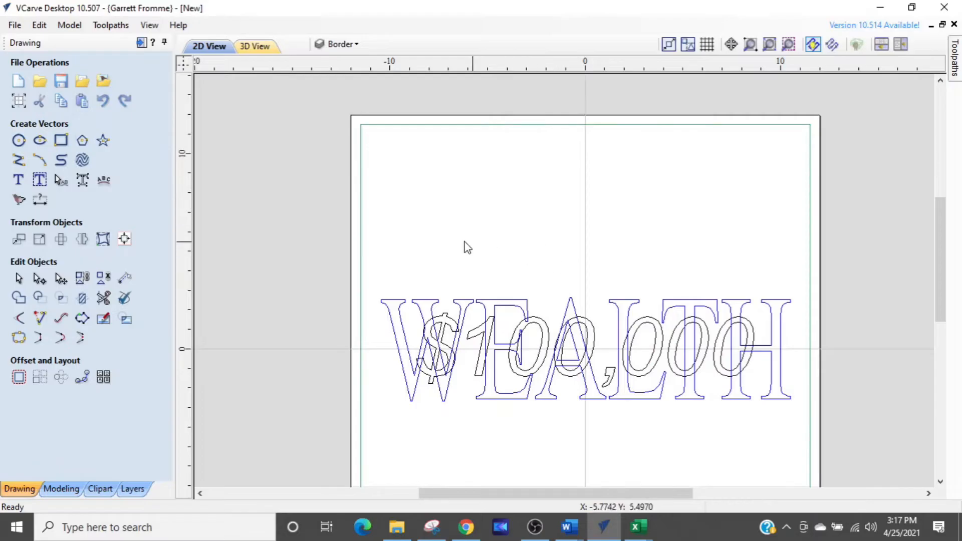
{"action": "key", "text": "ctrl"}
{"action": "left_click", "coordinate": [405, 125]}
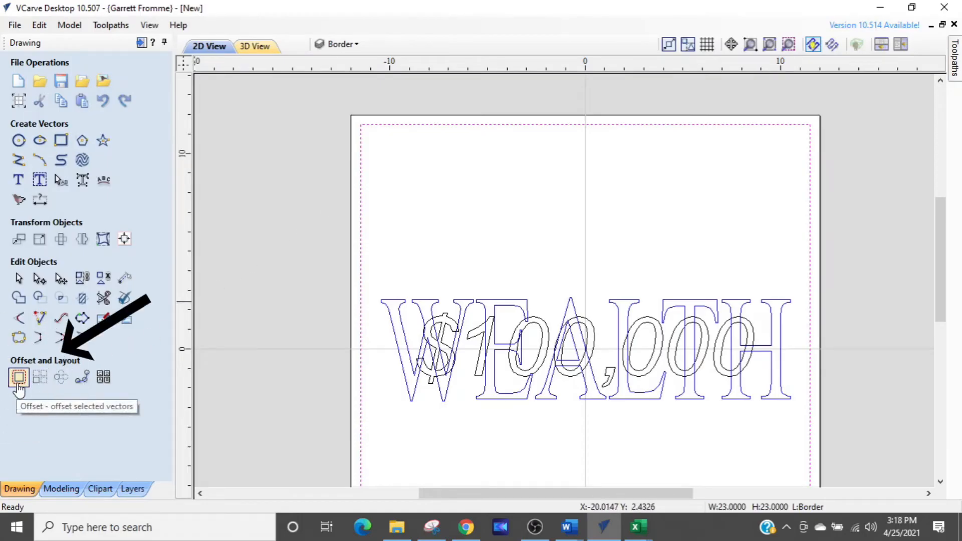
{"action": "left_click", "coordinate": [19, 383]}
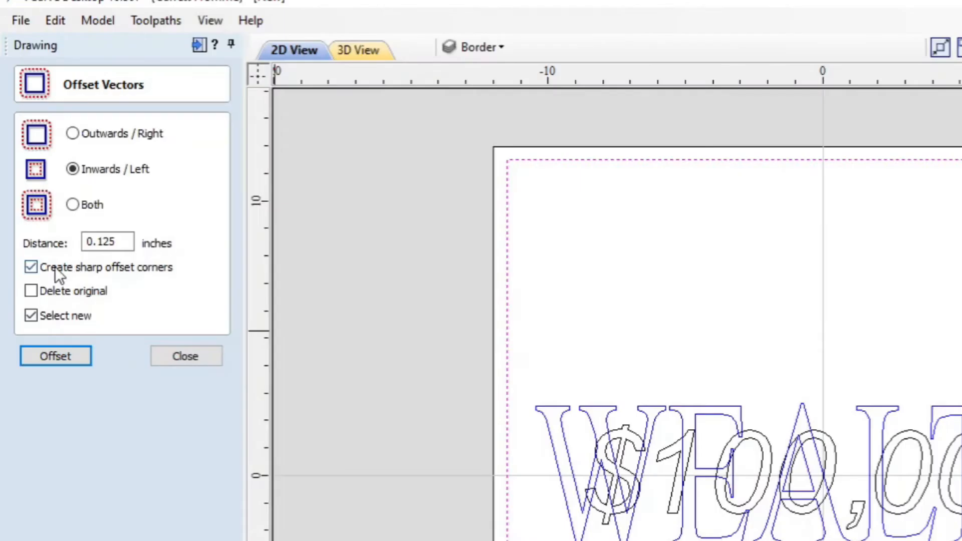
{"action": "left_click", "coordinate": [118, 241]}
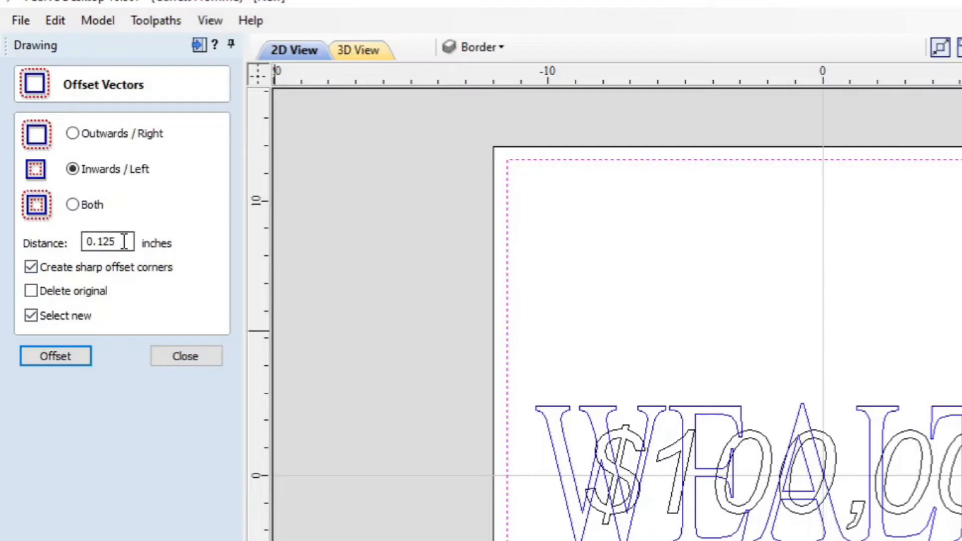
{"action": "left_click", "coordinate": [52, 360]}
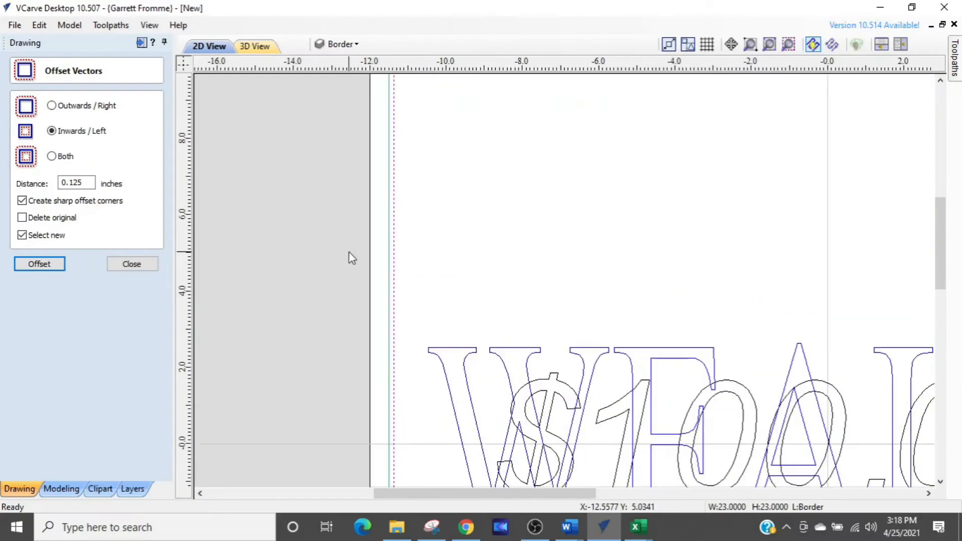
Select both border rectangles for resizing, deselect them and undo the inward offset
{"action": "scroll", "coordinate": [431, 276], "scroll_direction": "up", "scroll_amount": 2}
{"action": "left_click", "coordinate": [419, 281]}
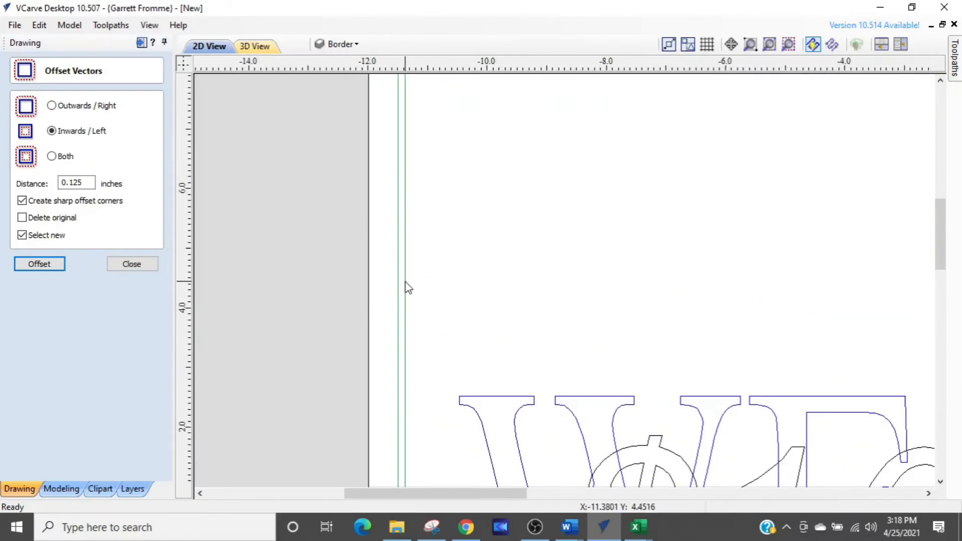
{"action": "scroll", "coordinate": [409, 290], "scroll_direction": "down", "scroll_amount": 3}
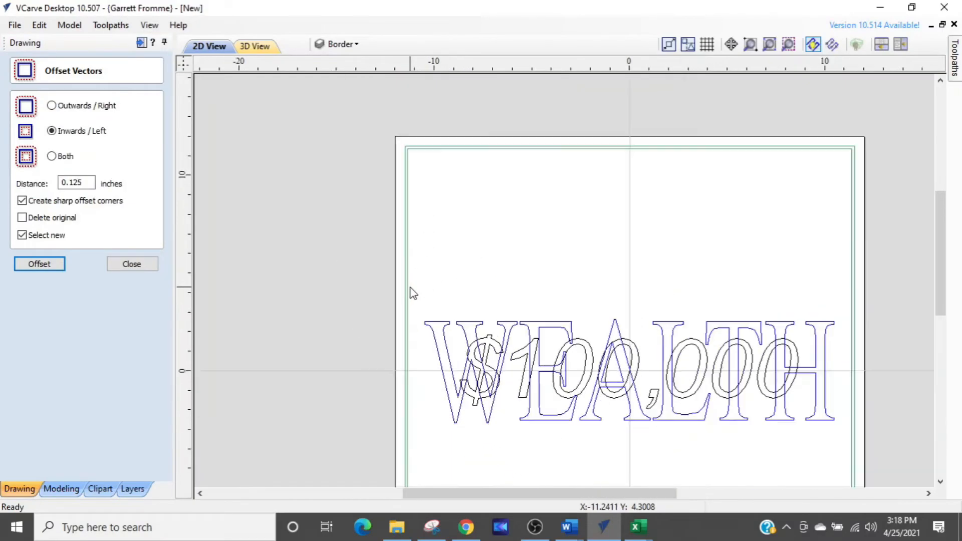
{"action": "scroll", "coordinate": [622, 342], "scroll_direction": "down", "scroll_amount": 1}
{"action": "middle_click_drag", "start_coordinate": [624, 382], "coordinate": [534, 325]}
{"action": "left_click_drag", "start_coordinate": [661, 101], "coordinate": [630, 137]}
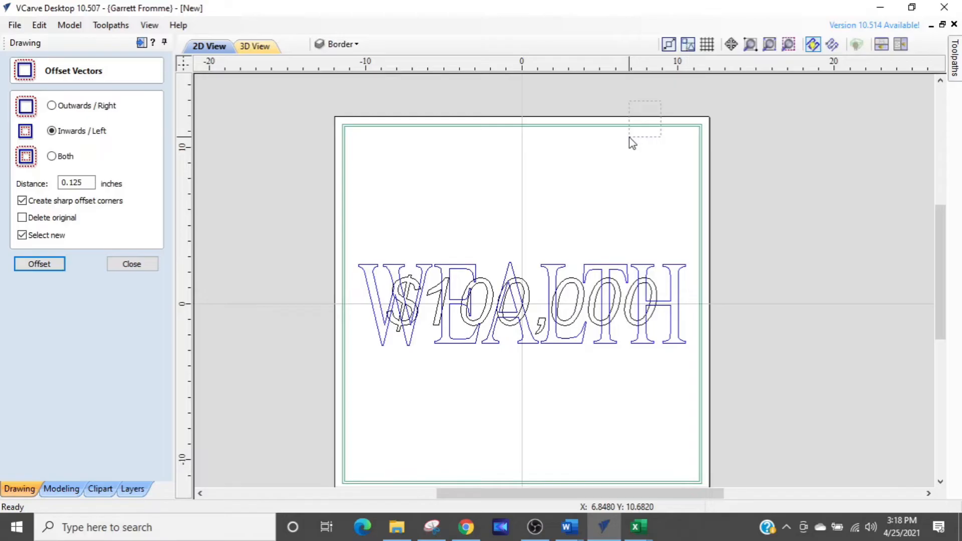
{"action": "left_click_drag", "start_coordinate": [629, 138], "coordinate": [629, 137]}
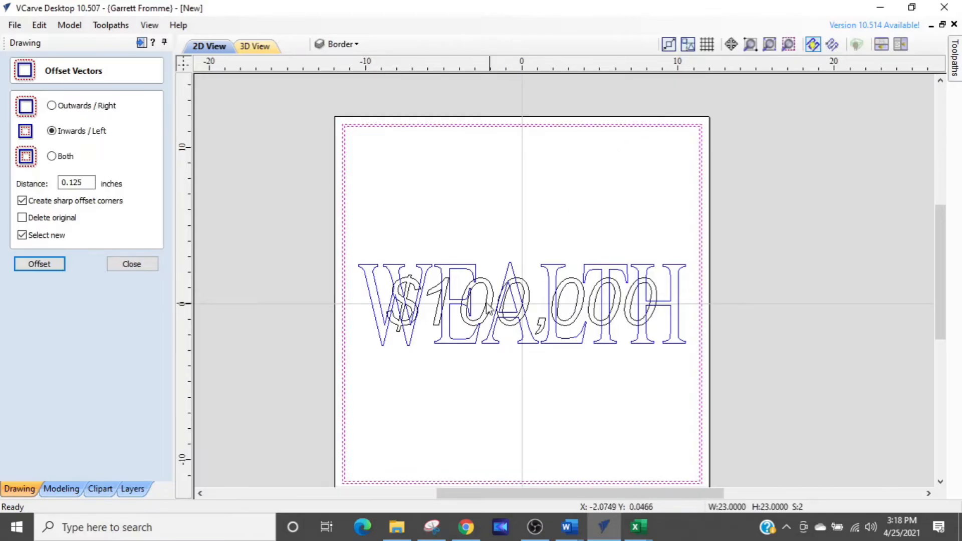
{"action": "left_click", "coordinate": [500, 127]}
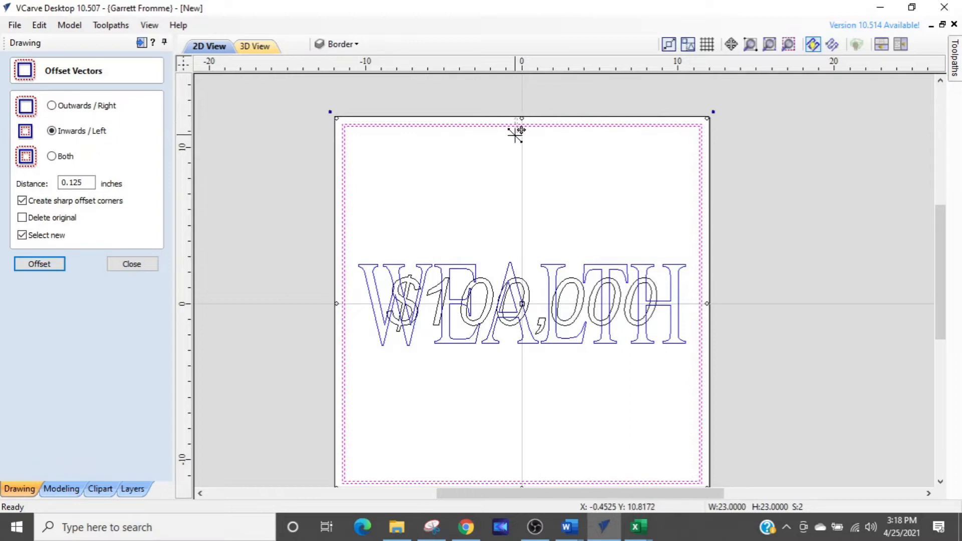
{"action": "left_click", "coordinate": [518, 138]}
{"action": "left_click", "coordinate": [565, 125]}
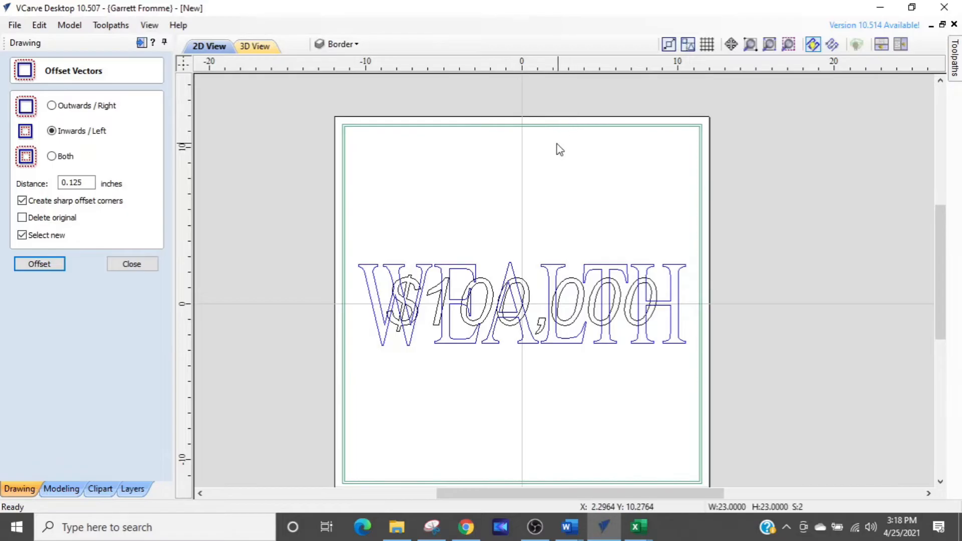
{"action": "key", "text": "ctrl+z"}
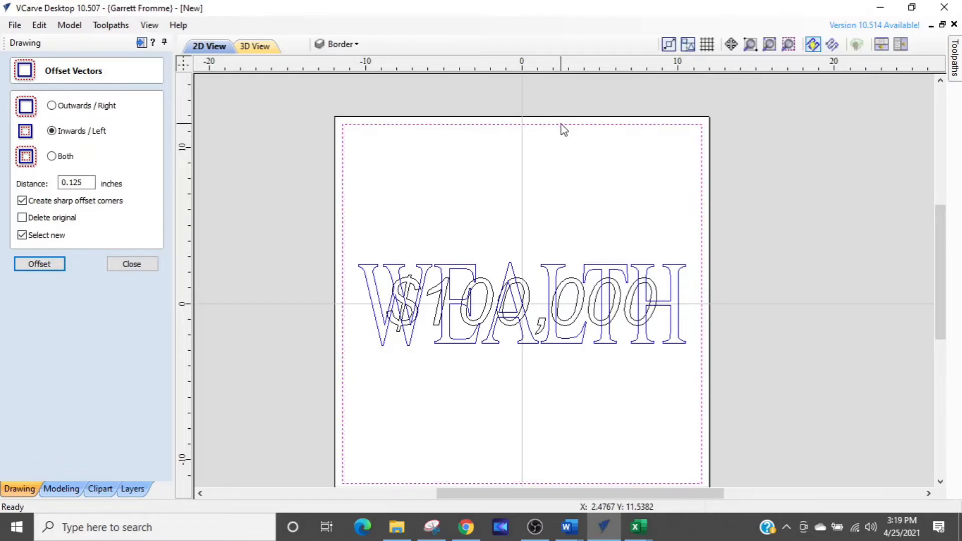
Close the offset tool and shrink only the border's height to about 8.6 inches, symmetrically about its centre
{"action": "left_click", "coordinate": [551, 122]}
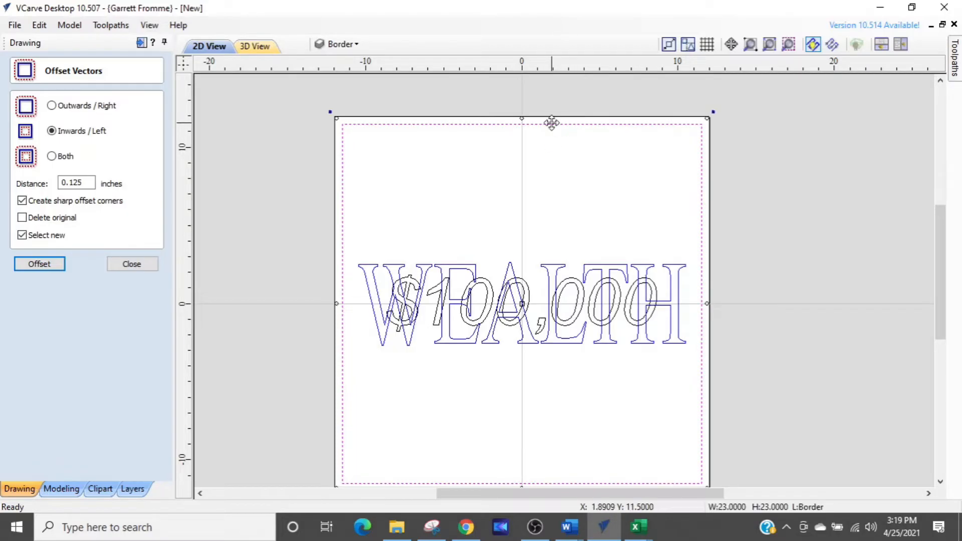
{"action": "left_click", "coordinate": [132, 264]}
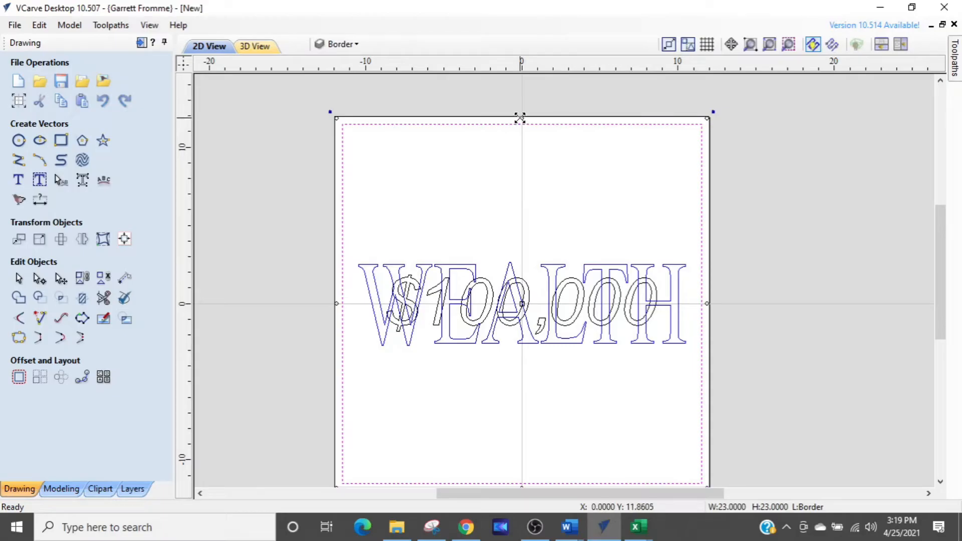
{"action": "left_click_drag", "start_coordinate": [520, 118], "coordinate": [523, 237]}
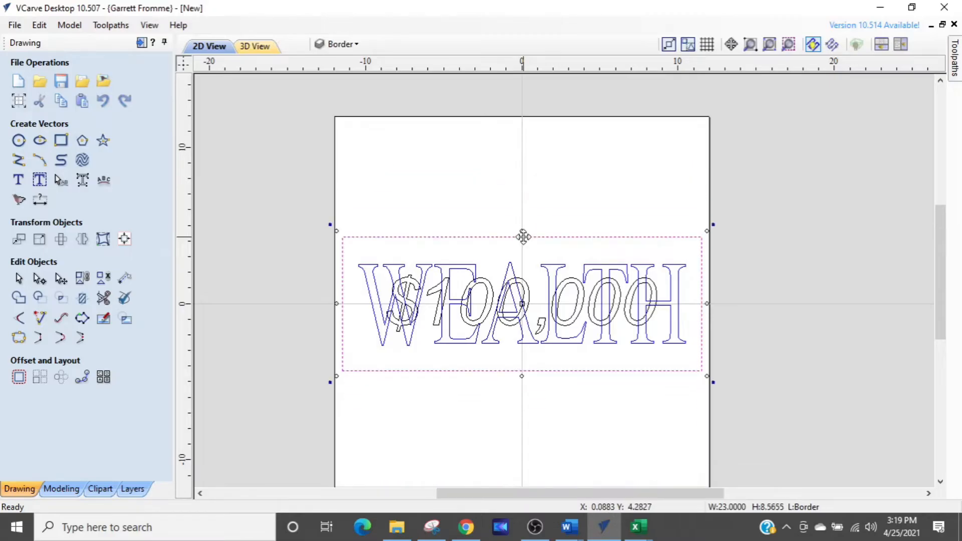
Offset the resized border rectangle inwards by 0.125 inches with sharp corners, keeping the original, and close the offset tool
{"action": "left_click", "coordinate": [549, 251]}
{"action": "scroll", "coordinate": [483, 268], "scroll_direction": "up", "scroll_amount": 4}
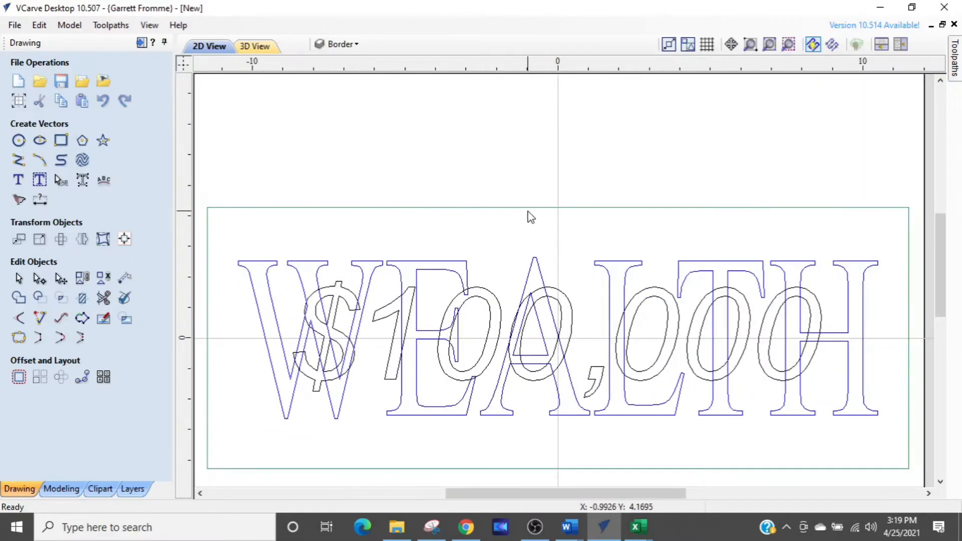
{"action": "scroll", "coordinate": [526, 216], "scroll_direction": "down", "scroll_amount": 3}
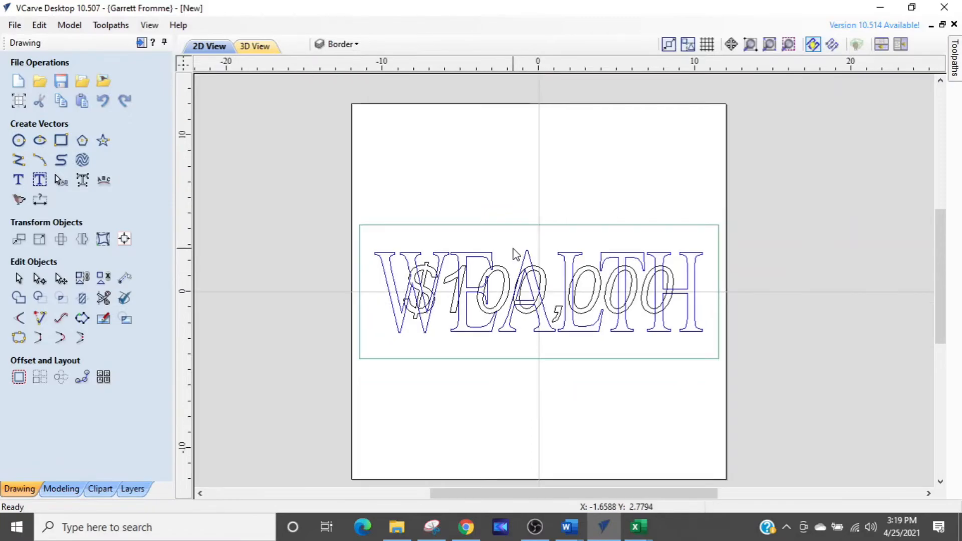
{"action": "left_click", "coordinate": [499, 226]}
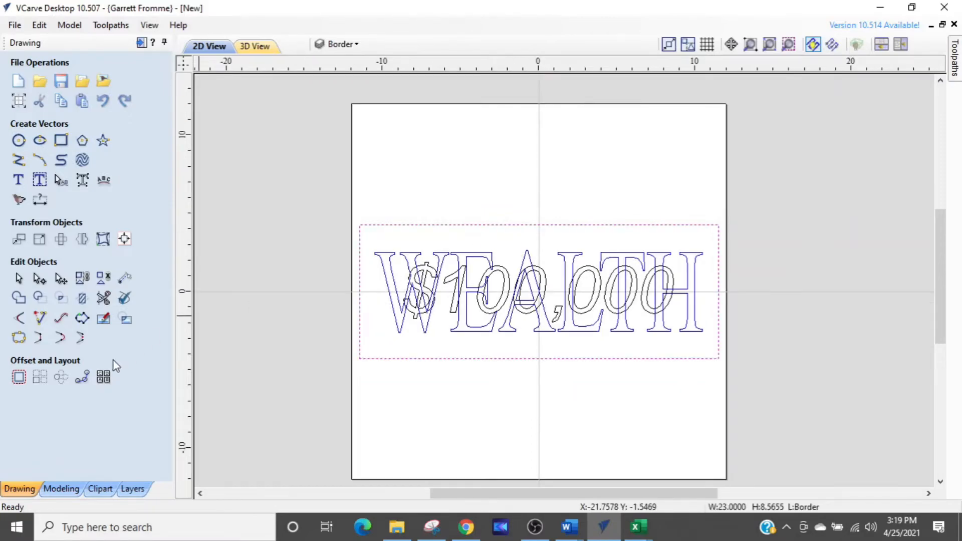
{"action": "left_click", "coordinate": [18, 377]}
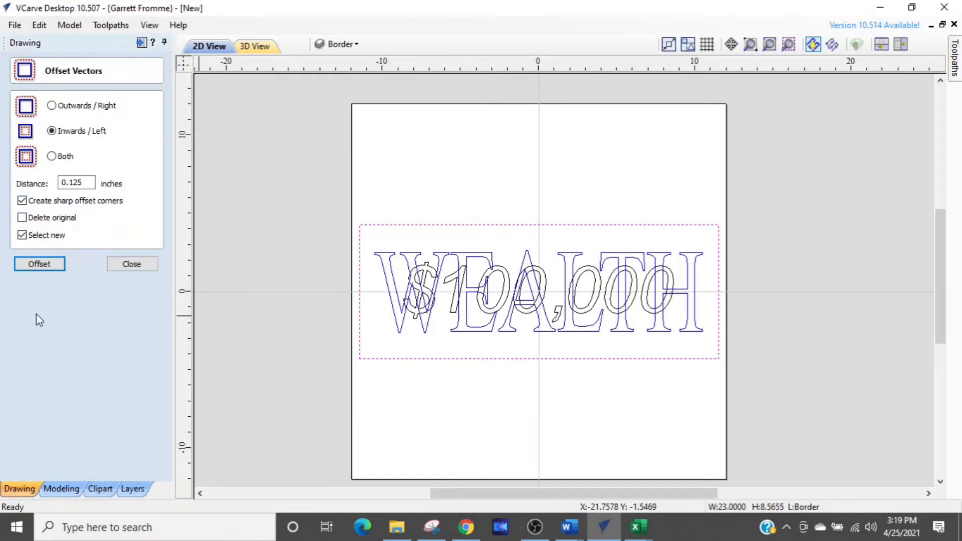
{"action": "left_click", "coordinate": [31, 265]}
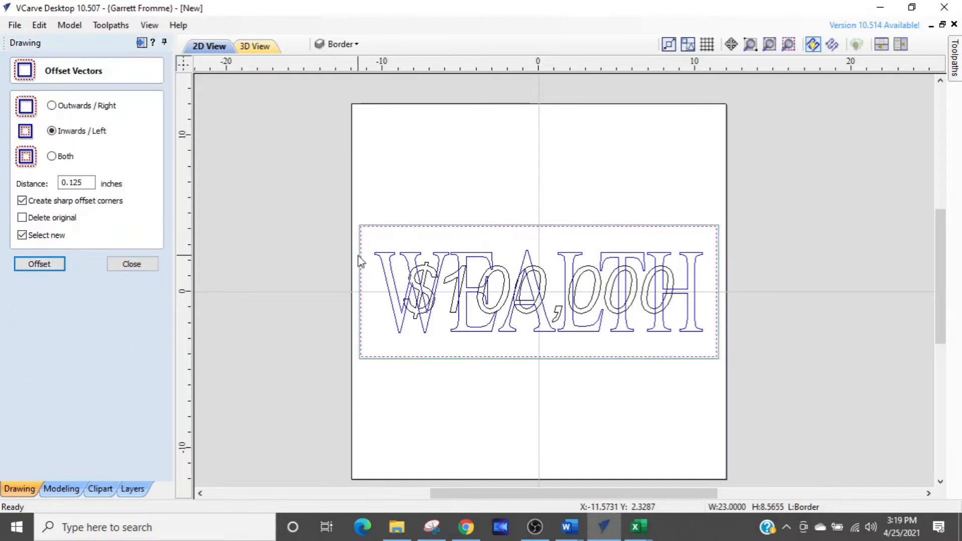
{"action": "left_click", "coordinate": [126, 265]}
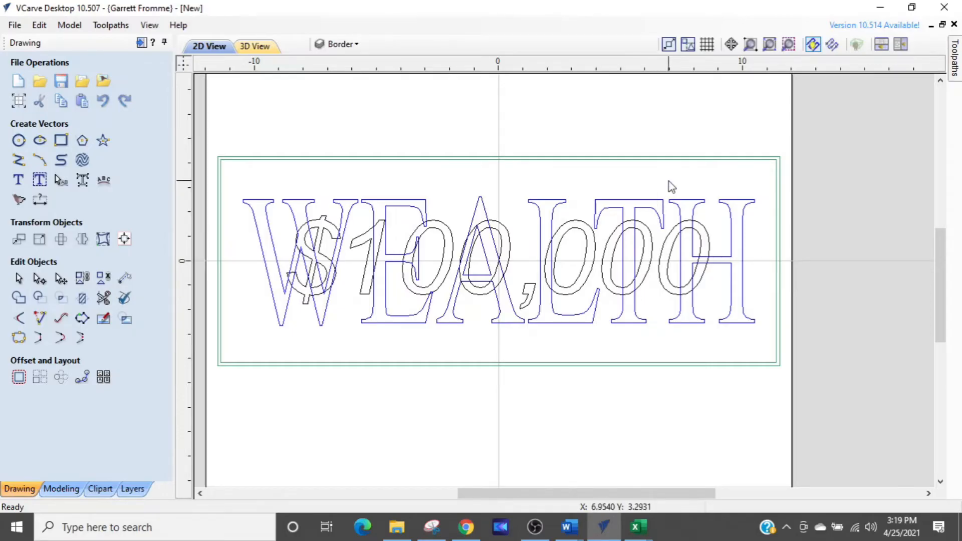
Copy the WEALTH and $100,000 texts together to the Merged text layer and deselect them
{"action": "key", "text": "ctrl+a"}
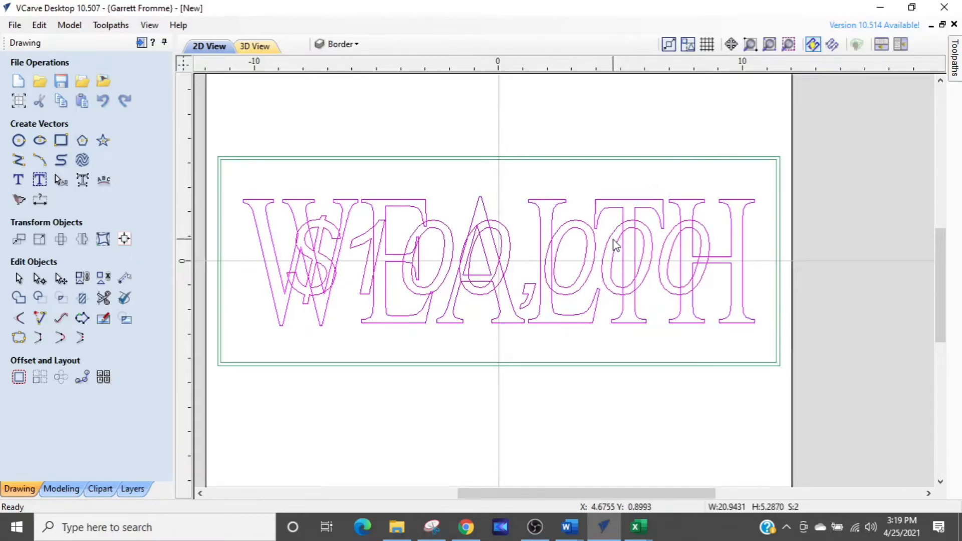
{"action": "right_click", "coordinate": [616, 246]}
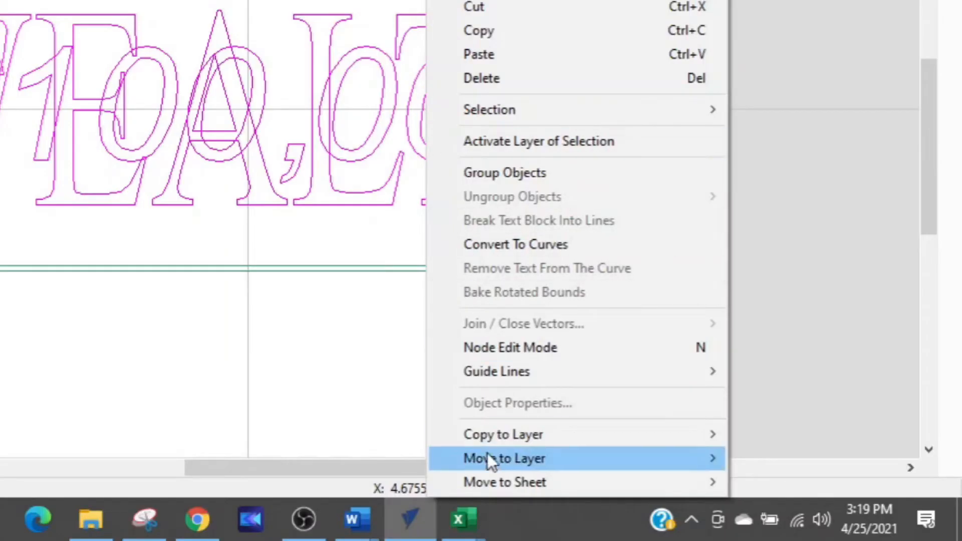
{"action": "mouse_move", "coordinate": [693, 471]}
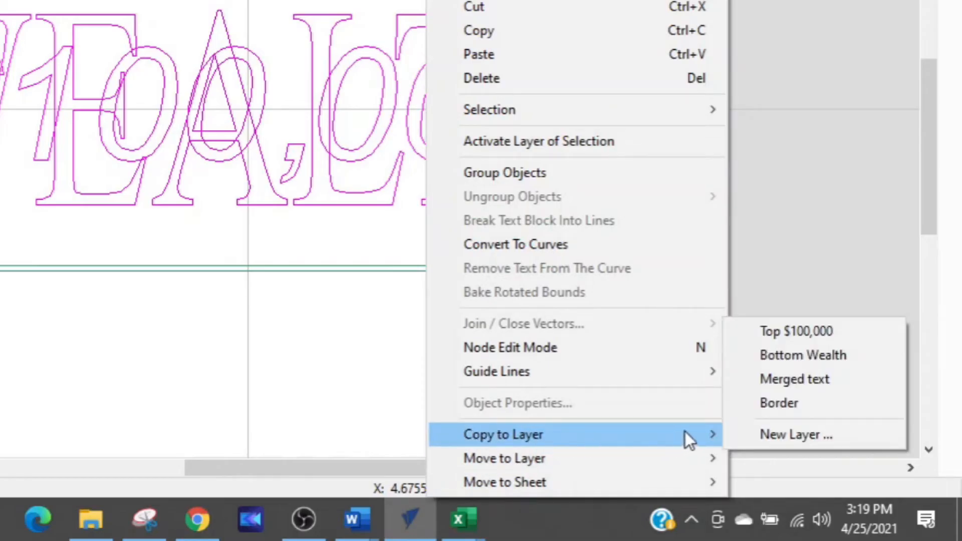
{"action": "left_click", "coordinate": [792, 382]}
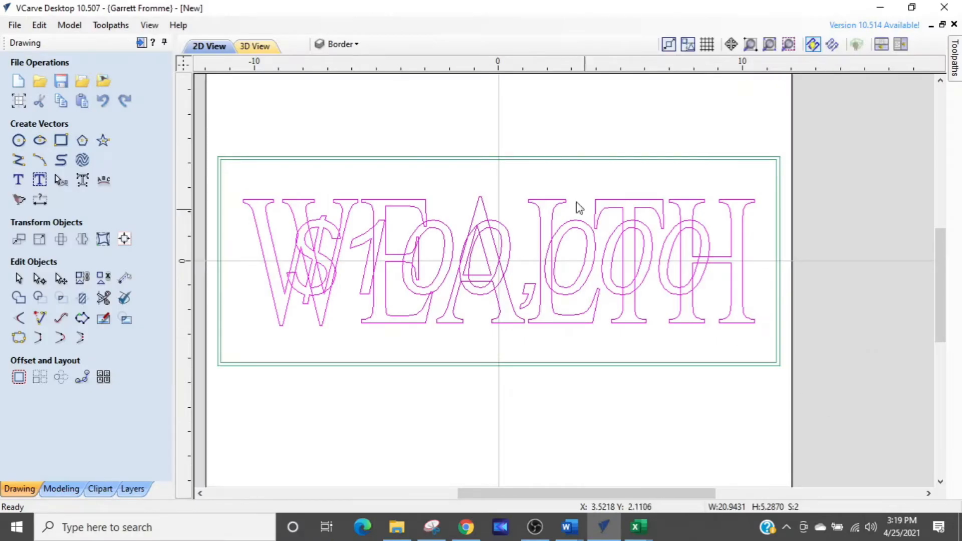
{"action": "left_click", "coordinate": [424, 110]}
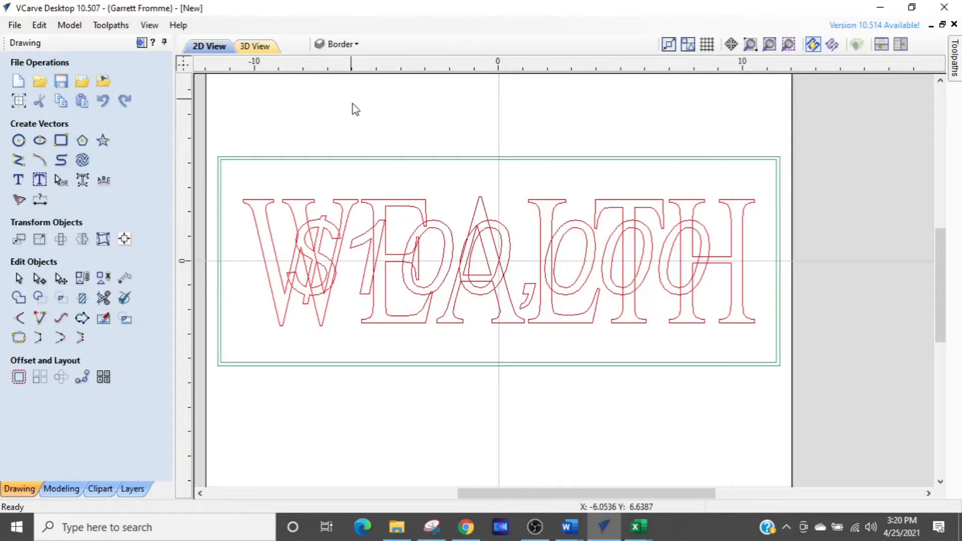
Hide all four layers, toggling Border, Top $100,000 and Bottom Wealth individually to check what each contains
{"action": "left_click", "coordinate": [340, 45]}
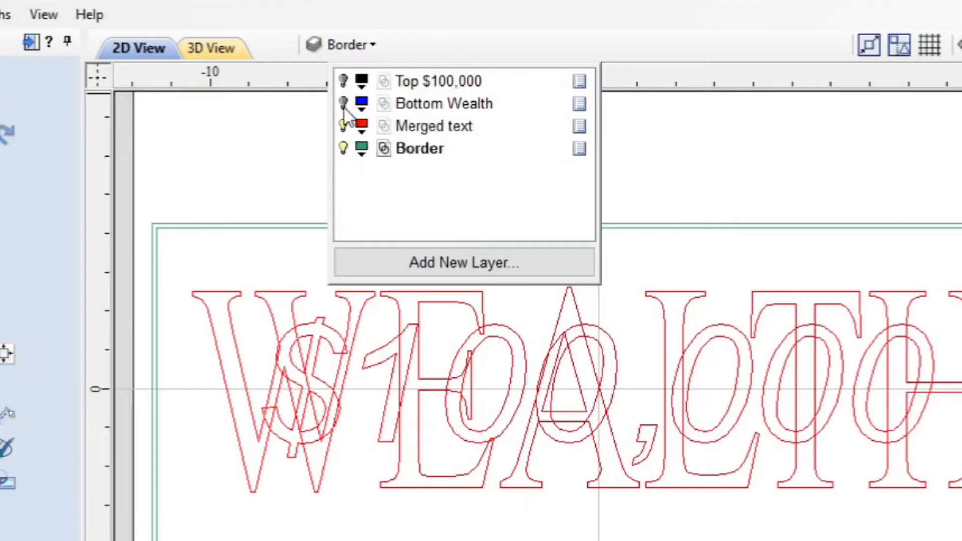
{"action": "left_click", "coordinate": [343, 125]}
{"action": "left_click", "coordinate": [344, 148]}
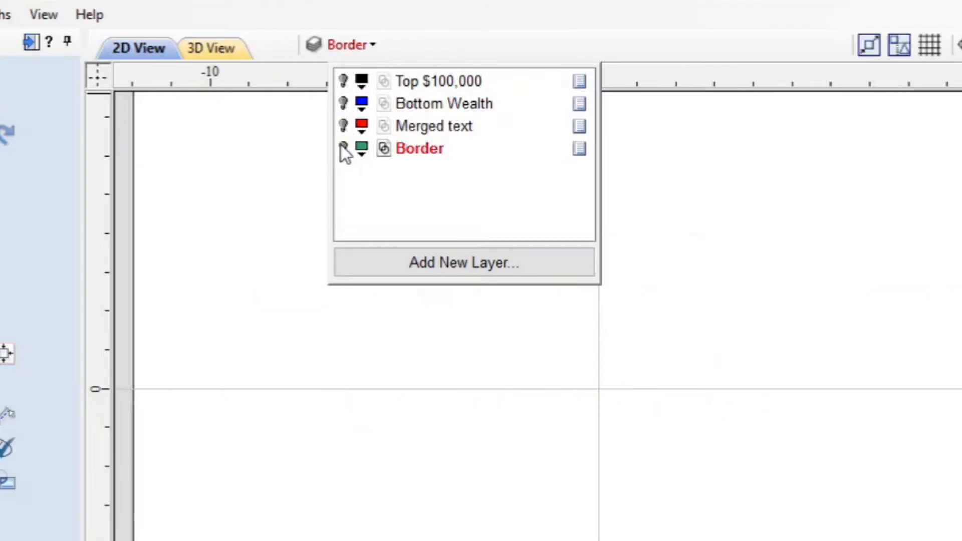
{"action": "left_click", "coordinate": [344, 148]}
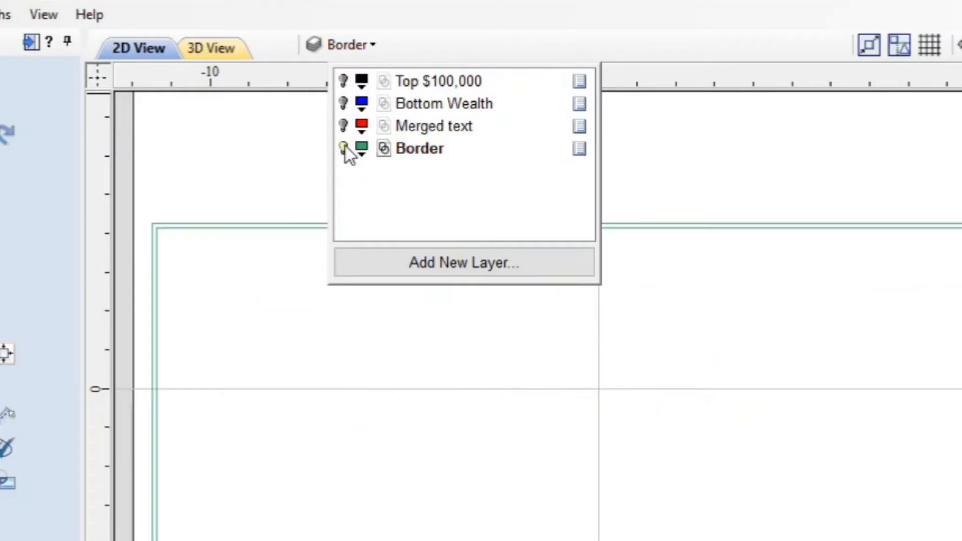
{"action": "left_click", "coordinate": [344, 148]}
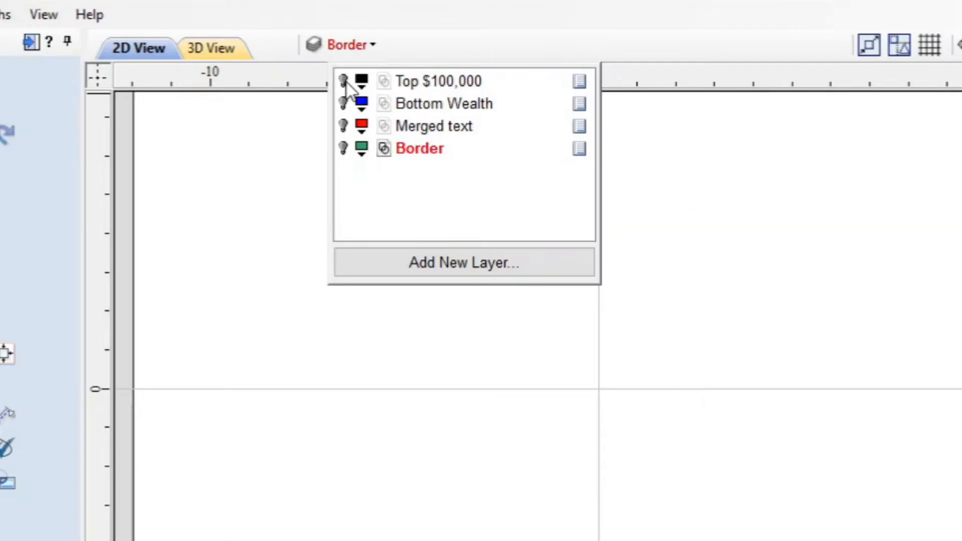
{"action": "left_click", "coordinate": [344, 80]}
{"action": "left_click", "coordinate": [344, 81]}
{"action": "left_click", "coordinate": [344, 103]}
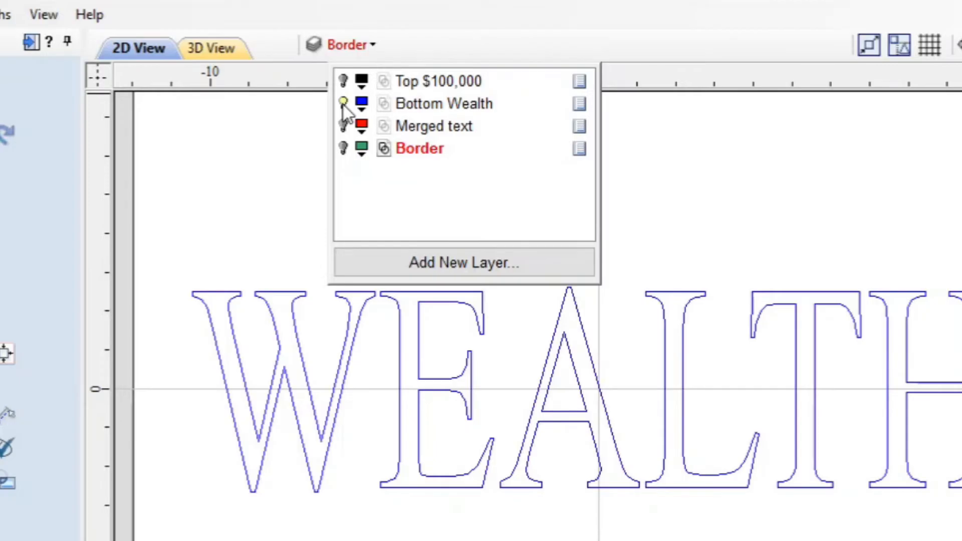
{"action": "left_click", "coordinate": [343, 103]}
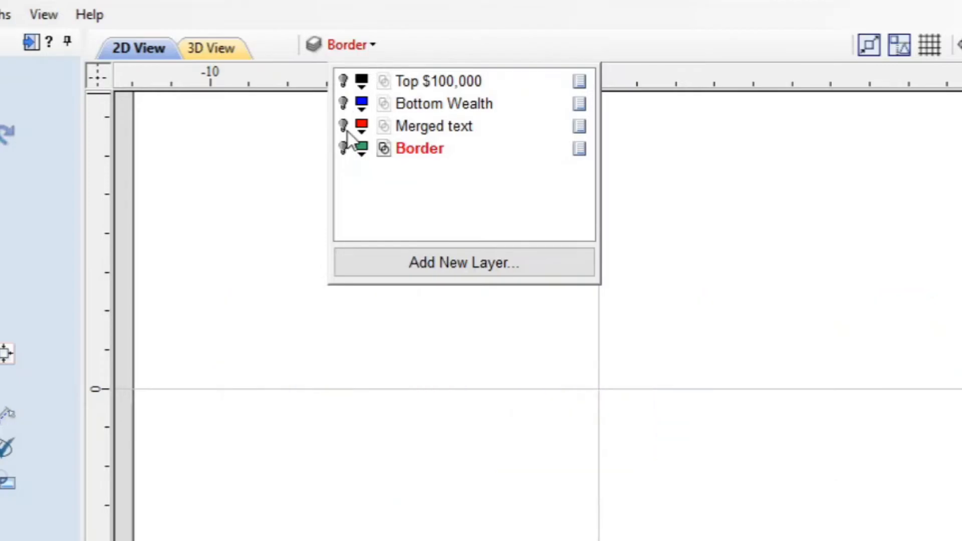
Show only the Merged text layer and make it the active layer
{"action": "left_click", "coordinate": [343, 125]}
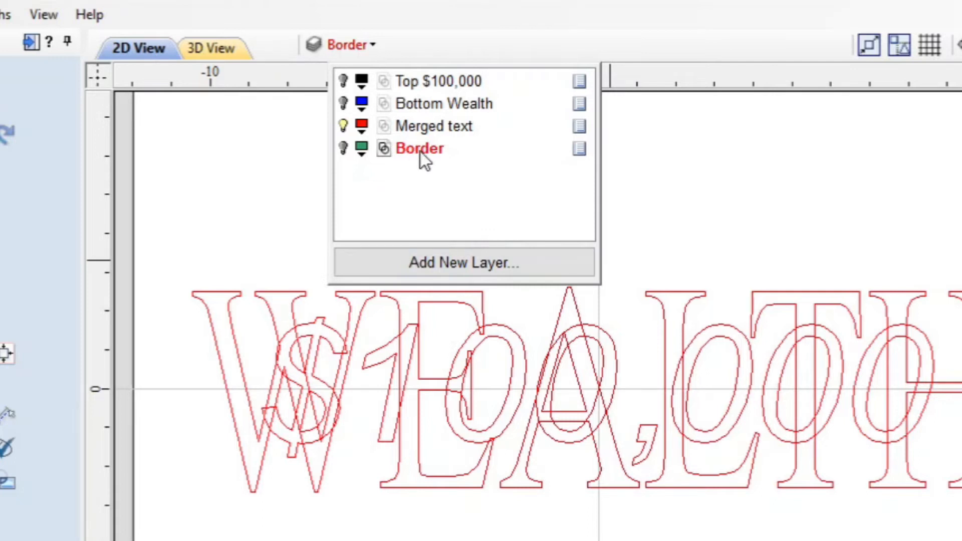
{"action": "left_click", "coordinate": [449, 130]}
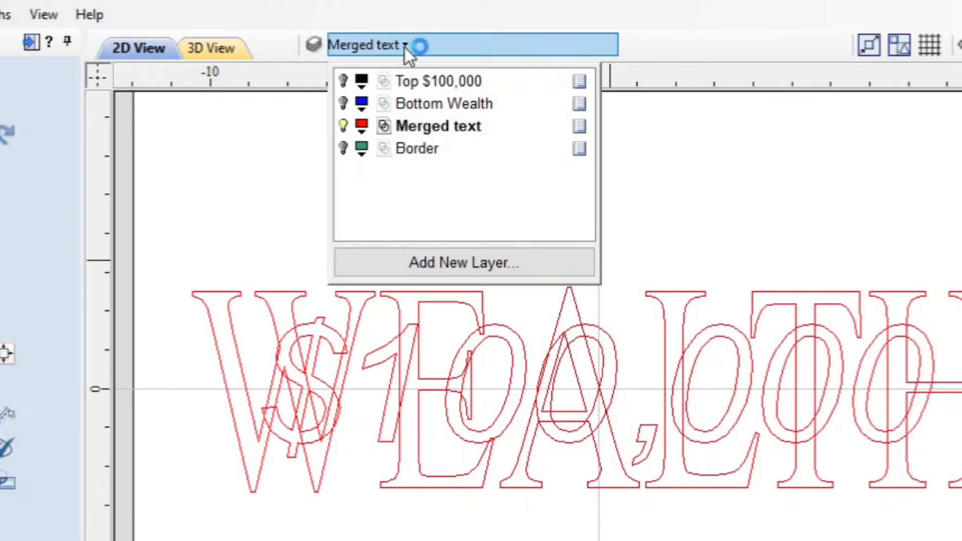
{"action": "left_click", "coordinate": [765, 232]}
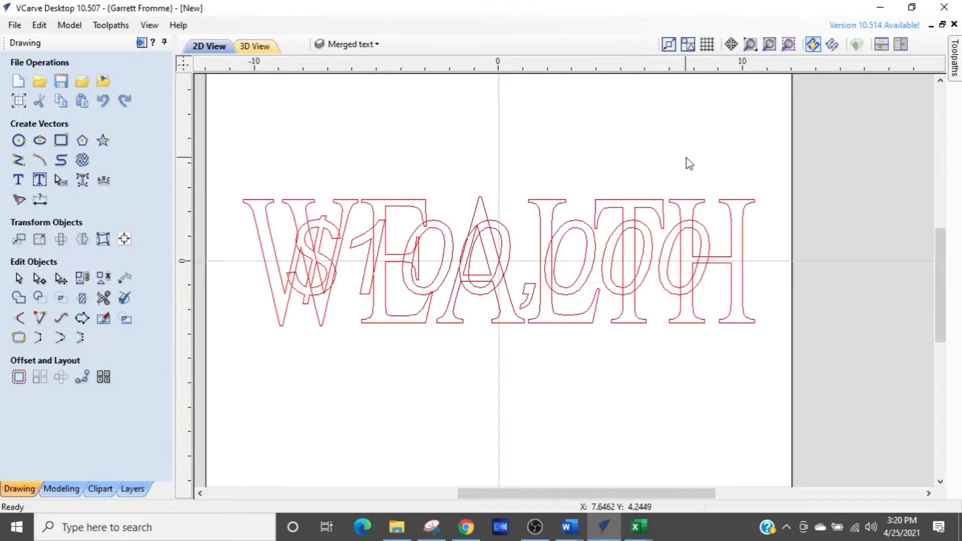
Weld the overlapping $100,000 and WEALTH texts on the Merged text layer, replacing the original objects, and deselect the result
{"action": "left_click_drag", "start_coordinate": [684, 174], "coordinate": [595, 246]}
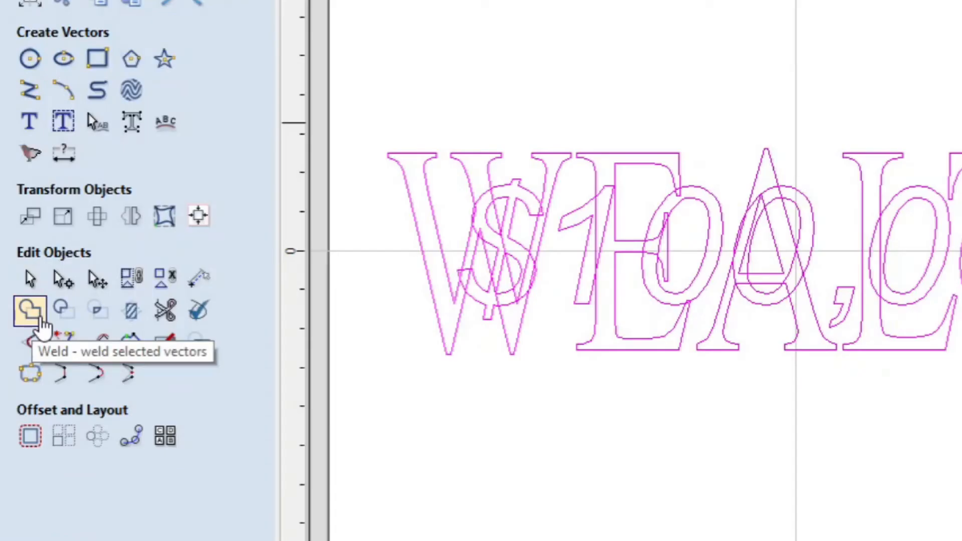
{"action": "key", "text": "ctrl"}
{"action": "key", "text": "ctrl"}
{"action": "key", "text": "ctrl"}
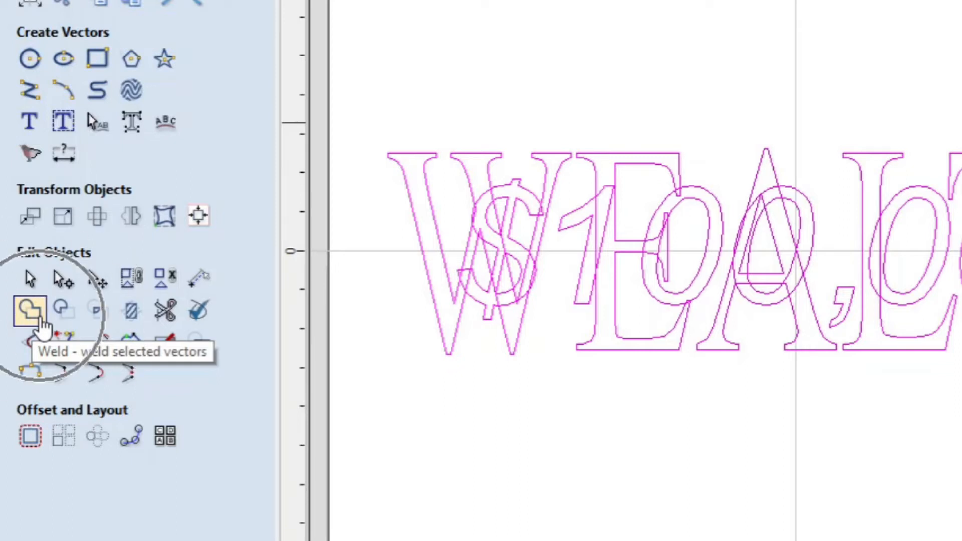
{"action": "left_click", "coordinate": [43, 318]}
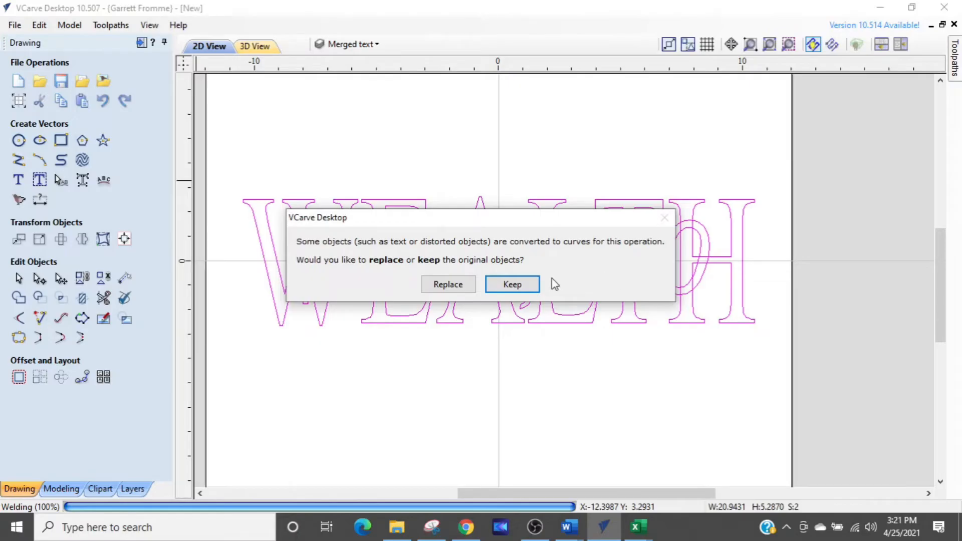
{"action": "left_click", "coordinate": [516, 289]}
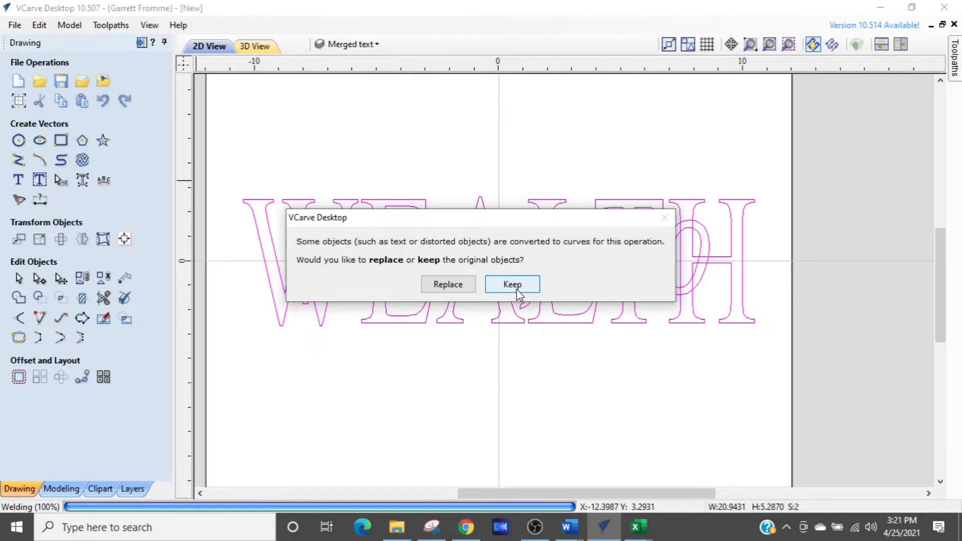
{"action": "left_click", "coordinate": [455, 287]}
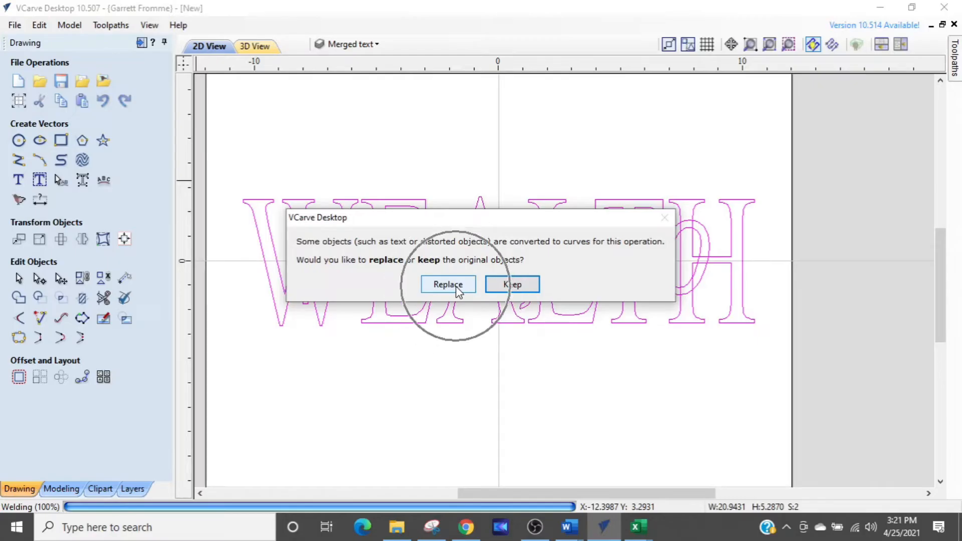
{"action": "left_click", "coordinate": [479, 368]}
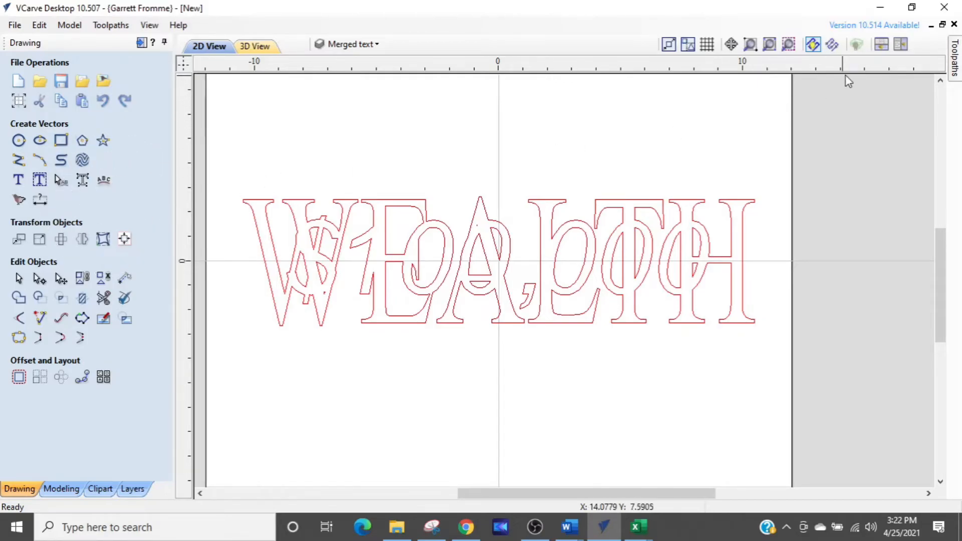
Bring up the toolpath operations and show only the Border and Top $100,000 layers
{"action": "left_click", "coordinate": [953, 58]}
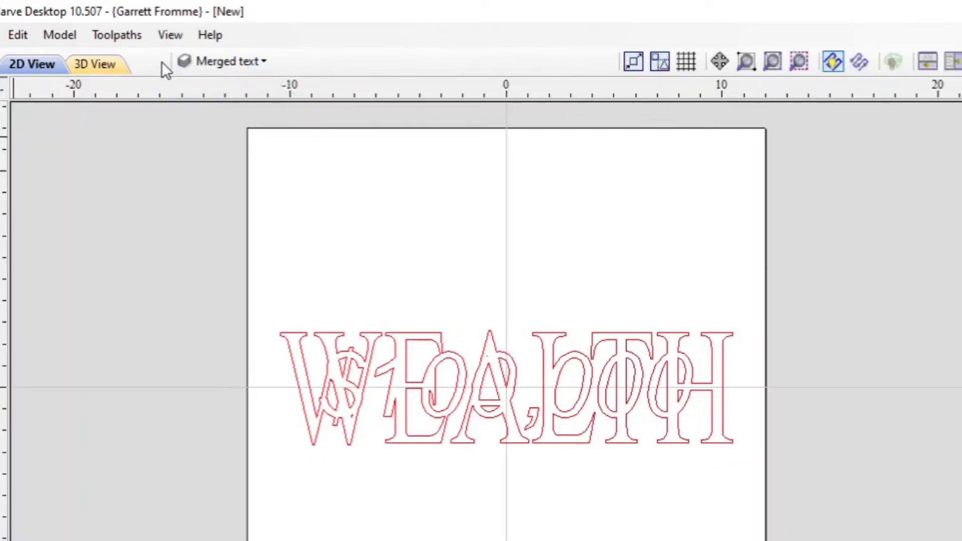
{"action": "left_click", "coordinate": [159, 59]}
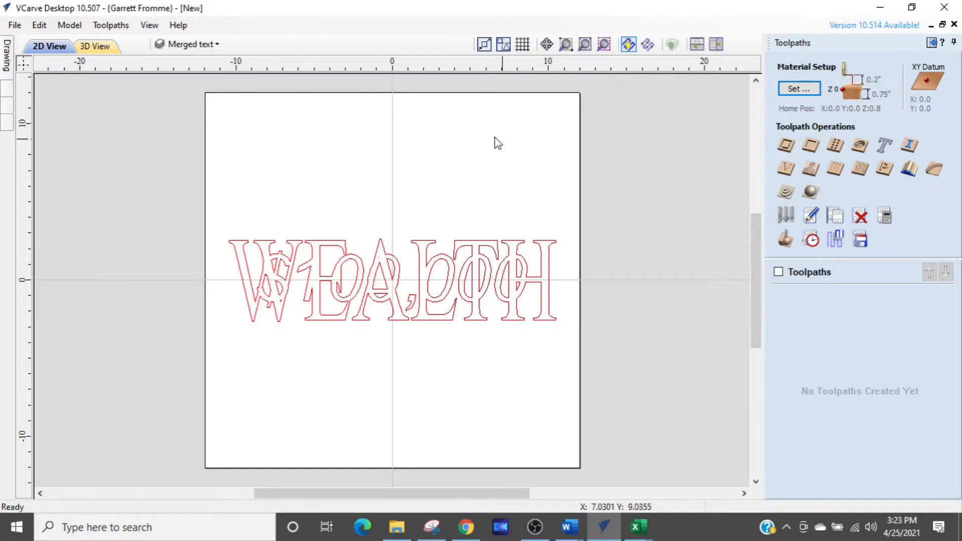
{"action": "left_click", "coordinate": [205, 45]}
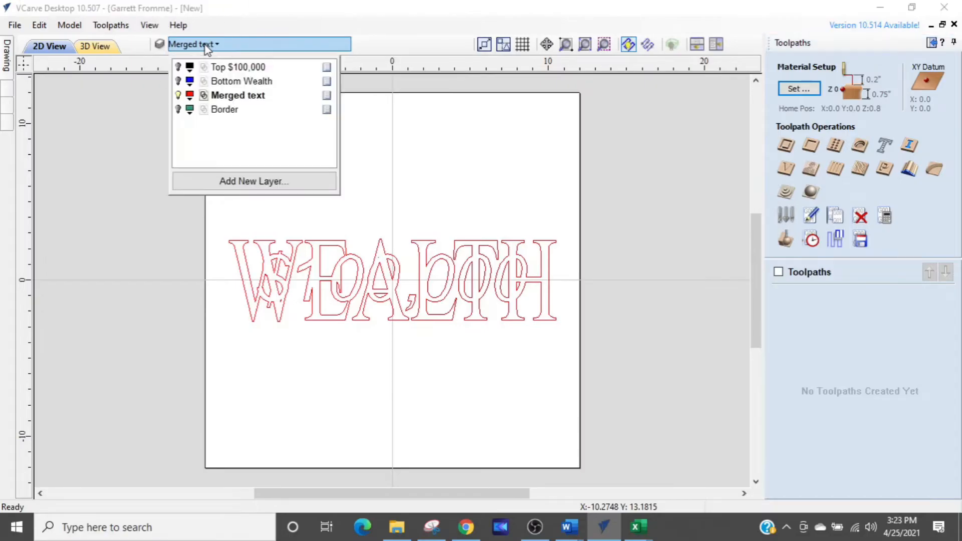
{"action": "left_click", "coordinate": [176, 111]}
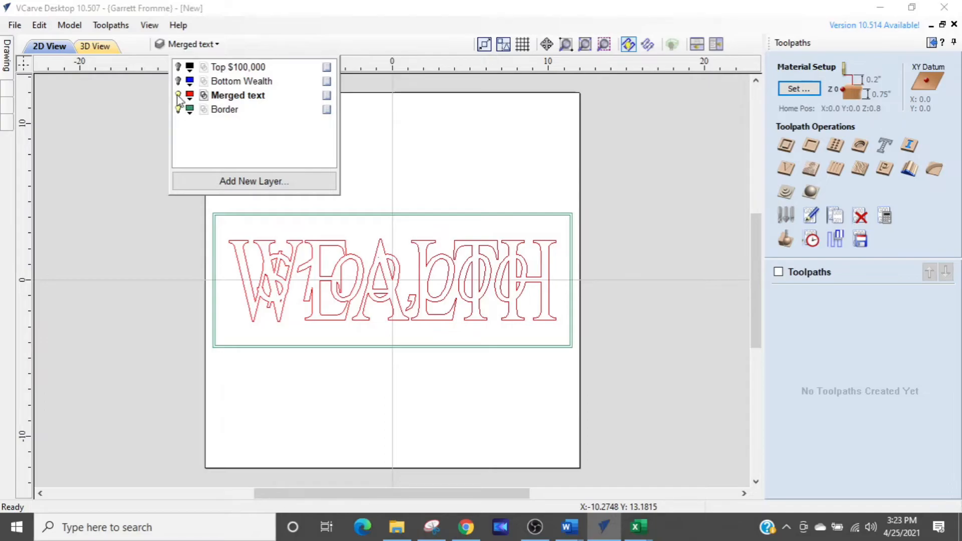
{"action": "left_click", "coordinate": [178, 95]}
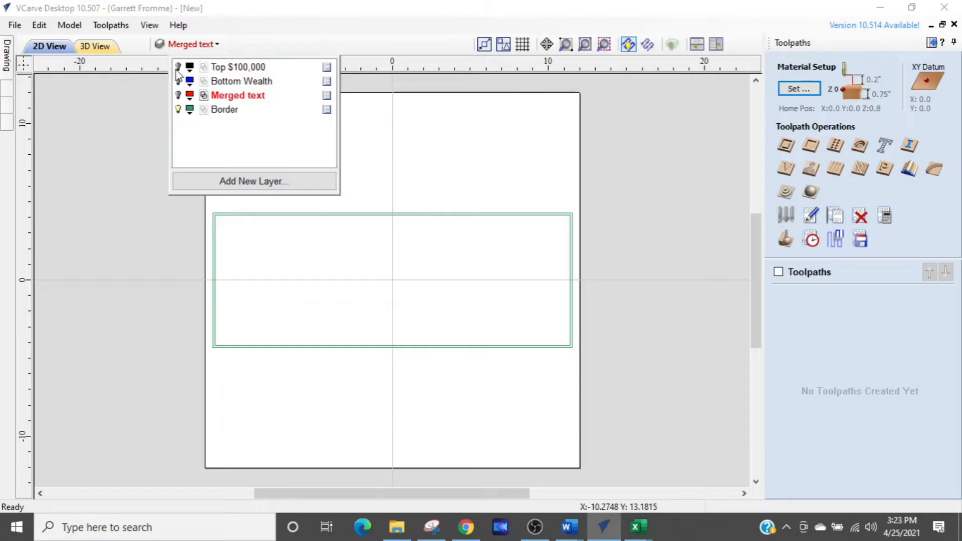
{"action": "left_click", "coordinate": [178, 67]}
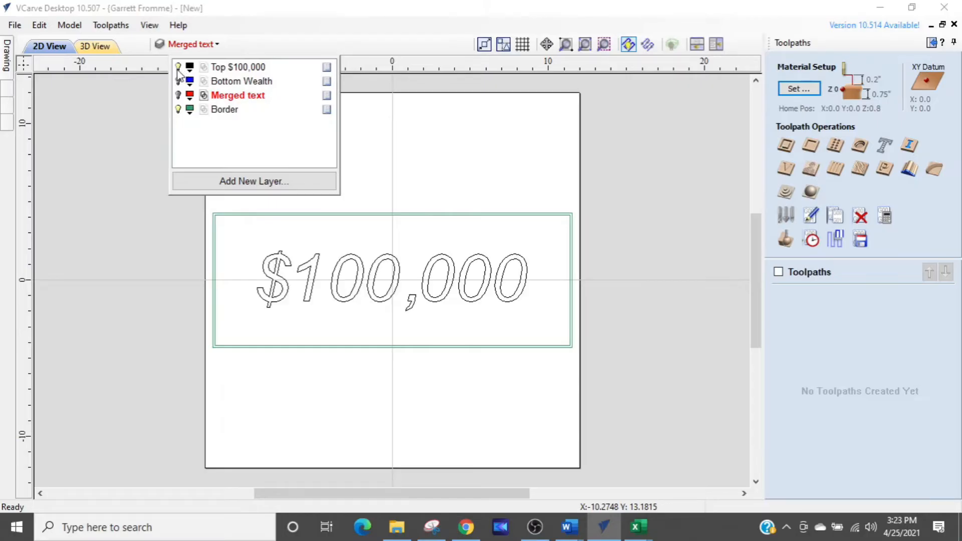
{"action": "left_click", "coordinate": [642, 220]}
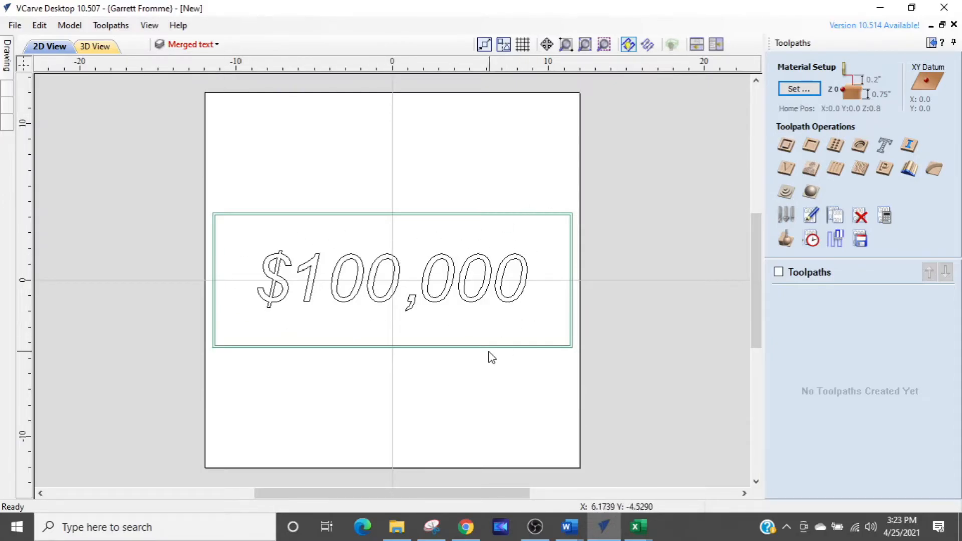
Examine the inner border vector and the $100,000 lettering that define the area for pocketing, leaving nothing selected
{"action": "scroll", "coordinate": [481, 351], "scroll_direction": "up", "scroll_amount": 3}
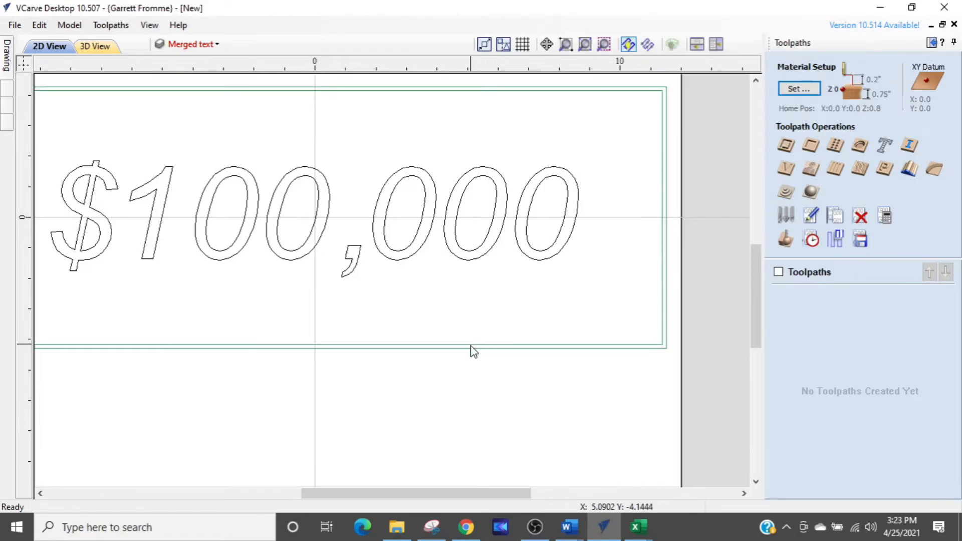
{"action": "left_click", "coordinate": [471, 345]}
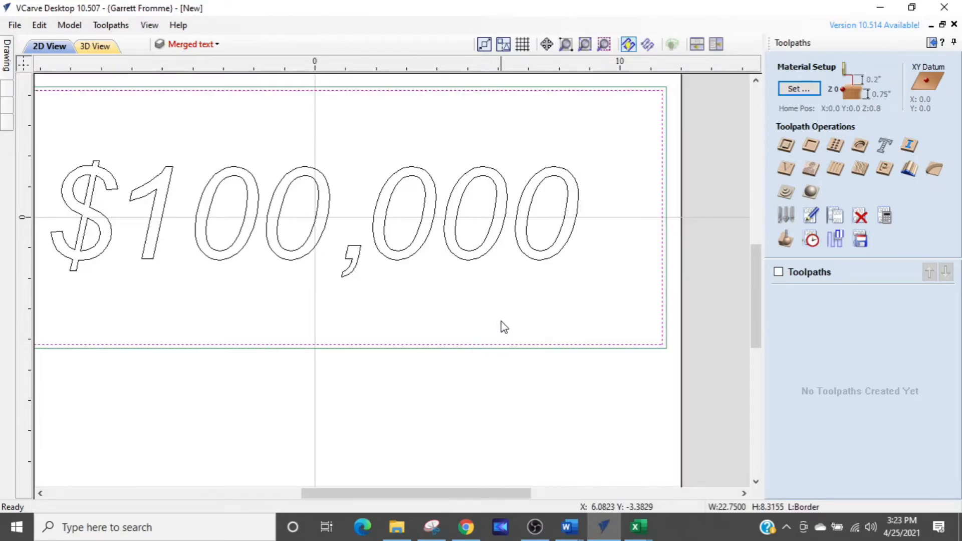
{"action": "scroll", "coordinate": [503, 326], "scroll_direction": "down", "scroll_amount": 1}
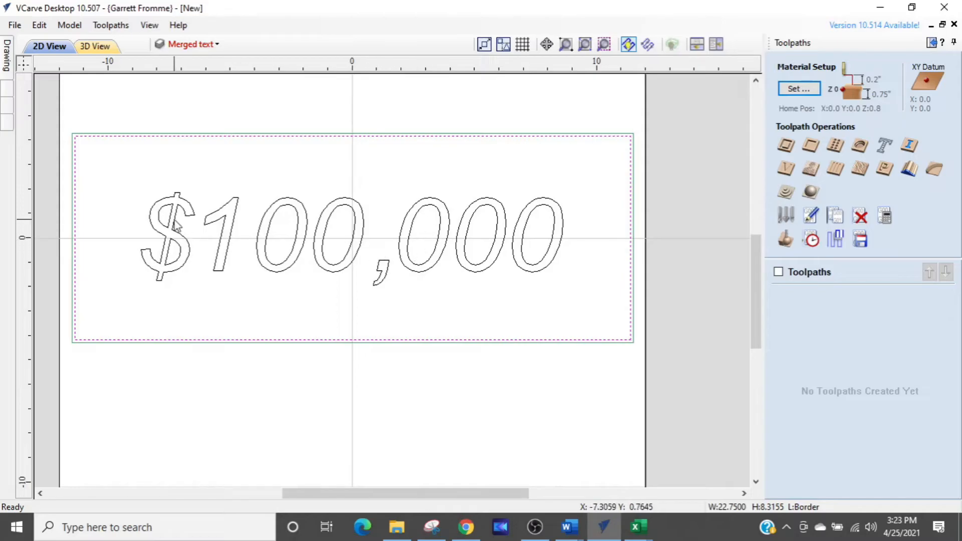
{"action": "scroll", "coordinate": [173, 220], "scroll_direction": "up", "scroll_amount": 2}
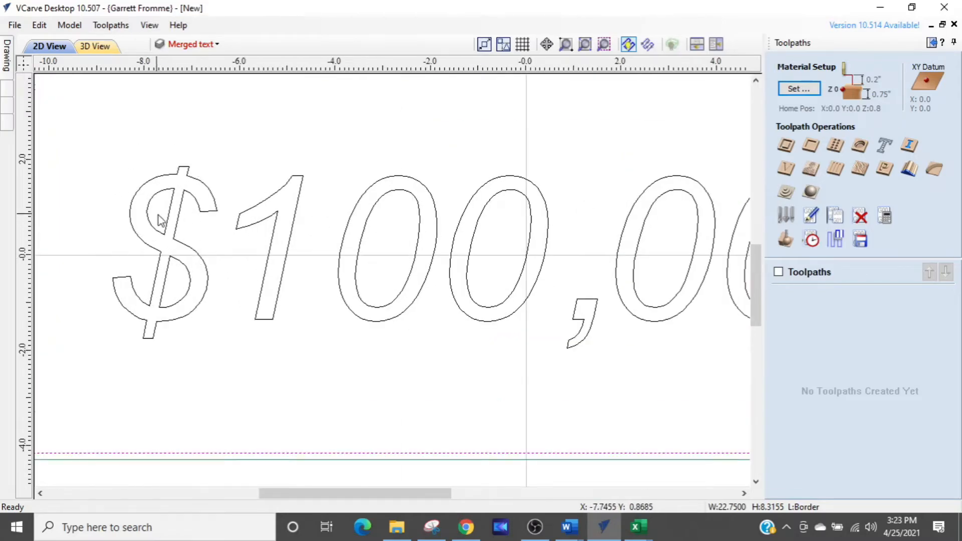
{"action": "scroll", "coordinate": [158, 215], "scroll_direction": "down", "scroll_amount": 2}
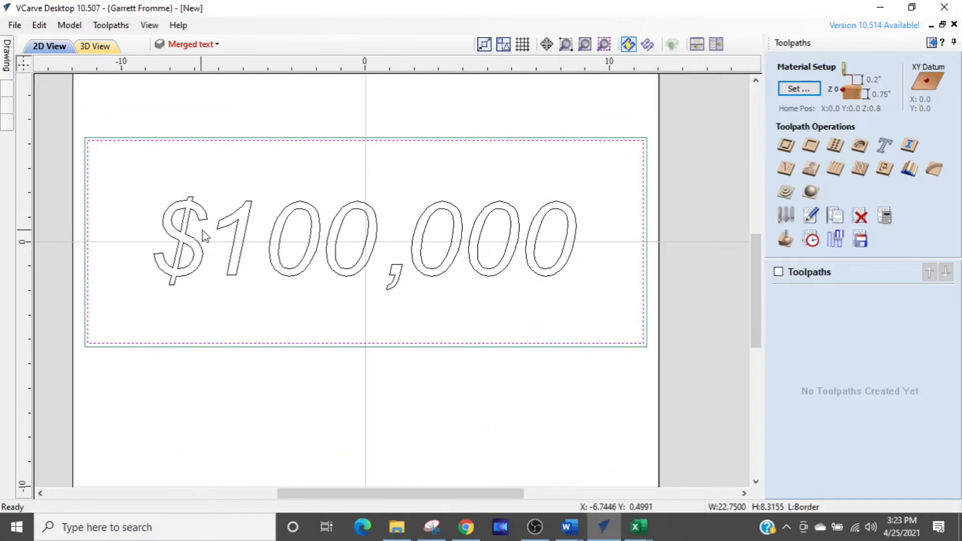
{"action": "left_click", "coordinate": [623, 235]}
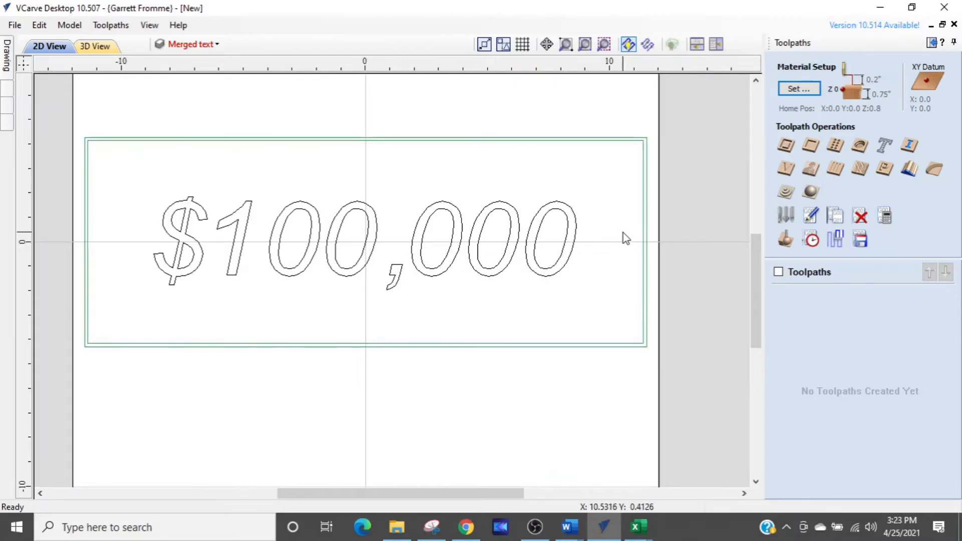
Start a pocket toolpath, remove the 1/8" end mill, use Raster clearing and set the cut depth to .15 inches
{"action": "left_click", "coordinate": [811, 146]}
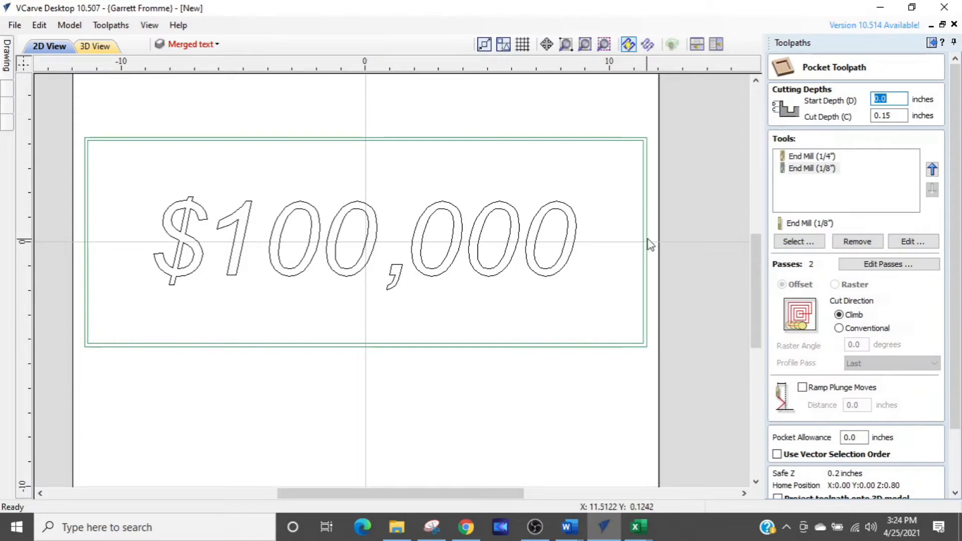
{"action": "left_click", "coordinate": [857, 242]}
{"action": "left_click", "coordinate": [834, 284]}
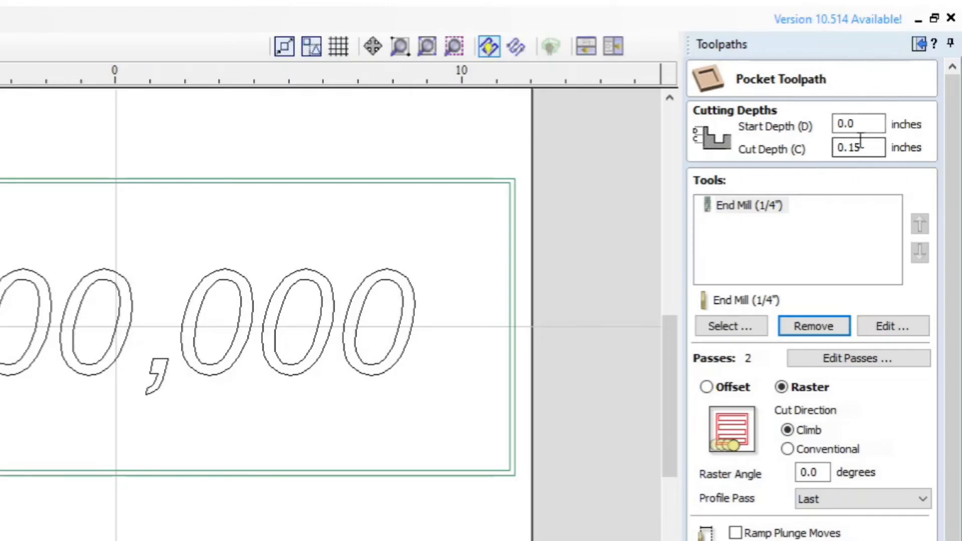
{"action": "left_click_drag", "start_coordinate": [863, 148], "coordinate": [827, 158]}
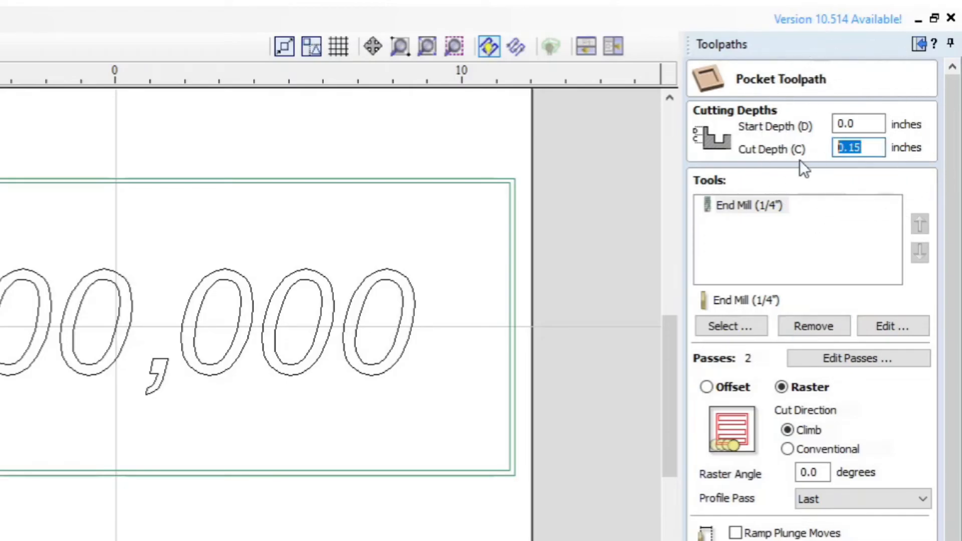
{"action": "type", "text": ".15"}
{"action": "left_click", "coordinate": [792, 228]}
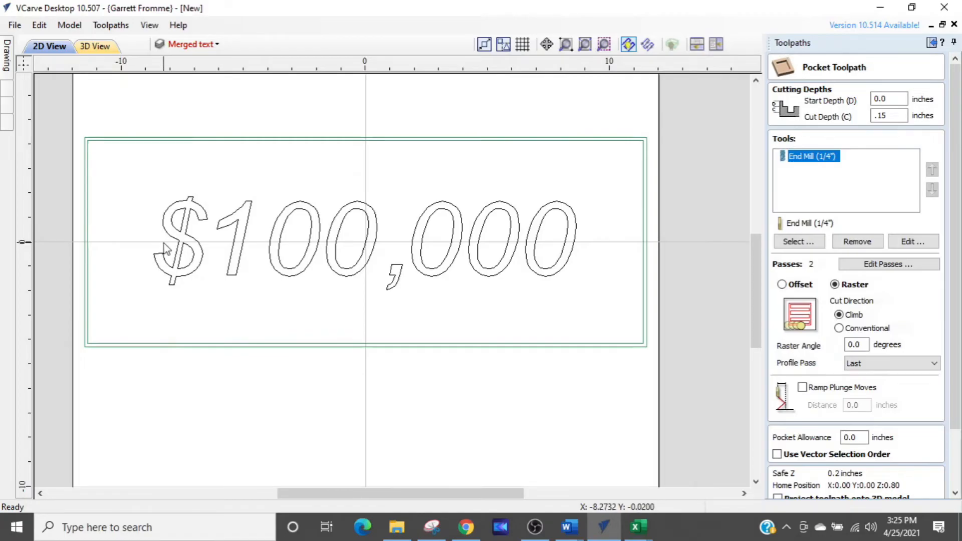
Inspect the tight corners and narrow gaps in the dollar sign and the digit 1 for tool access
{"action": "scroll", "coordinate": [165, 248], "scroll_direction": "up", "scroll_amount": 5}
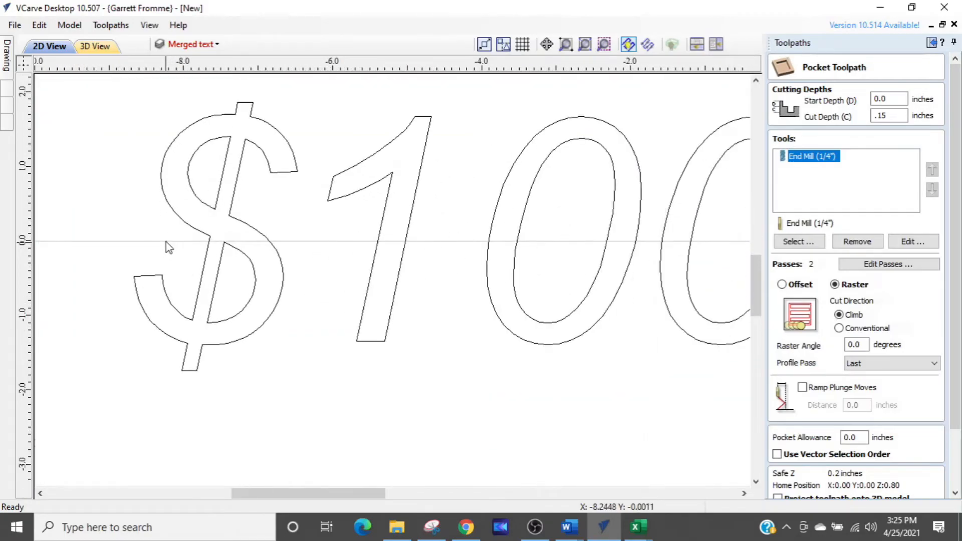
{"action": "scroll", "coordinate": [271, 247], "scroll_direction": "up", "scroll_amount": 3}
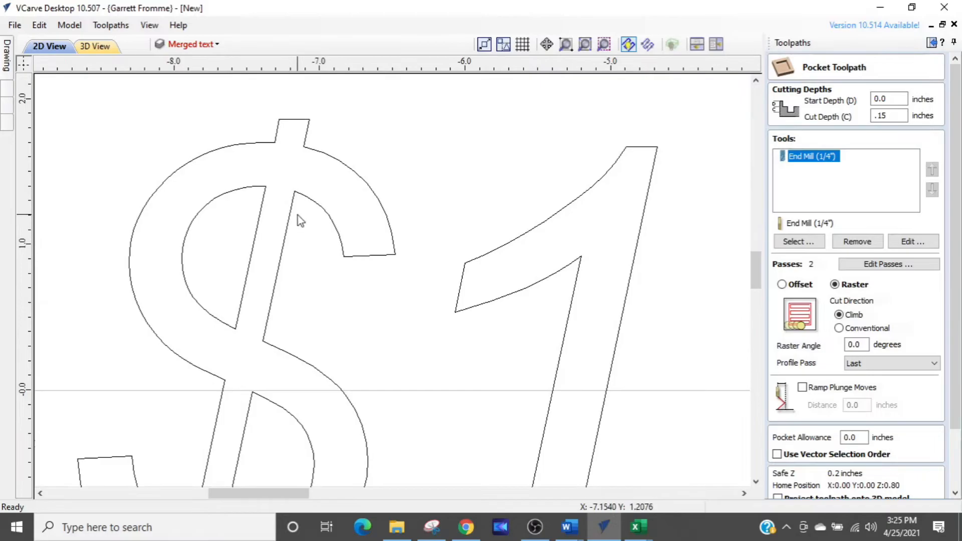
{"action": "left_click", "coordinate": [299, 207]}
{"action": "left_click", "coordinate": [259, 188]}
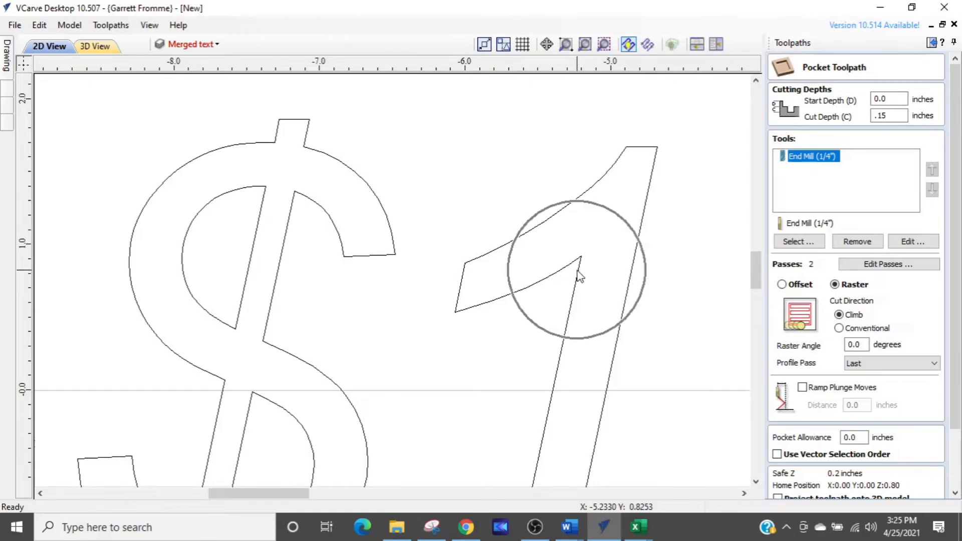
{"action": "scroll", "coordinate": [580, 275], "scroll_direction": "down", "scroll_amount": 5}
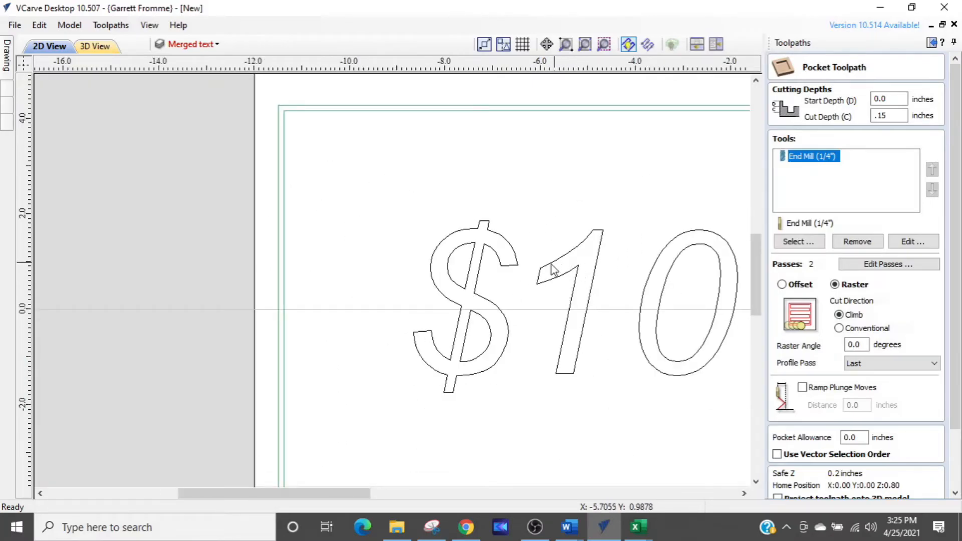
{"action": "scroll", "coordinate": [526, 285], "scroll_direction": "down", "scroll_amount": 3}
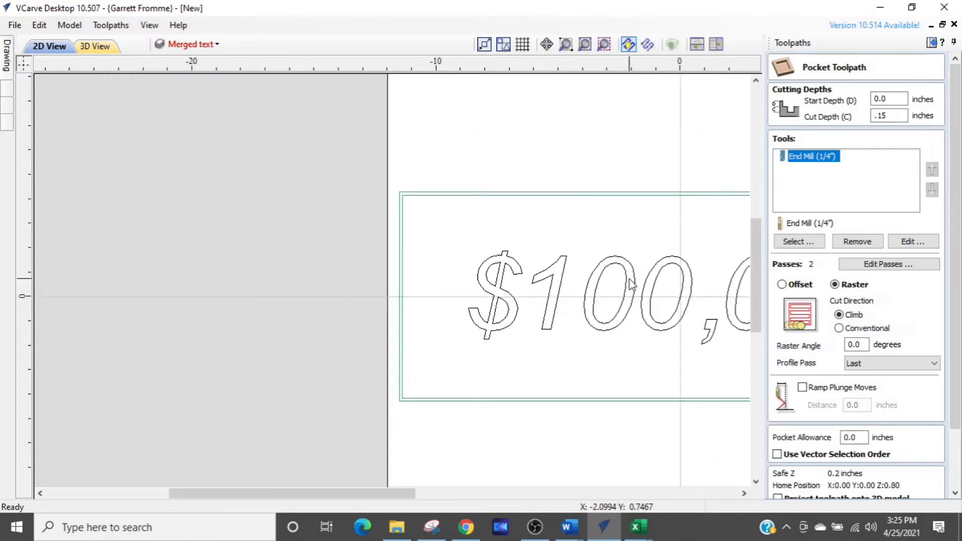
{"action": "middle_click_drag", "start_coordinate": [488, 281], "coordinate": [371, 277]}
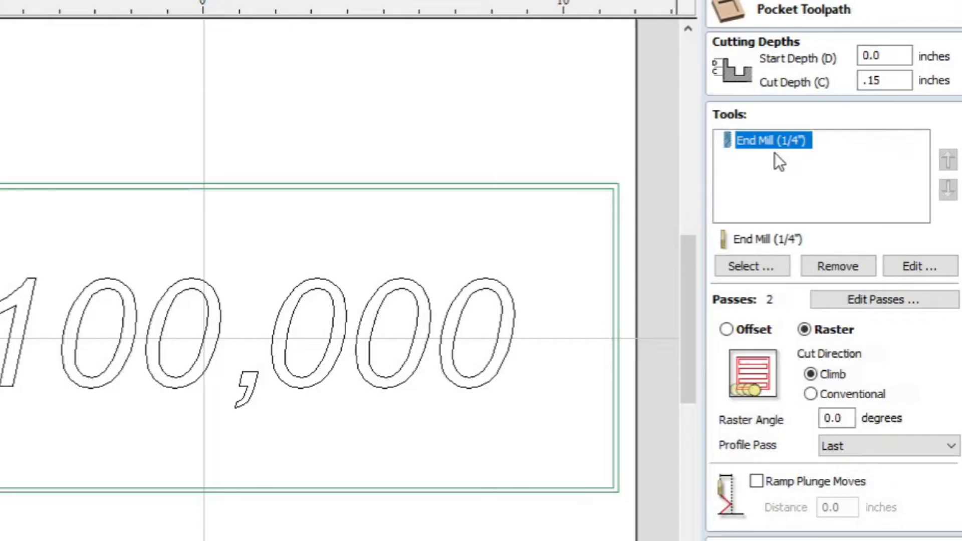
Add the 1/8" end mill from the tool database as a second tool for the pocket
{"action": "left_click", "coordinate": [720, 268]}
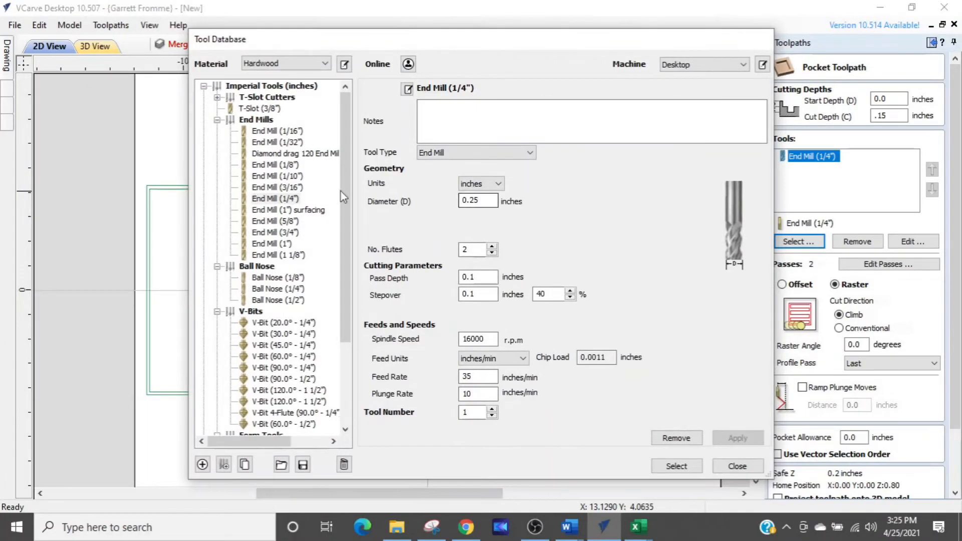
{"action": "double_click", "coordinate": [276, 165]}
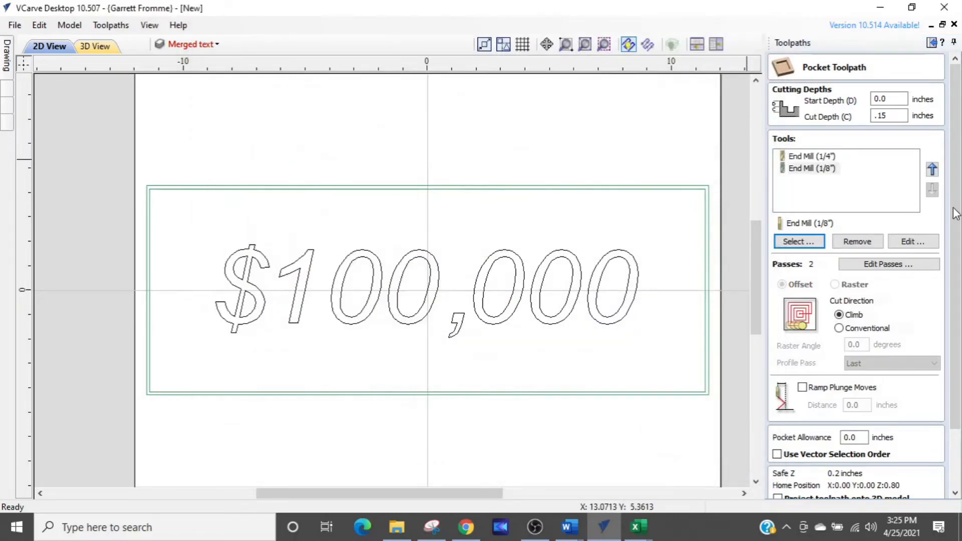
{"action": "key", "text": "ctrl"}
{"action": "key", "text": "ctrl"}
{"action": "key", "text": "ctrl"}
{"action": "key", "text": "ctrl"}
{"action": "key", "text": "ctrl"}
{"action": "key", "text": "ctrl"}
{"action": "key", "text": "ctrl"}
{"action": "key", "text": "ctrl"}
{"action": "key", "text": "ctrl"}
{"action": "key", "text": "ctrl"}
{"action": "key", "text": "ctrl"}
{"action": "key", "text": "ctrl"}
{"action": "key", "text": "ctrl"}
For the 1/4" end mill, try No Profile Pass and switch the clearing strategy to Offset
{"action": "left_click", "coordinate": [801, 156]}
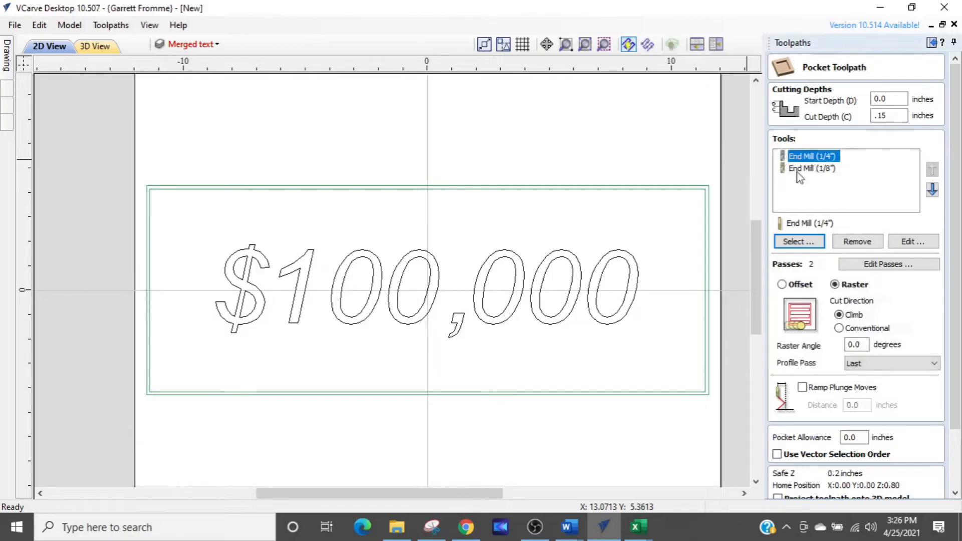
{"action": "key", "text": "ctrl"}
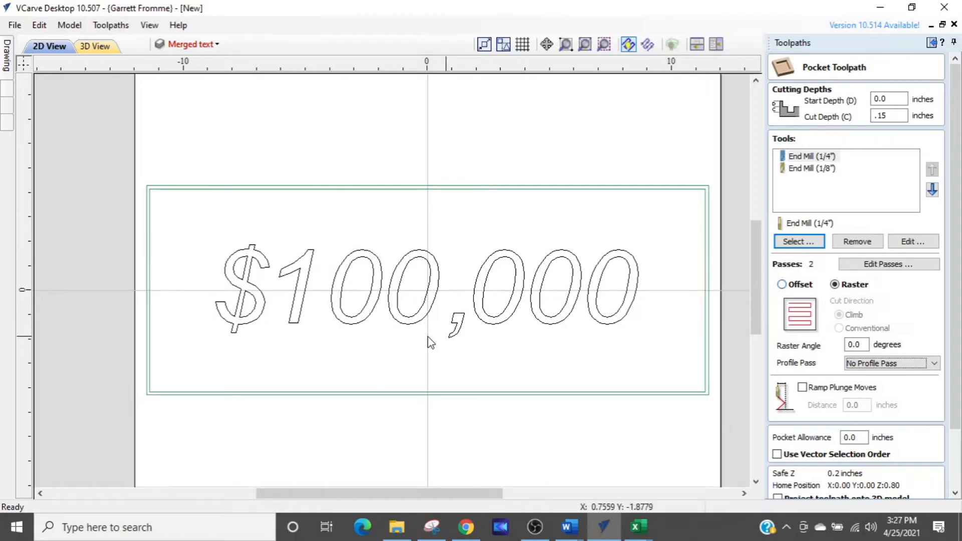
{"action": "left_click", "coordinate": [782, 285]}
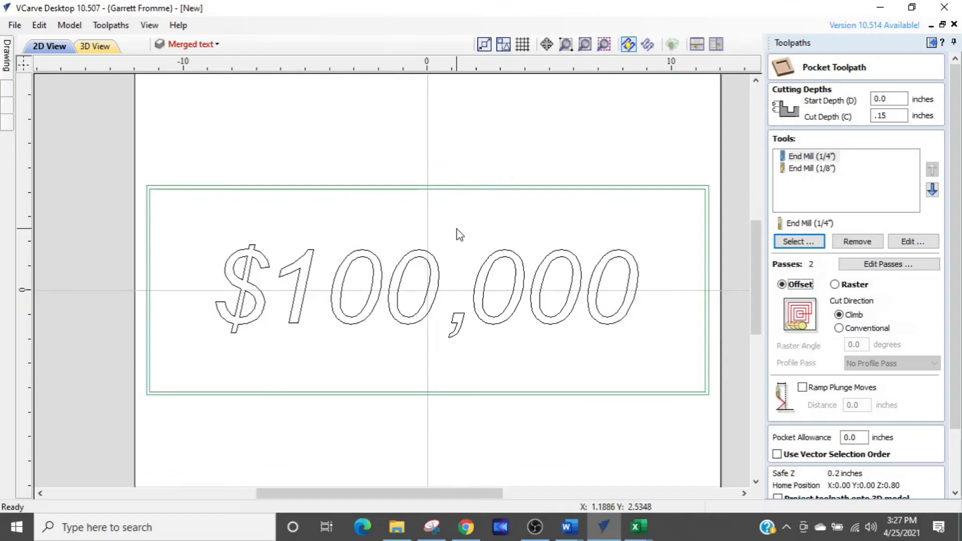
{"action": "key", "text": "ctrl"}
{"action": "key", "text": "ctrl"}
{"action": "key", "text": "ctrl"}
{"action": "key", "text": "ctrl"}
{"action": "key", "text": "ctrl"}
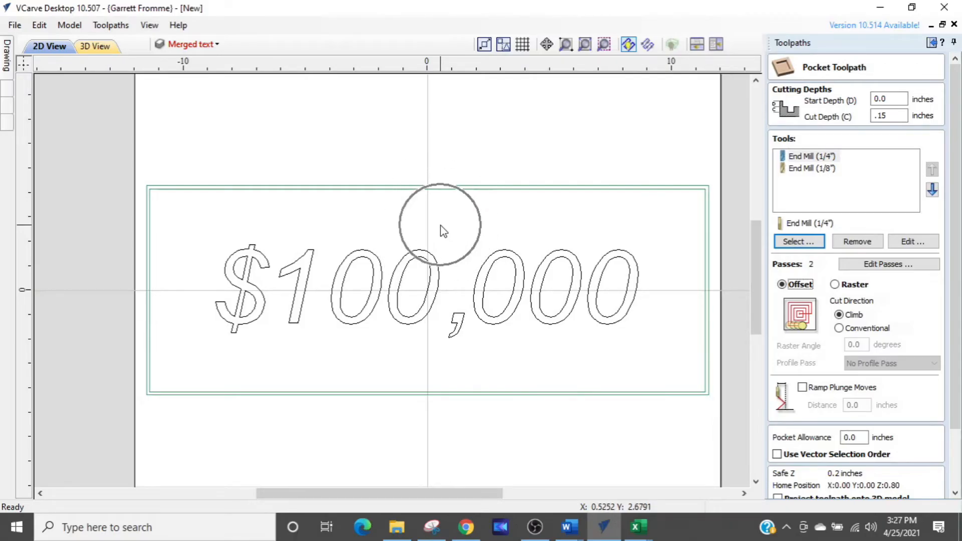
{"action": "key", "text": "ctrl"}
{"action": "key", "text": "ctrl"}
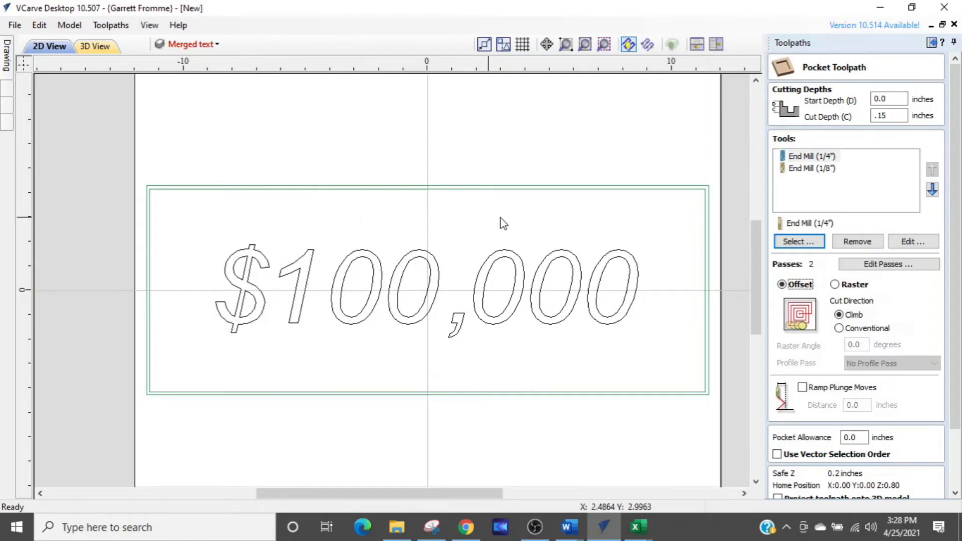
Return the 1/4" end mill's clearing strategy to Raster and check the 1/8" end mill entry
{"action": "left_click", "coordinate": [835, 285]}
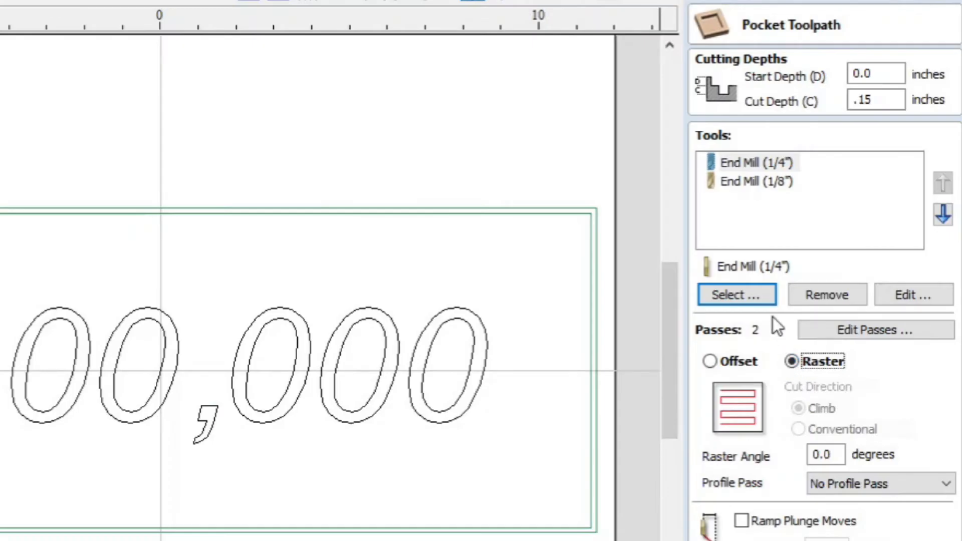
{"action": "left_click", "coordinate": [758, 189]}
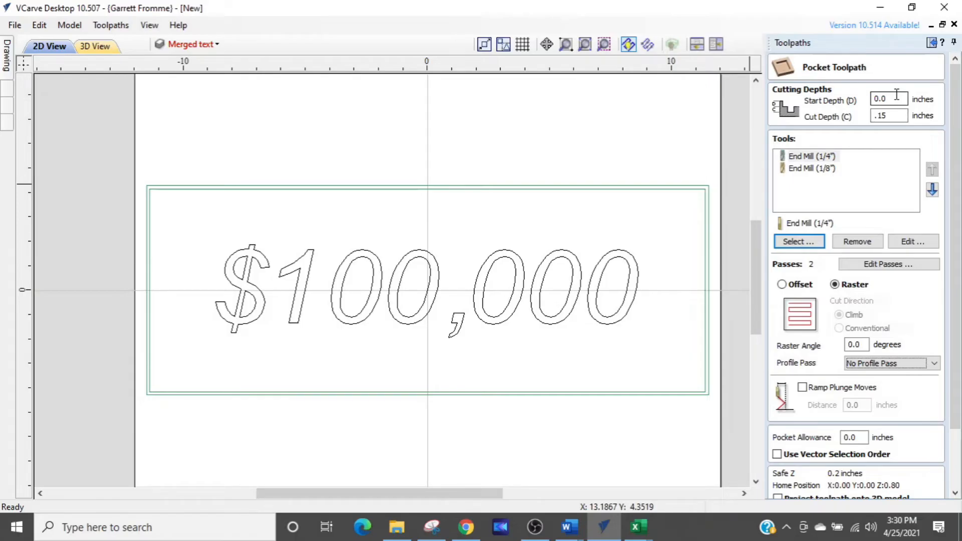
{"action": "key", "text": "ctrl"}
{"action": "key", "text": "ctrl"}
{"action": "key", "text": "ctrl"}
{"action": "key", "text": "ctrl"}
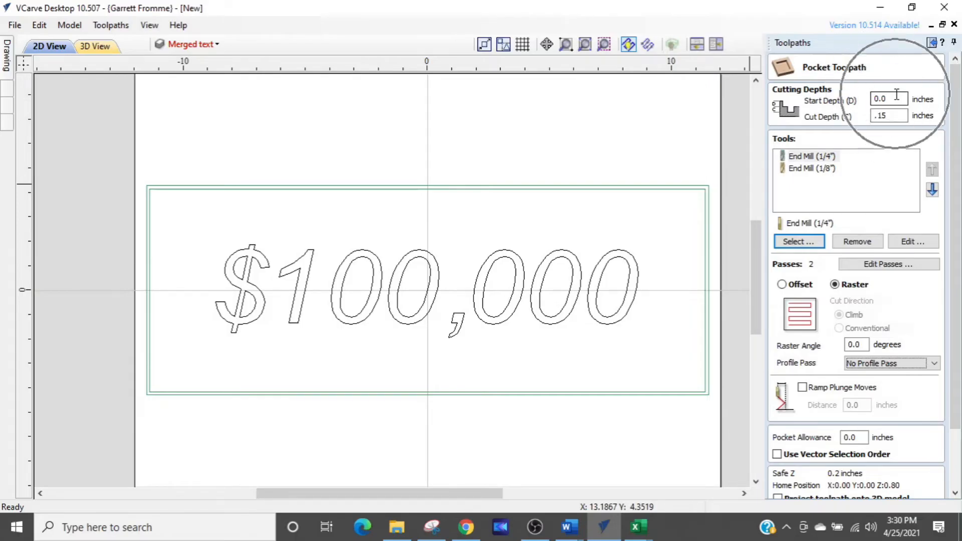
{"action": "key", "text": "ctrl"}
{"action": "key", "text": "ctrl"}
{"action": "key", "text": "ctrl"}
{"action": "key", "text": "ctrl"}
{"action": "key", "text": "ctrl"}
{"action": "key", "text": "ctrl"}
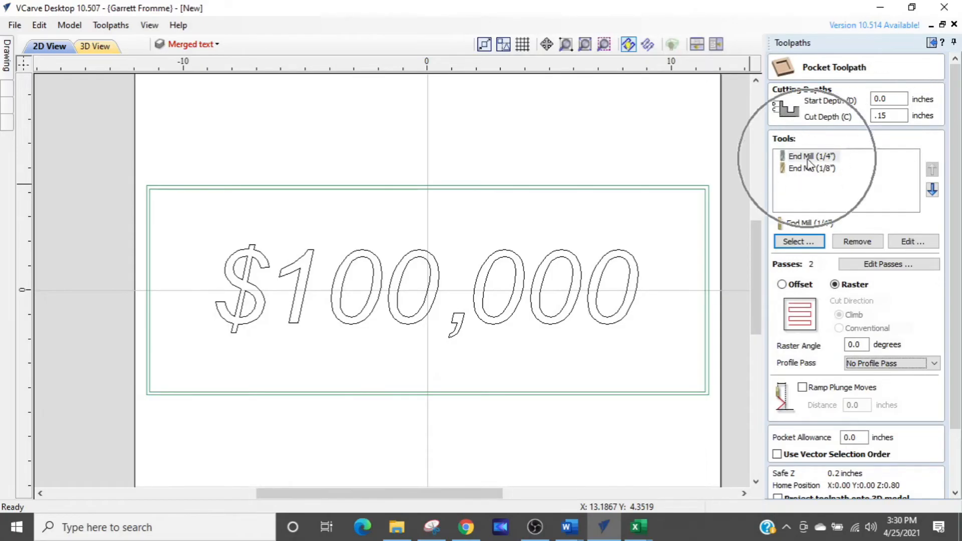
{"action": "key", "text": "ctrl"}
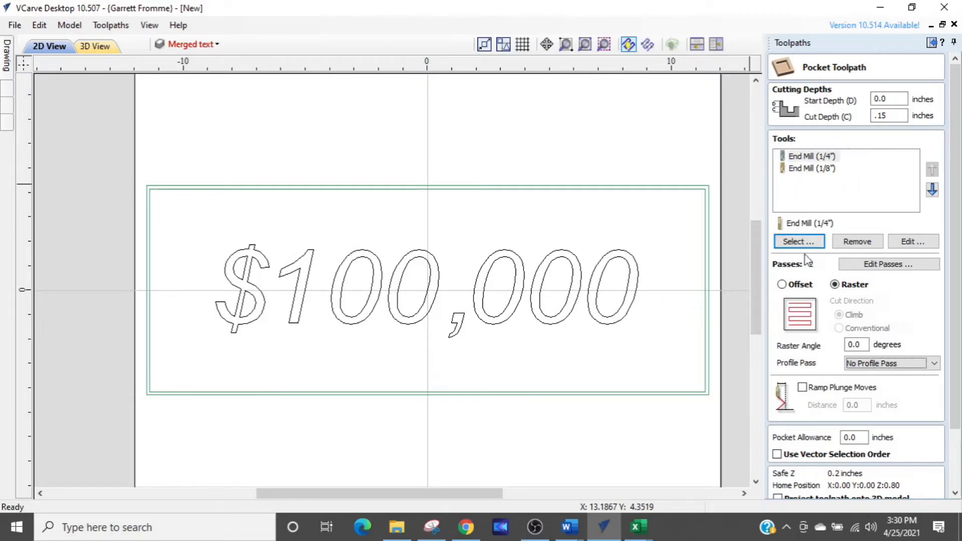
{"action": "key", "text": "ctrl"}
{"action": "key", "text": "ctrl"}
{"action": "key", "text": "ctrl"}
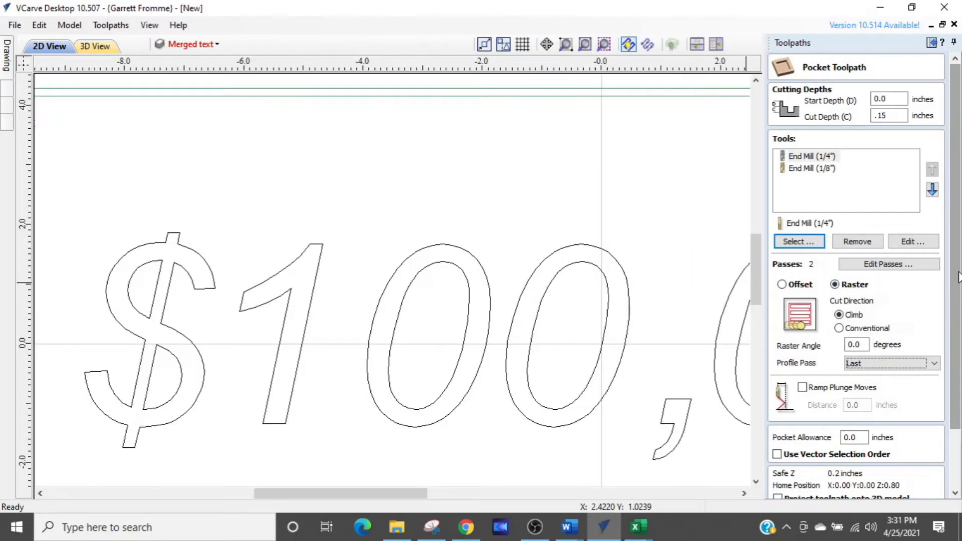
Name the pocket toolpath "Top Text" and try to calculate it
{"action": "left_click_drag", "start_coordinate": [959, 277], "coordinate": [958, 337]}
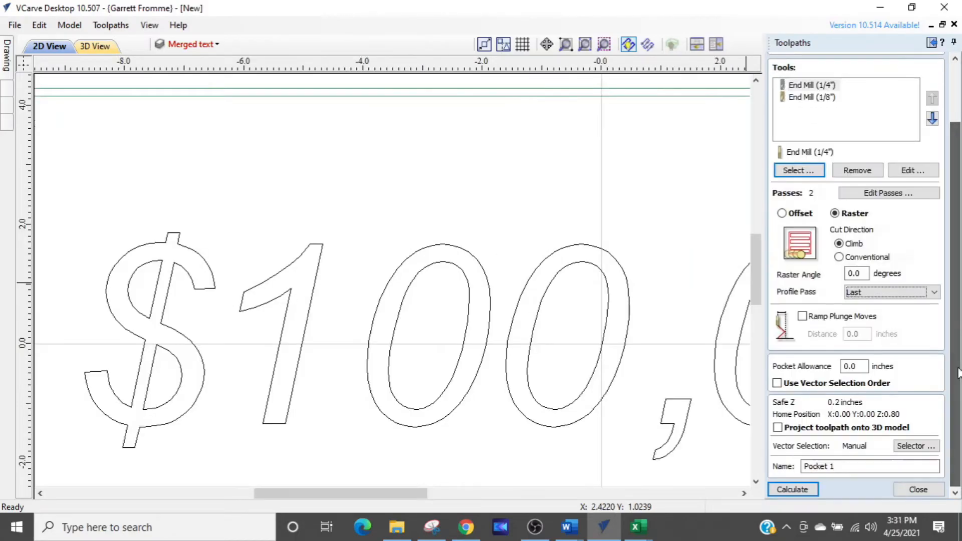
{"action": "left_click", "coordinate": [835, 467]}
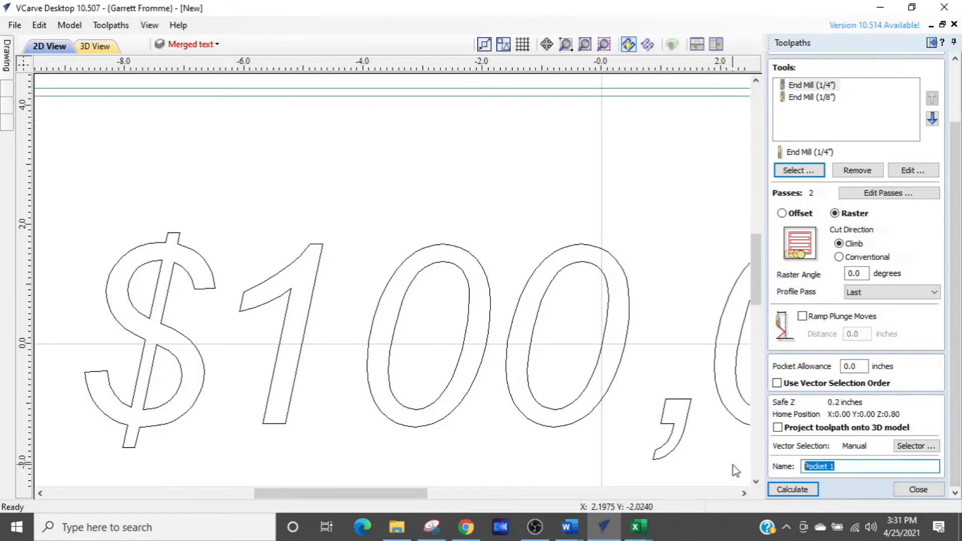
{"action": "type", "text": "Top Text"}
{"action": "left_click", "coordinate": [781, 490]}
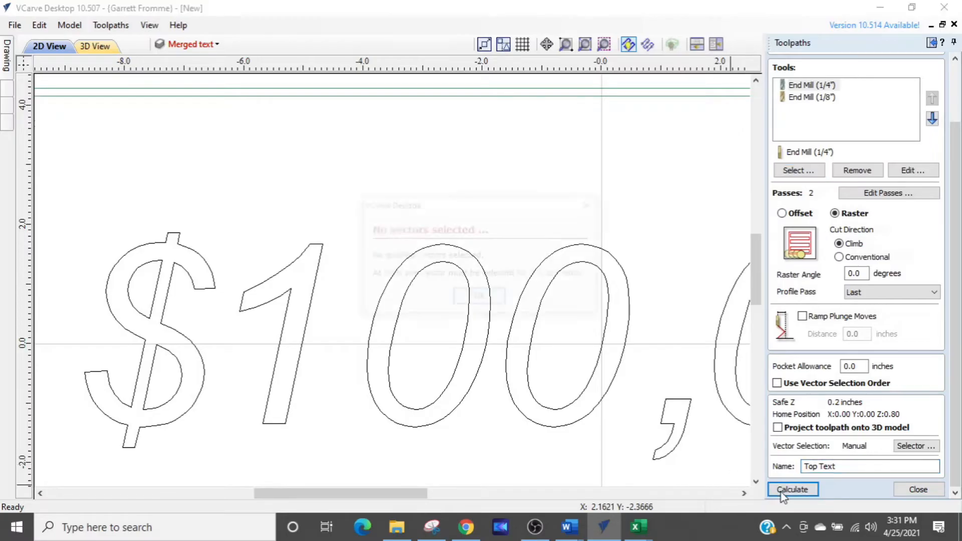
{"action": "left_click", "coordinate": [482, 298]}
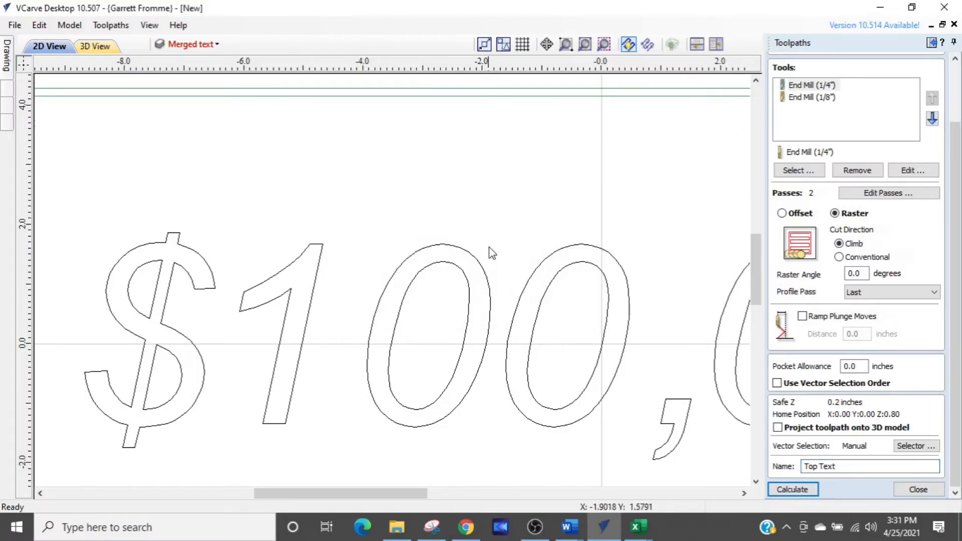
Select the inner border together with the $100,000 text and calculate the pocket toolpath
{"action": "left_click", "coordinate": [529, 97]}
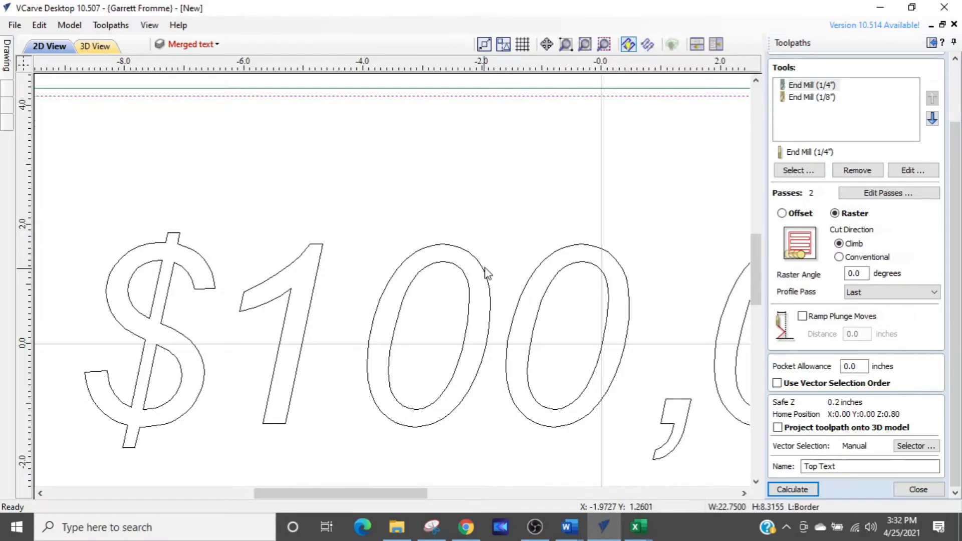
{"action": "left_click", "coordinate": [456, 276], "text": "shift"}
{"action": "left_click", "coordinate": [791, 489]}
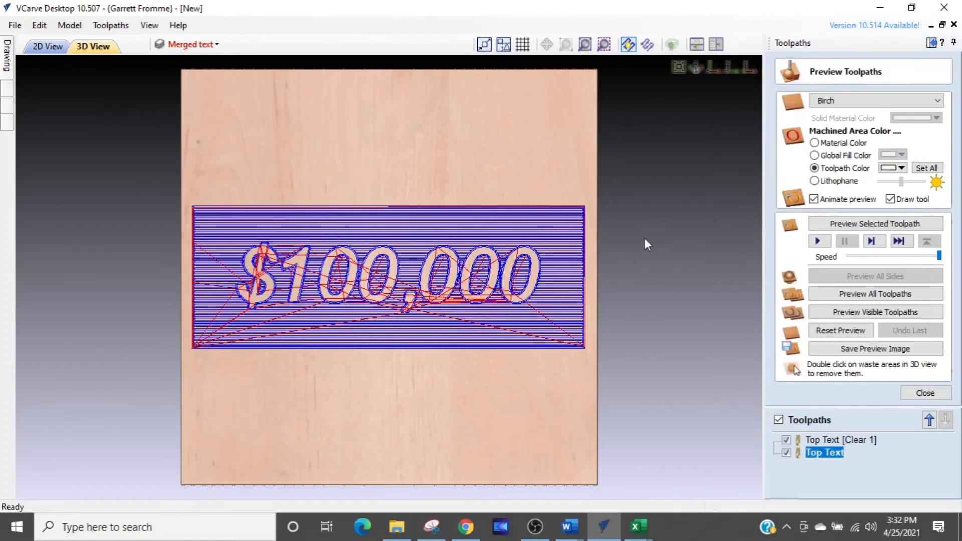
Examine the raster and profile toolpath lines around the zeros and the comma of the $100,000 text
{"action": "scroll", "coordinate": [316, 281], "scroll_direction": "up", "scroll_amount": 3}
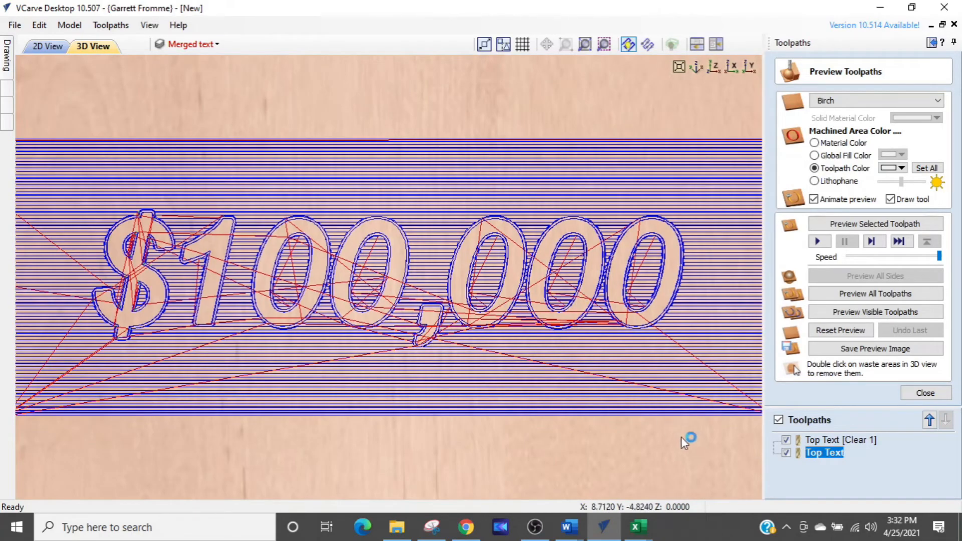
{"action": "scroll", "coordinate": [428, 317], "scroll_direction": "up", "scroll_amount": 1}
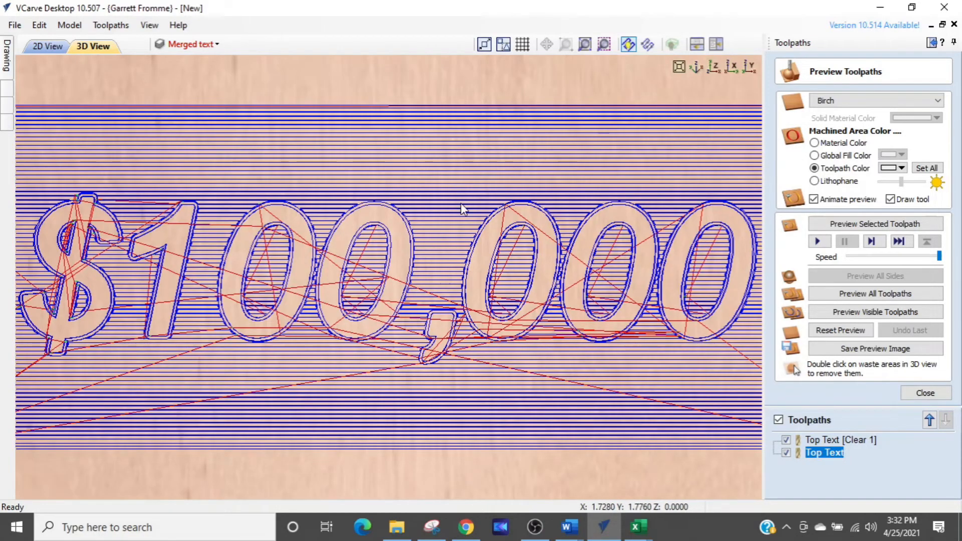
{"action": "scroll", "coordinate": [441, 226], "scroll_direction": "up", "scroll_amount": 4}
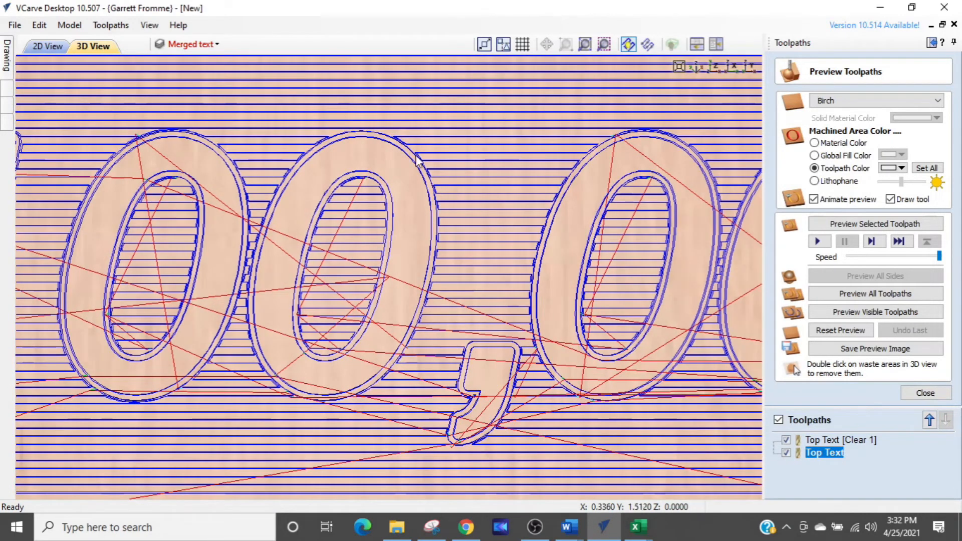
{"action": "scroll", "coordinate": [357, 141], "scroll_direction": "up", "scroll_amount": 5}
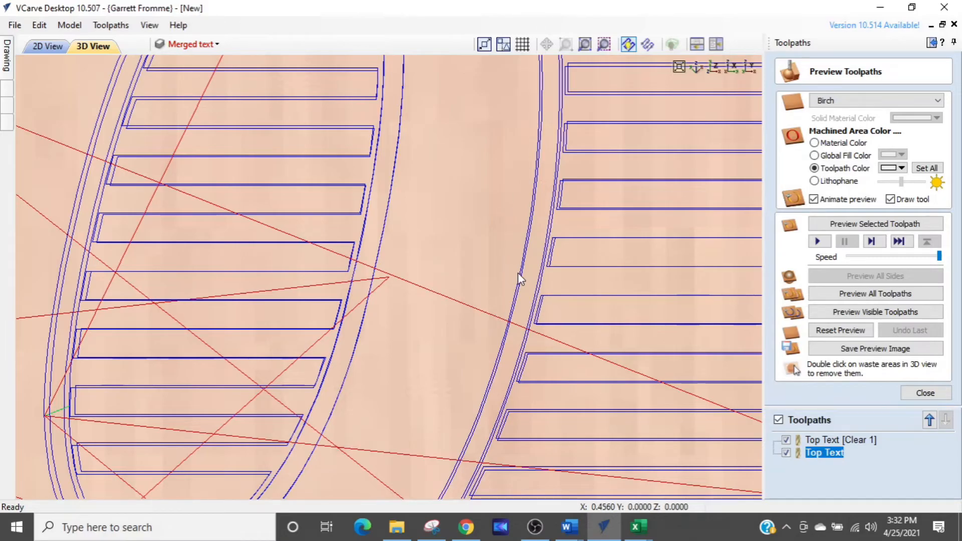
{"action": "scroll", "coordinate": [518, 273], "scroll_direction": "down", "scroll_amount": 3}
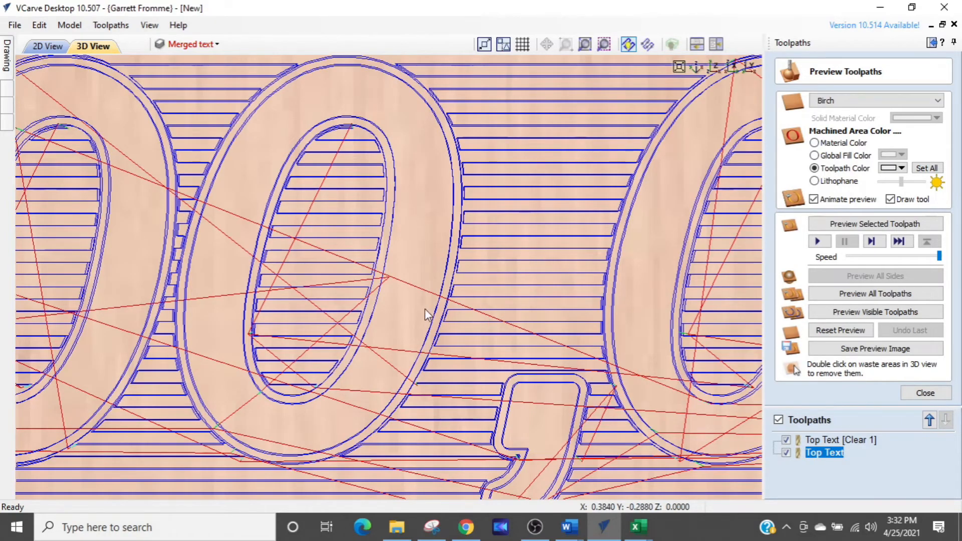
{"action": "middle_click_drag", "start_coordinate": [259, 284], "coordinate": [534, 272]}
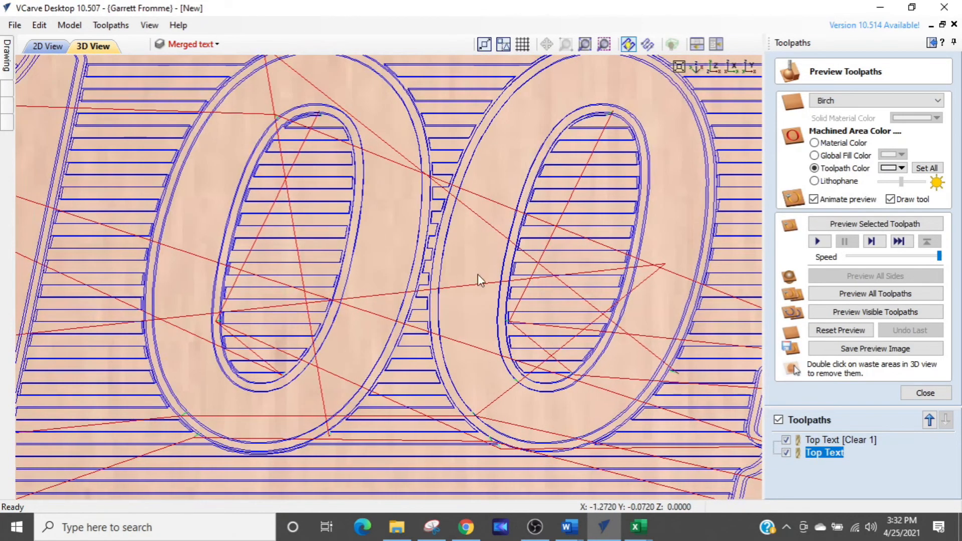
{"action": "scroll", "coordinate": [313, 268], "scroll_direction": "down", "scroll_amount": 3}
Examine the toolpath lines in the tight corners of the dollar sign and the 1, and their reach to the border
{"action": "middle_click_drag", "start_coordinate": [213, 245], "coordinate": [470, 250]}
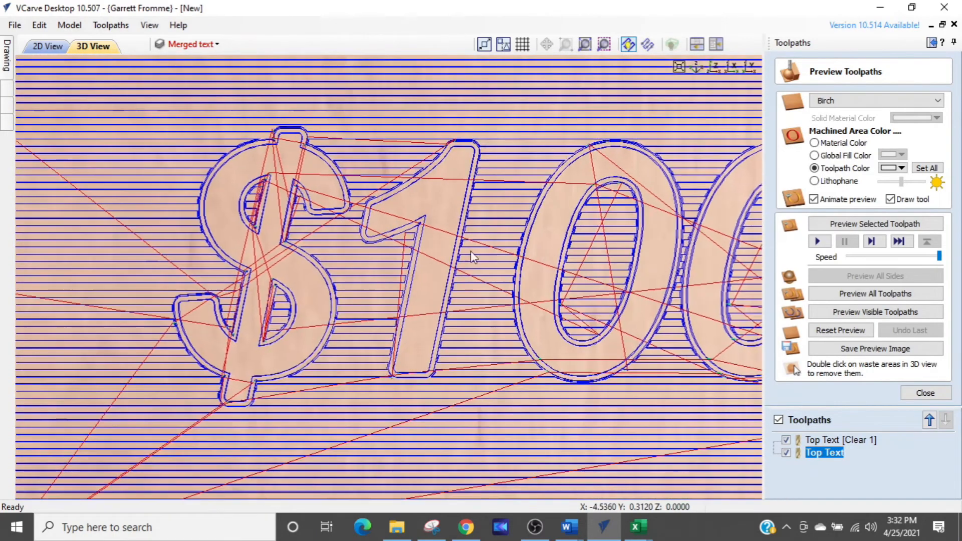
{"action": "scroll", "coordinate": [278, 206], "scroll_direction": "up", "scroll_amount": 3}
{"action": "middle_click_drag", "start_coordinate": [283, 197], "coordinate": [437, 254]}
{"action": "scroll", "coordinate": [467, 285], "scroll_direction": "up", "scroll_amount": 3}
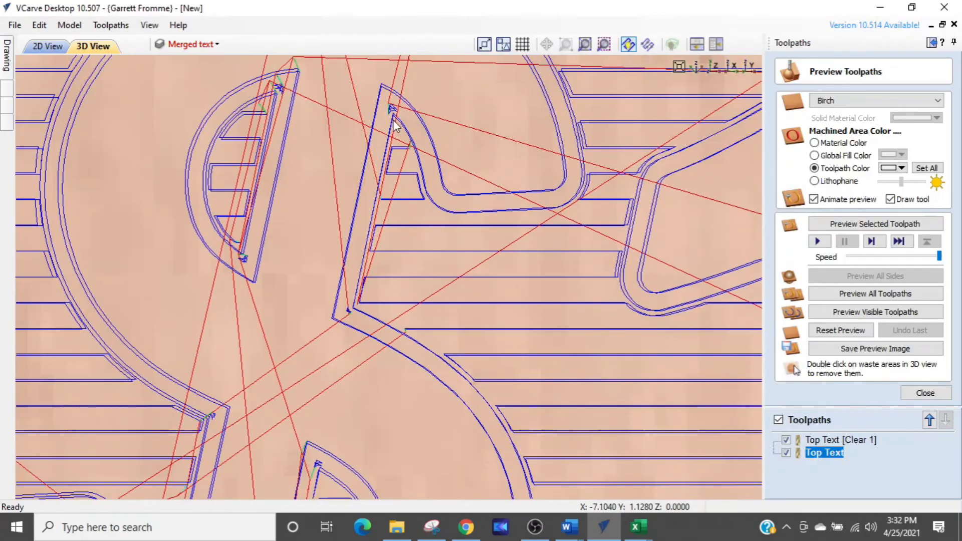
{"action": "key", "text": "ctrl"}
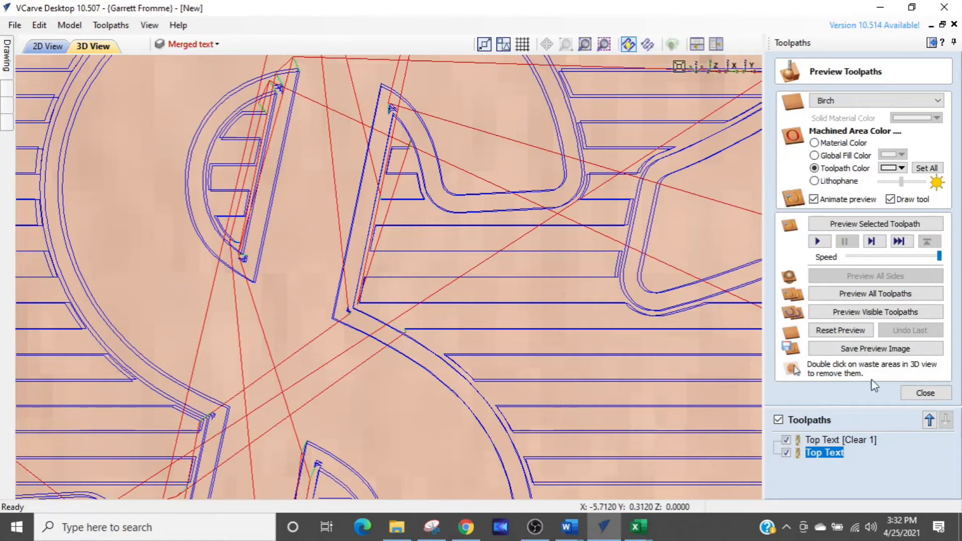
{"action": "scroll", "coordinate": [588, 333], "scroll_direction": "down", "scroll_amount": 3}
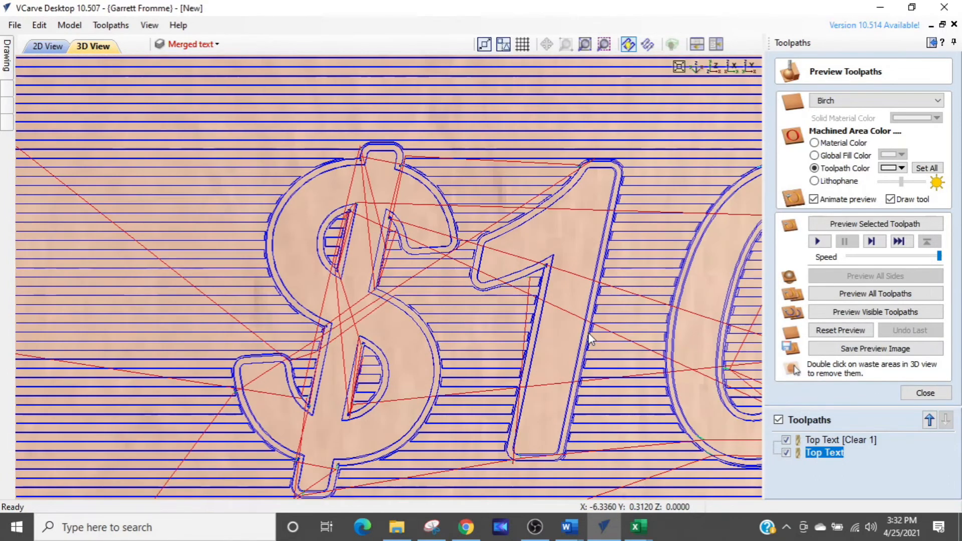
{"action": "scroll", "coordinate": [588, 333], "scroll_direction": "down", "scroll_amount": 1}
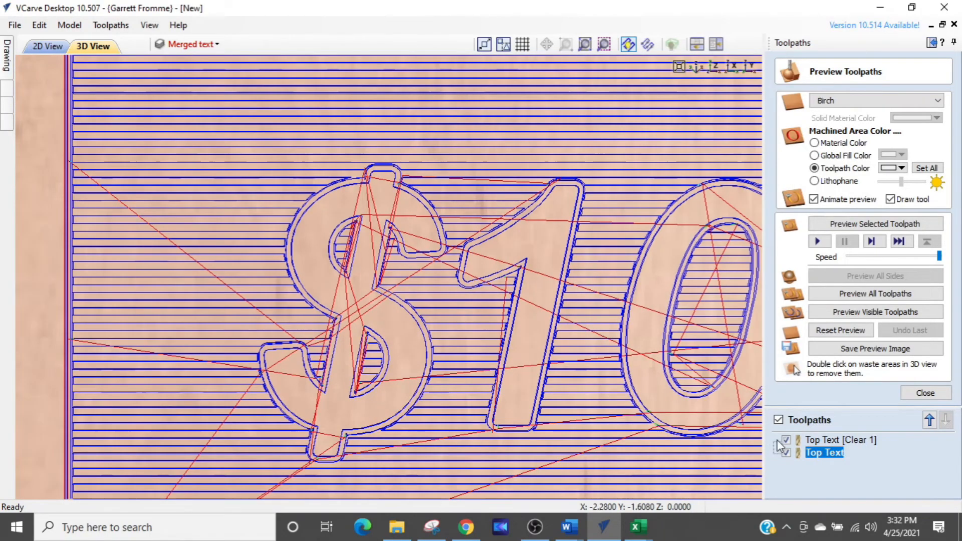
{"action": "scroll", "coordinate": [602, 332], "scroll_direction": "down", "scroll_amount": 3}
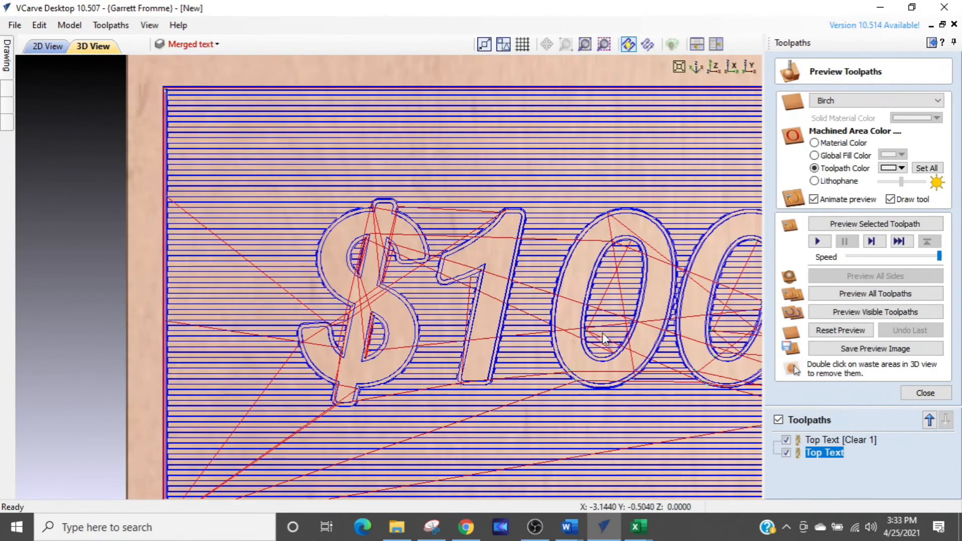
{"action": "scroll", "coordinate": [616, 334], "scroll_direction": "down", "scroll_amount": 4}
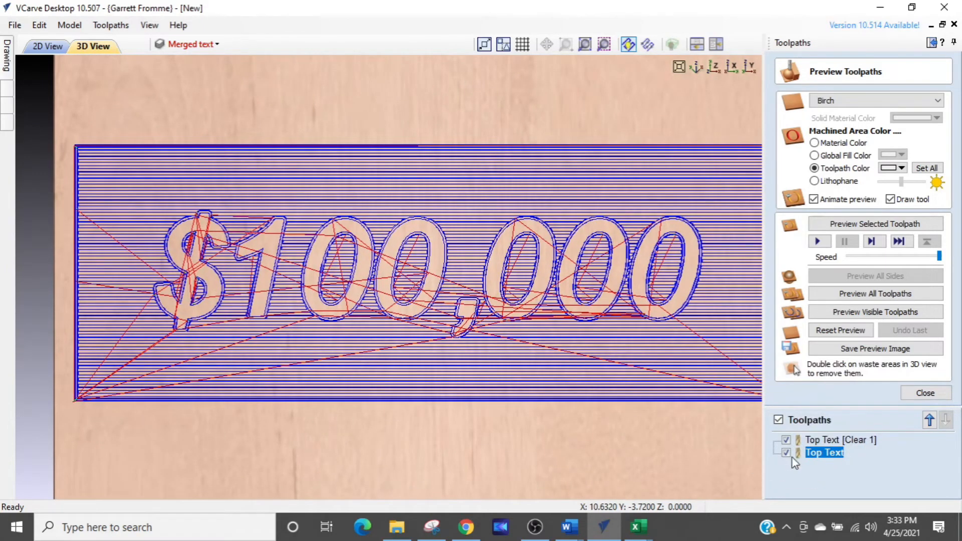
Set the toolpath color of both Top Text [Clear 1] and Top Text to black
{"action": "left_click", "coordinate": [816, 441]}
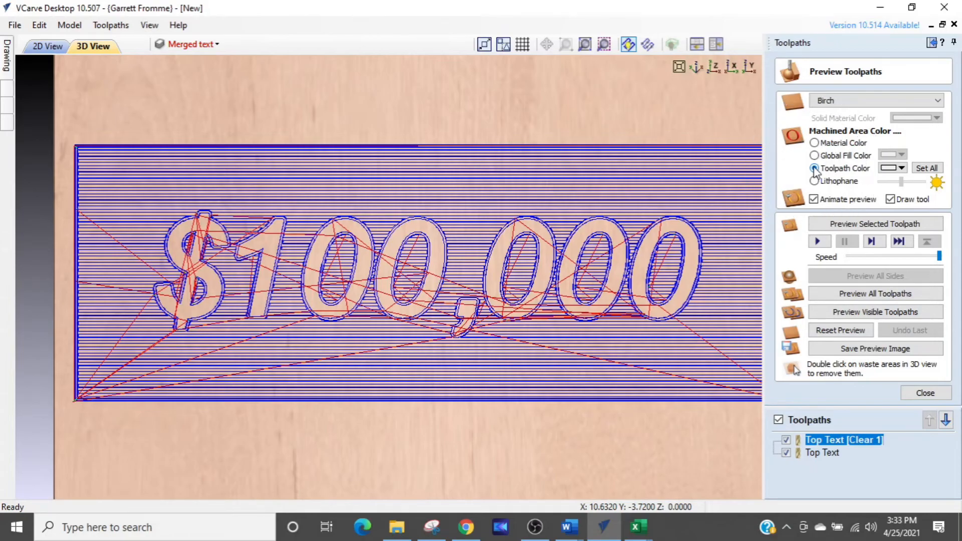
{"action": "left_click", "coordinate": [901, 168]}
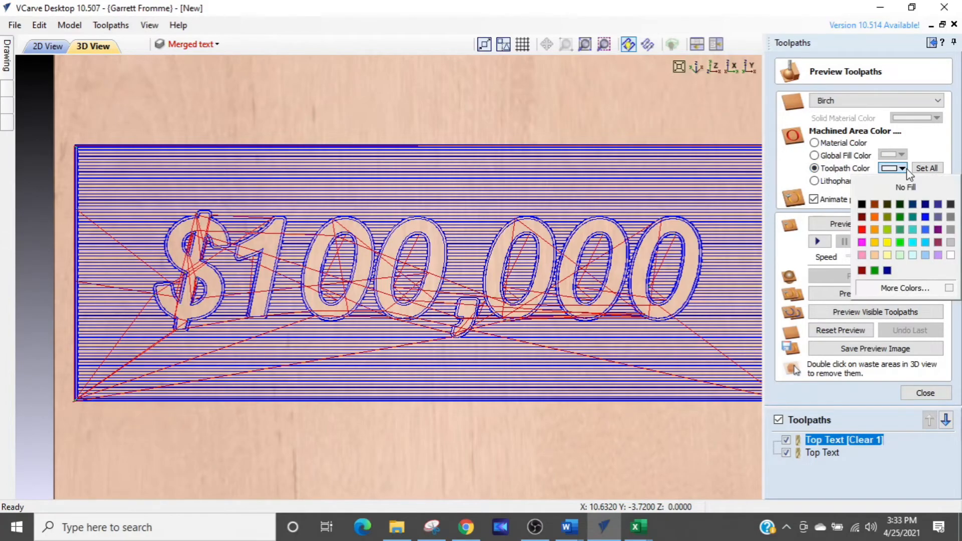
{"action": "left_click", "coordinate": [861, 204]}
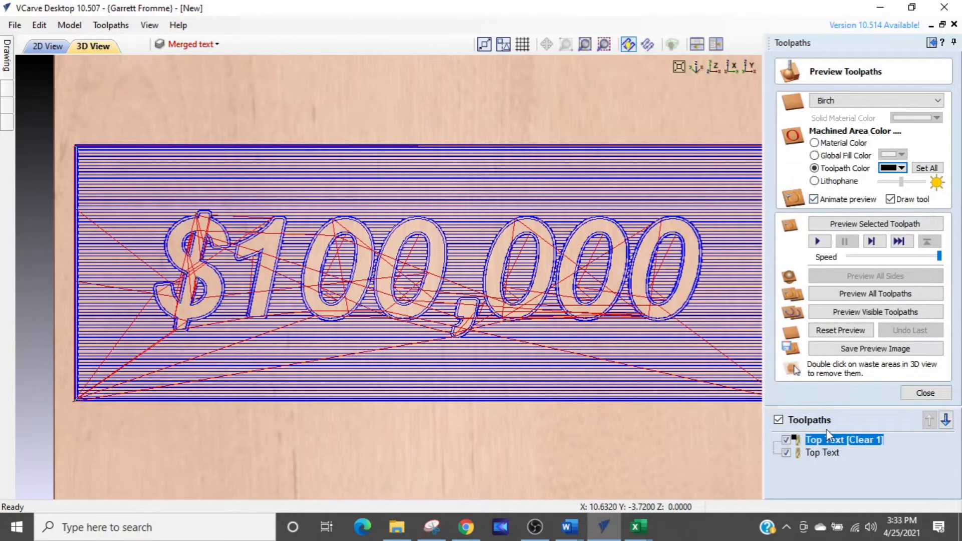
{"action": "key", "text": "ctrl"}
{"action": "key", "text": "ctrl"}
{"action": "key", "text": "ctrl"}
{"action": "key", "text": "ctrl"}
{"action": "key", "text": "ctrl"}
{"action": "left_click", "coordinate": [798, 455]}
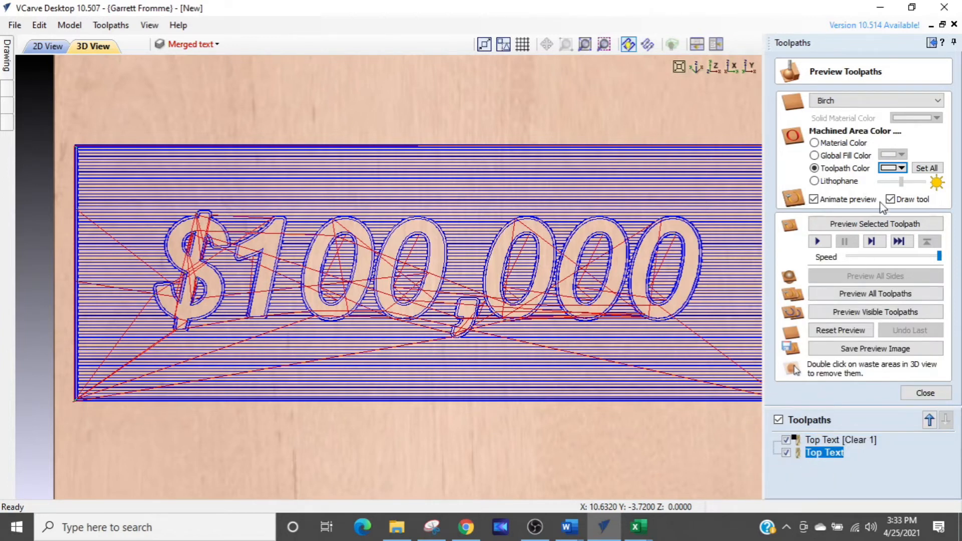
{"action": "left_click", "coordinate": [902, 169]}
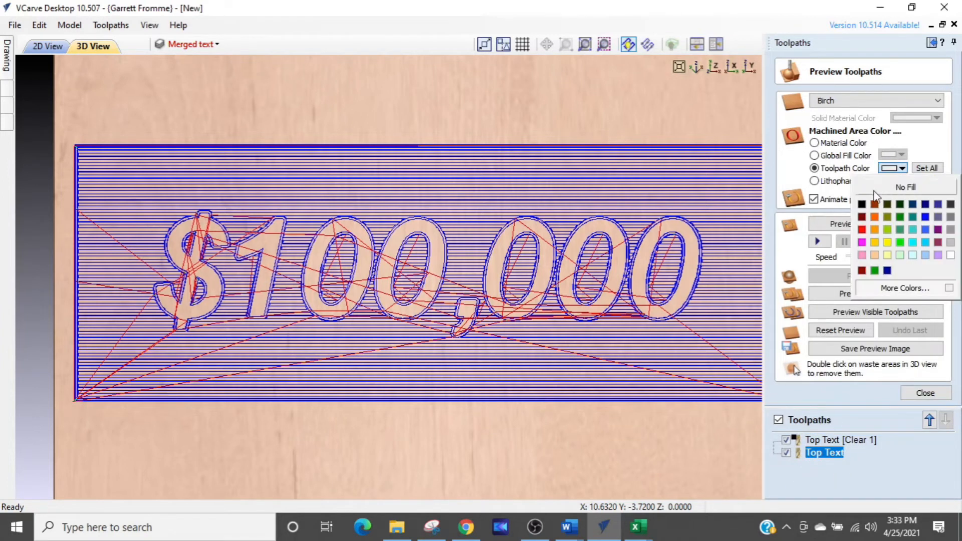
{"action": "left_click", "coordinate": [863, 206]}
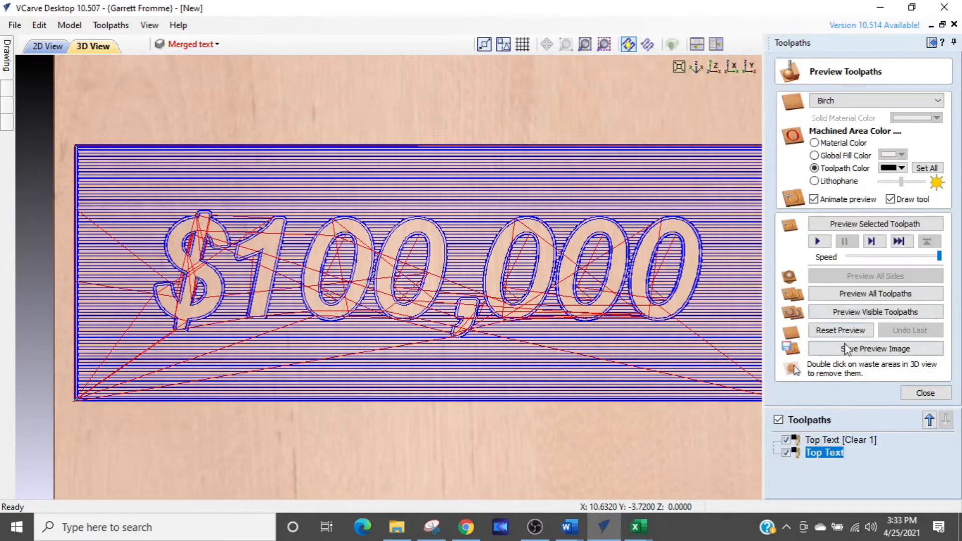
Preview all toolpaths and inspect the carved $100,000 pocket up close and from several angles
{"action": "scroll", "coordinate": [645, 337], "scroll_direction": "down", "scroll_amount": 3}
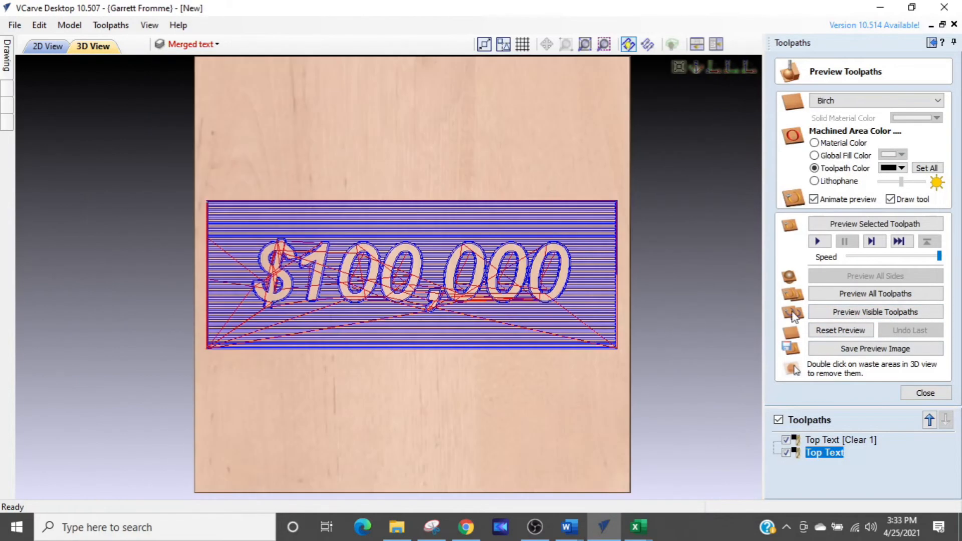
{"action": "left_click", "coordinate": [850, 297]}
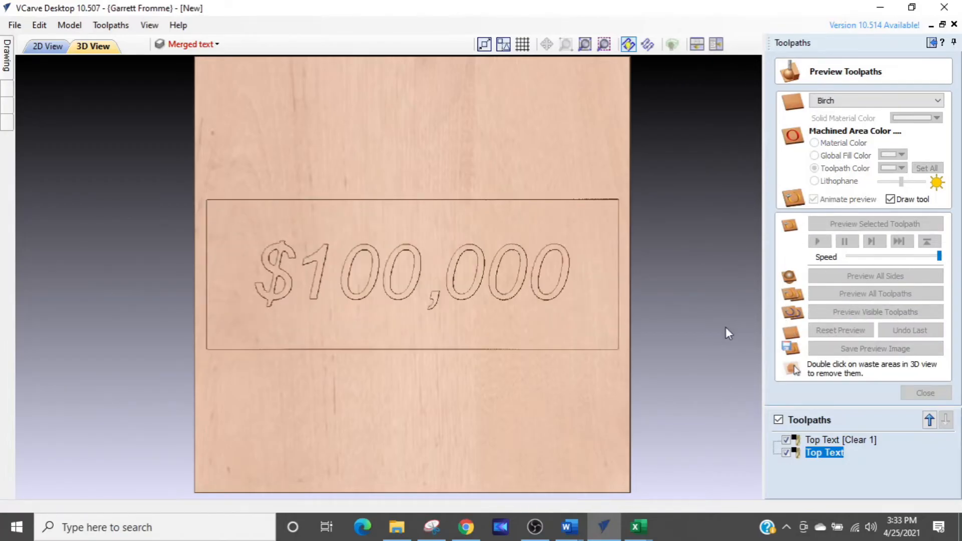
{"action": "scroll", "coordinate": [400, 331], "scroll_direction": "up", "scroll_amount": 3}
{"action": "left_click_drag", "start_coordinate": [381, 323], "coordinate": [374, 95]}
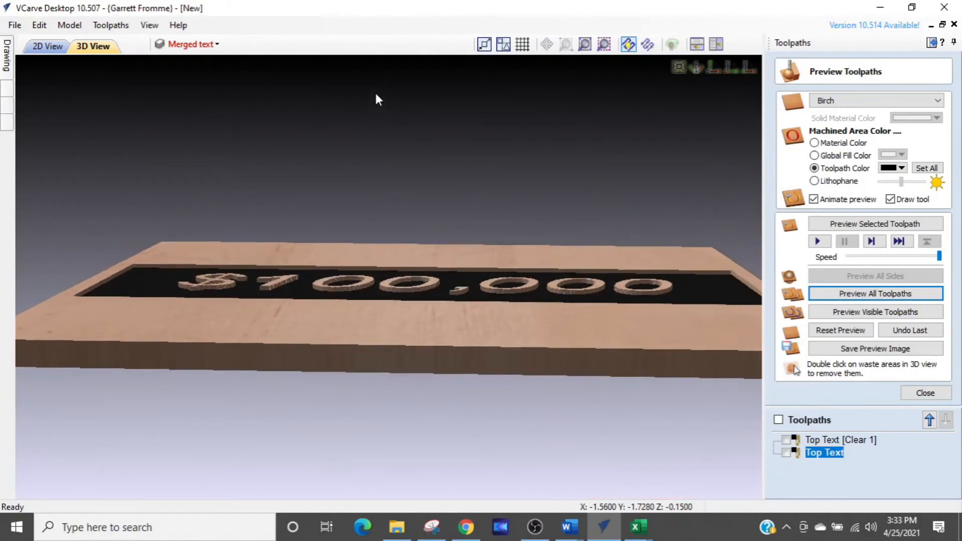
{"action": "scroll", "coordinate": [332, 260], "scroll_direction": "up", "scroll_amount": 5}
{"action": "scroll", "coordinate": [331, 303], "scroll_direction": "up", "scroll_amount": 3}
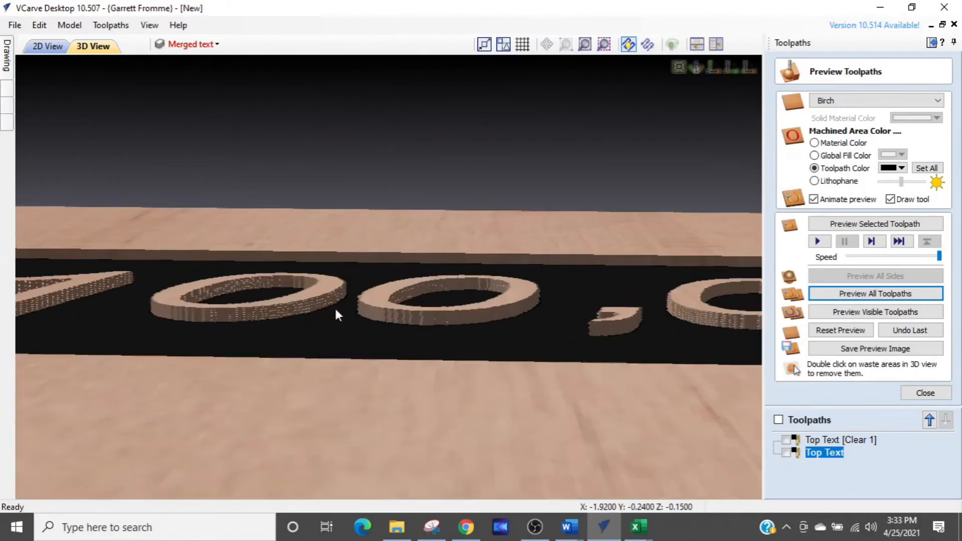
{"action": "scroll", "coordinate": [463, 351], "scroll_direction": "down", "scroll_amount": 5}
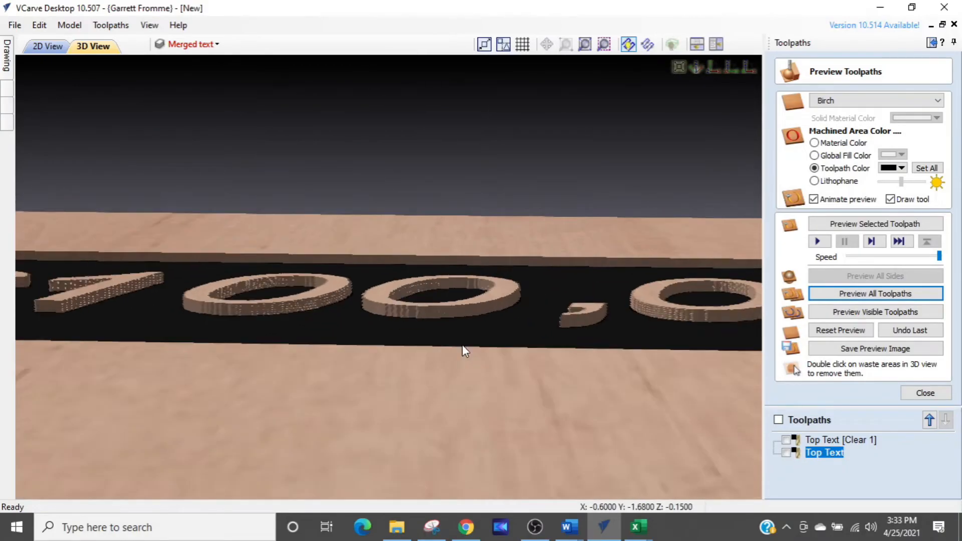
{"action": "scroll", "coordinate": [462, 344], "scroll_direction": "down", "scroll_amount": 2}
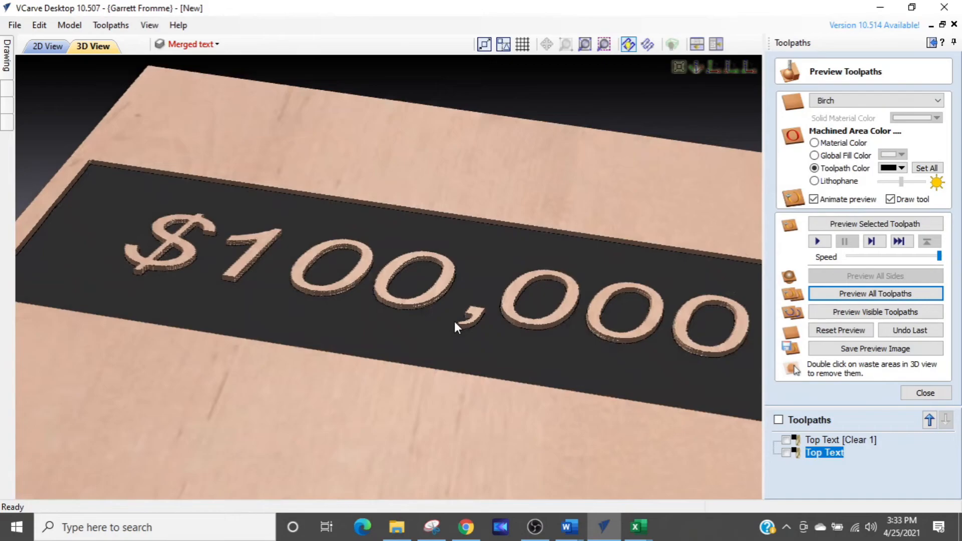
{"action": "scroll", "coordinate": [446, 344], "scroll_direction": "down", "scroll_amount": 5}
{"action": "left_click_drag", "start_coordinate": [447, 342], "coordinate": [476, 358]}
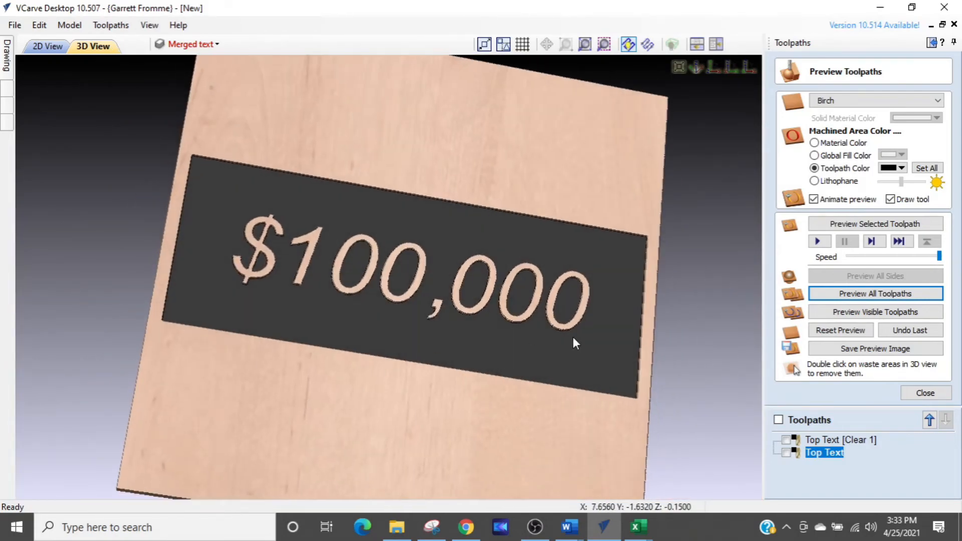
Close the toolpath preview and show the 2D and 3D views side by side
{"action": "left_click", "coordinate": [925, 394]}
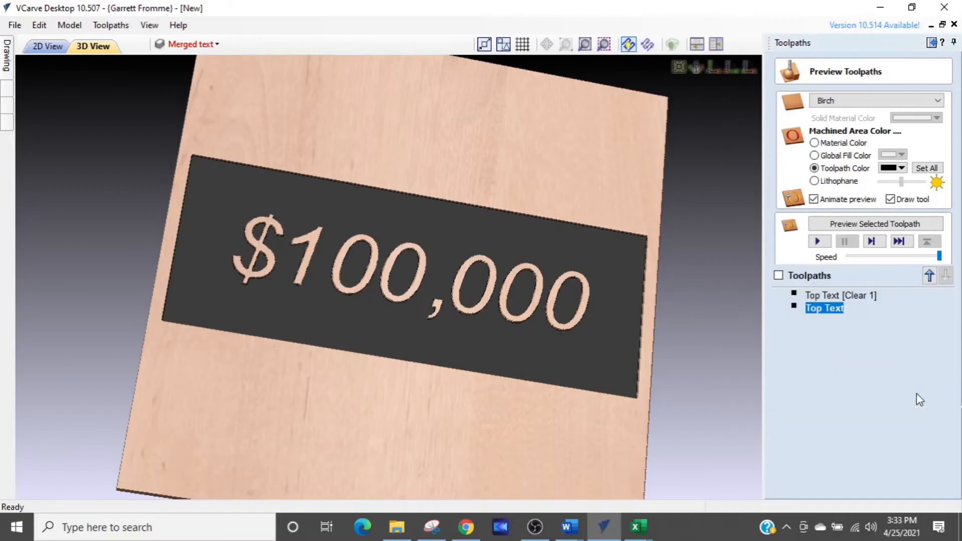
{"action": "left_click", "coordinate": [715, 45]}
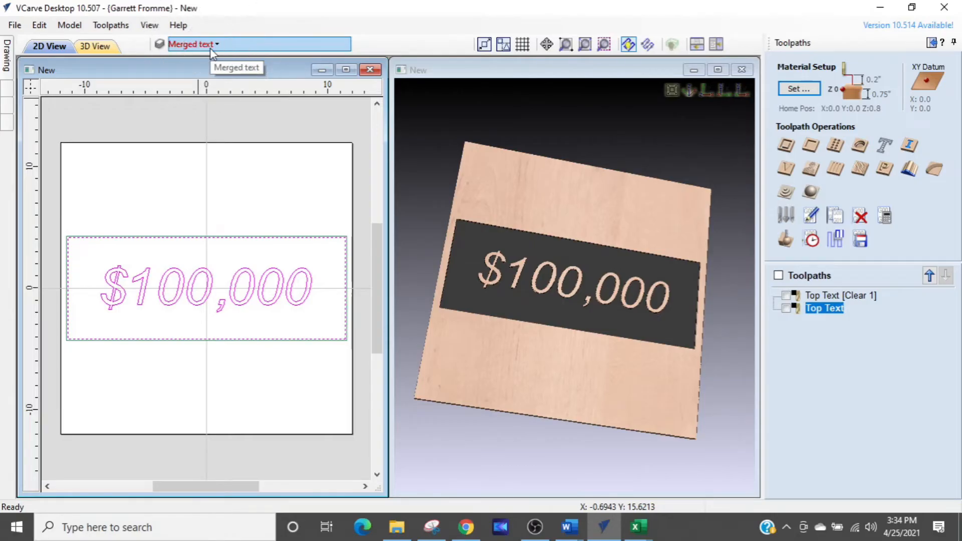
{"action": "key", "text": "ctrl"}
{"action": "key", "text": "ctrl"}
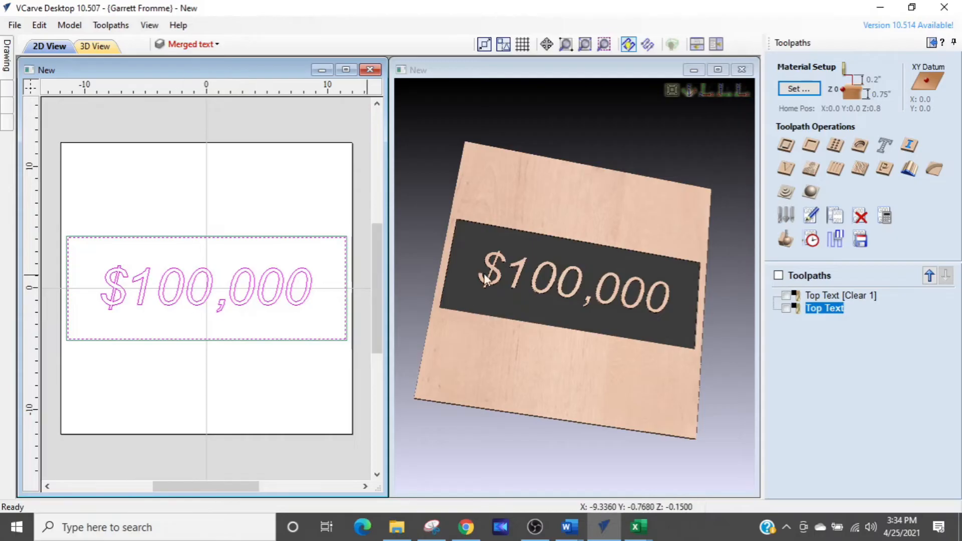
{"action": "key", "text": "ctrl"}
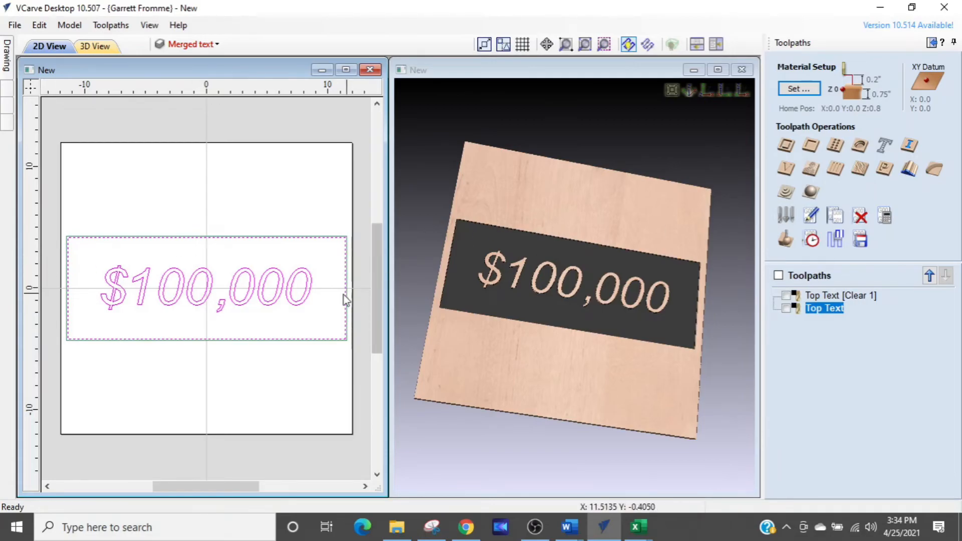
Show the Merged text layer and hide the Top $100,000 layer
{"action": "left_click", "coordinate": [193, 48]}
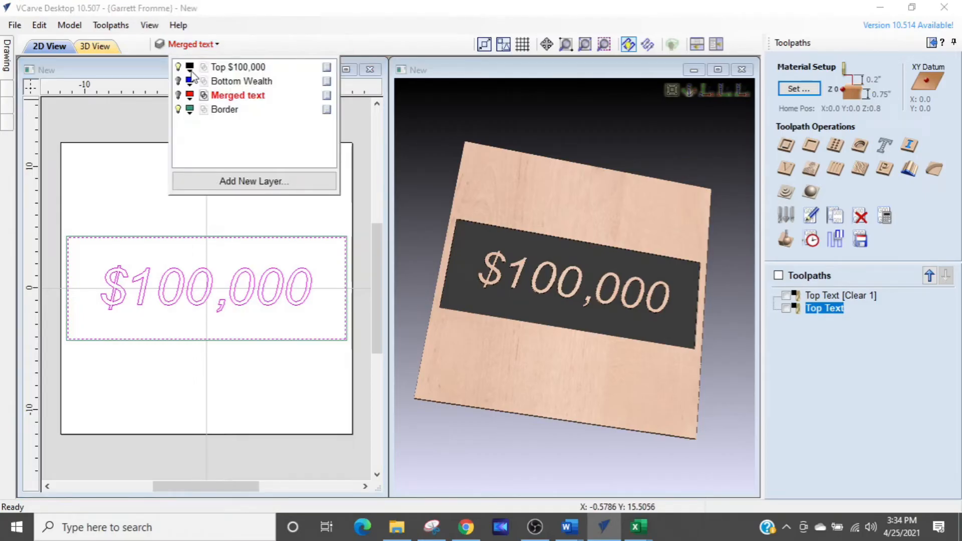
{"action": "key", "text": "ctrl"}
{"action": "key", "text": "ctrl"}
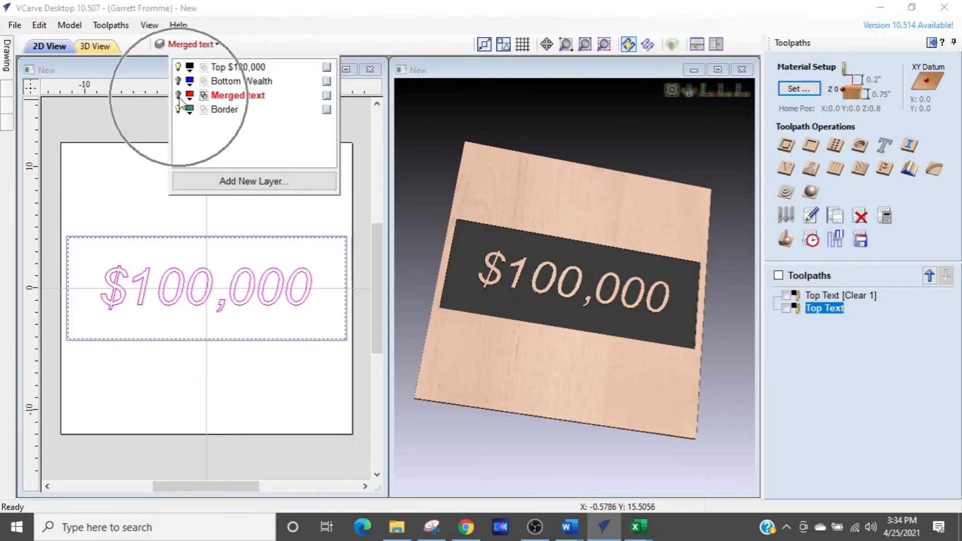
{"action": "left_click", "coordinate": [178, 96]}
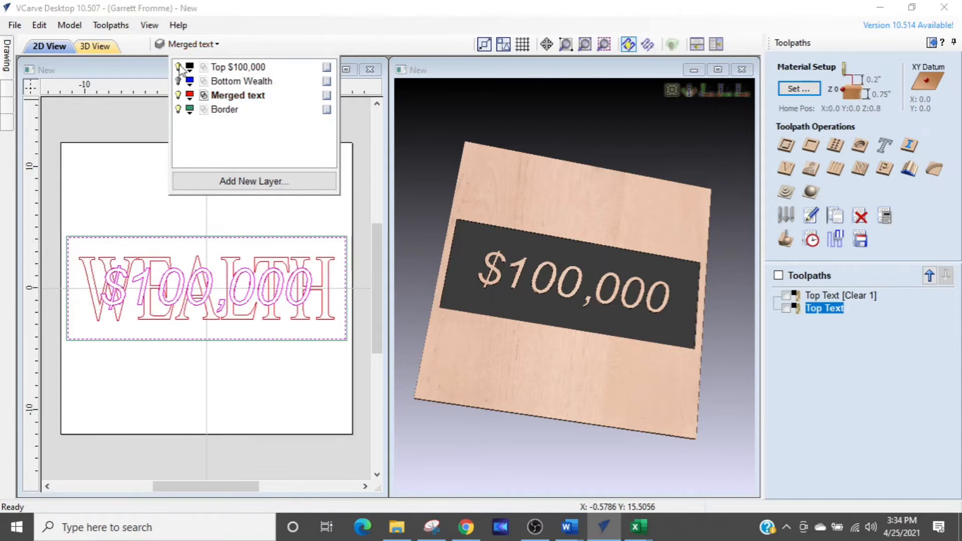
{"action": "key", "text": "ctrl"}
{"action": "left_click", "coordinate": [179, 67]}
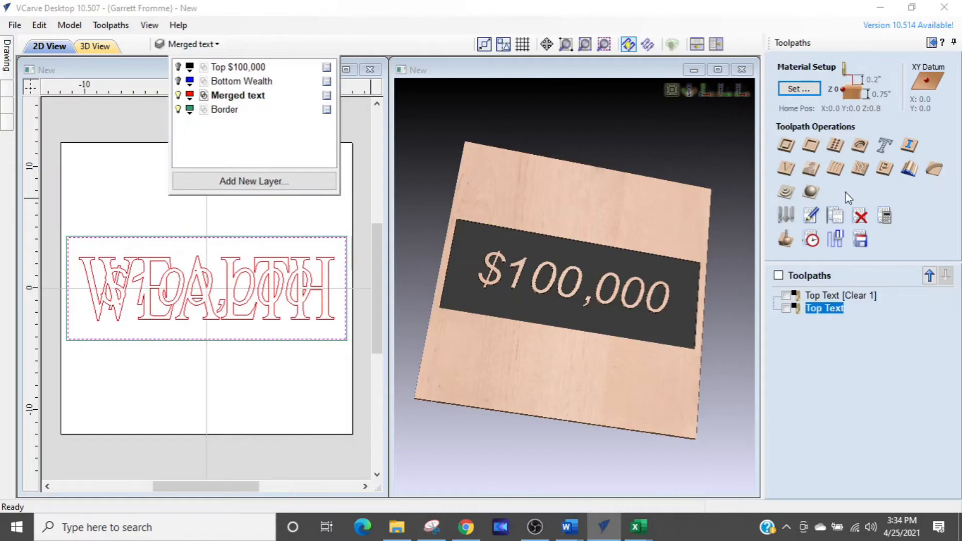
Set up a new pocket toolpath with a start depth of 0.15 inches and conventional cut direction
{"action": "left_click", "coordinate": [810, 146]}
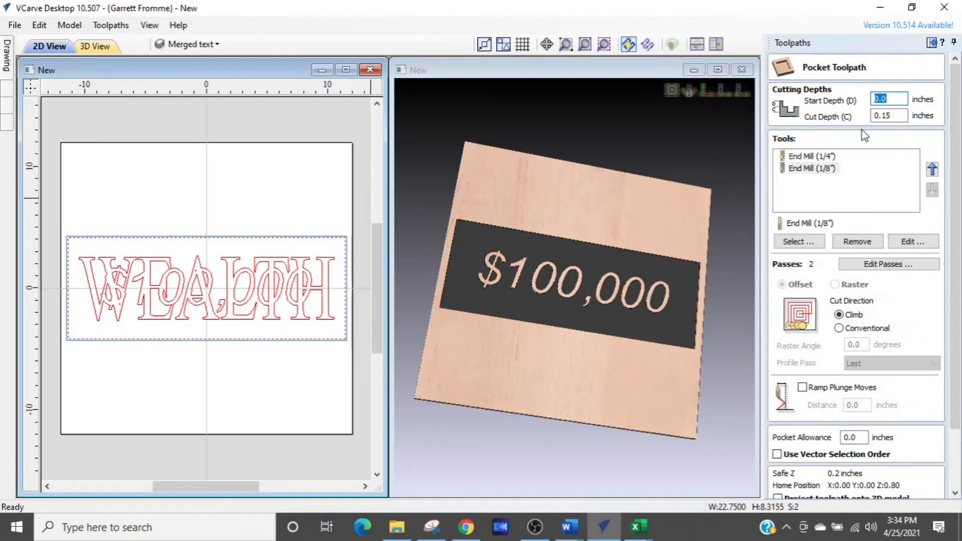
{"action": "scroll", "coordinate": [221, 292], "scroll_direction": "up", "scroll_amount": 1}
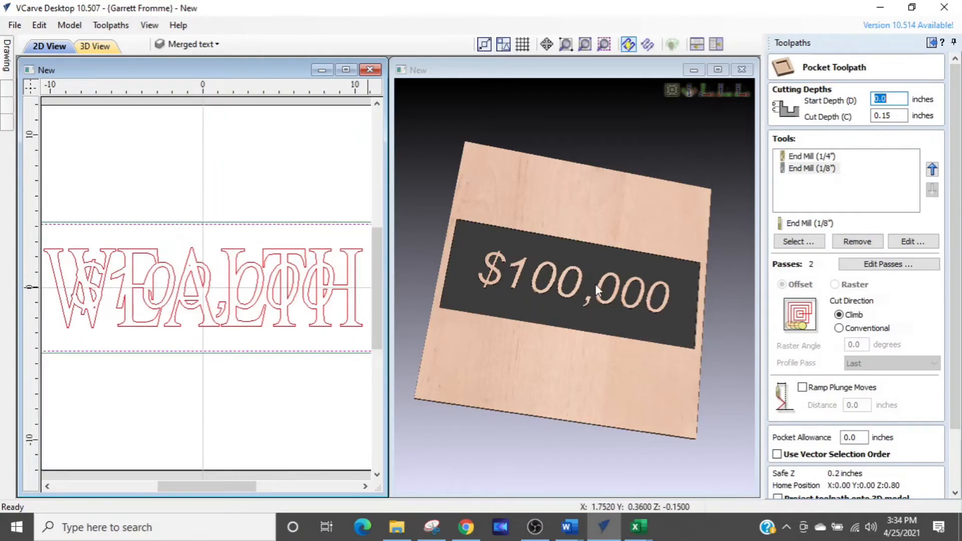
{"action": "scroll", "coordinate": [595, 285], "scroll_direction": "up", "scroll_amount": 3}
{"action": "left_click", "coordinate": [584, 240]}
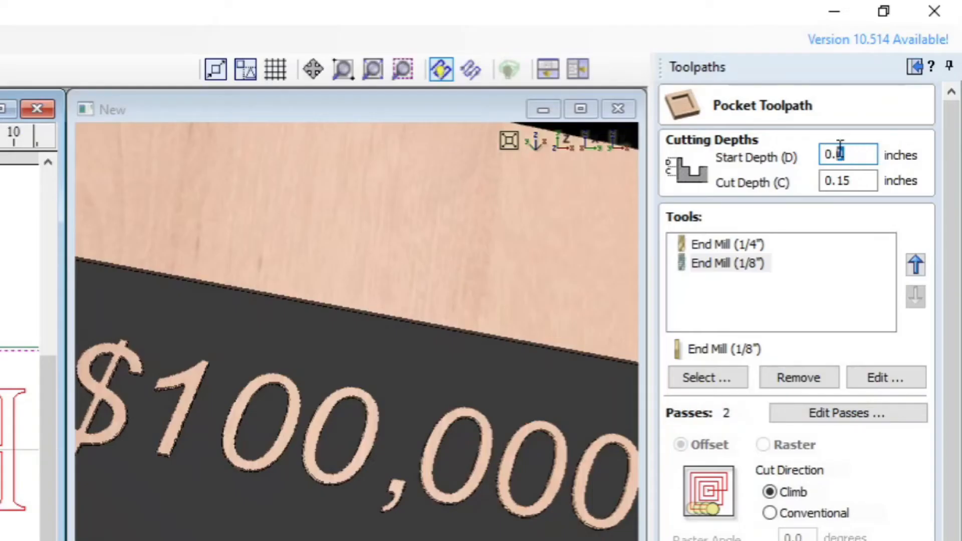
{"action": "left_click_drag", "start_coordinate": [839, 149], "coordinate": [819, 150]}
{"action": "type", "text": ".15"}
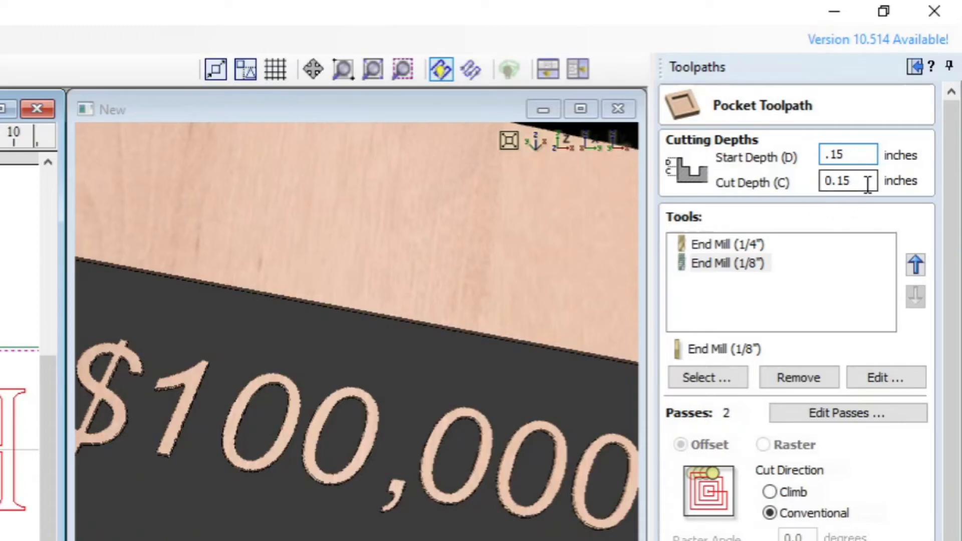
{"action": "key", "text": "ctrl"}
{"action": "key", "text": "ctrl"}
{"action": "key", "text": "ctrl"}
{"action": "key", "text": "ctrl"}
{"action": "key", "text": "ctrl"}
{"action": "key", "text": "ctrl"}
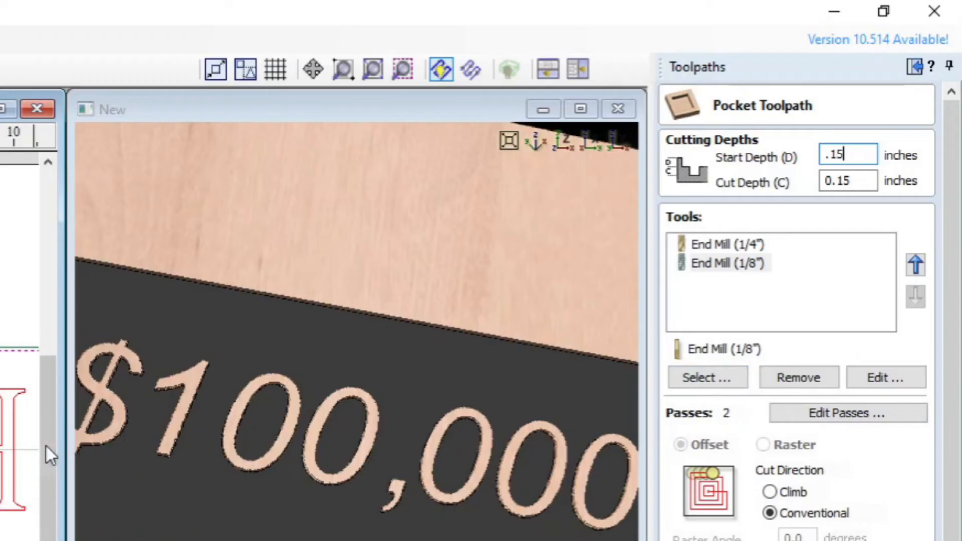
Select all visible vectors, including the merged text outlines and the surrounding border, for the pocket toolpath
{"action": "scroll", "coordinate": [10, 305], "scroll_direction": "down", "scroll_amount": 2}
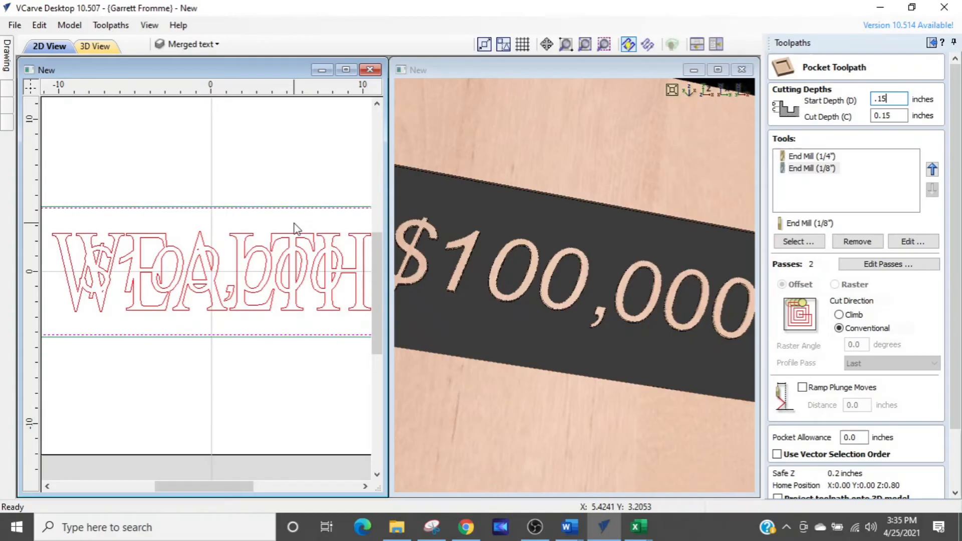
{"action": "scroll", "coordinate": [3, 356], "scroll_direction": "down", "scroll_amount": 1}
{"action": "middle_click_drag", "start_coordinate": [295, 228], "coordinate": [283, 177]}
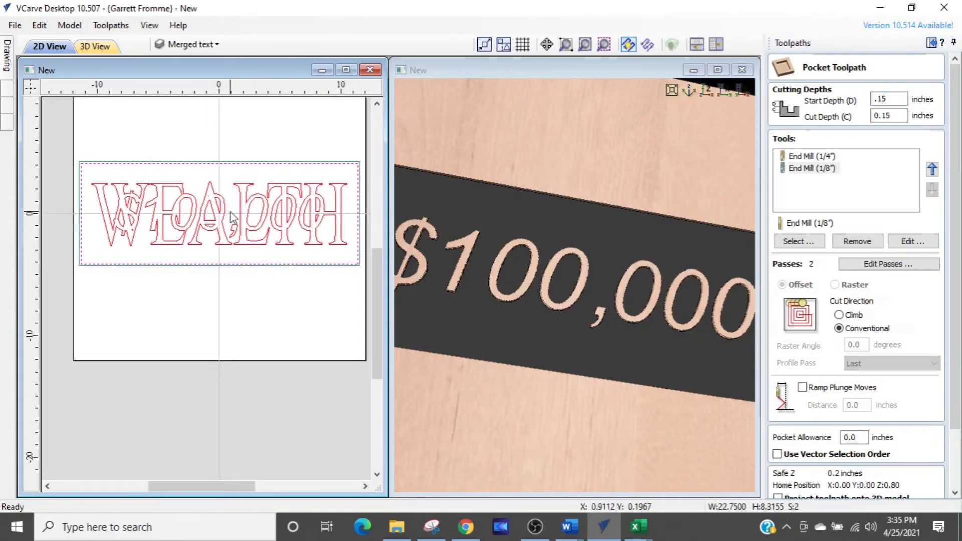
{"action": "scroll", "coordinate": [176, 164], "scroll_direction": "up", "scroll_amount": 3}
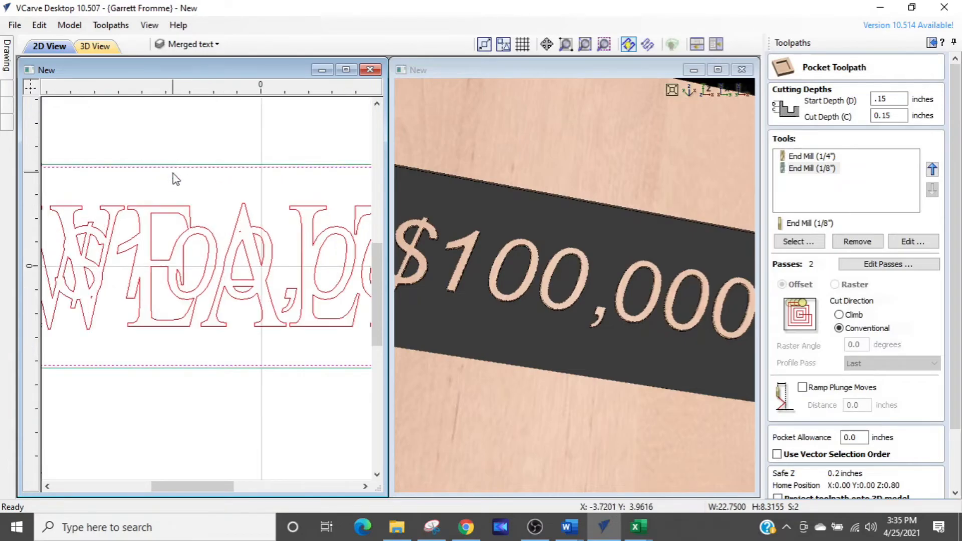
{"action": "scroll", "coordinate": [173, 178], "scroll_direction": "down", "scroll_amount": 2}
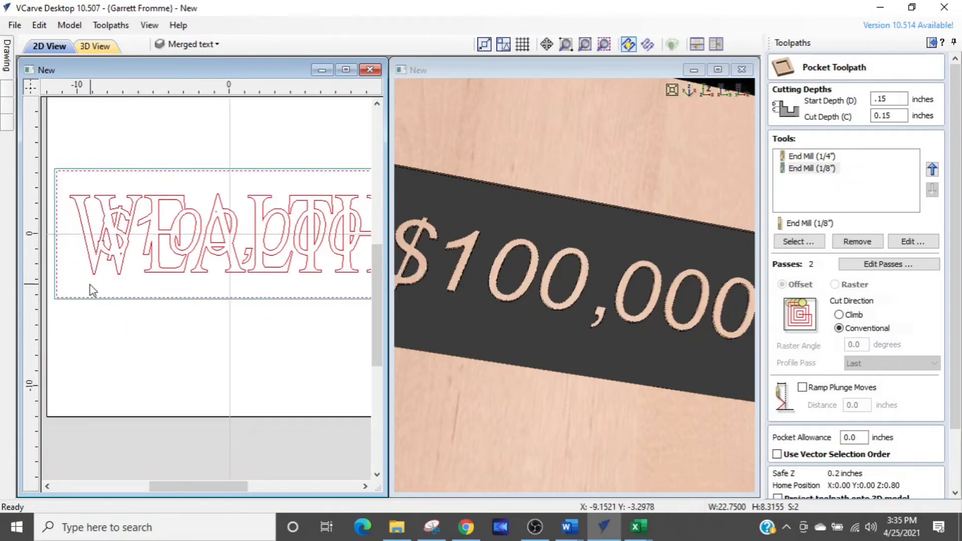
{"action": "scroll", "coordinate": [67, 287], "scroll_direction": "down", "scroll_amount": 1}
{"action": "middle_click_drag", "start_coordinate": [66, 284], "coordinate": [102, 271]}
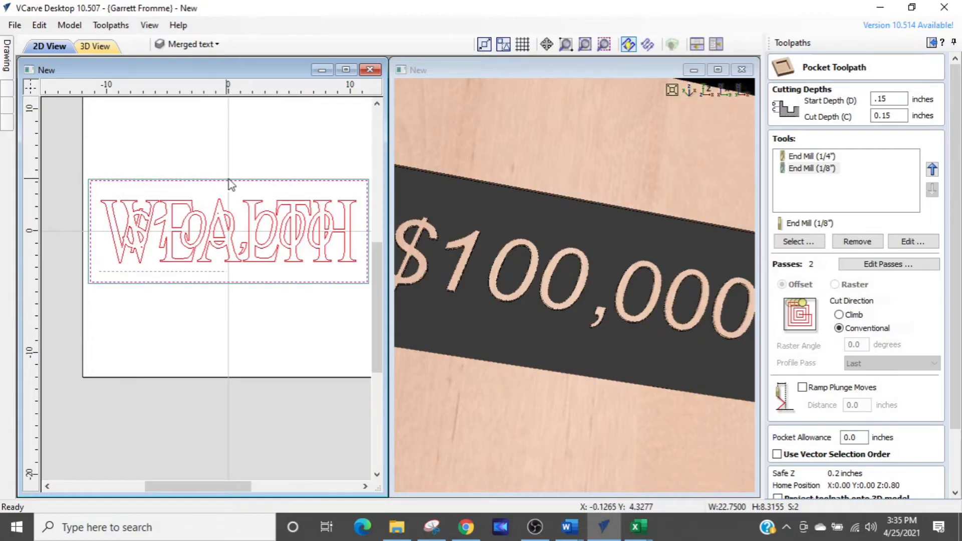
{"action": "key", "text": "ctrl+a"}
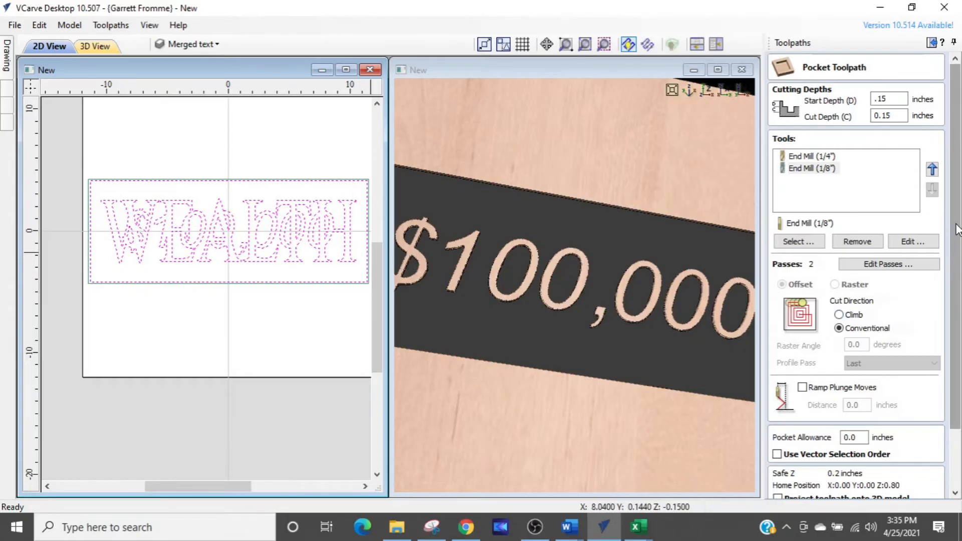
Name the pocket toolpath Level 2 and calculate it, ignoring the duplicate vectors
{"action": "scroll", "coordinate": [955, 228], "scroll_direction": "down", "scroll_amount": 3}
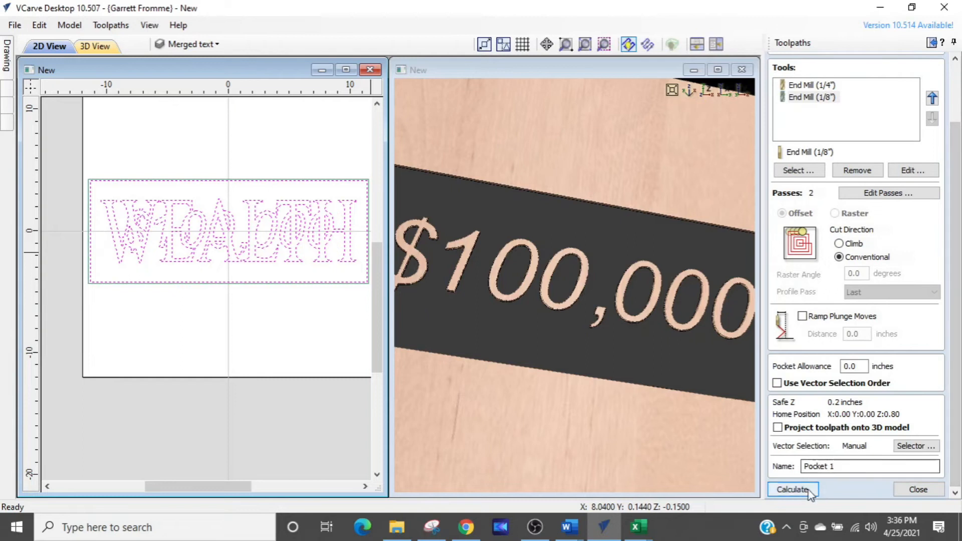
{"action": "left_click_drag", "start_coordinate": [833, 466], "coordinate": [770, 463]}
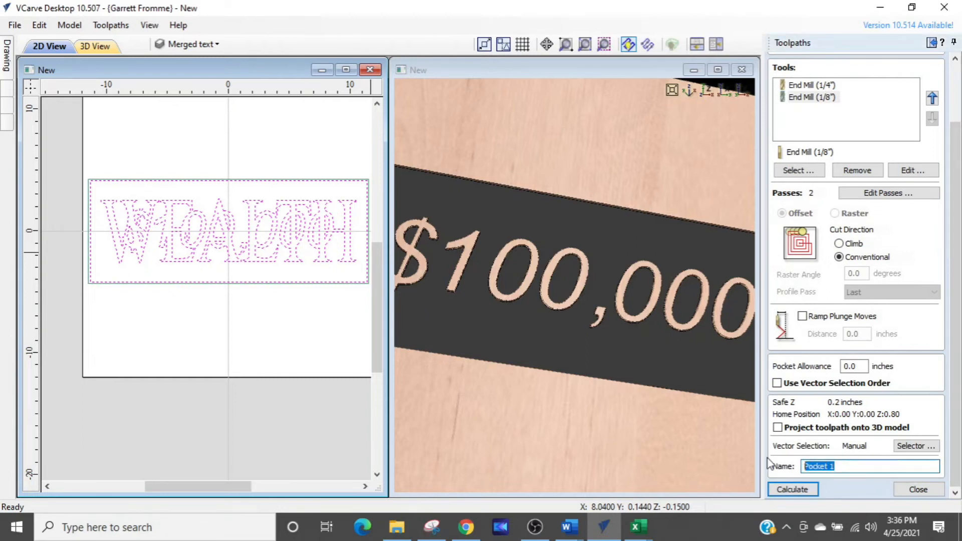
{"action": "type", "text": "Level 2"}
{"action": "left_click", "coordinate": [792, 490]}
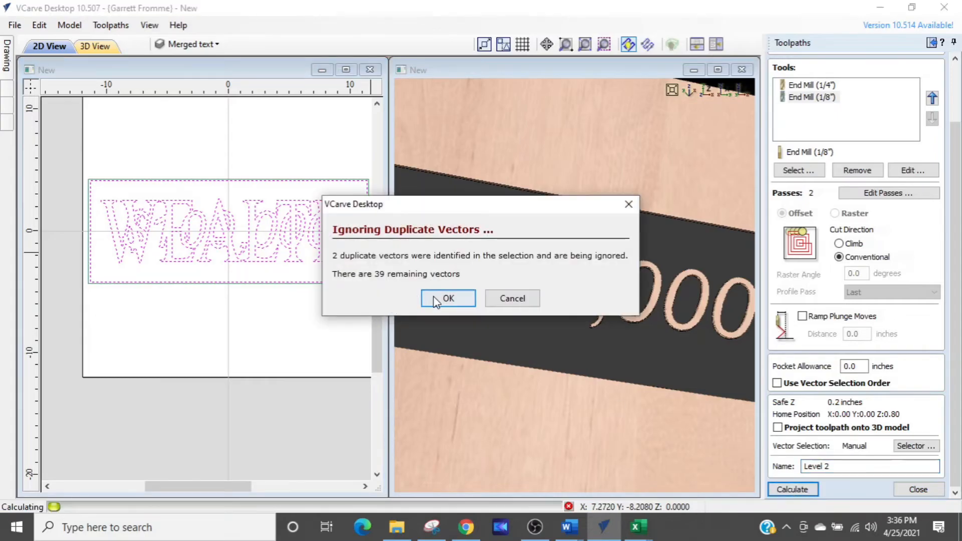
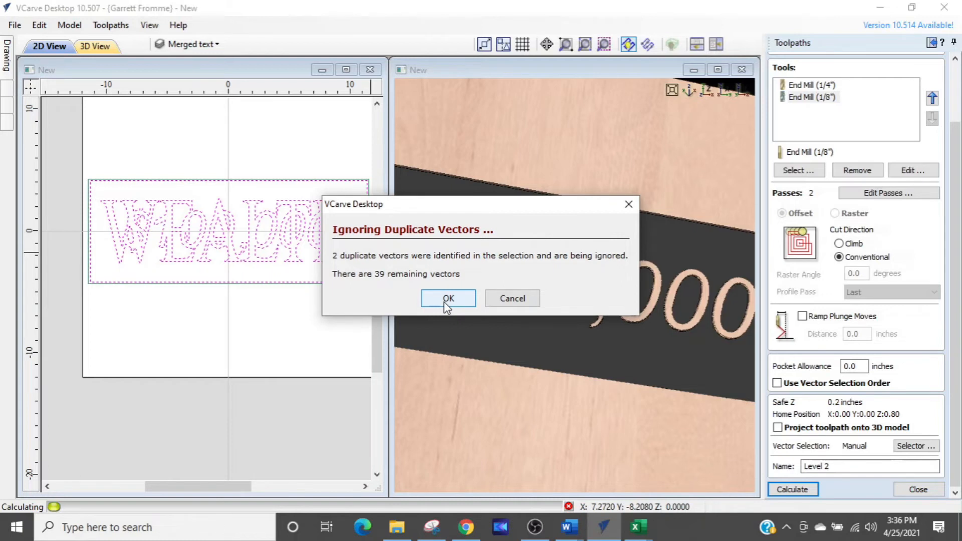
{"action": "left_click", "coordinate": [447, 298]}
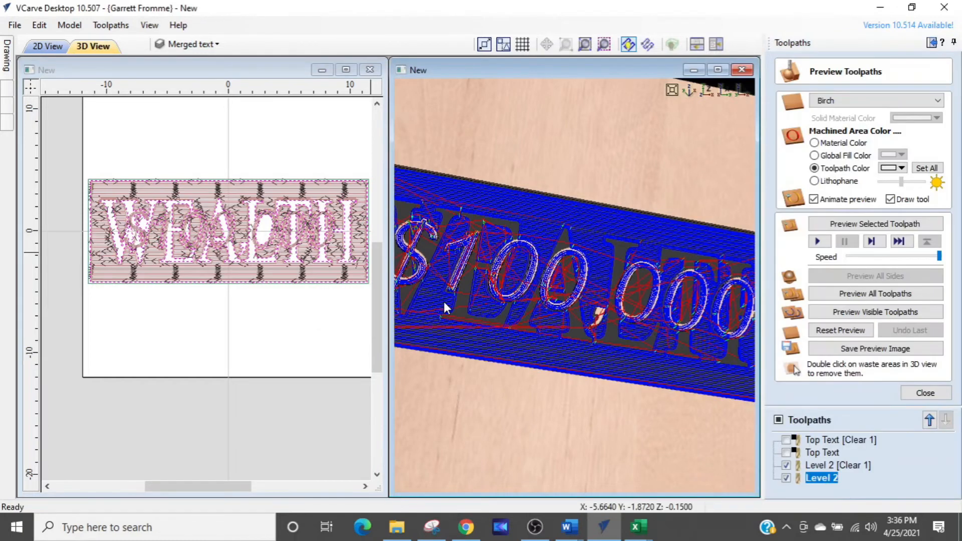
Examine the calculated Level 2 toolpaths around the merged text in the 2D view
{"action": "scroll", "coordinate": [239, 165], "scroll_direction": "up", "scroll_amount": 3}
{"action": "scroll", "coordinate": [260, 216], "scroll_direction": "down", "scroll_amount": 3}
{"action": "left_click", "coordinate": [282, 243]}
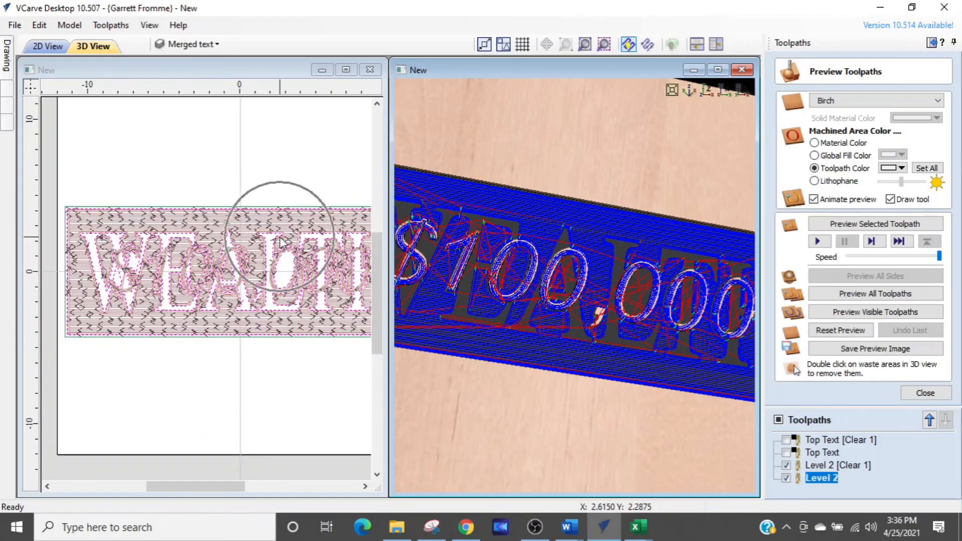
{"action": "key", "text": "ctrl"}
{"action": "key", "text": "ctrl"}
{"action": "key", "text": "ctrl"}
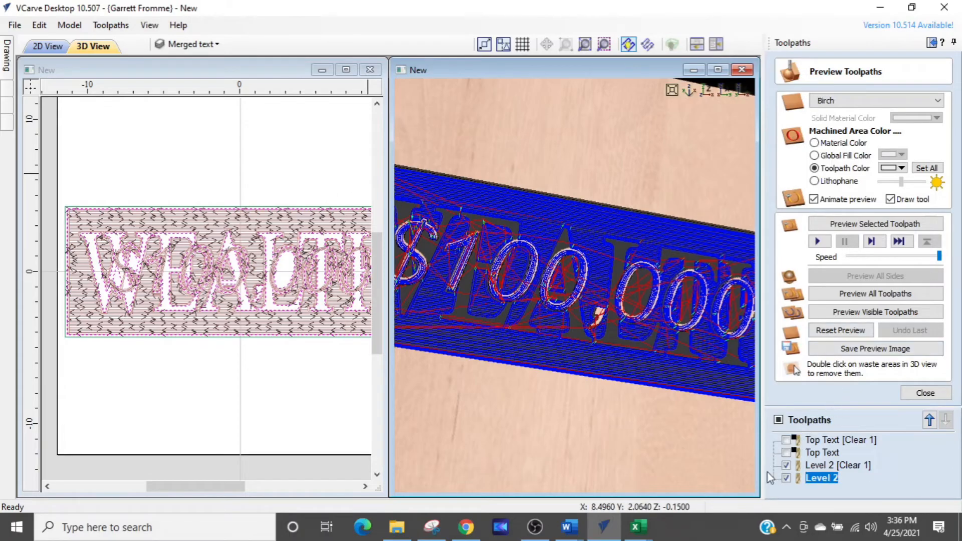
{"action": "key", "text": "ctrl"}
Maximize the 3D view and set the preview color of the Level 2 [Clear 1] toolpath to orange
{"action": "left_click", "coordinate": [717, 70]}
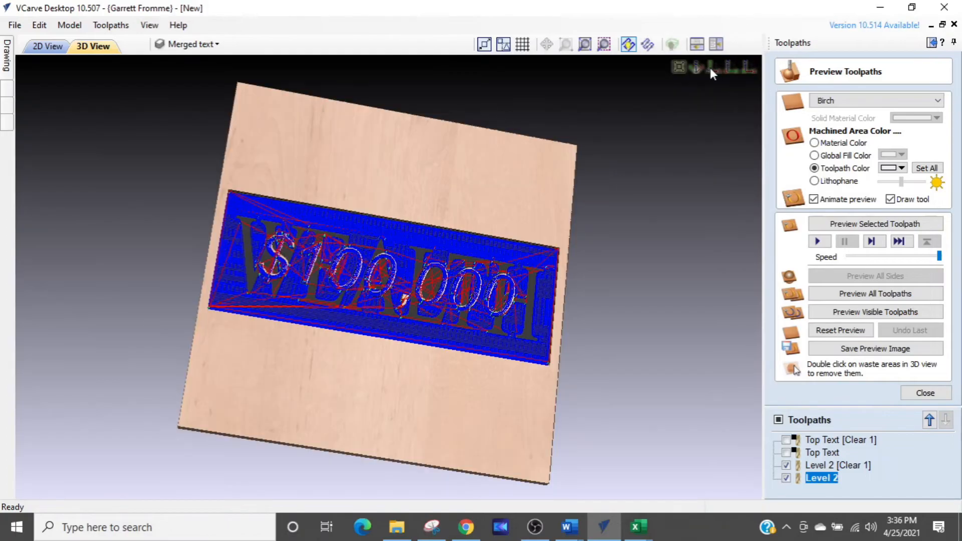
{"action": "scroll", "coordinate": [321, 290], "scroll_direction": "up", "scroll_amount": 2}
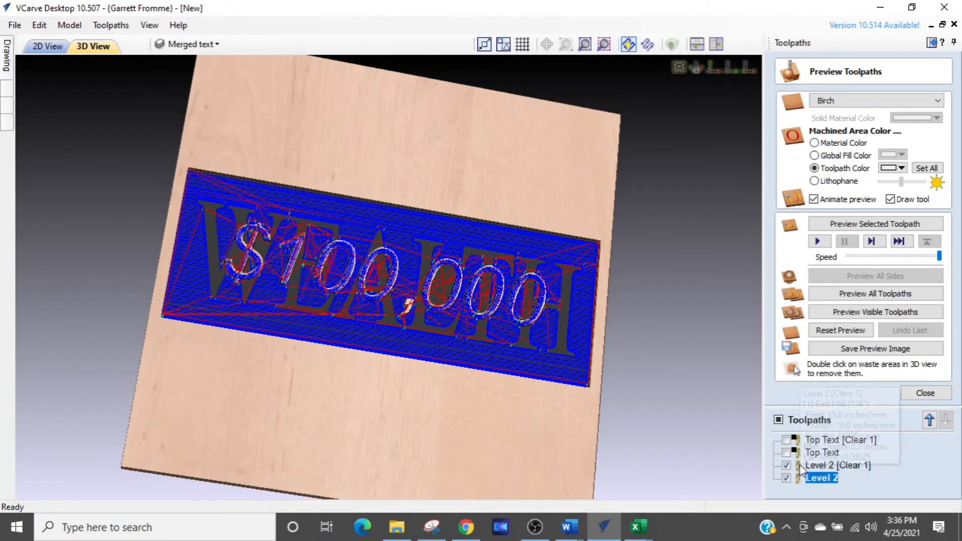
{"action": "mouse_move", "coordinate": [800, 470]}
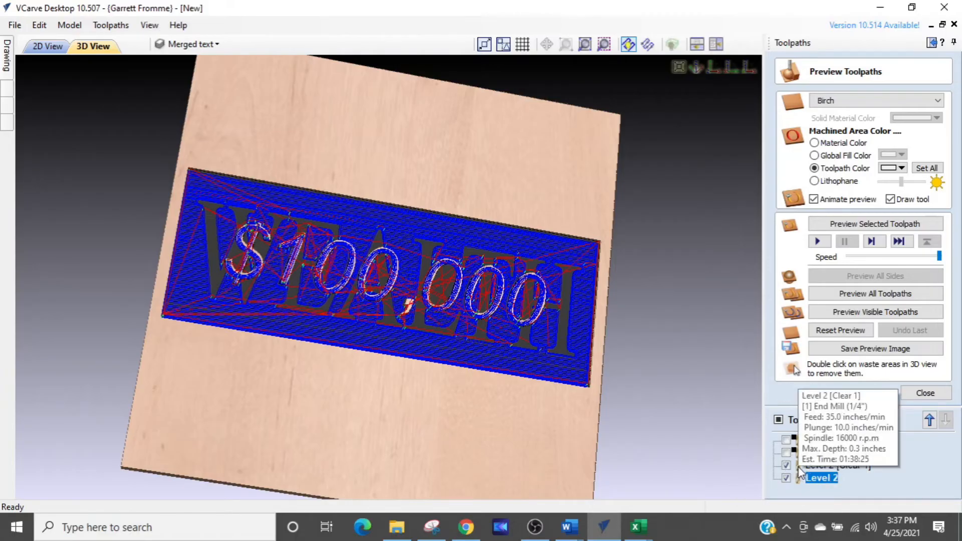
{"action": "left_click", "coordinate": [807, 465]}
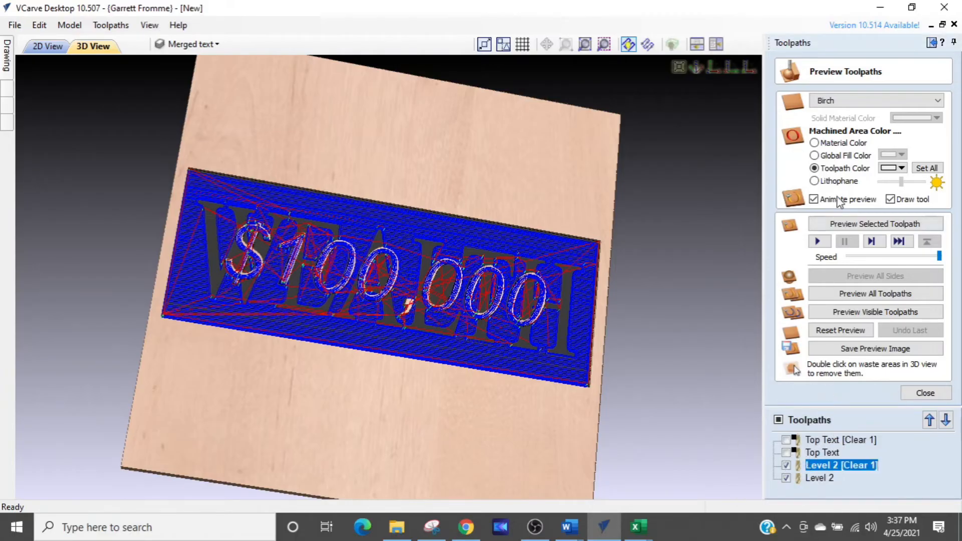
{"action": "left_click", "coordinate": [901, 169]}
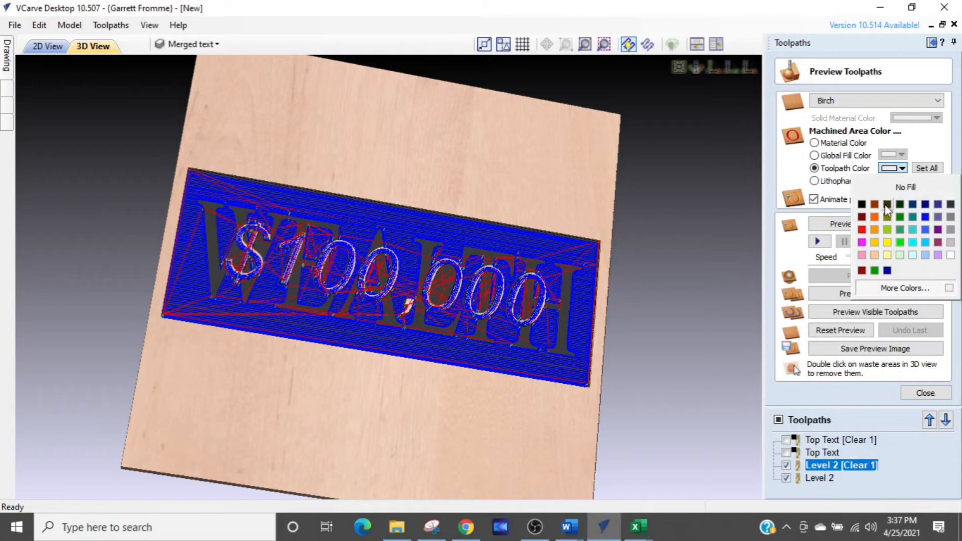
{"action": "left_click", "coordinate": [874, 229]}
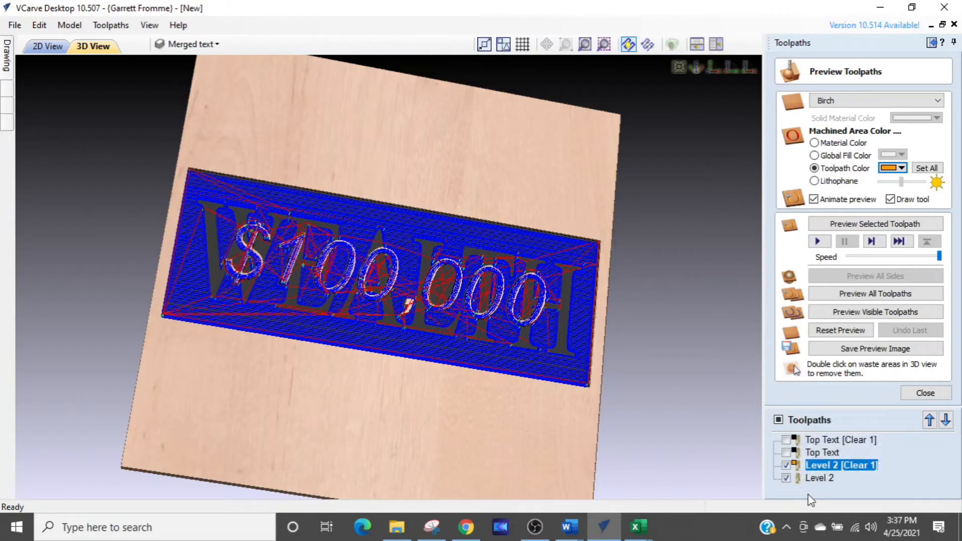
Give the Level 2 toolpath the same orange preview color and simulate all toolpaths
{"action": "left_click", "coordinate": [800, 479]}
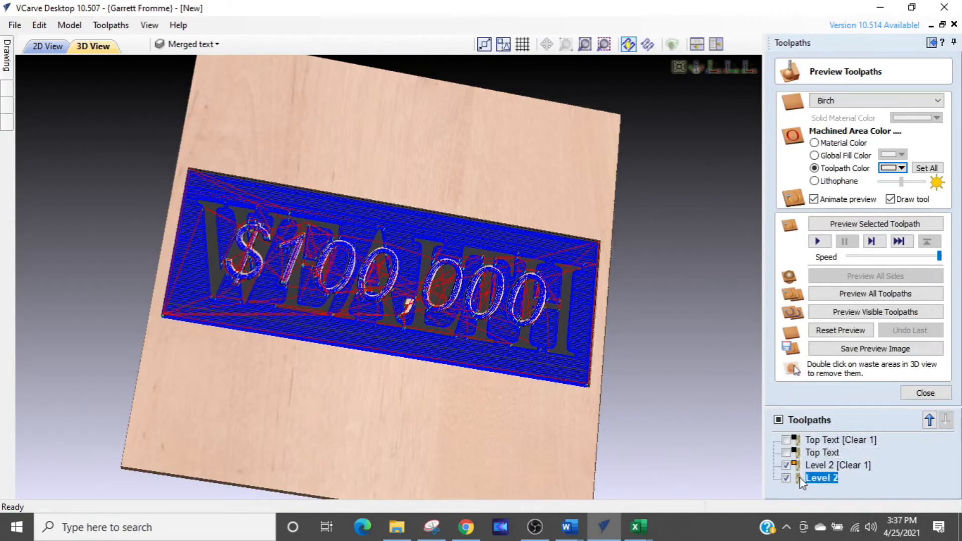
{"action": "left_click", "coordinate": [896, 168]}
{"action": "left_click", "coordinate": [874, 230]}
{"action": "left_click", "coordinate": [828, 294]}
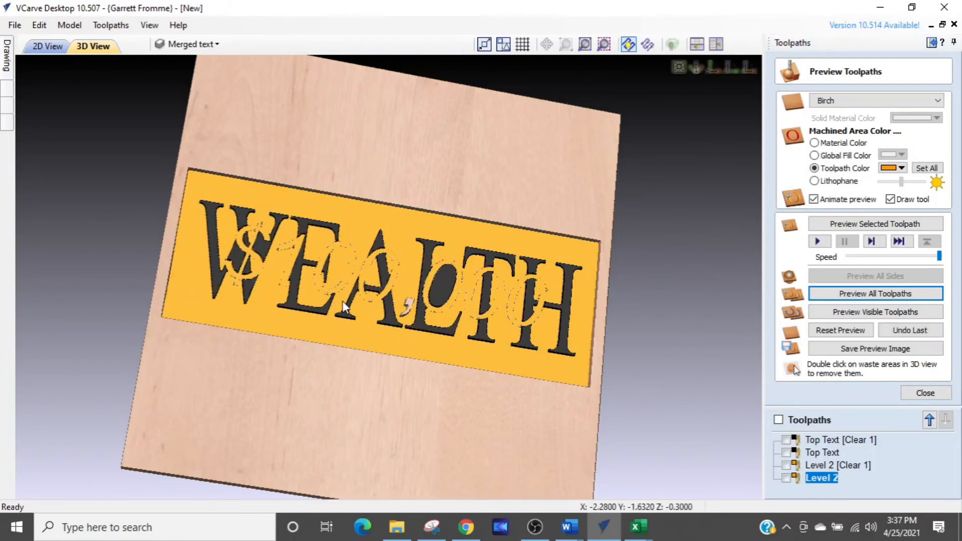
{"action": "left_click_drag", "start_coordinate": [375, 303], "coordinate": [398, 290]}
{"action": "scroll", "coordinate": [399, 290], "scroll_direction": "up", "scroll_amount": 5}
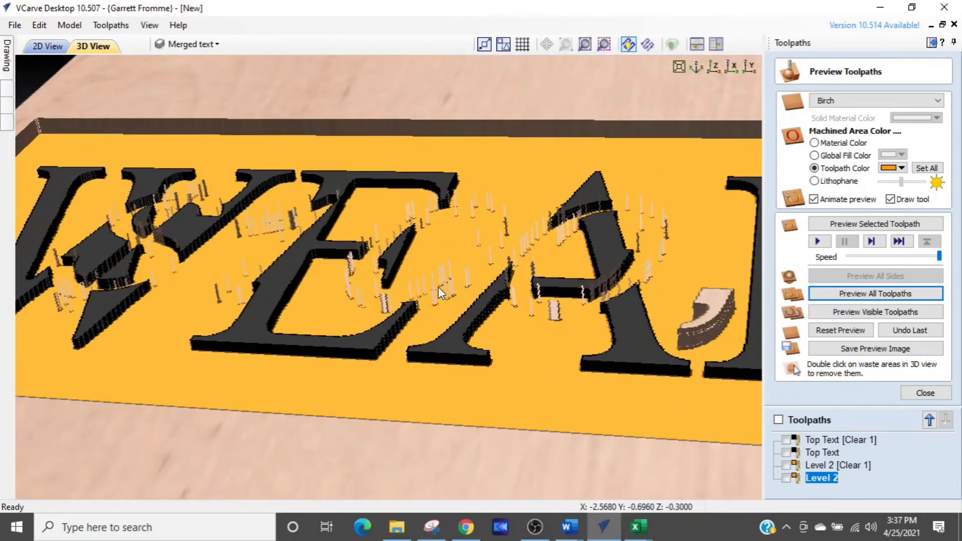
{"action": "scroll", "coordinate": [438, 287], "scroll_direction": "down", "scroll_amount": 3}
{"action": "scroll", "coordinate": [438, 287], "scroll_direction": "down", "scroll_amount": 4}
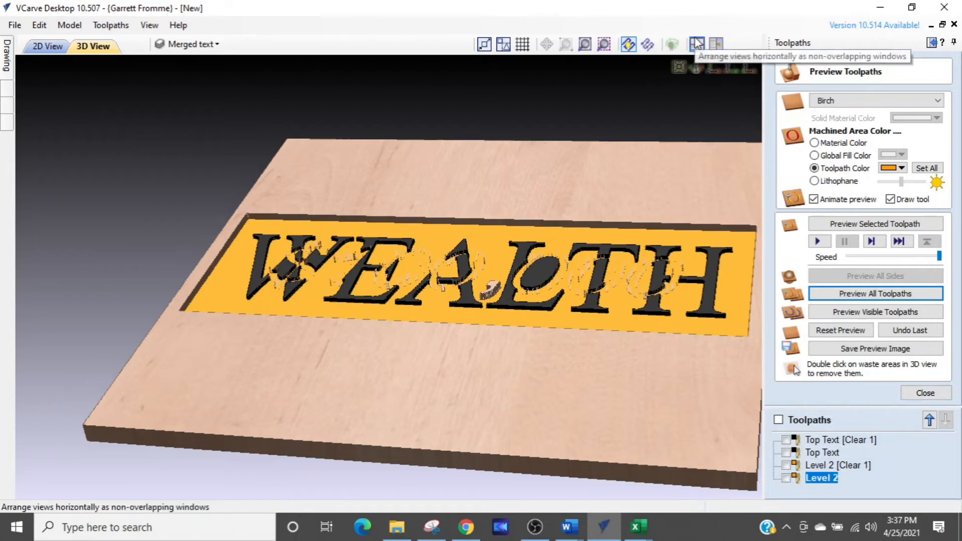
Tile the 2D and 3D views side by side and examine the merged text vectors and the layer list
{"action": "left_click", "coordinate": [716, 44]}
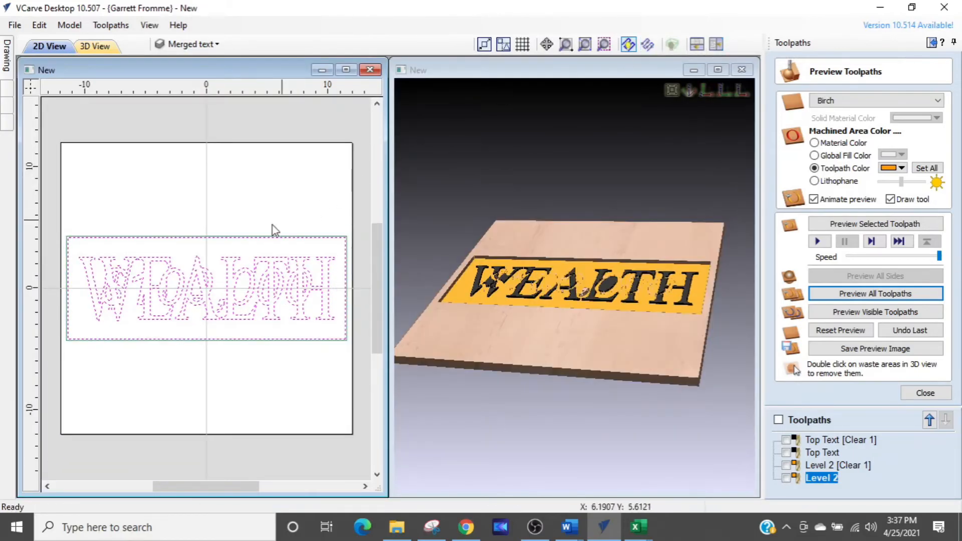
{"action": "left_click", "coordinate": [263, 212]}
{"action": "scroll", "coordinate": [205, 284], "scroll_direction": "up", "scroll_amount": 5}
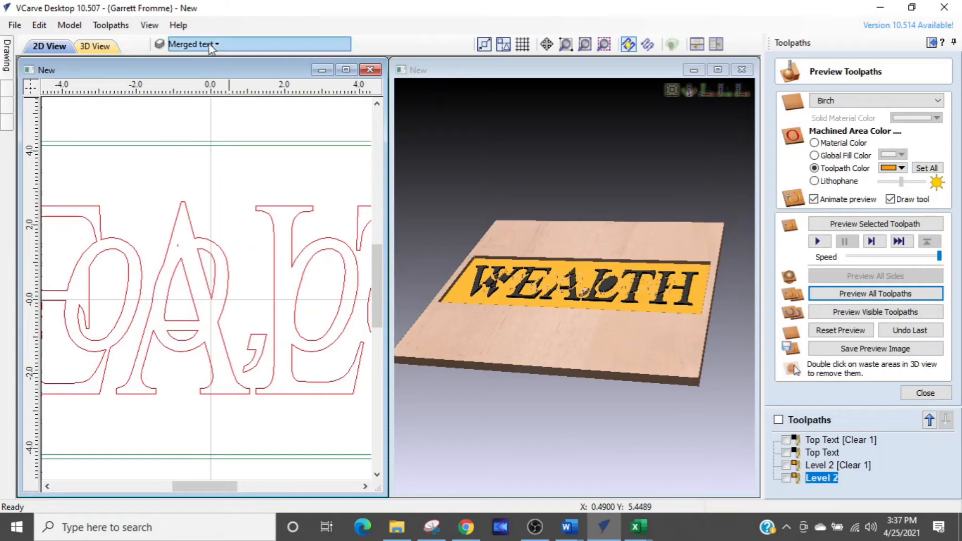
{"action": "left_click", "coordinate": [188, 46]}
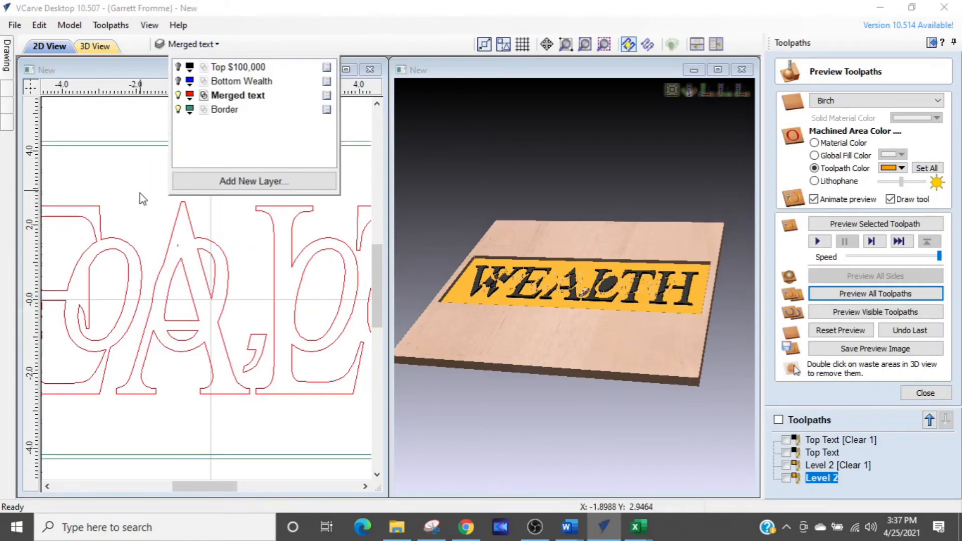
{"action": "scroll", "coordinate": [143, 208], "scroll_direction": "down", "scroll_amount": 5}
{"action": "left_click", "coordinate": [136, 159]}
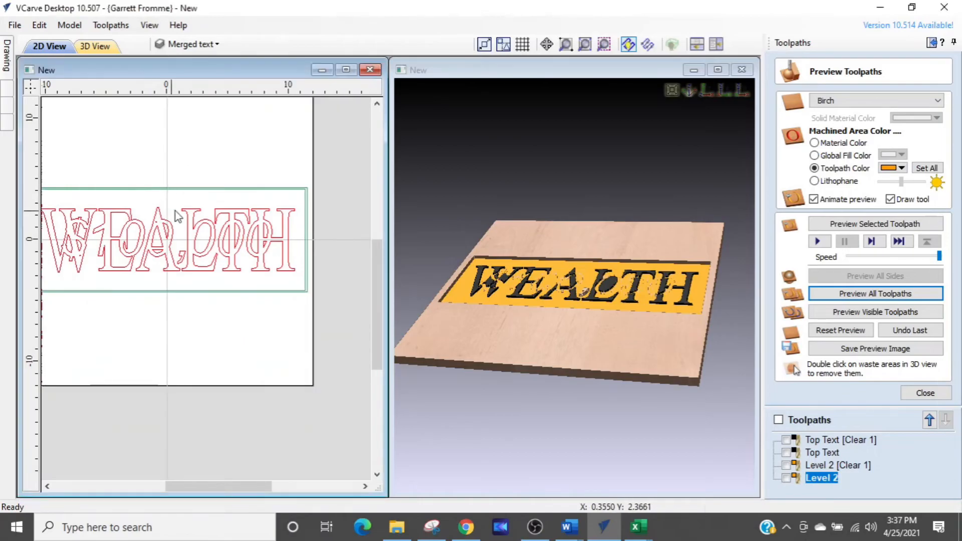
{"action": "scroll", "coordinate": [202, 205], "scroll_direction": "up", "scroll_amount": 3}
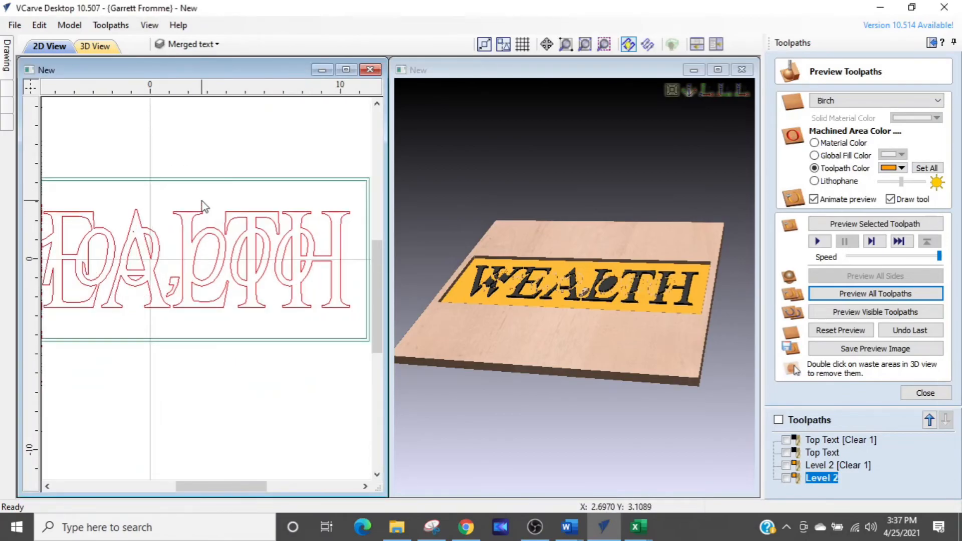
{"action": "scroll", "coordinate": [202, 205], "scroll_direction": "down", "scroll_amount": 3}
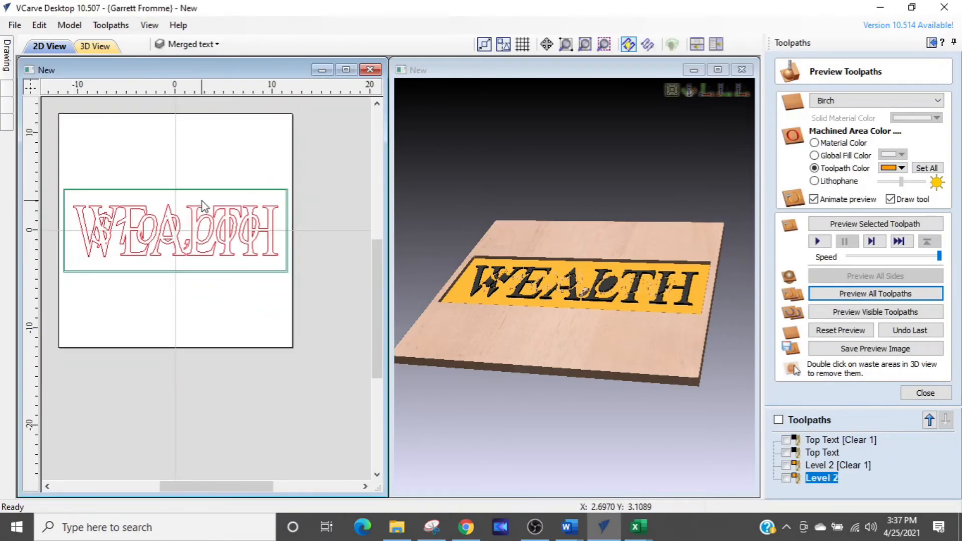
Open the Level 2 pocket toolpath for editing and check the merged outlines around the letter L individually
{"action": "double_click", "coordinate": [796, 467]}
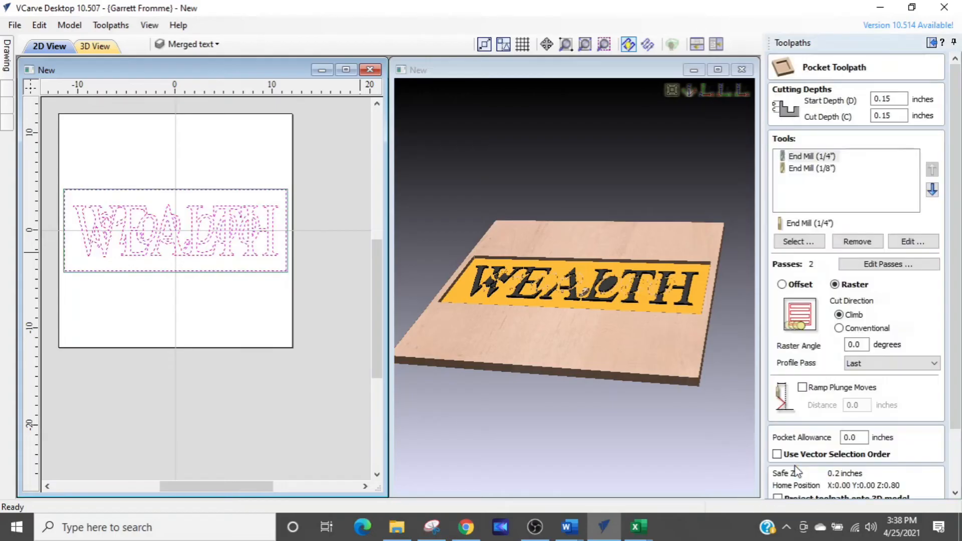
{"action": "scroll", "coordinate": [176, 213], "scroll_direction": "up", "scroll_amount": 5}
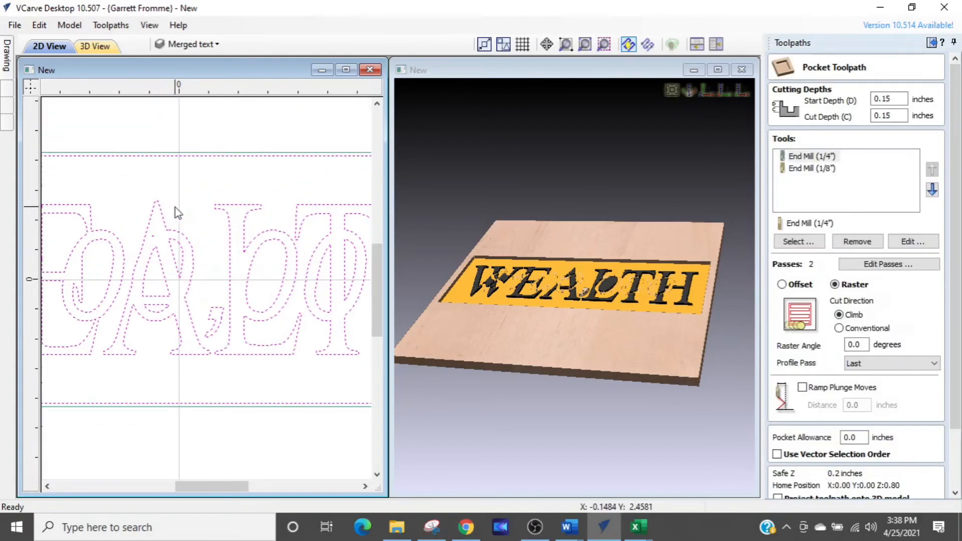
{"action": "left_click", "coordinate": [196, 218]}
{"action": "scroll", "coordinate": [198, 215], "scroll_direction": "down", "scroll_amount": 2}
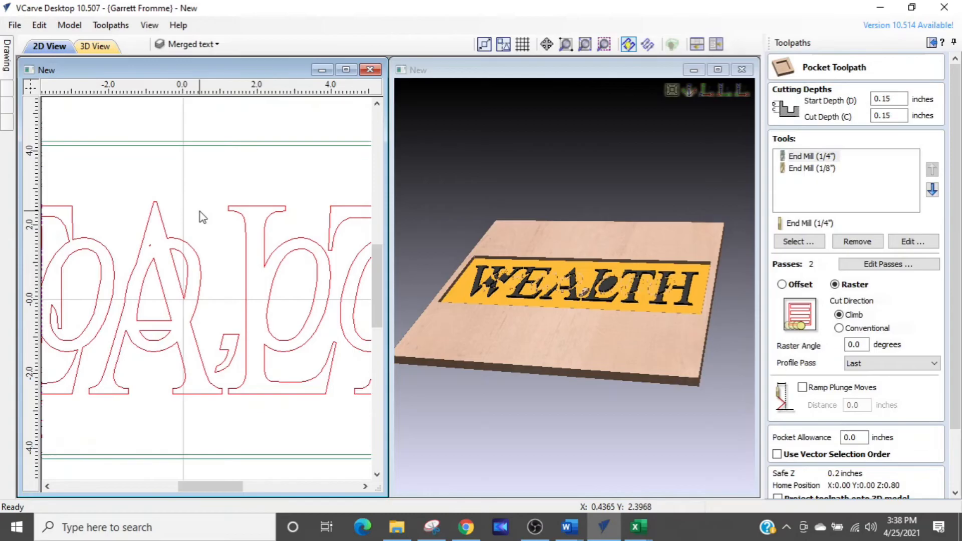
{"action": "left_click", "coordinate": [277, 278]}
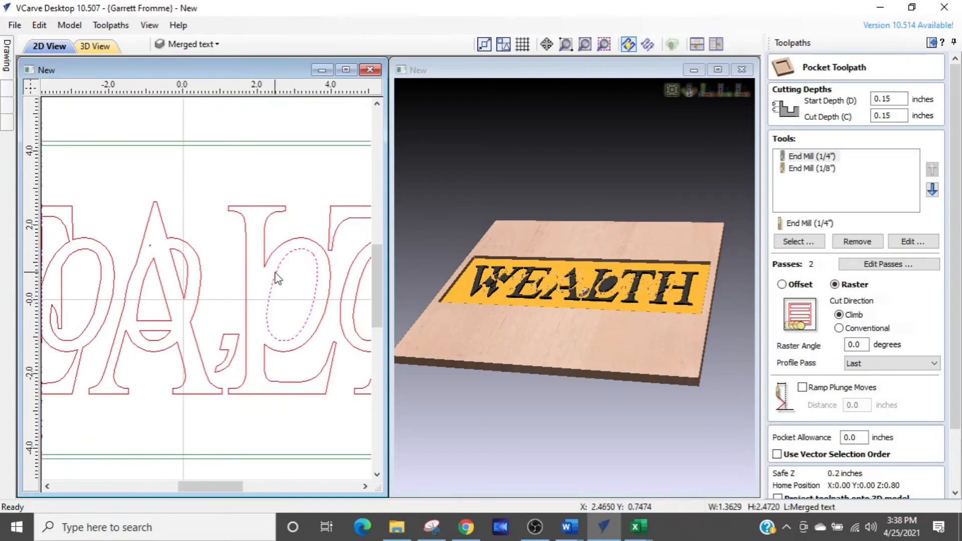
{"action": "left_click", "coordinate": [275, 250]}
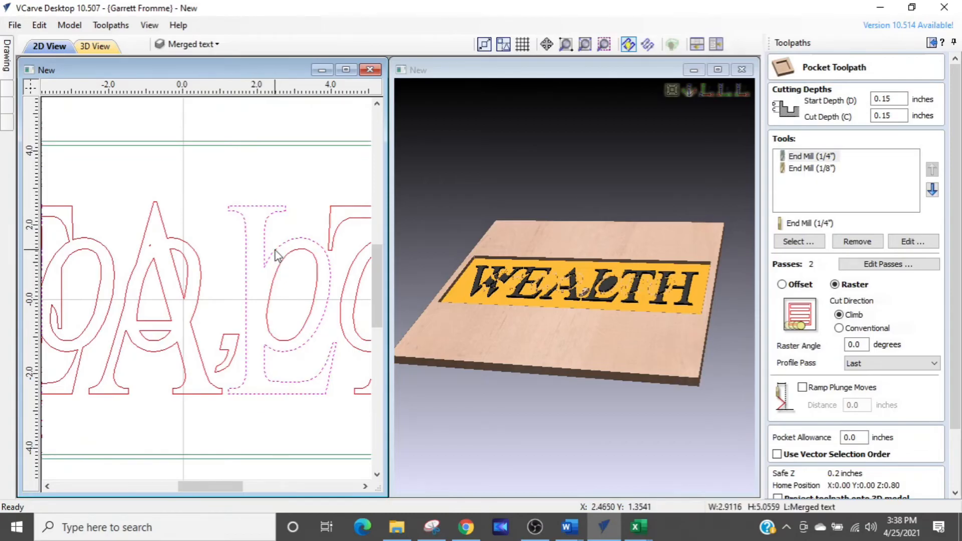
{"action": "scroll", "coordinate": [275, 250], "scroll_direction": "down", "scroll_amount": 2}
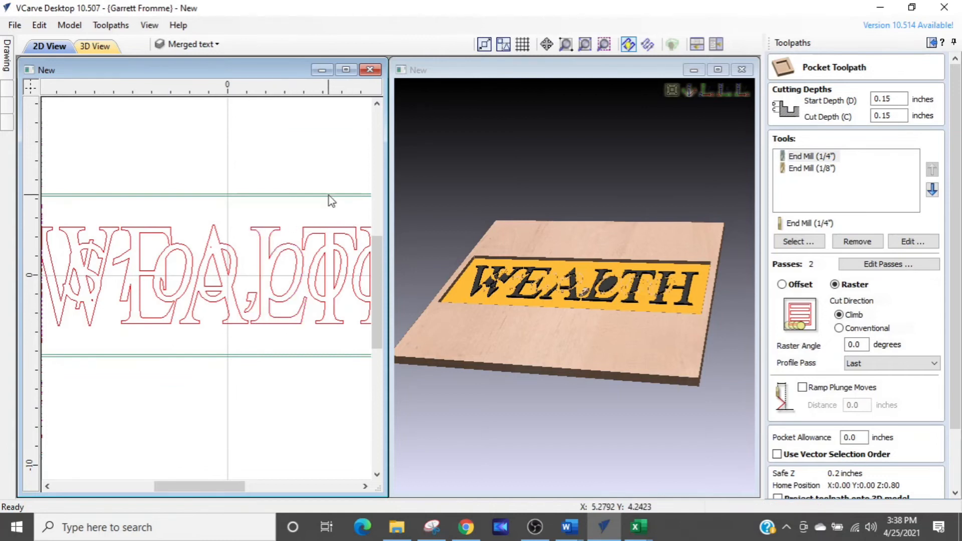
Select the inner border together with all merged text vectors and recalculate the Level 2 pocket toolpath
{"action": "scroll", "coordinate": [325, 202], "scroll_direction": "up", "scroll_amount": 1}
{"action": "scroll", "coordinate": [325, 201], "scroll_direction": "up", "scroll_amount": 1}
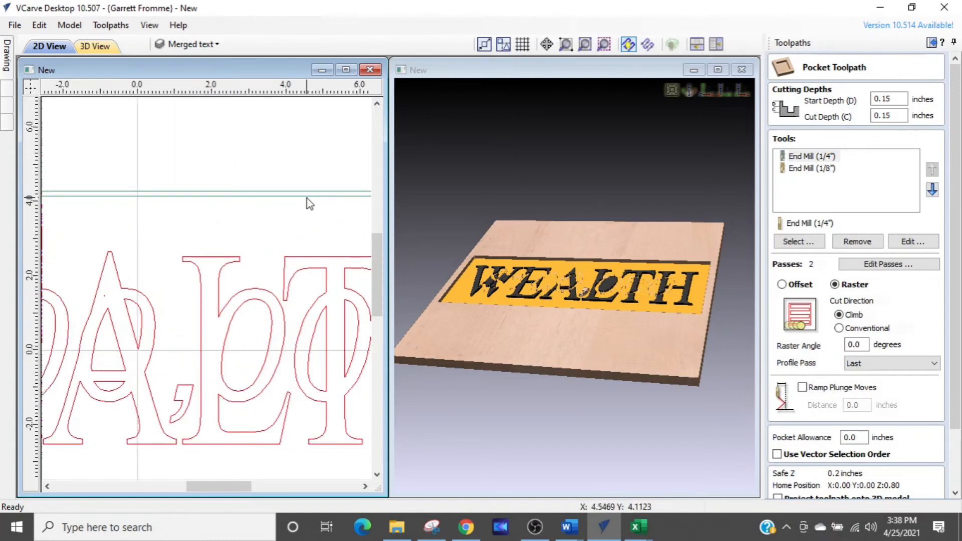
{"action": "left_click", "coordinate": [308, 198]}
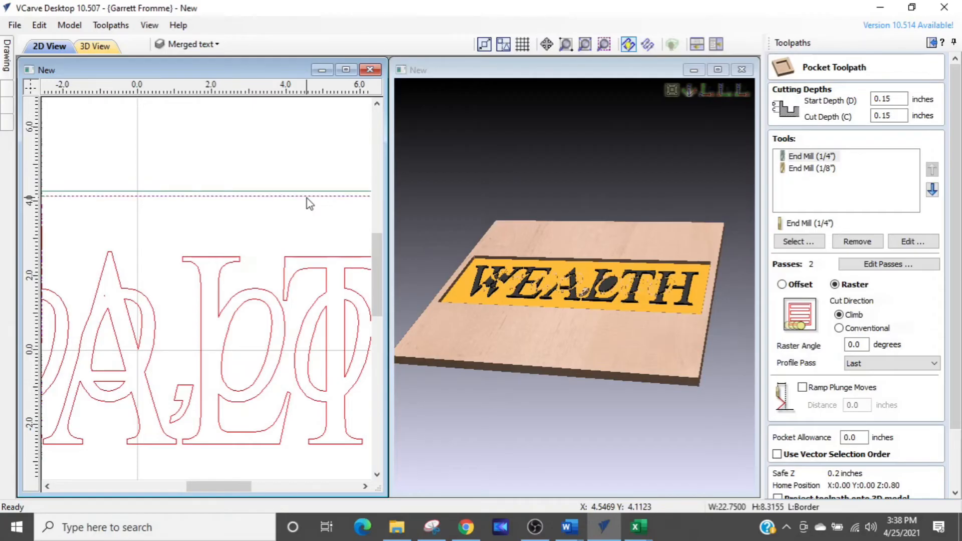
{"action": "scroll", "coordinate": [308, 199], "scroll_direction": "down", "scroll_amount": 5}
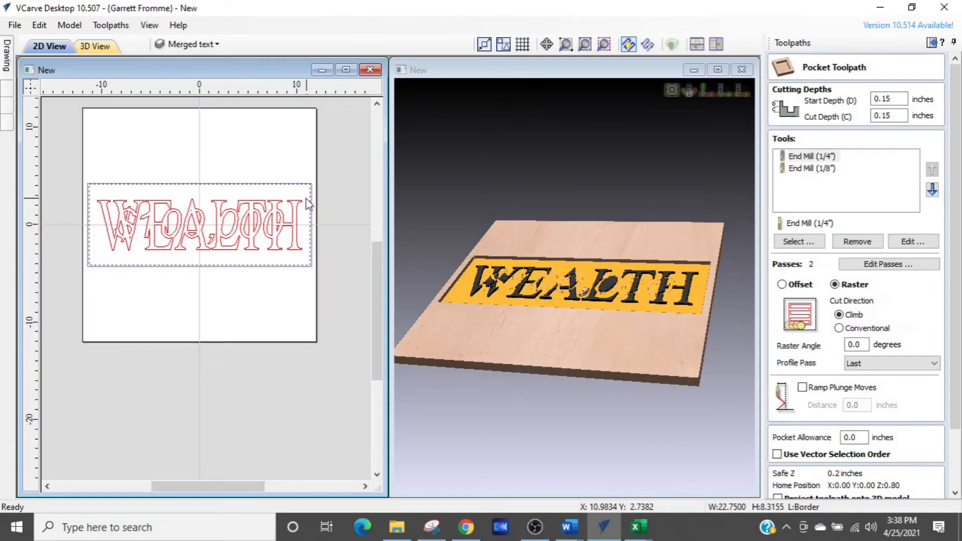
{"action": "left_click_drag", "start_coordinate": [304, 196], "coordinate": [98, 259]}
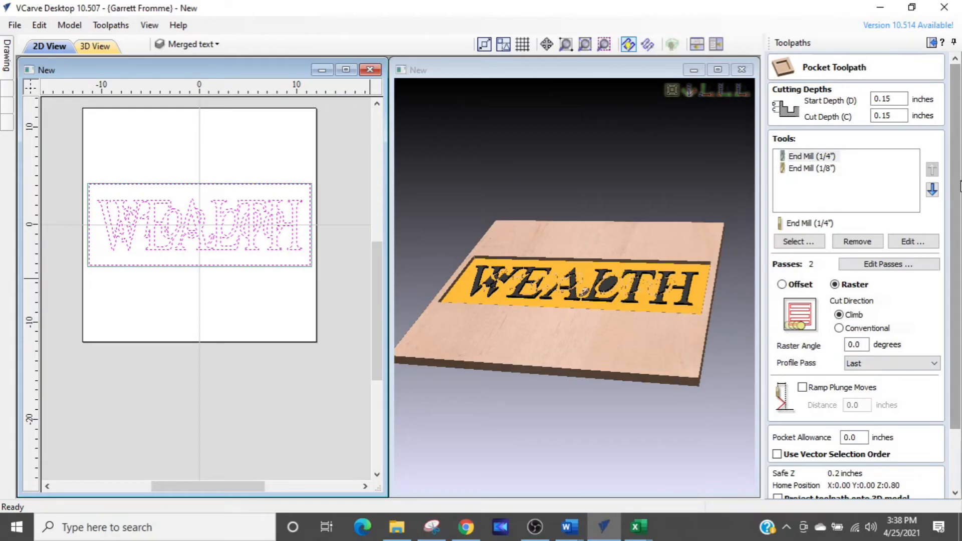
{"action": "scroll", "coordinate": [957, 190], "scroll_direction": "down", "scroll_amount": 3}
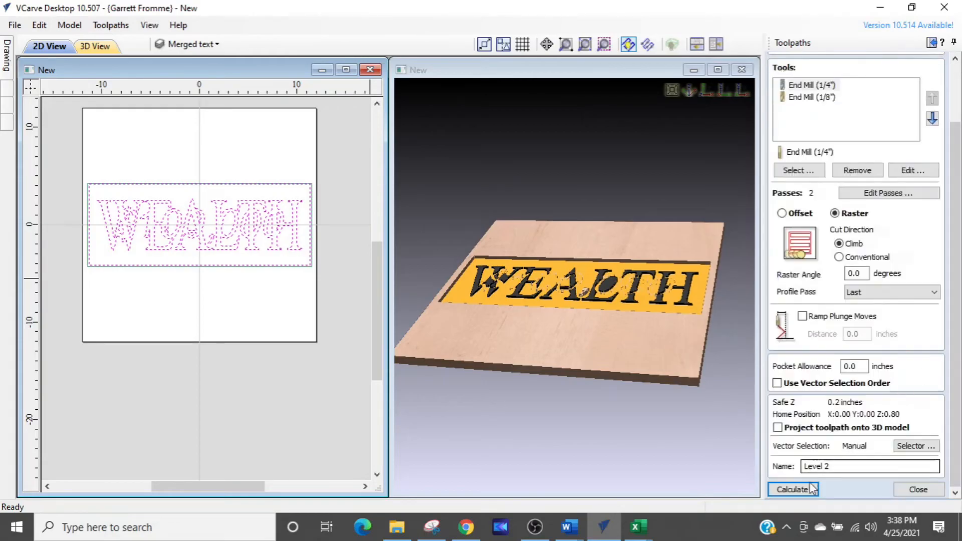
{"action": "left_click", "coordinate": [790, 494]}
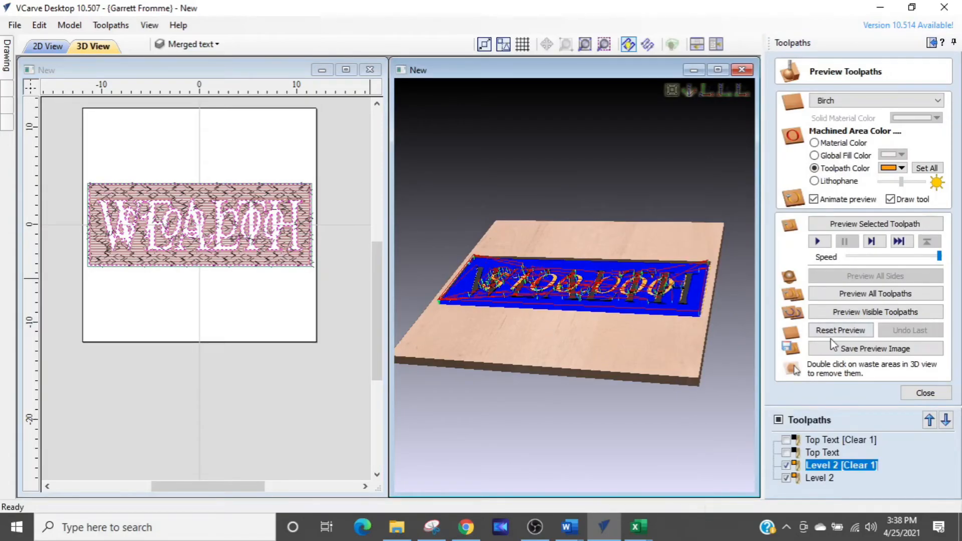
Reset the preview and simulate all toolpaths again on the birch board
{"action": "left_click", "coordinate": [834, 335]}
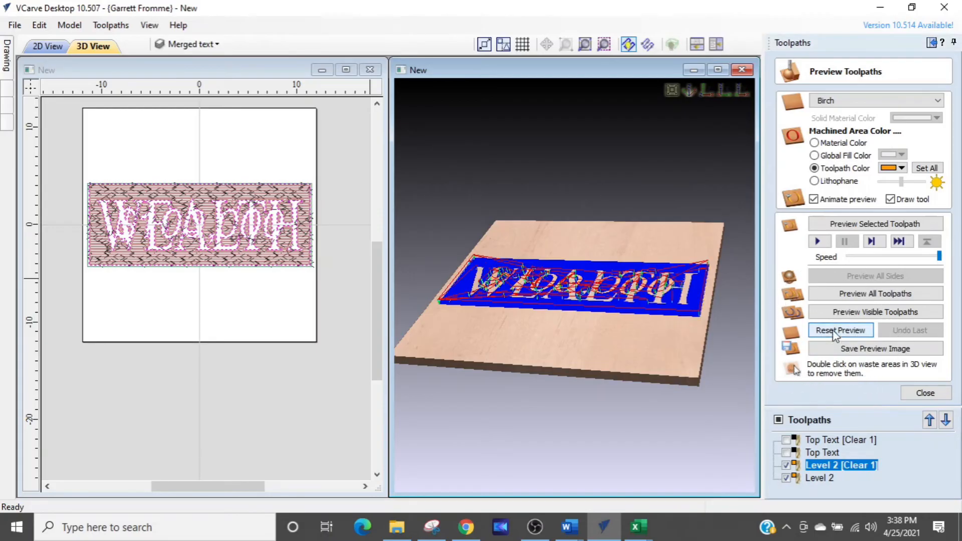
{"action": "left_click", "coordinate": [836, 294]}
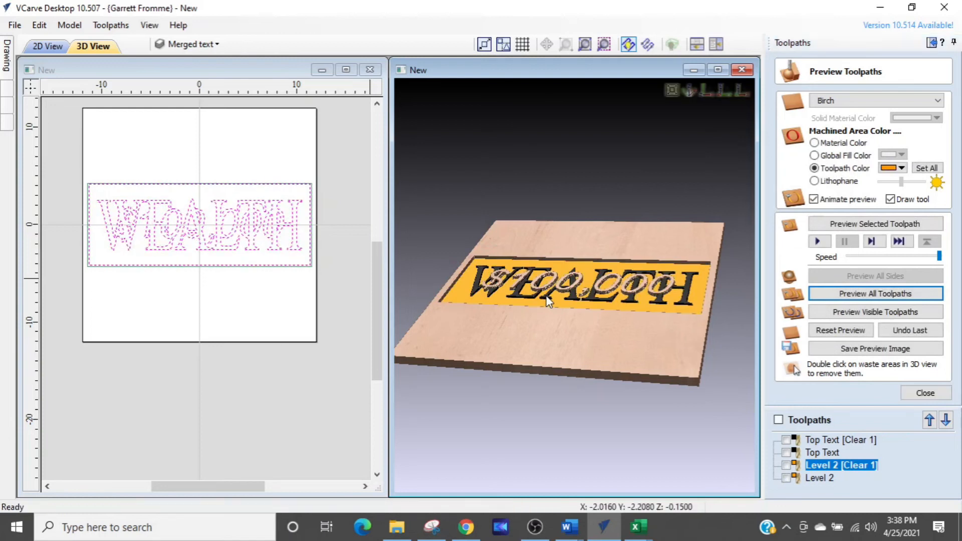
{"action": "scroll", "coordinate": [549, 291], "scroll_direction": "up", "scroll_amount": 2}
{"action": "scroll", "coordinate": [549, 292], "scroll_direction": "up", "scroll_amount": 3}
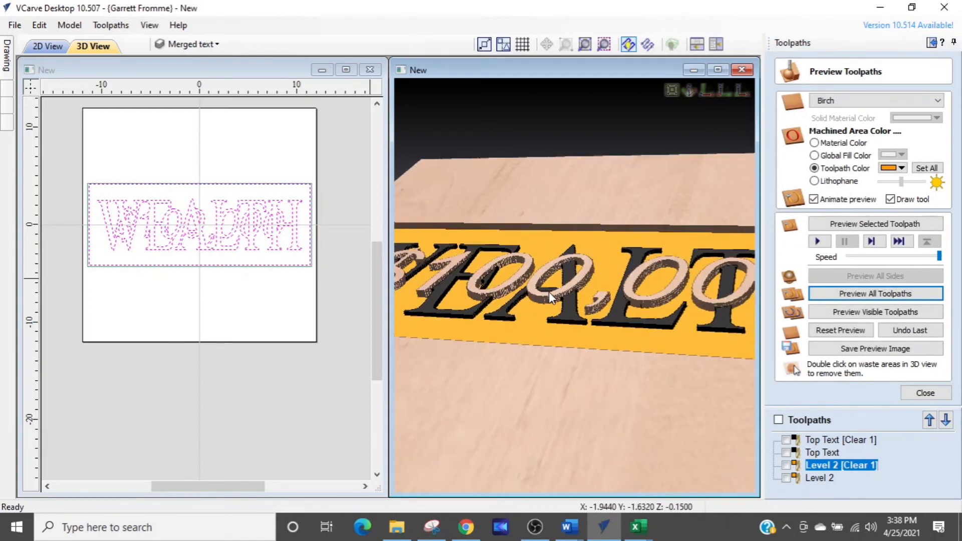
Maximize the 3D view and inspect the $100,000 text over WEALTH from above and close up at an angle
{"action": "left_click", "coordinate": [717, 70]}
{"action": "middle_click_drag", "start_coordinate": [368, 279], "coordinate": [469, 290]}
{"action": "left_click", "coordinate": [709, 69]}
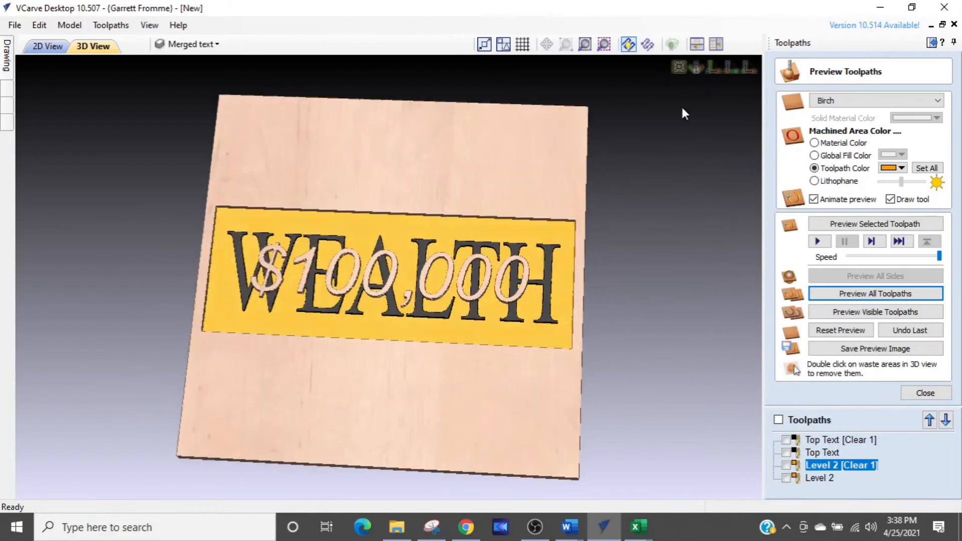
{"action": "scroll", "coordinate": [318, 312], "scroll_direction": "up", "scroll_amount": 2}
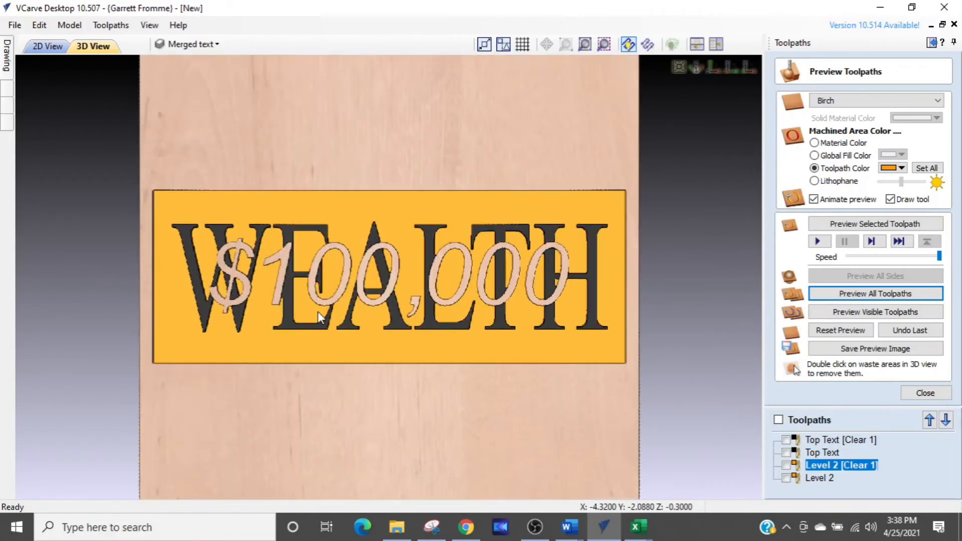
{"action": "scroll", "coordinate": [318, 311], "scroll_direction": "up", "scroll_amount": 1}
{"action": "left_click_drag", "start_coordinate": [319, 317], "coordinate": [428, 310]}
{"action": "scroll", "coordinate": [430, 312], "scroll_direction": "up", "scroll_amount": 3}
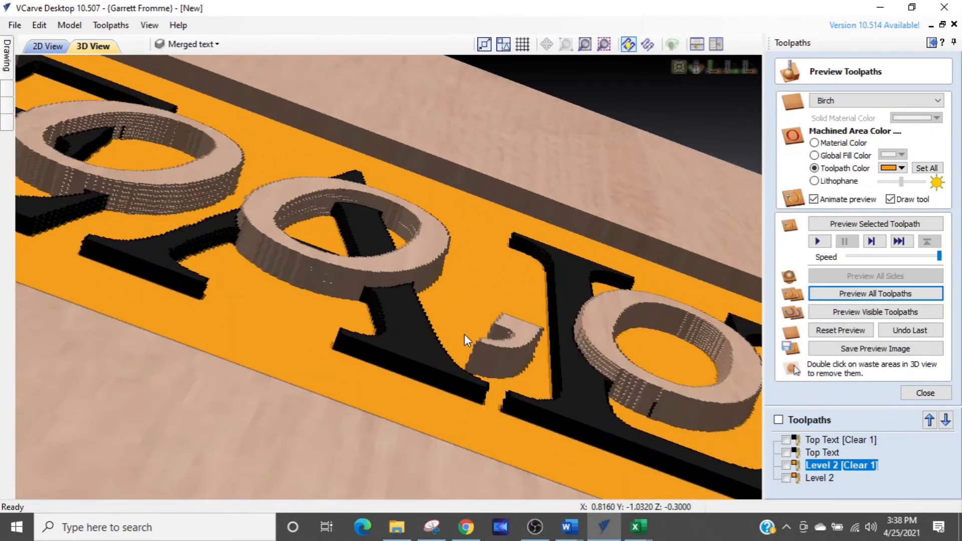
Examine the simulated cut around the comma, the letter L and the overlapping zeros close up, and the whole sign from above
{"action": "left_click_drag", "start_coordinate": [540, 359], "coordinate": [396, 313]}
{"action": "scroll", "coordinate": [393, 316], "scroll_direction": "up", "scroll_amount": 3}
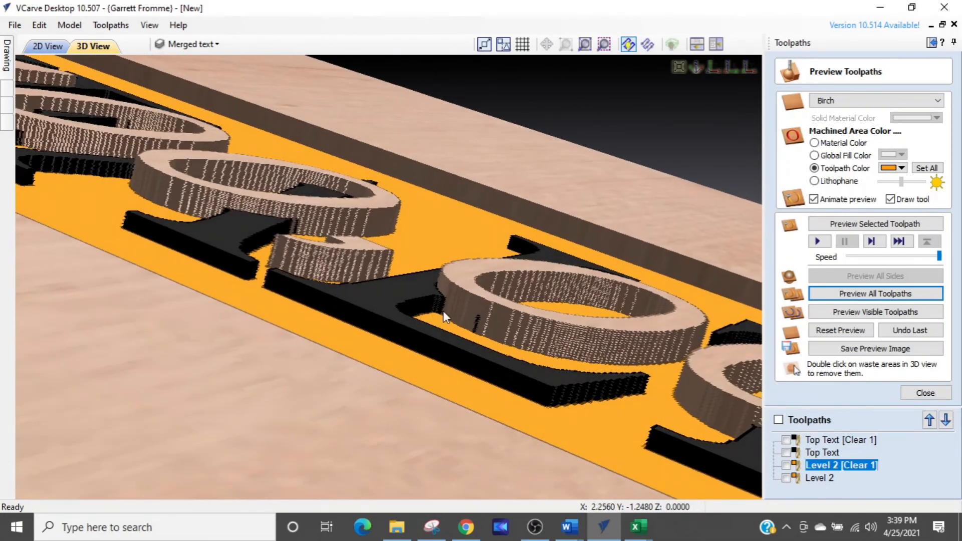
{"action": "scroll", "coordinate": [449, 311], "scroll_direction": "up", "scroll_amount": 2}
{"action": "scroll", "coordinate": [448, 311], "scroll_direction": "up", "scroll_amount": 2}
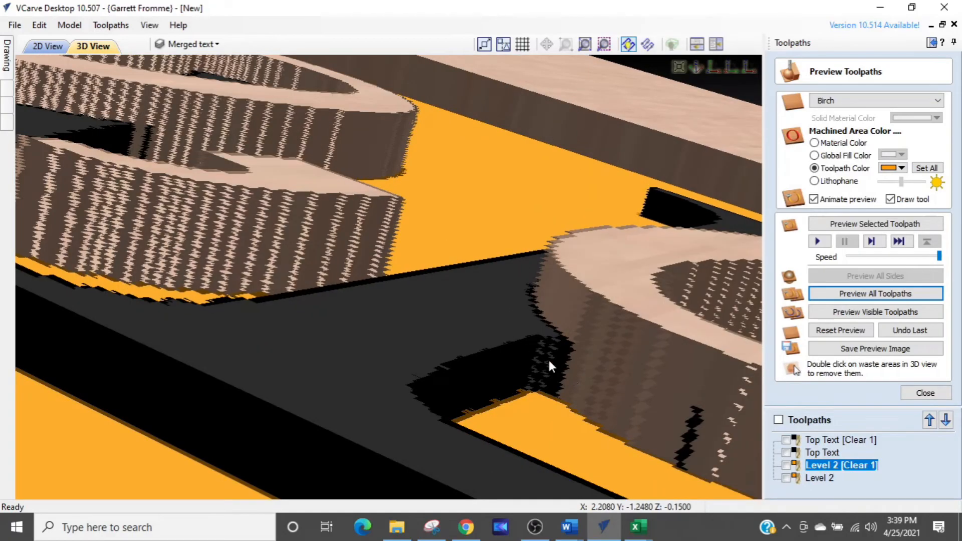
{"action": "scroll", "coordinate": [548, 359], "scroll_direction": "down", "scroll_amount": 4}
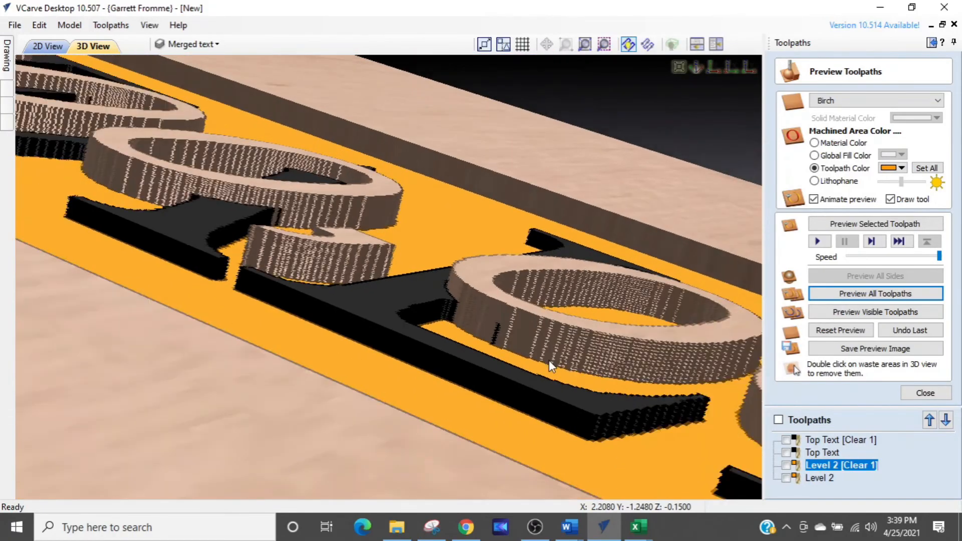
{"action": "scroll", "coordinate": [494, 346], "scroll_direction": "down", "scroll_amount": 5}
{"action": "left_click_drag", "start_coordinate": [195, 271], "coordinate": [219, 412]}
{"action": "scroll", "coordinate": [333, 381], "scroll_direction": "down", "scroll_amount": 3}
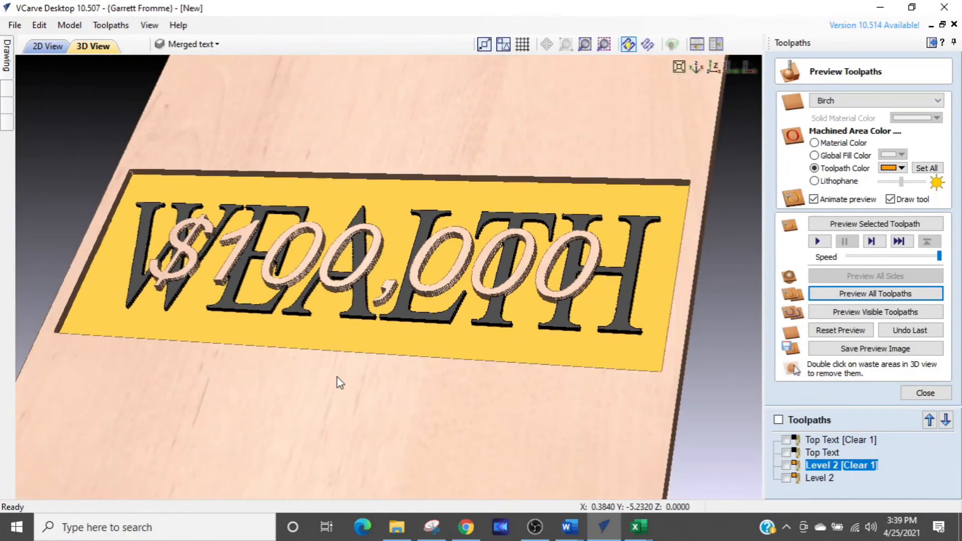
{"action": "left_click_drag", "start_coordinate": [275, 343], "coordinate": [323, 425]}
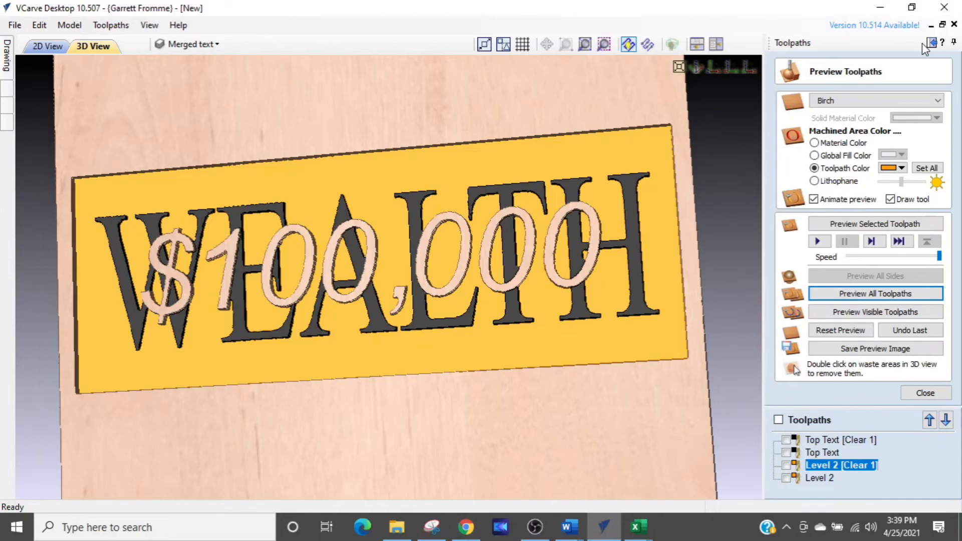
Delete all toolpaths and close the toolpath preview
{"action": "right_click", "coordinate": [822, 444]}
{"action": "mouse_move", "coordinate": [825, 430]}
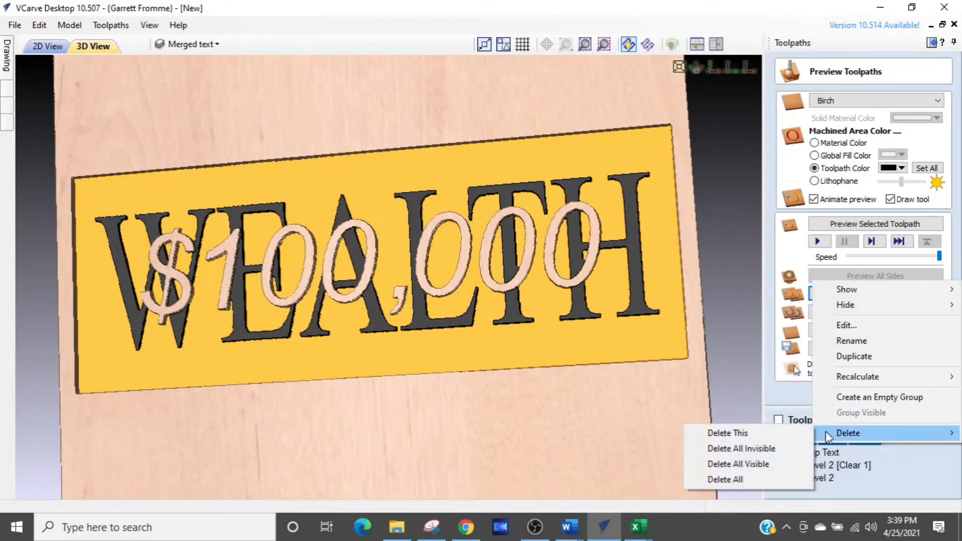
{"action": "left_click", "coordinate": [739, 478]}
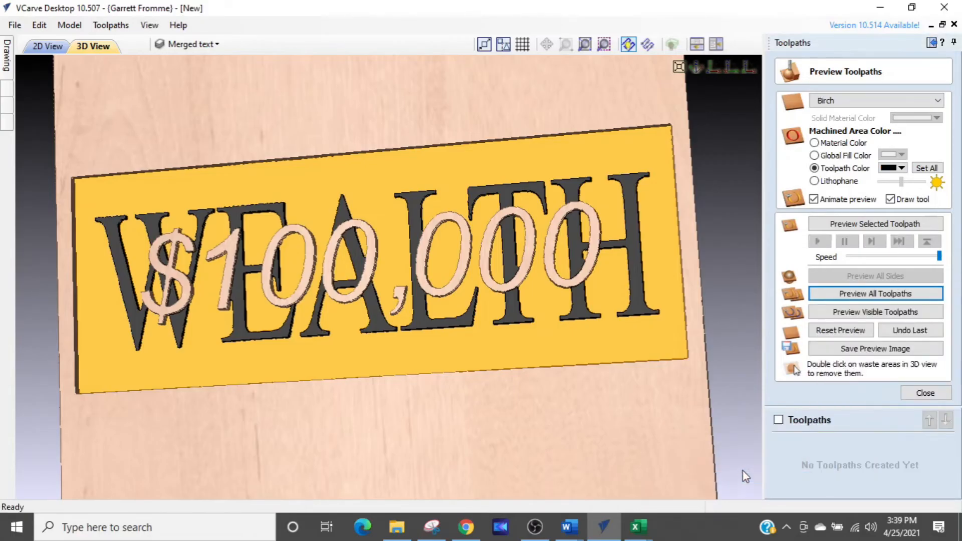
{"action": "left_click", "coordinate": [908, 392]}
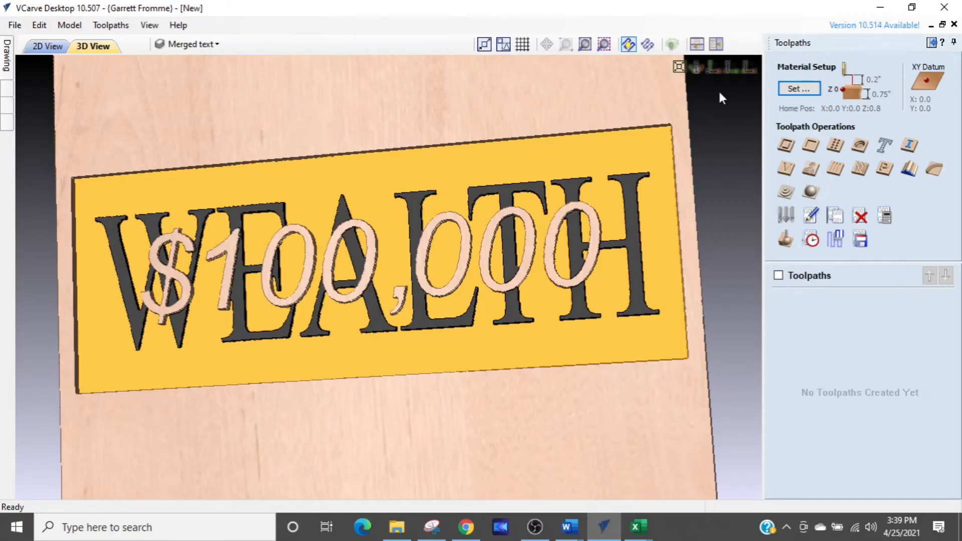
In the 2D view, make Top $100,000 the active layer and show both the Top $100,000 and Bottom Wealth layers
{"action": "left_click", "coordinate": [930, 43]}
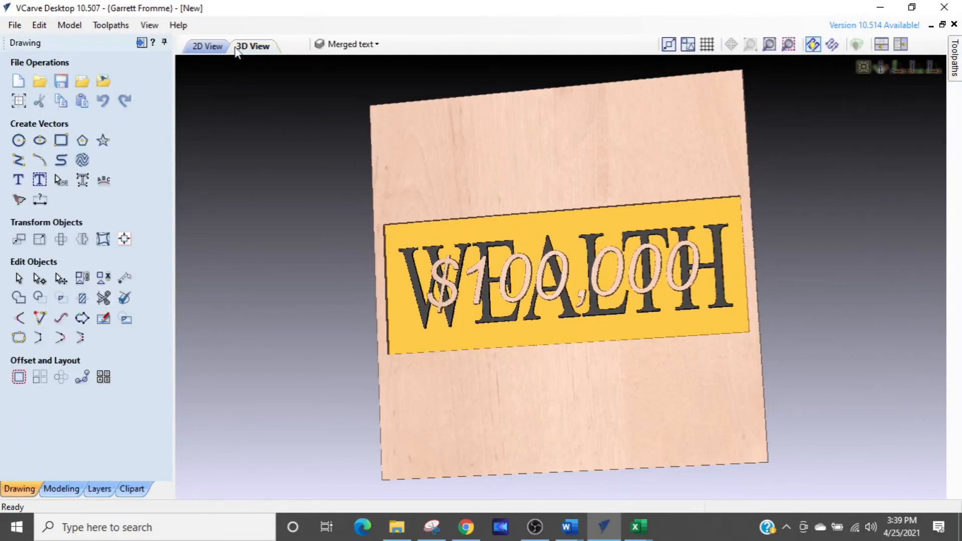
{"action": "left_click", "coordinate": [211, 46]}
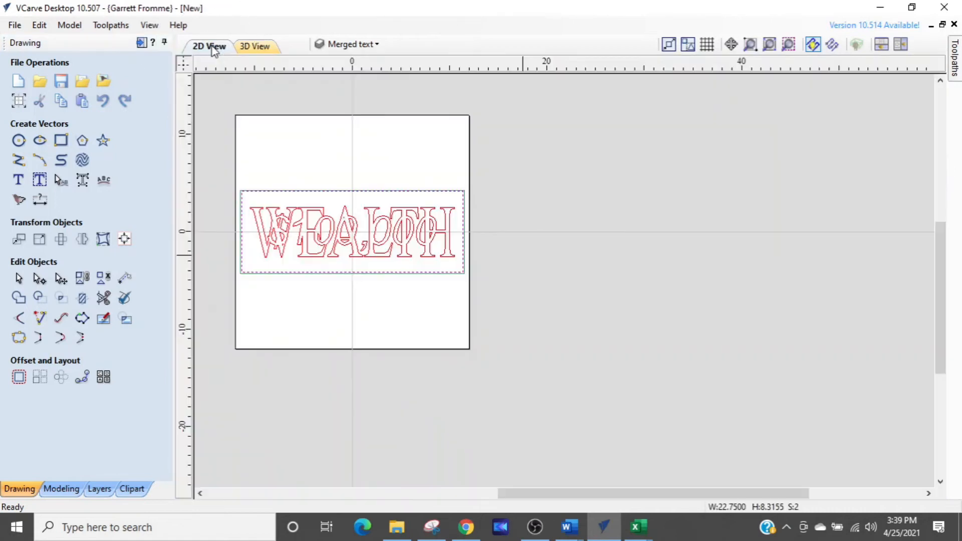
{"action": "scroll", "coordinate": [339, 203], "scroll_direction": "up", "scroll_amount": 3}
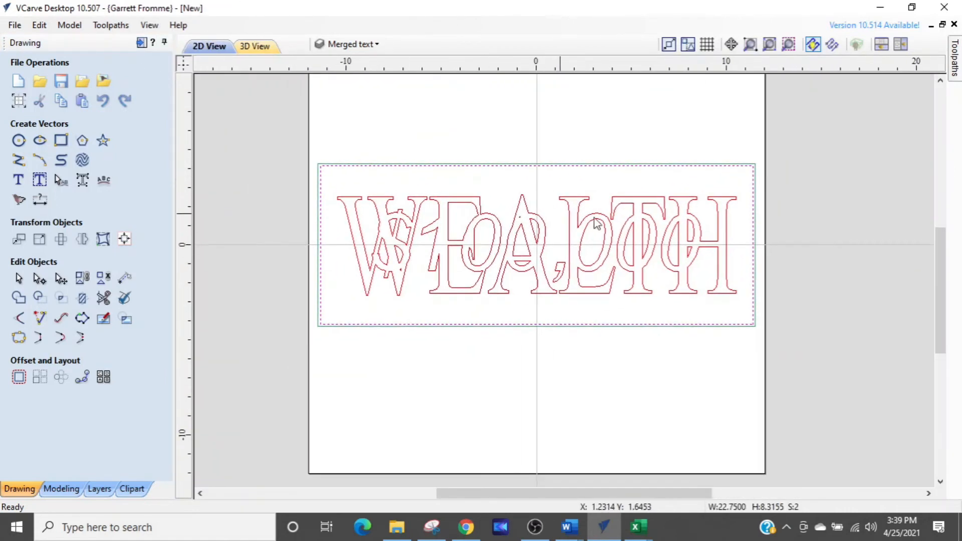
{"action": "left_click", "coordinate": [351, 45]}
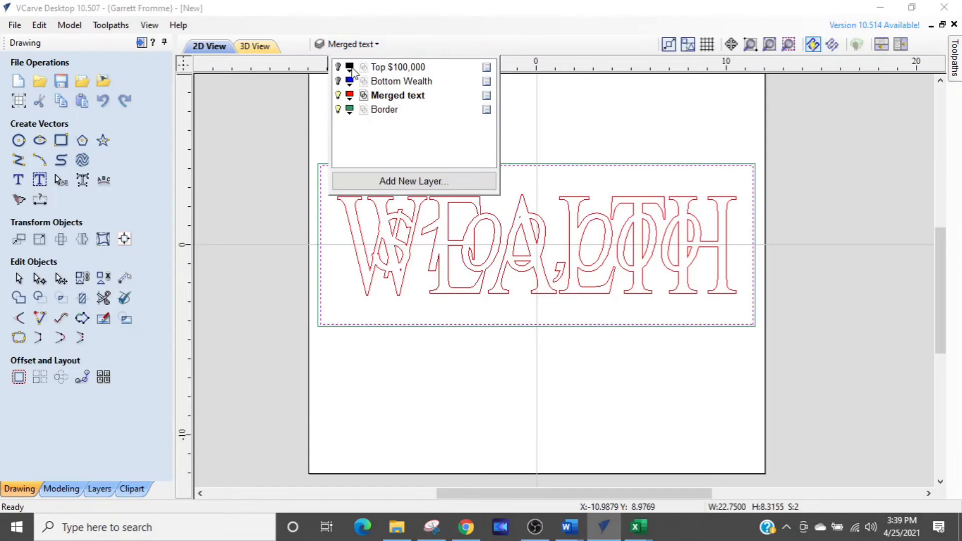
{"action": "left_click", "coordinate": [369, 68]}
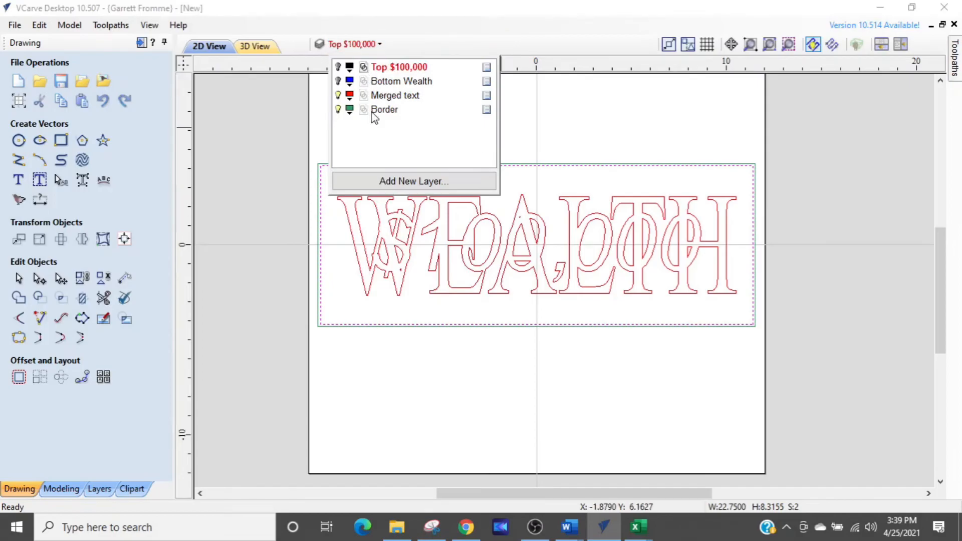
{"action": "left_click", "coordinate": [338, 67]}
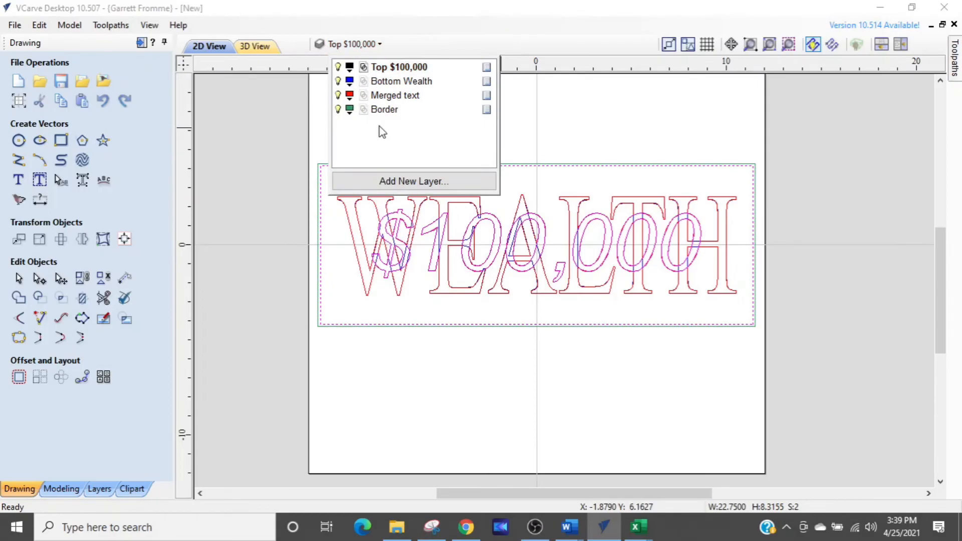
Delete all text vectors inside the border, keeping the two border rectangles
{"action": "left_click", "coordinate": [717, 186]}
{"action": "left_click_drag", "start_coordinate": [734, 187], "coordinate": [341, 311]}
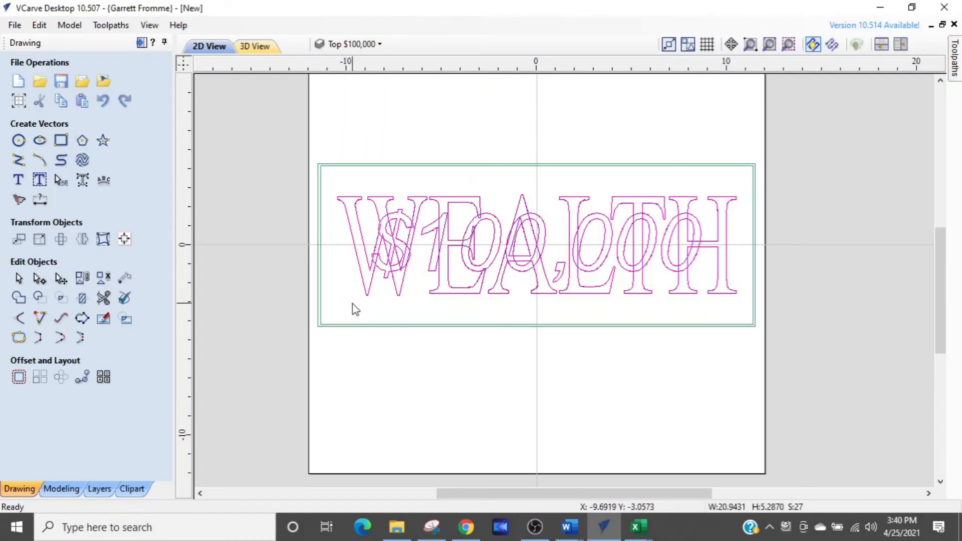
{"action": "key", "text": "Delete"}
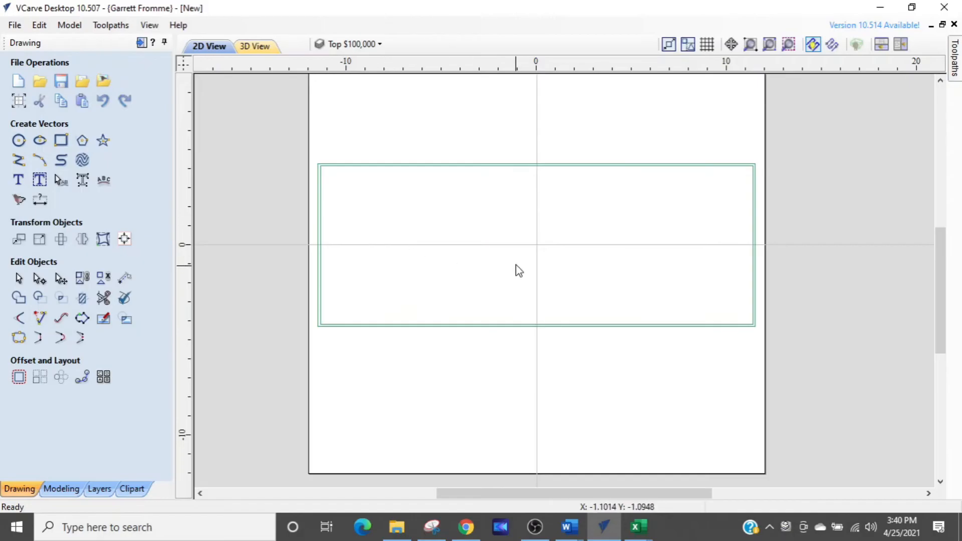
Create the text "CNC" in the Findel Display font
{"action": "scroll", "coordinate": [514, 266], "scroll_direction": "up", "scroll_amount": 2}
{"action": "scroll", "coordinate": [514, 266], "scroll_direction": "down", "scroll_amount": 2}
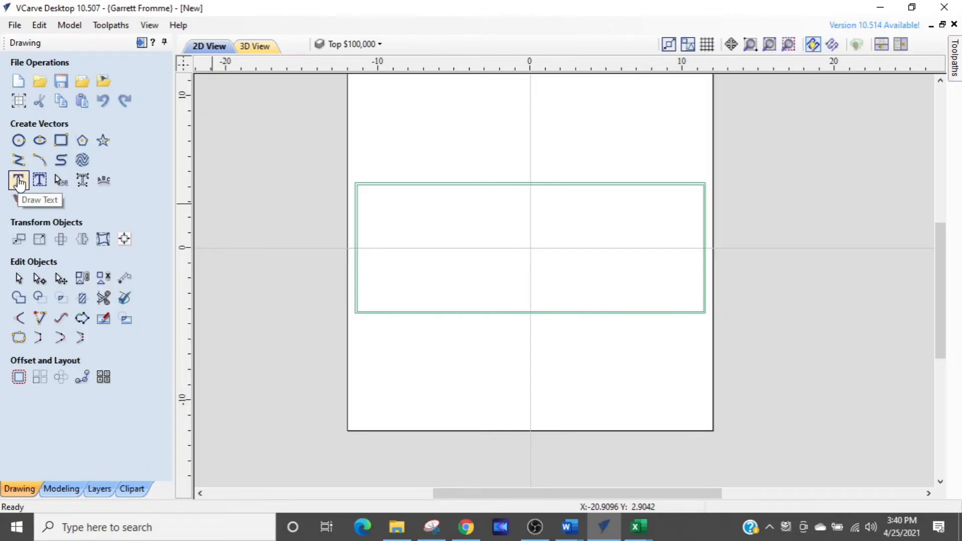
{"action": "left_click", "coordinate": [18, 180]}
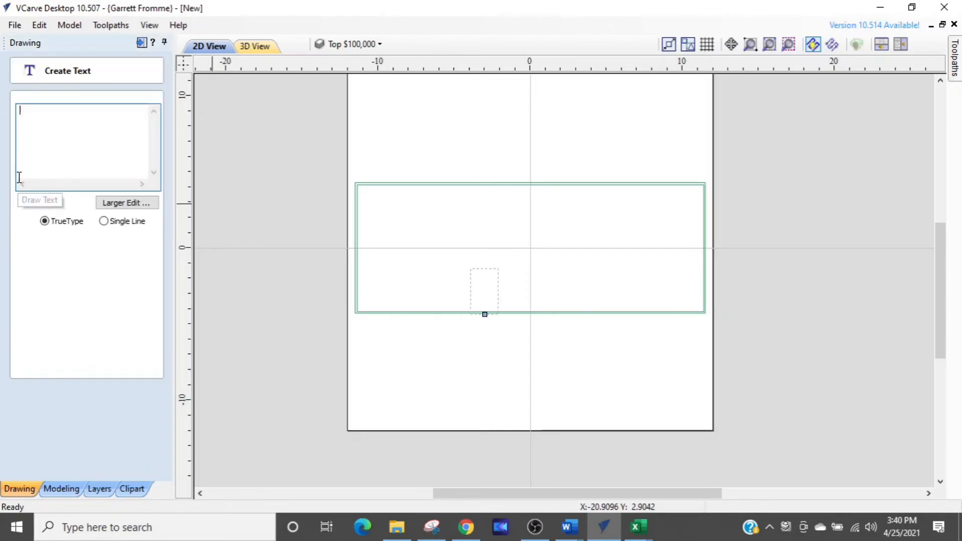
{"action": "type", "text": "CNC"}
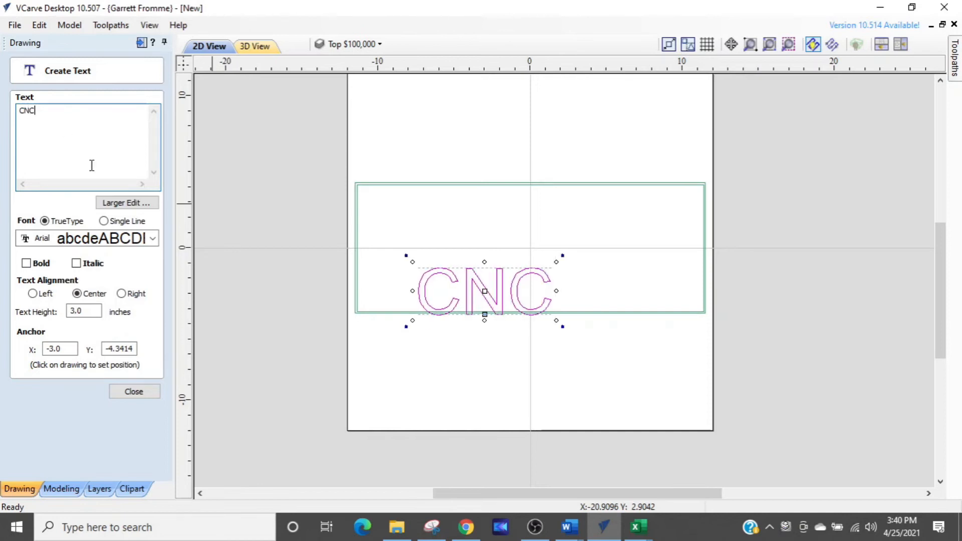
{"action": "left_click", "coordinate": [152, 238]}
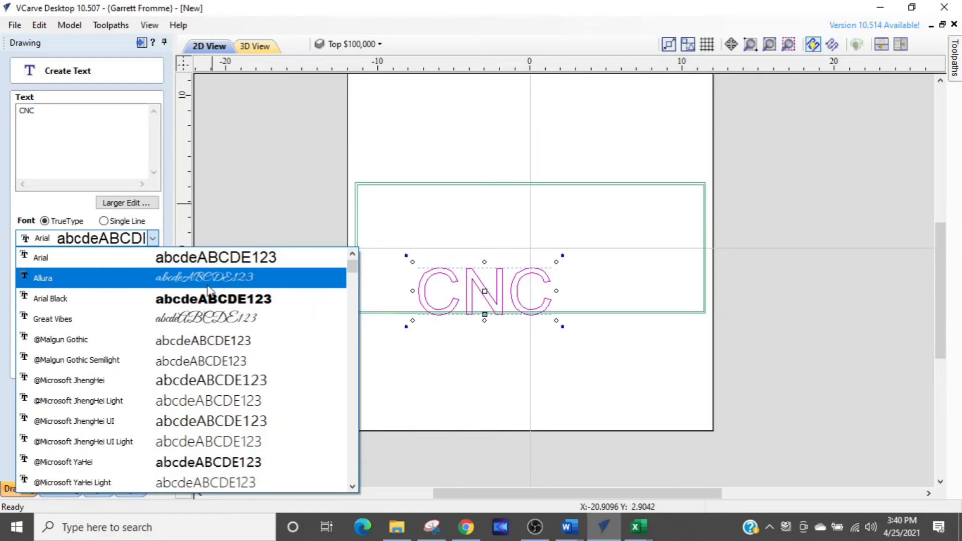
{"action": "key", "text": "f"}
{"action": "scroll", "coordinate": [122, 297], "scroll_direction": "down", "scroll_amount": 2}
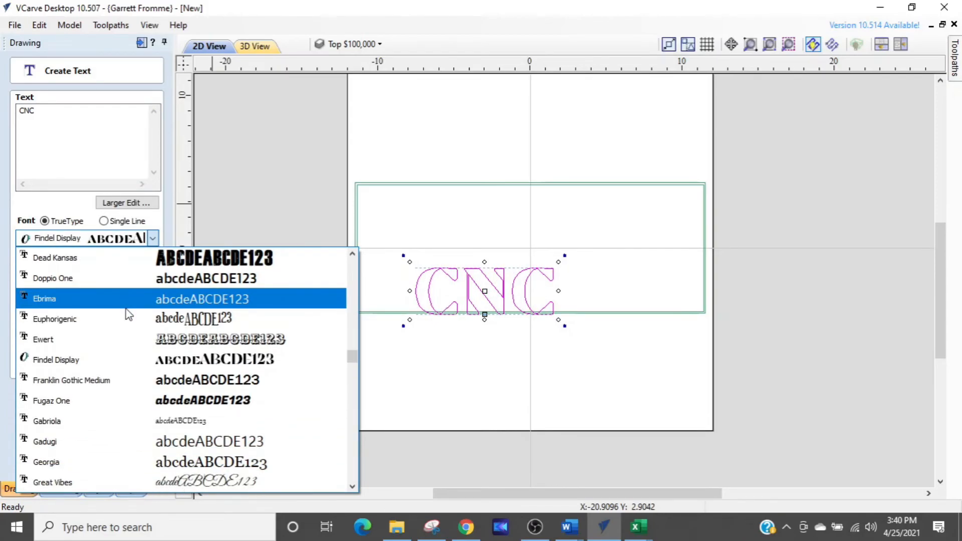
{"action": "left_click", "coordinate": [140, 360]}
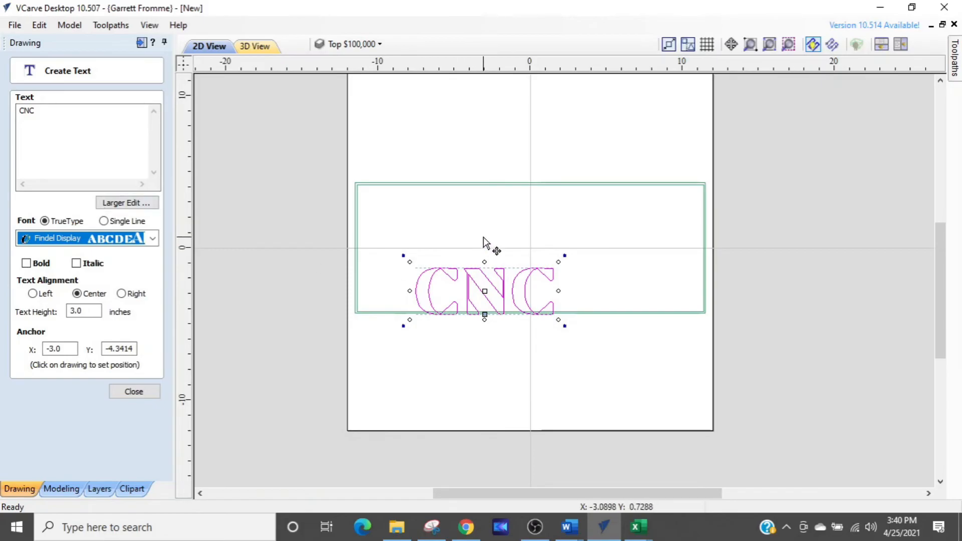
Add a separate text "I Love" in Times New Roman above the CNC text and finish text creation
{"action": "key", "text": "ctrl"}
{"action": "key", "text": "ctrl"}
{"action": "left_click", "coordinate": [535, 222]}
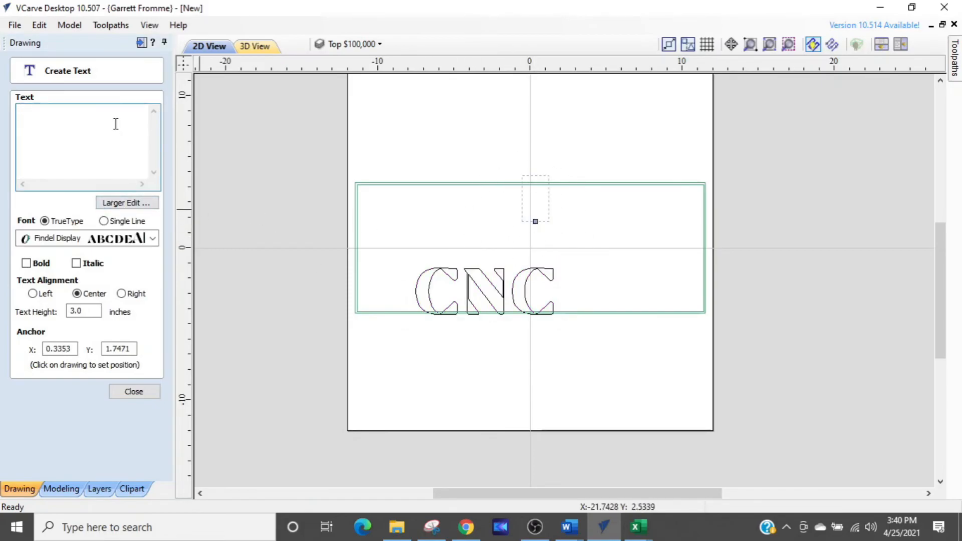
{"action": "type", "text": "I Love"}
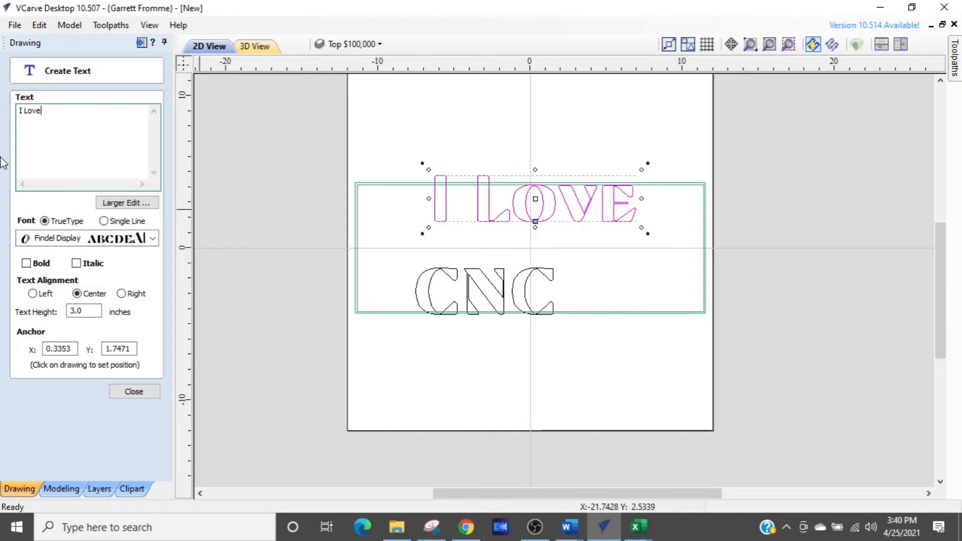
{"action": "left_click", "coordinate": [154, 239]}
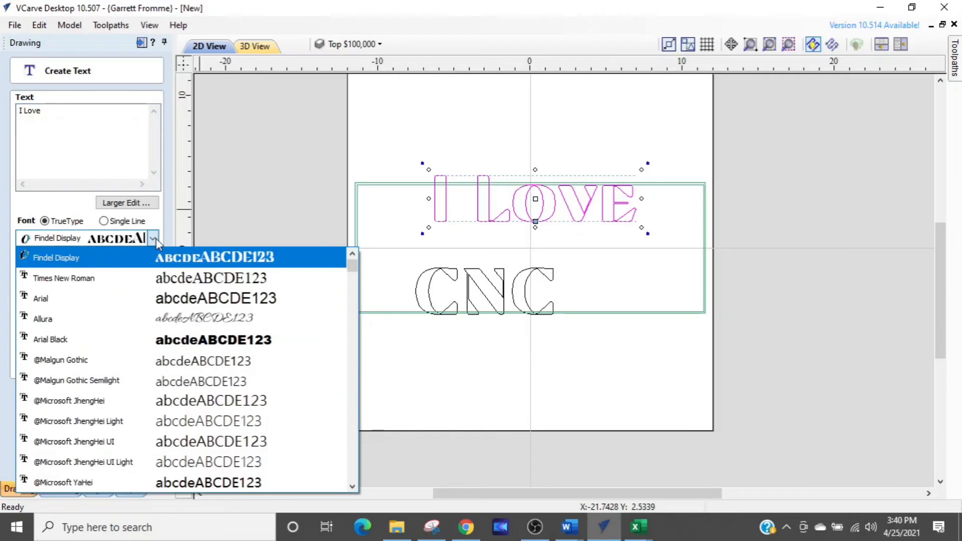
{"action": "left_click", "coordinate": [166, 283]}
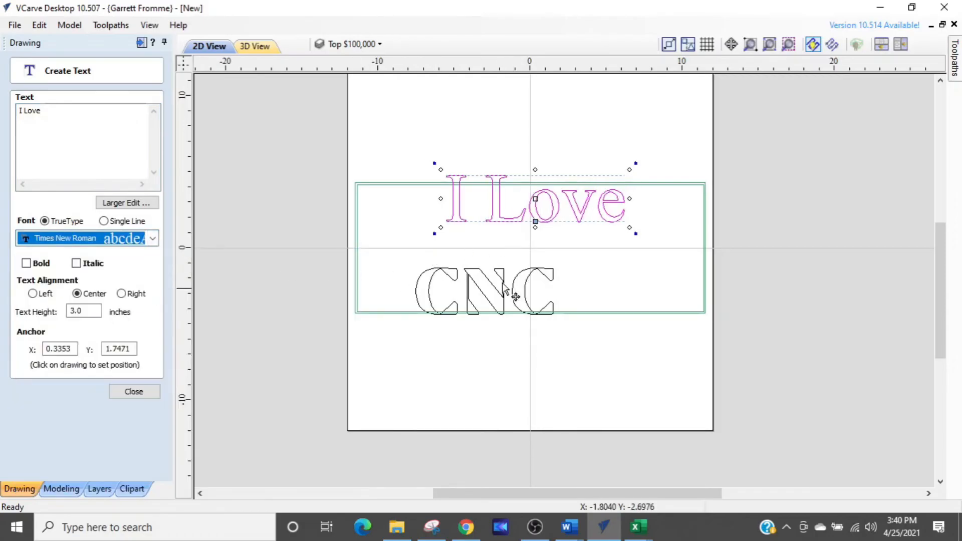
{"action": "left_click", "coordinate": [134, 392]}
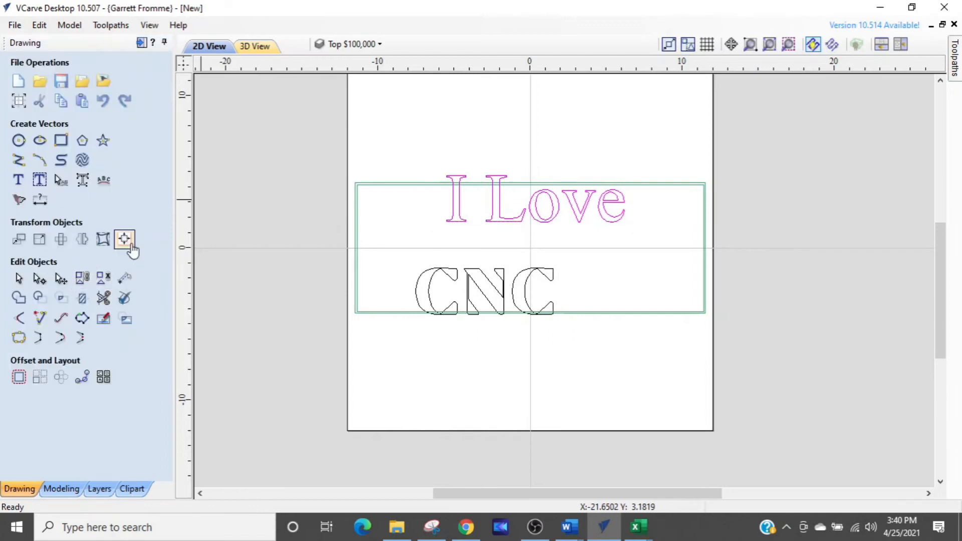
Center the "I Love" text and the "CNC" text individually on the material in both directions
{"action": "key", "text": "ctrl"}
{"action": "key", "text": "ctrl"}
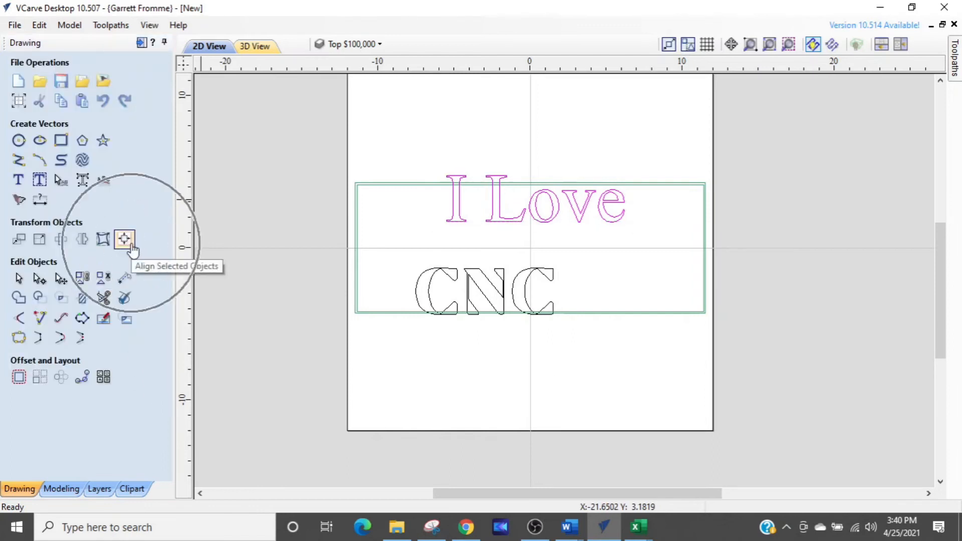
{"action": "left_click", "coordinate": [132, 244]}
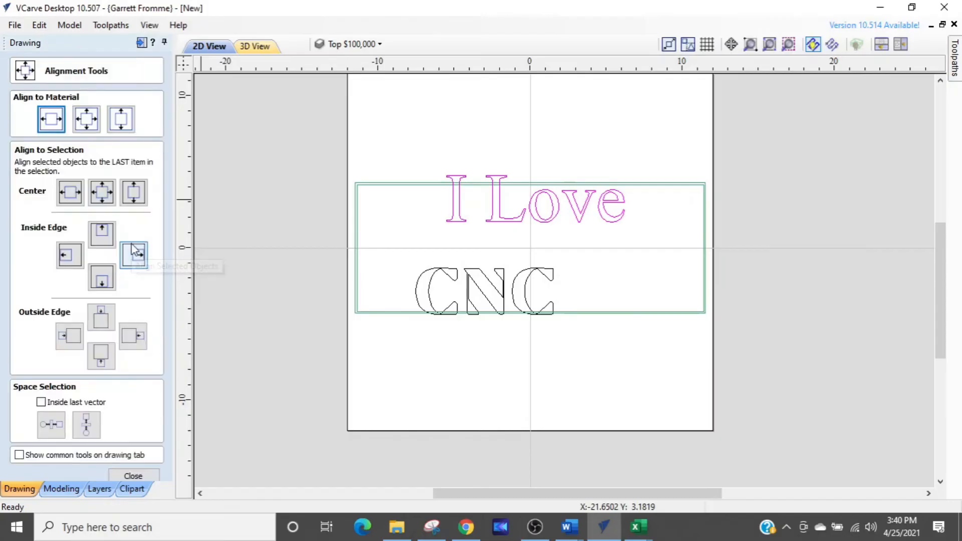
{"action": "left_click", "coordinate": [78, 124]}
{"action": "left_click", "coordinate": [400, 289]}
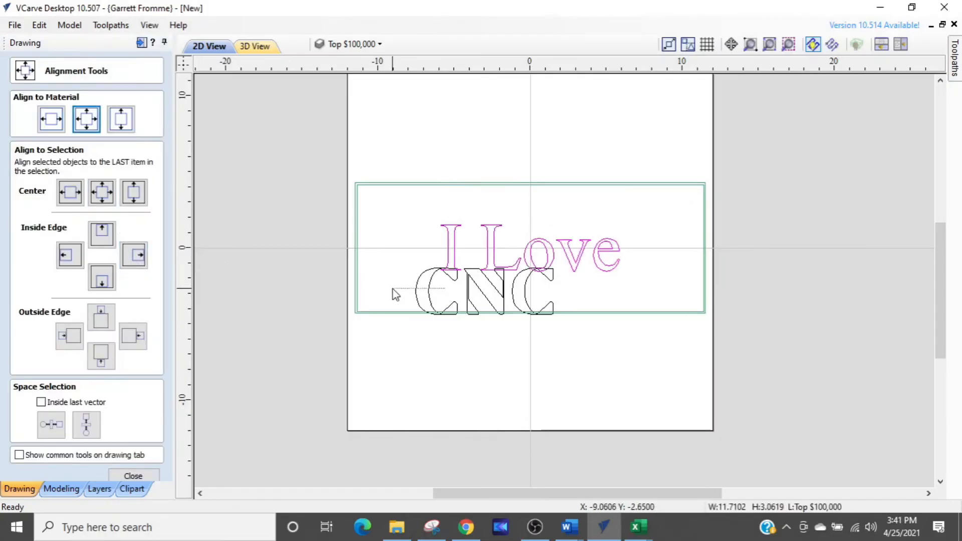
{"action": "left_click", "coordinate": [421, 290]}
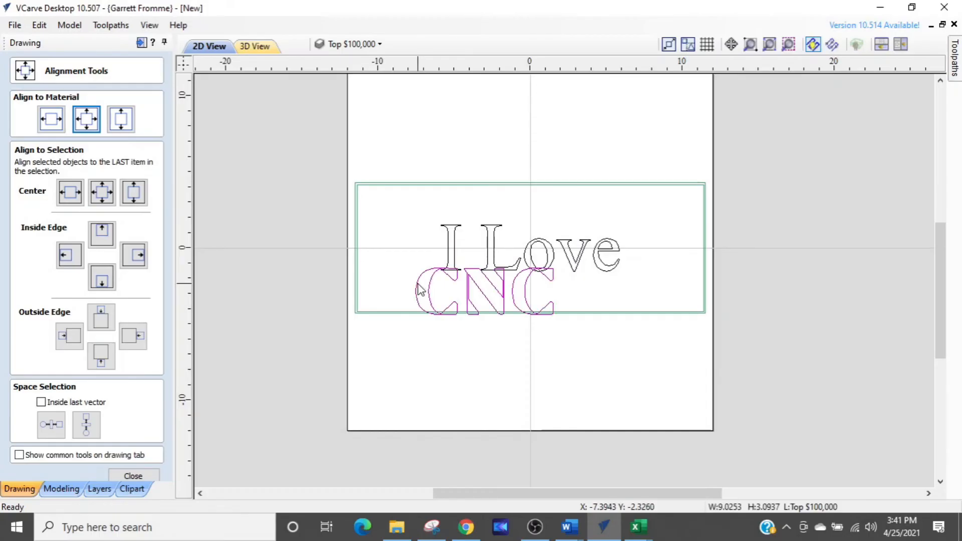
{"action": "left_click", "coordinate": [86, 121]}
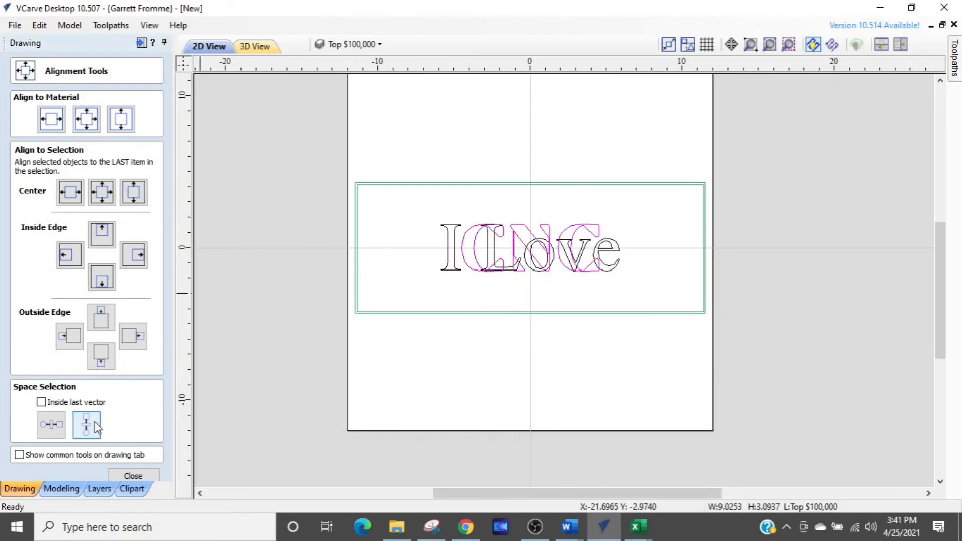
{"action": "left_click", "coordinate": [124, 474]}
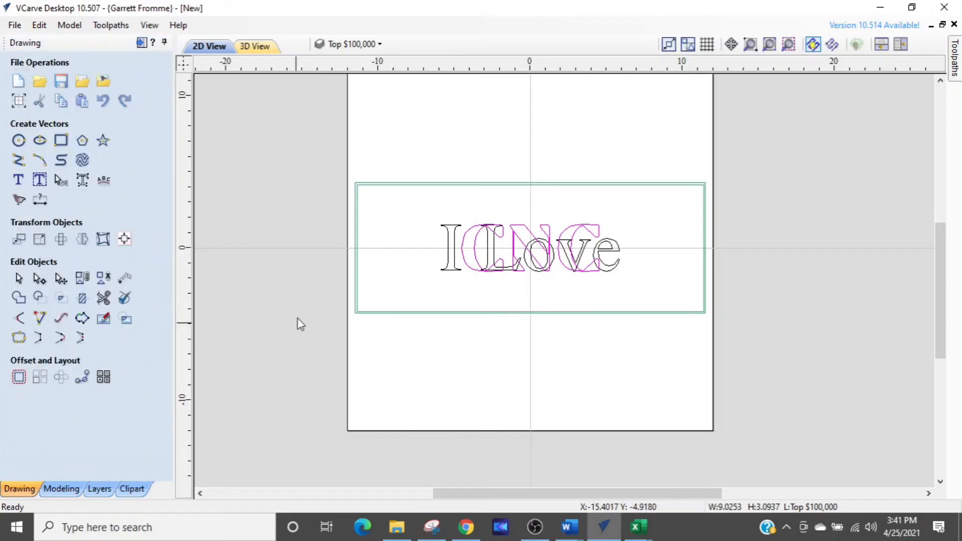
Try to rename the Bottom Wealth layer to "Bottom text"
{"action": "left_click", "coordinate": [355, 44]}
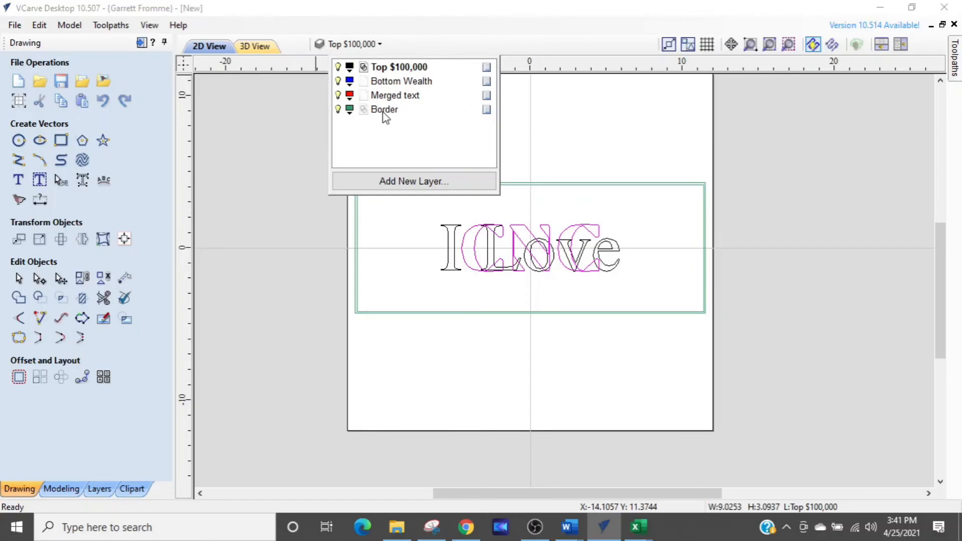
{"action": "scroll", "coordinate": [405, 239], "scroll_direction": "up", "scroll_amount": 2}
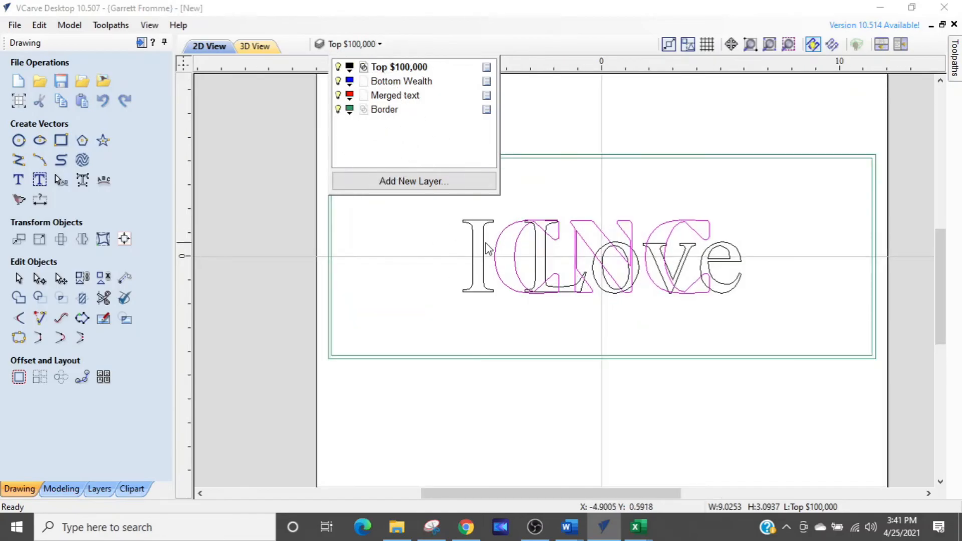
{"action": "scroll", "coordinate": [495, 252], "scroll_direction": "up", "scroll_amount": 3}
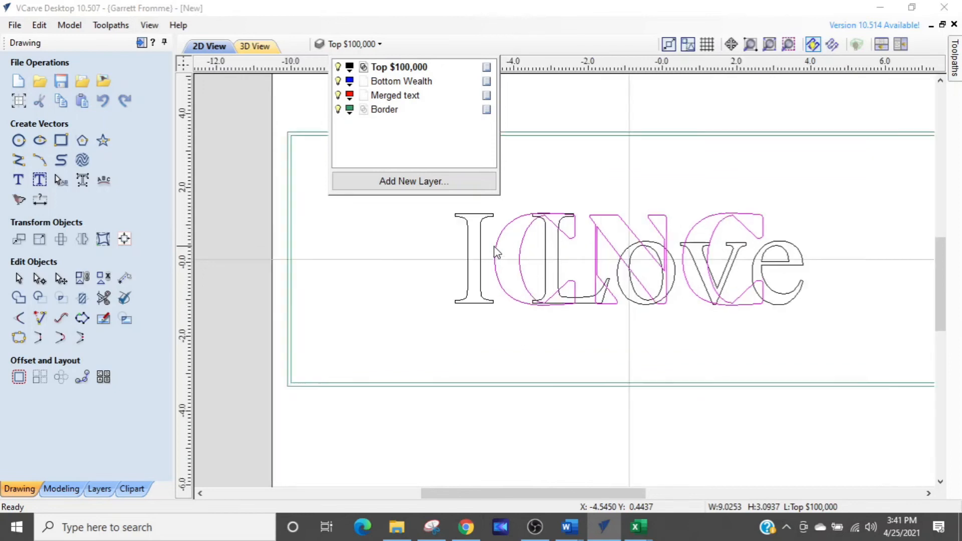
{"action": "scroll", "coordinate": [518, 256], "scroll_direction": "down", "scroll_amount": 1}
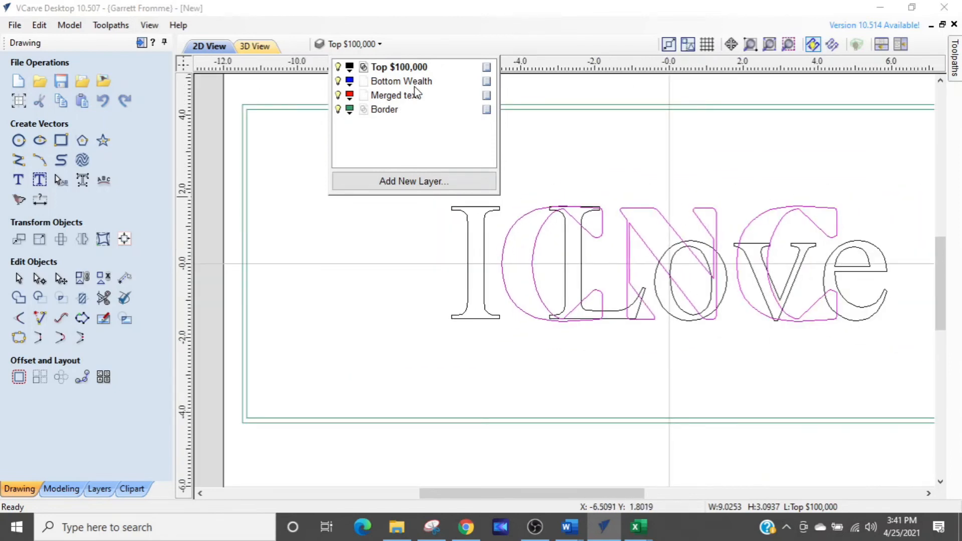
{"action": "key", "text": "ctrl"}
{"action": "key", "text": "ctrl"}
{"action": "key", "text": "ctrl"}
{"action": "key", "text": "ctrl"}
{"action": "double_click", "coordinate": [419, 81]}
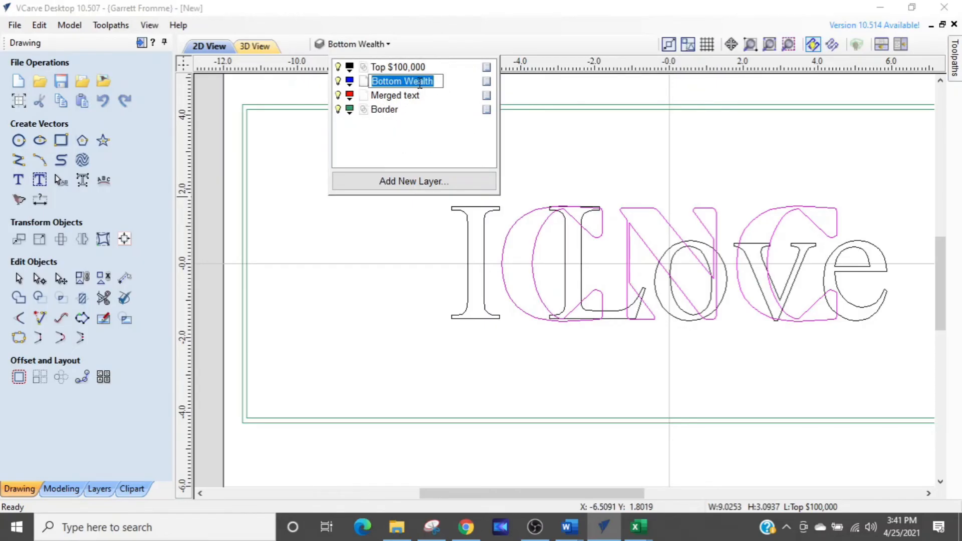
{"action": "type", "text": "Bottom text"}
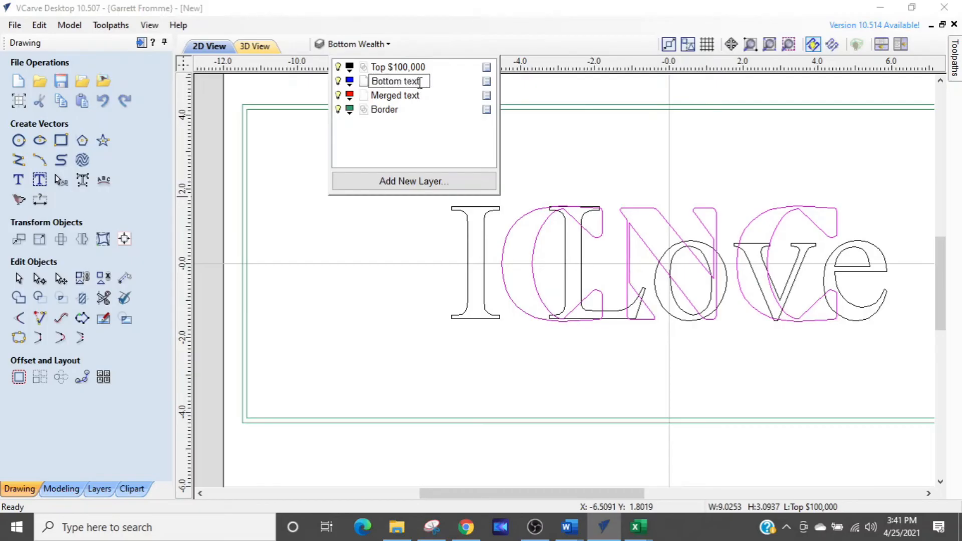
{"action": "left_click", "coordinate": [521, 229]}
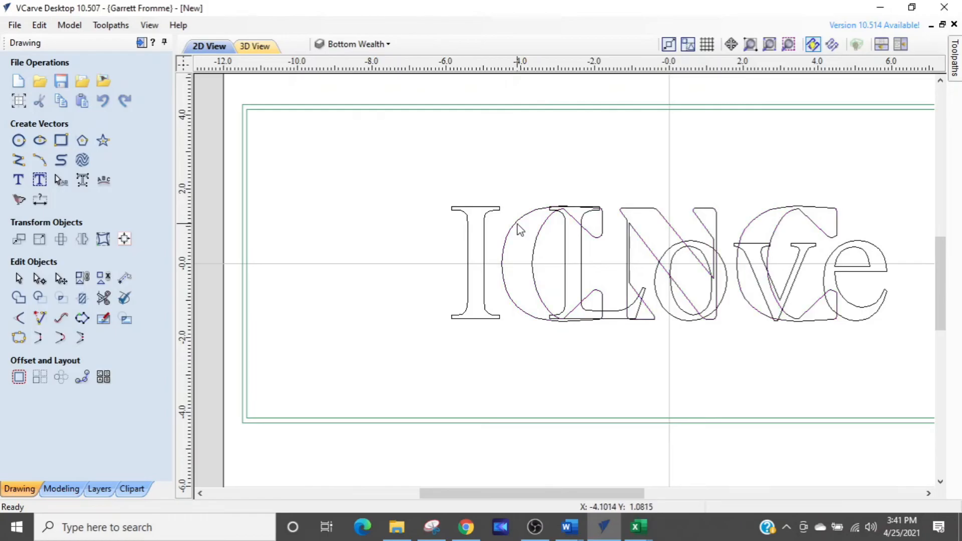
Select the CNC text and check the layers' contents by switching their visibility off and back on
{"action": "left_click", "coordinate": [519, 227]}
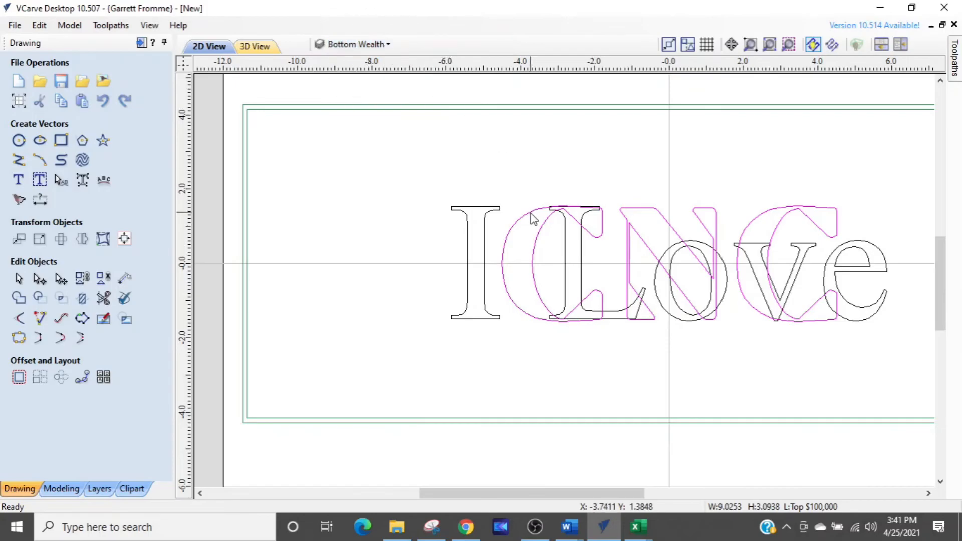
{"action": "left_click", "coordinate": [370, 44]}
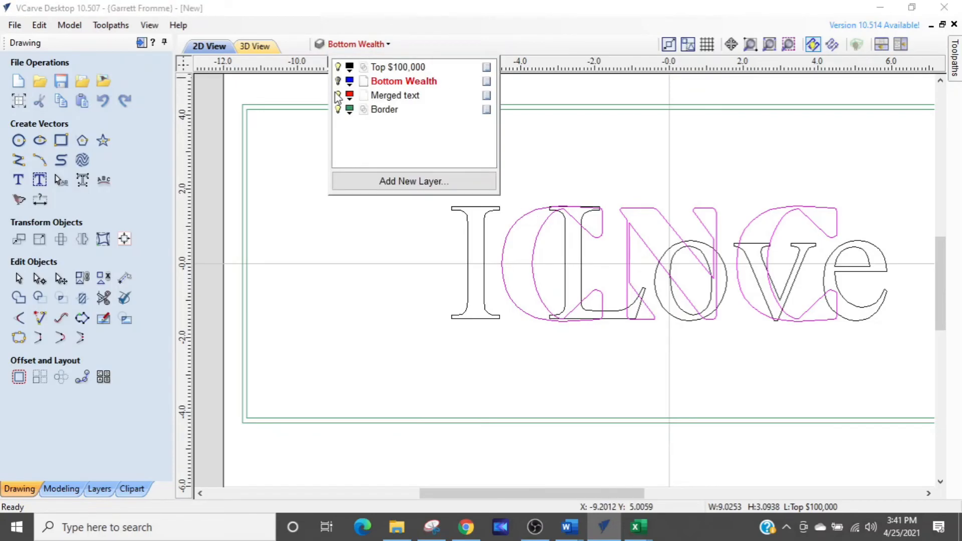
{"action": "left_click", "coordinate": [338, 110]}
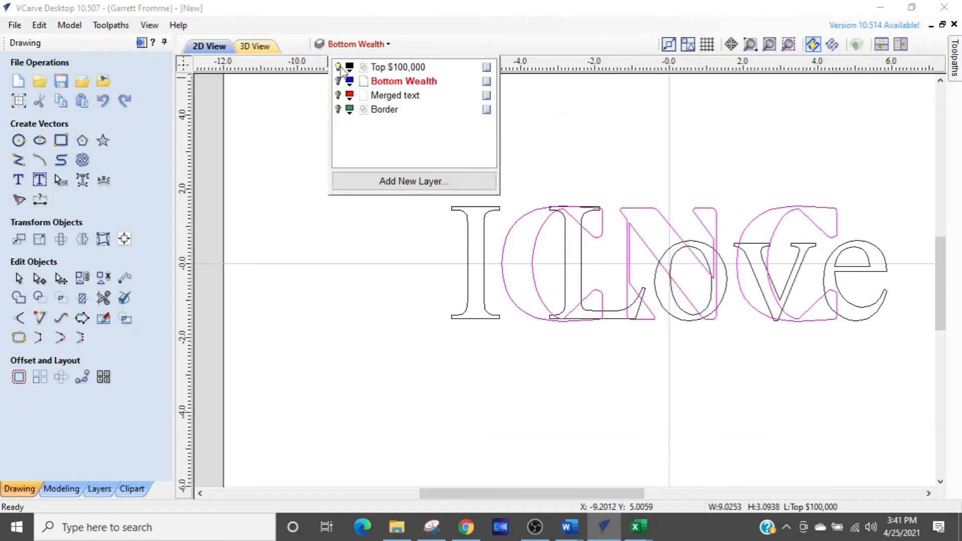
{"action": "left_click", "coordinate": [338, 67]}
{"action": "left_click", "coordinate": [338, 67]}
{"action": "left_click", "coordinate": [339, 81]}
{"action": "left_click", "coordinate": [338, 109]}
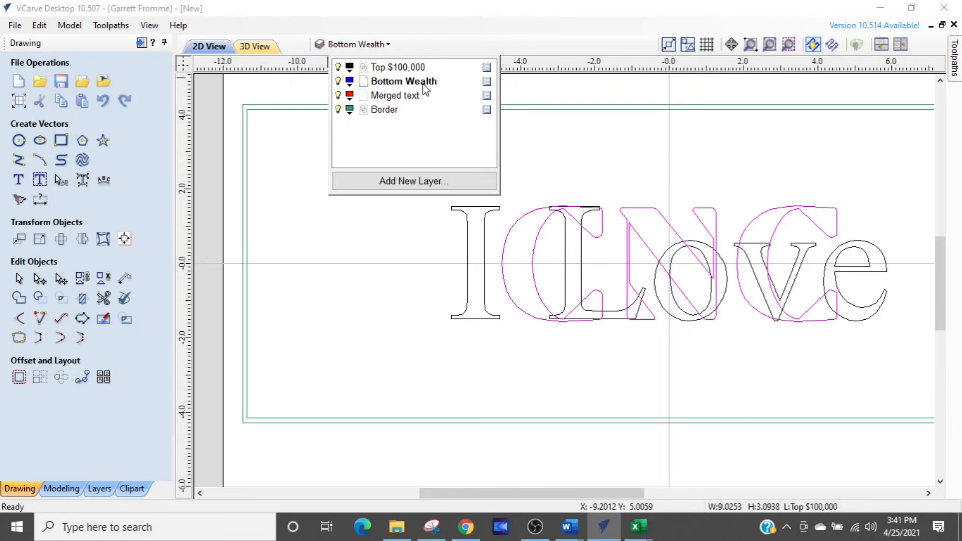
Move the selected CNC text to the Bottom Wealth layer
{"action": "right_click", "coordinate": [524, 217]}
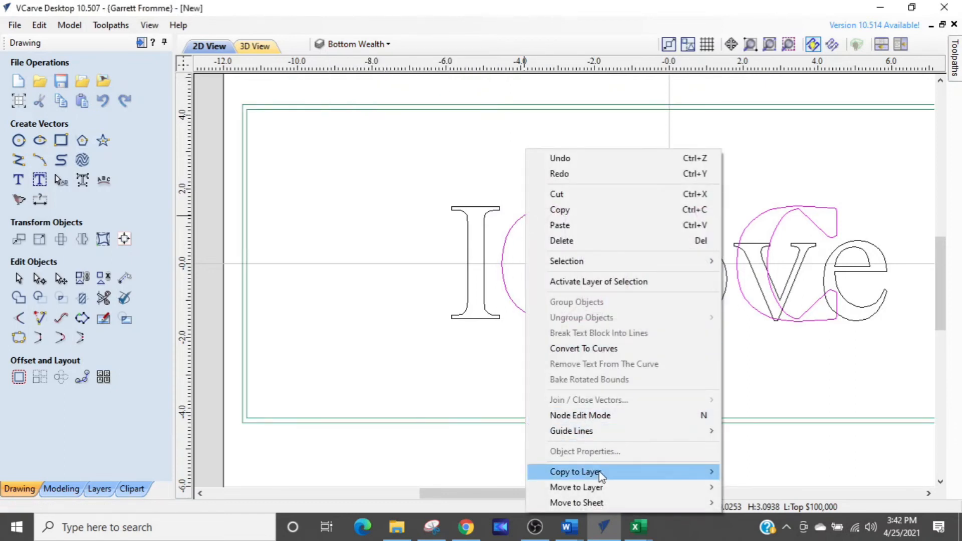
{"action": "mouse_move", "coordinate": [605, 493]}
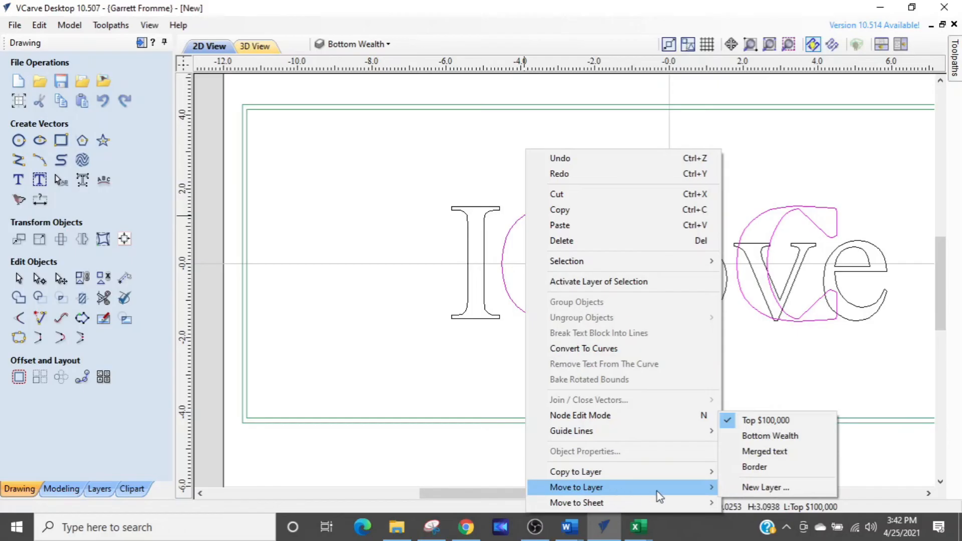
{"action": "left_click", "coordinate": [757, 436]}
Enlarge the CNC text about its center to about 17.94 by 6.15, and the I Love text to about 15.37 by 4.02
{"action": "scroll", "coordinate": [481, 228], "scroll_direction": "down", "scroll_amount": 2}
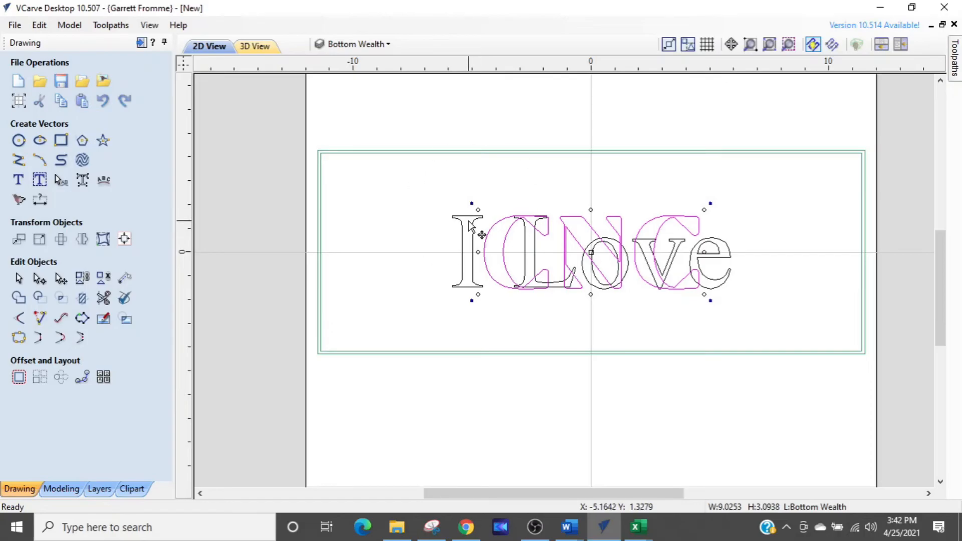
{"action": "left_click_drag", "start_coordinate": [450, 189], "coordinate": [429, 178]}
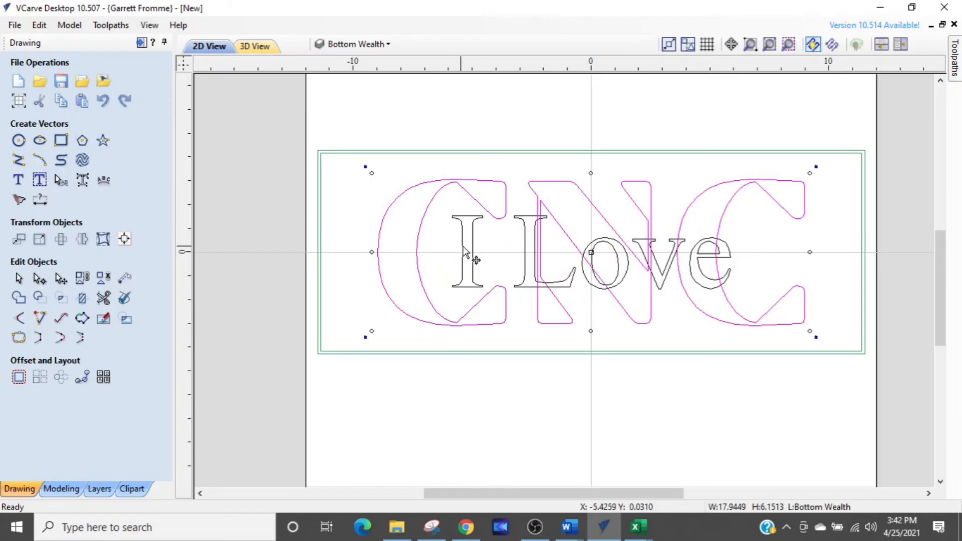
{"action": "left_click", "coordinate": [465, 250]}
{"action": "left_click", "coordinate": [466, 253]}
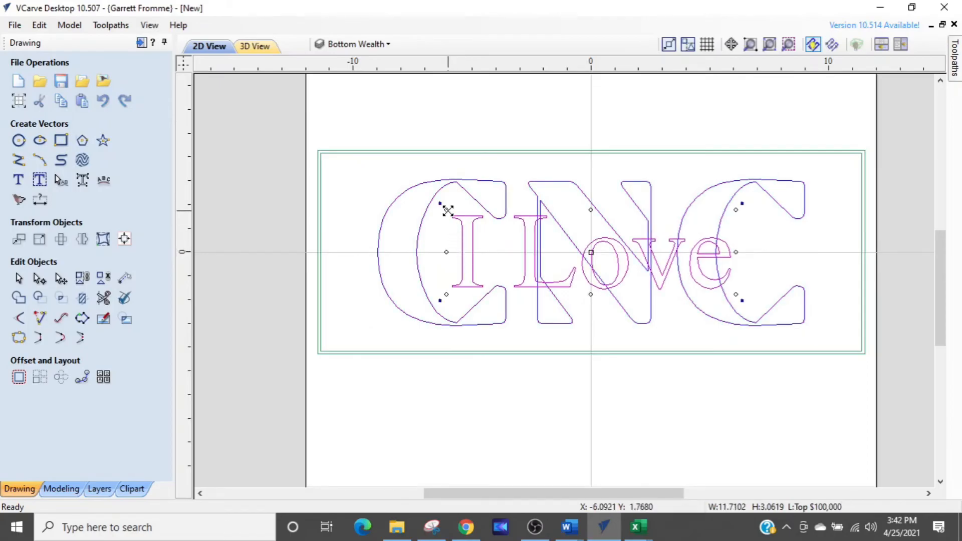
{"action": "left_click_drag", "start_coordinate": [446, 208], "coordinate": [434, 205]}
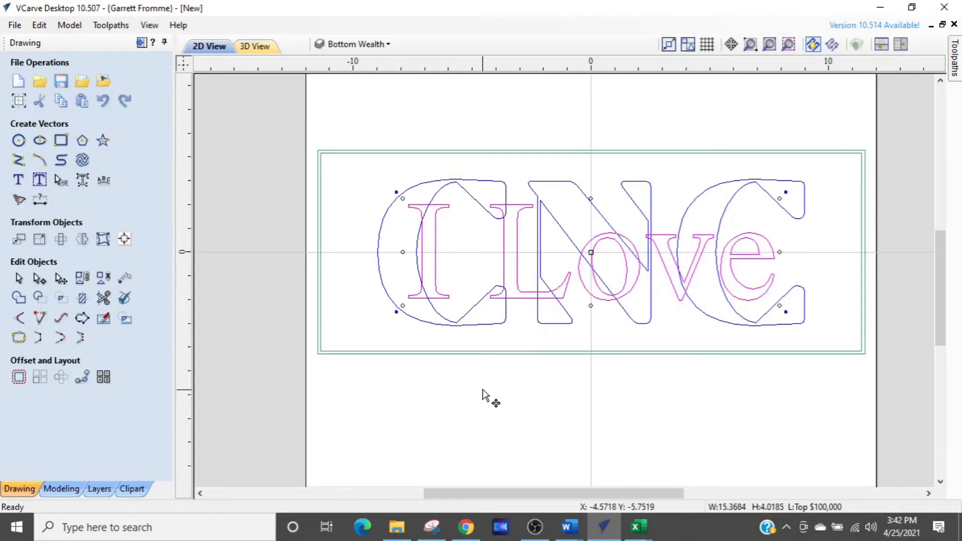
{"action": "scroll", "coordinate": [493, 327], "scroll_direction": "down", "scroll_amount": 1}
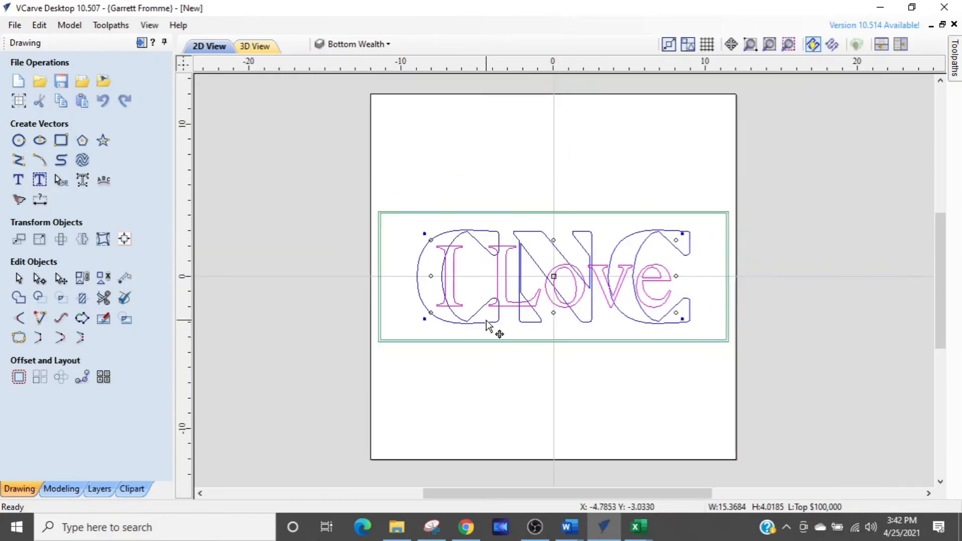
{"action": "scroll", "coordinate": [500, 335], "scroll_direction": "up", "scroll_amount": 1}
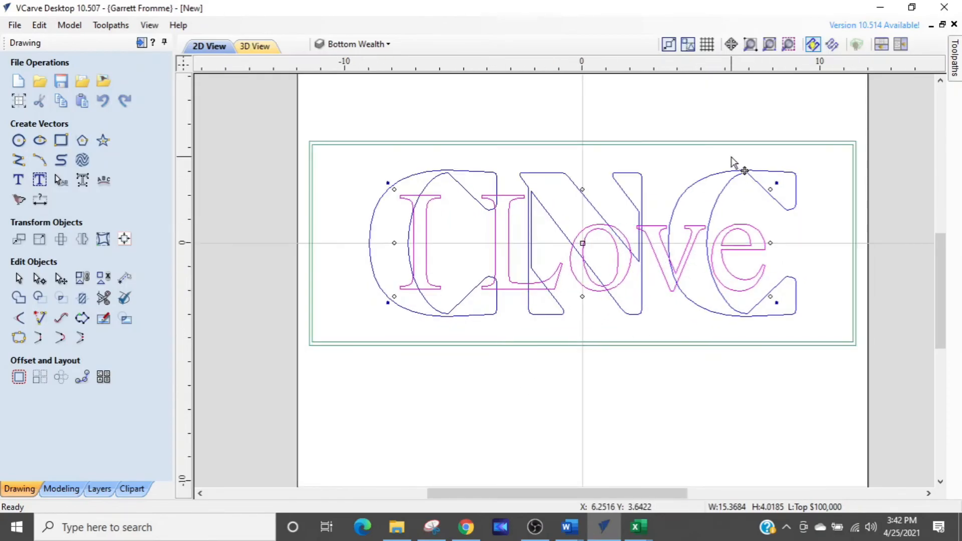
Select both the I Love and CNC texts without the border and copy them to the Merged text layer
{"action": "left_click", "coordinate": [732, 161]}
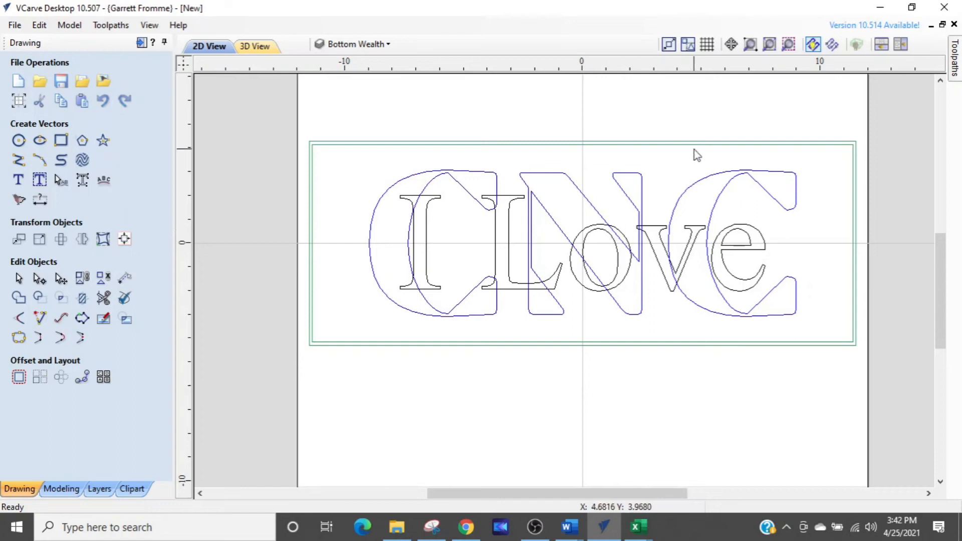
{"action": "left_click_drag", "start_coordinate": [691, 161], "coordinate": [598, 230]}
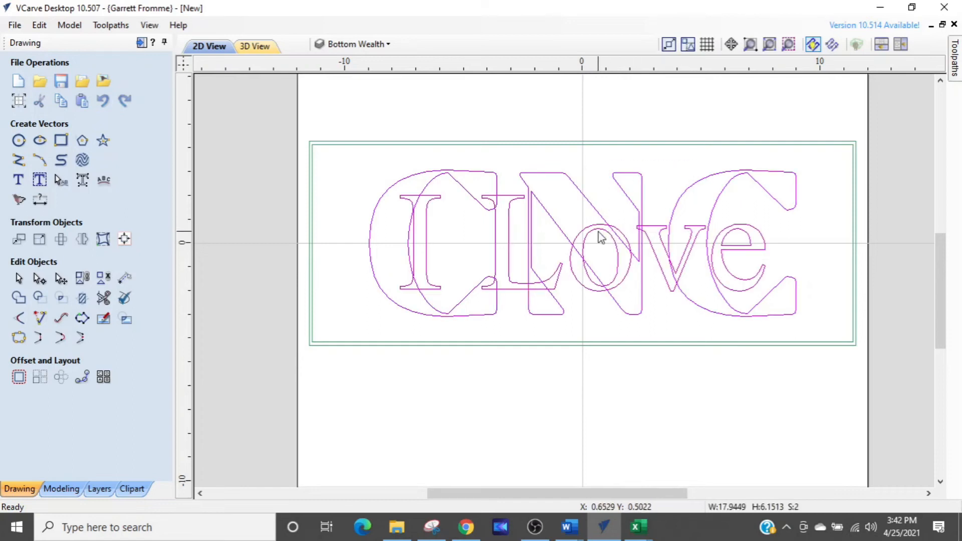
{"action": "right_click", "coordinate": [629, 201]}
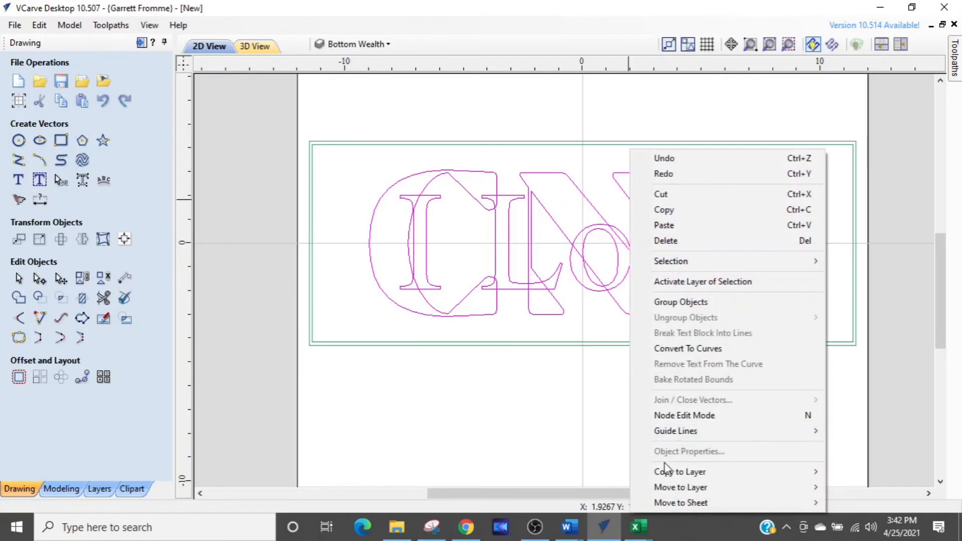
{"action": "mouse_move", "coordinate": [670, 476]}
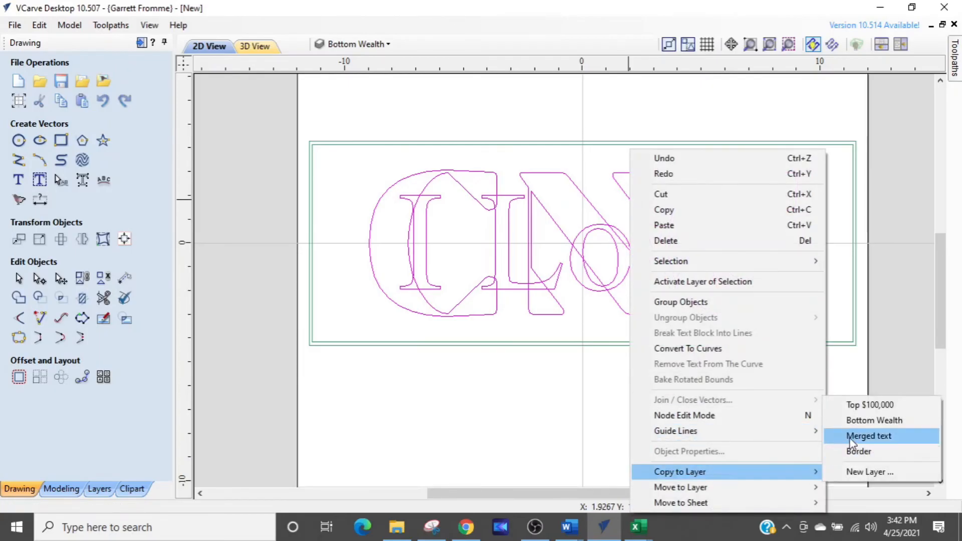
{"action": "left_click", "coordinate": [856, 436]}
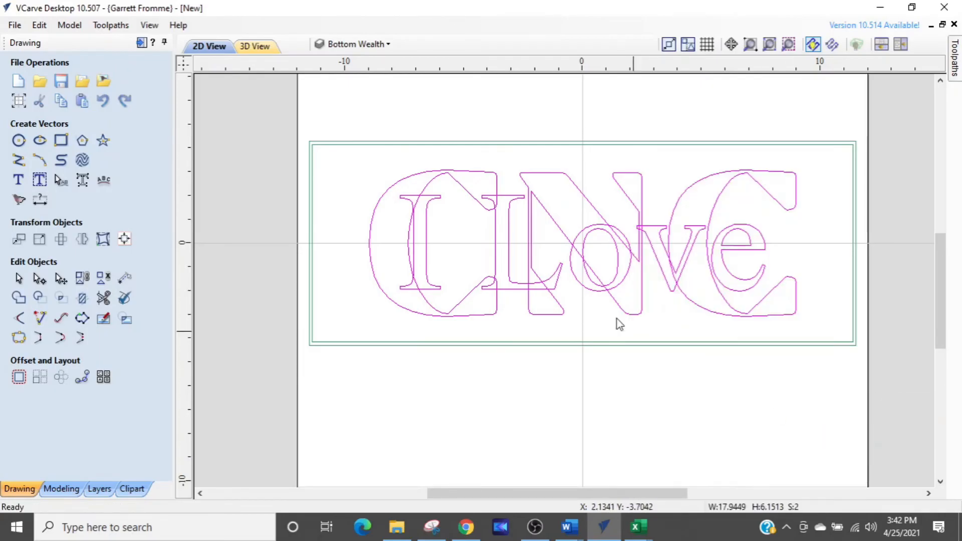
Check each text layer on its own against the border, leaving only the Merged text and Border layers shown
{"action": "left_click", "coordinate": [378, 44]}
{"action": "left_click", "coordinate": [338, 81]}
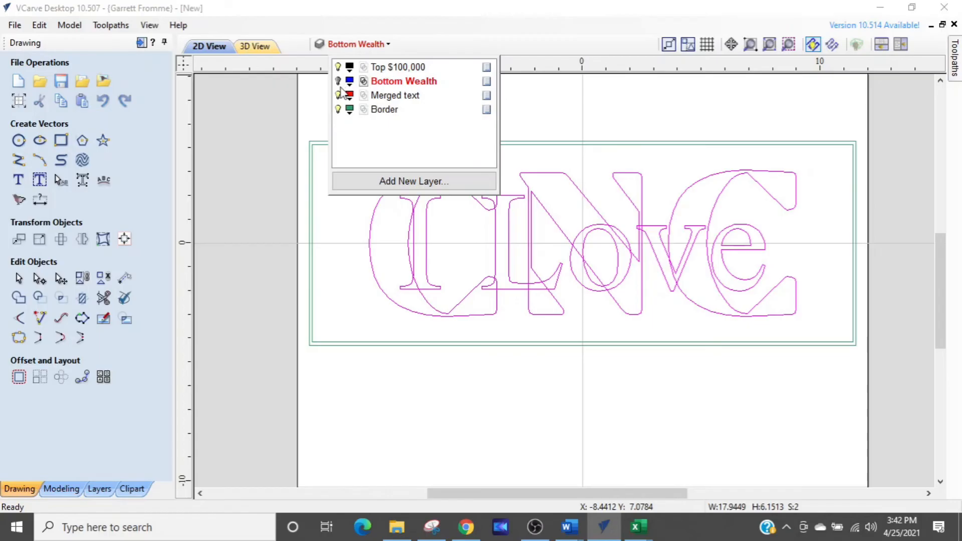
{"action": "left_click", "coordinate": [337, 95]}
{"action": "left_click", "coordinate": [338, 109]}
{"action": "left_click", "coordinate": [338, 110]}
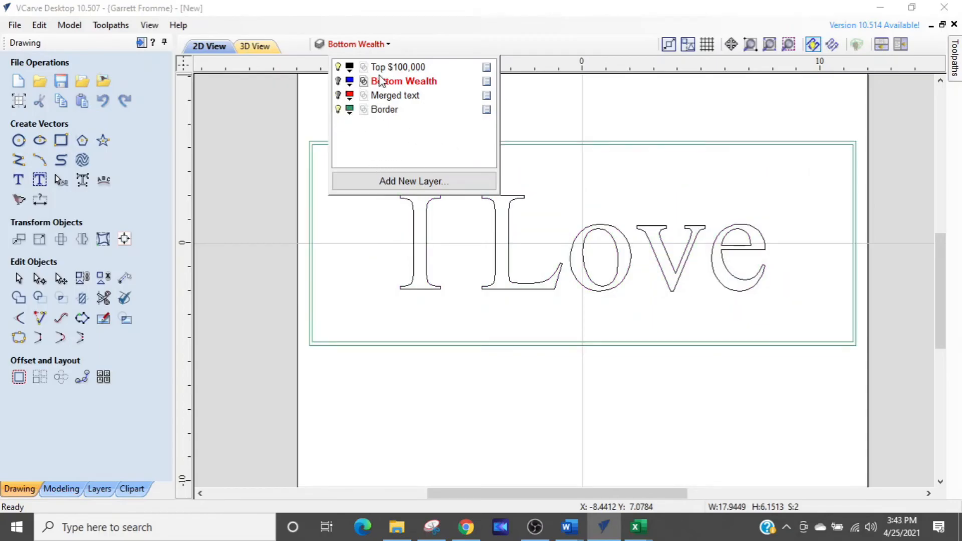
{"action": "left_click", "coordinate": [337, 109]}
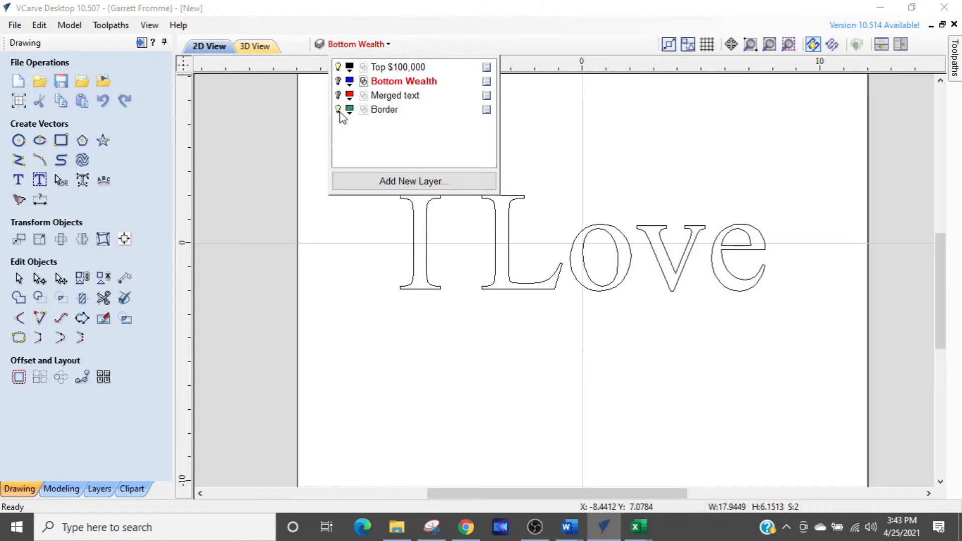
{"action": "left_click", "coordinate": [338, 110]}
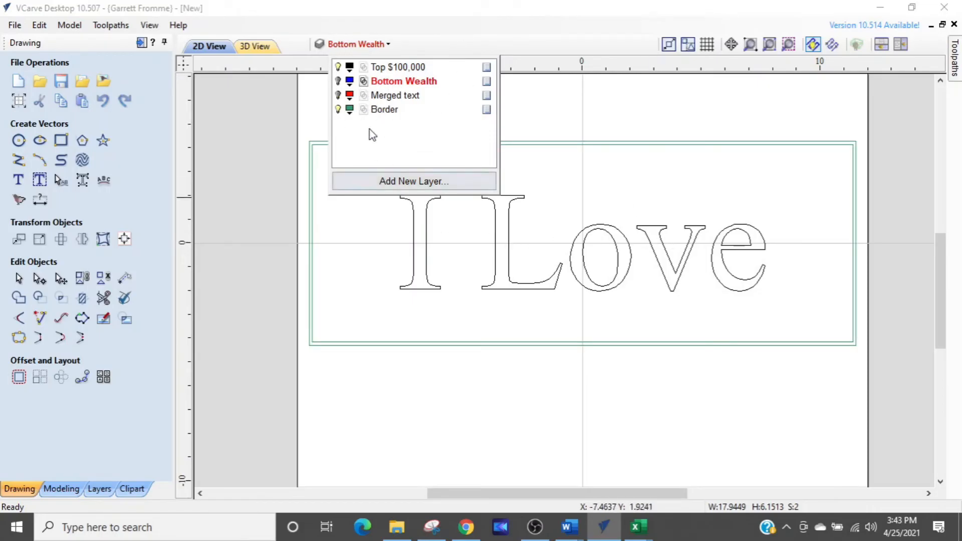
{"action": "left_click", "coordinate": [339, 67]}
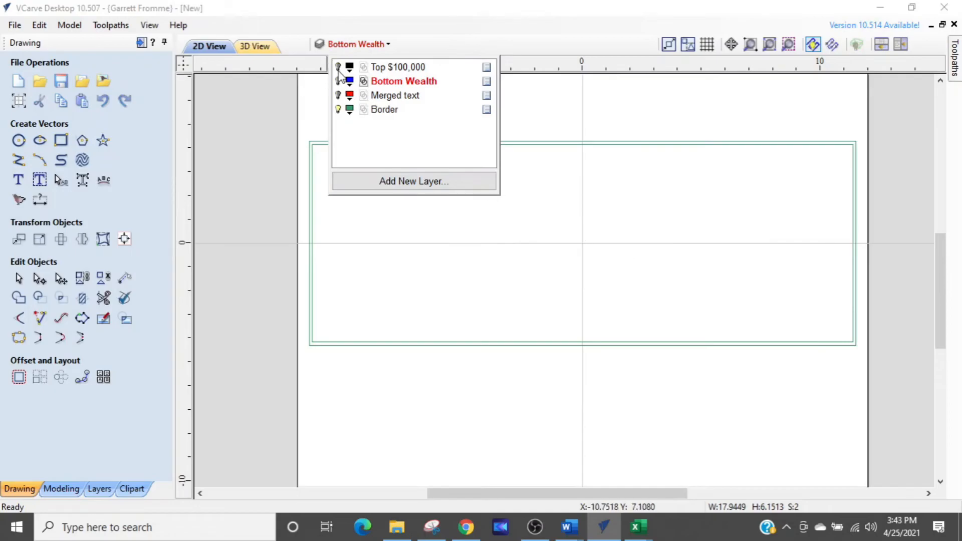
{"action": "left_click", "coordinate": [338, 81]}
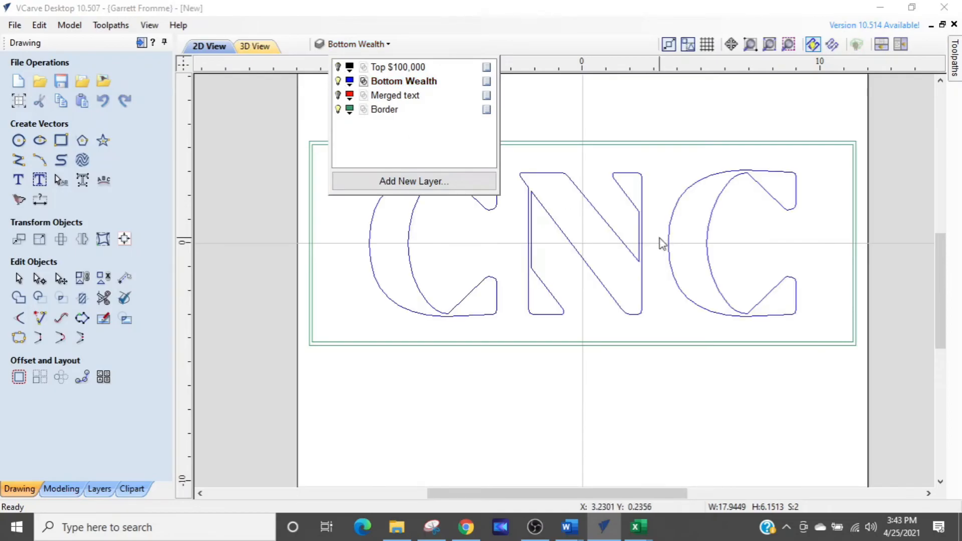
{"action": "left_click", "coordinate": [338, 82]}
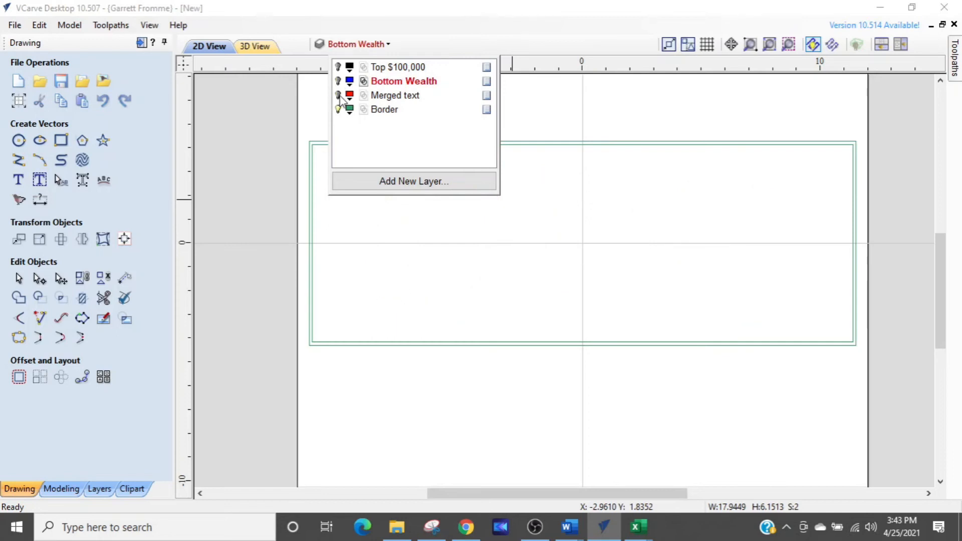
{"action": "left_click", "coordinate": [338, 95]}
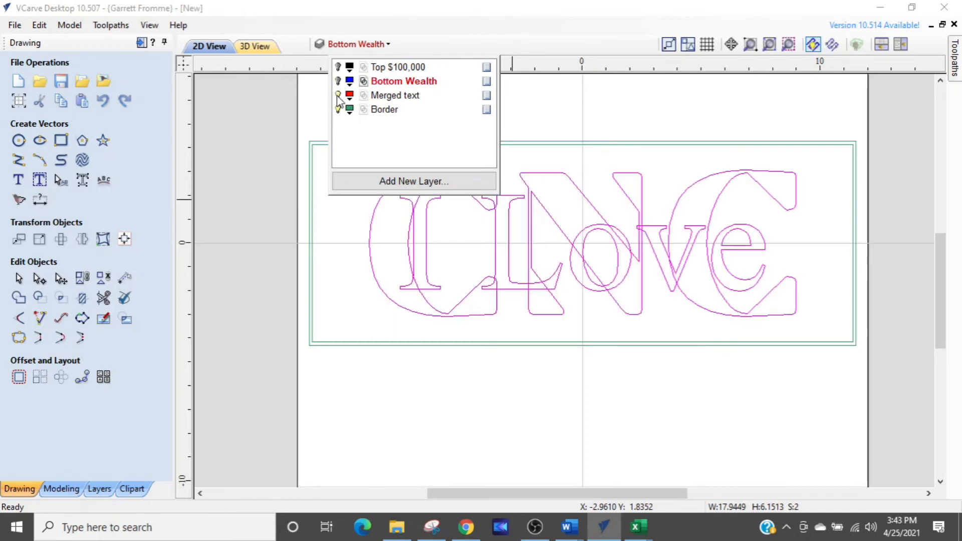
Make Merged text the active layer
{"action": "left_click", "coordinate": [398, 101]}
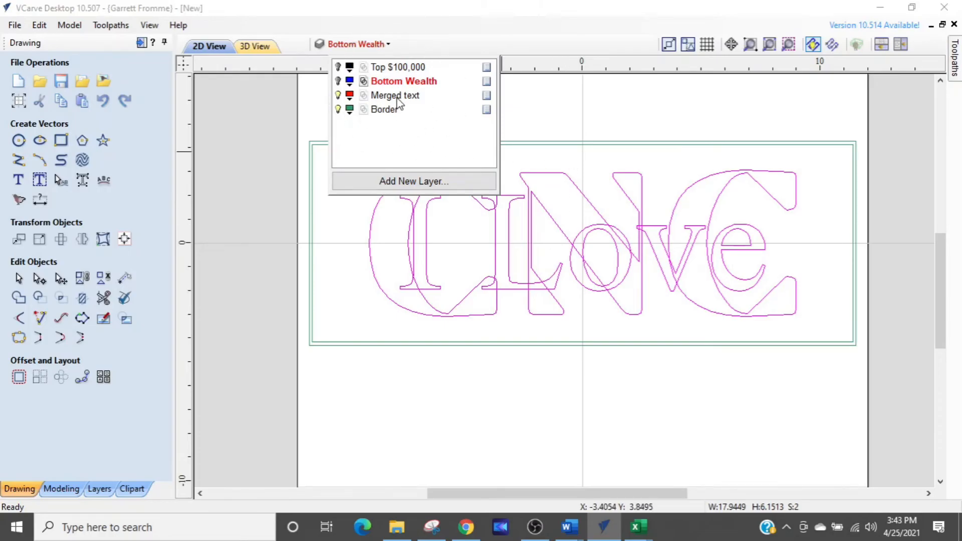
{"action": "left_click", "coordinate": [379, 44]}
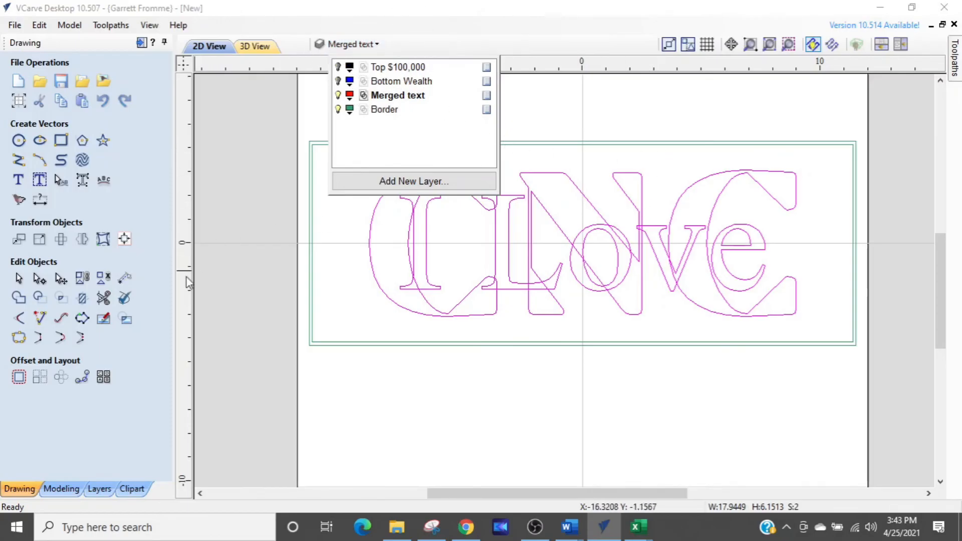
{"action": "left_click", "coordinate": [22, 276]}
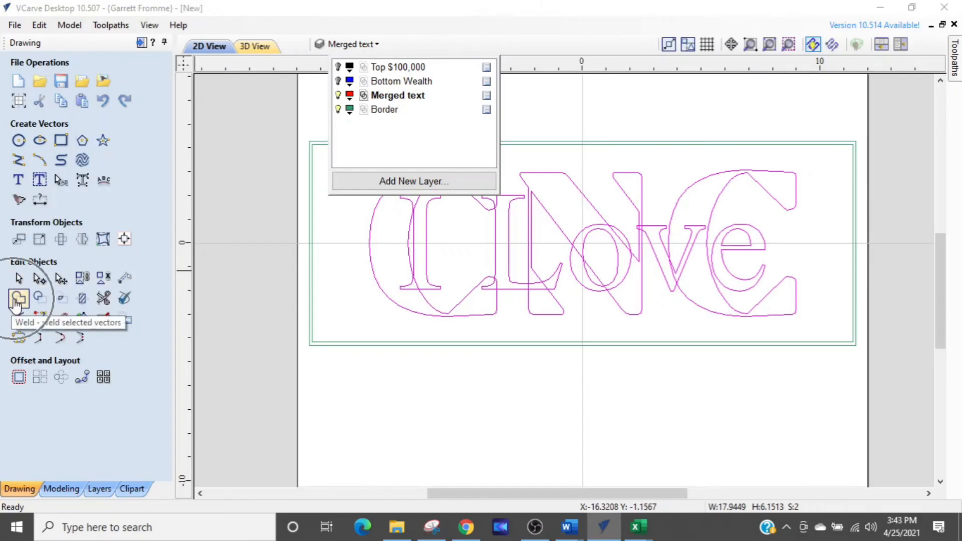
Weld the overlapping I Love and CNC texts, replacing the original objects, and clear the selection
{"action": "left_click", "coordinate": [18, 299]}
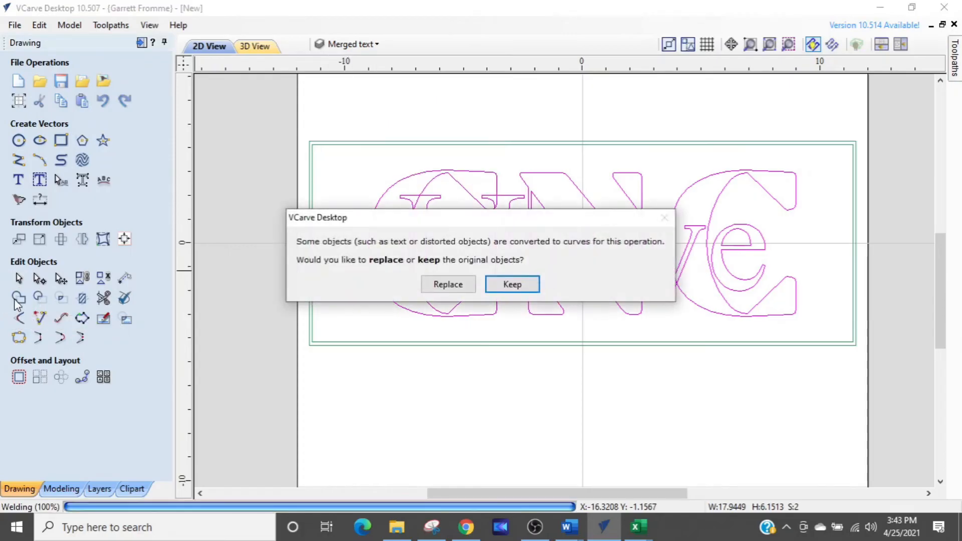
{"action": "left_click", "coordinate": [437, 291]}
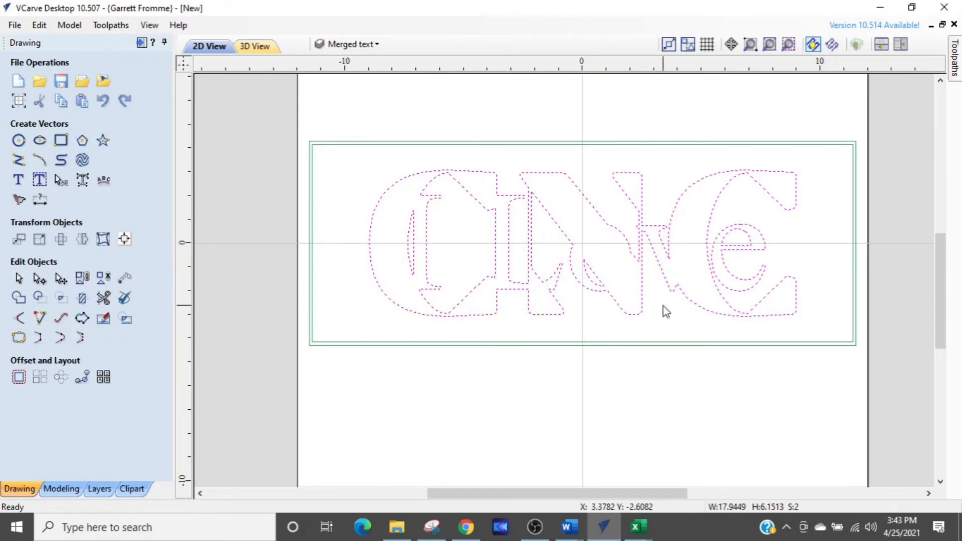
{"action": "left_click", "coordinate": [277, 141]}
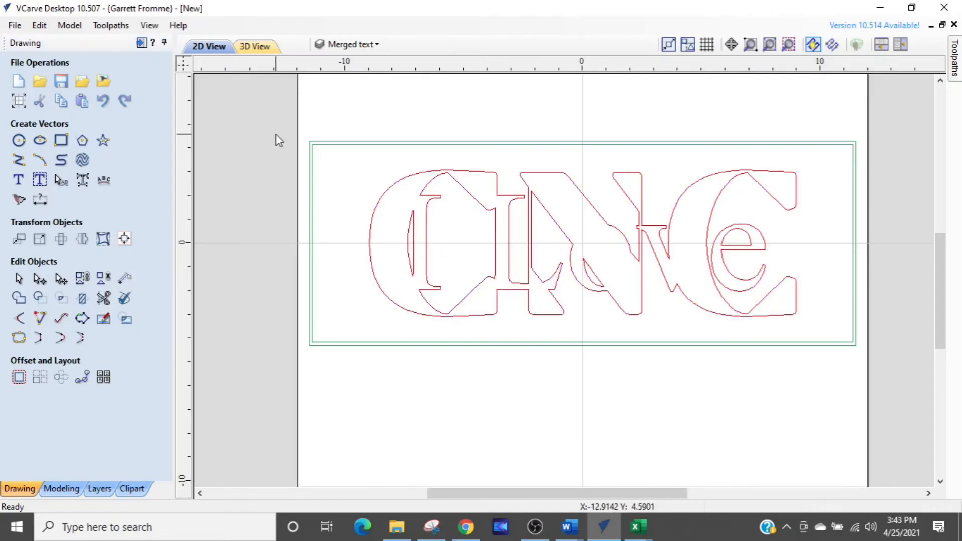
Bring up the toolpath operations and show only the Top $100,000 and Border layers, hiding Merged text
{"action": "left_click", "coordinate": [142, 42]}
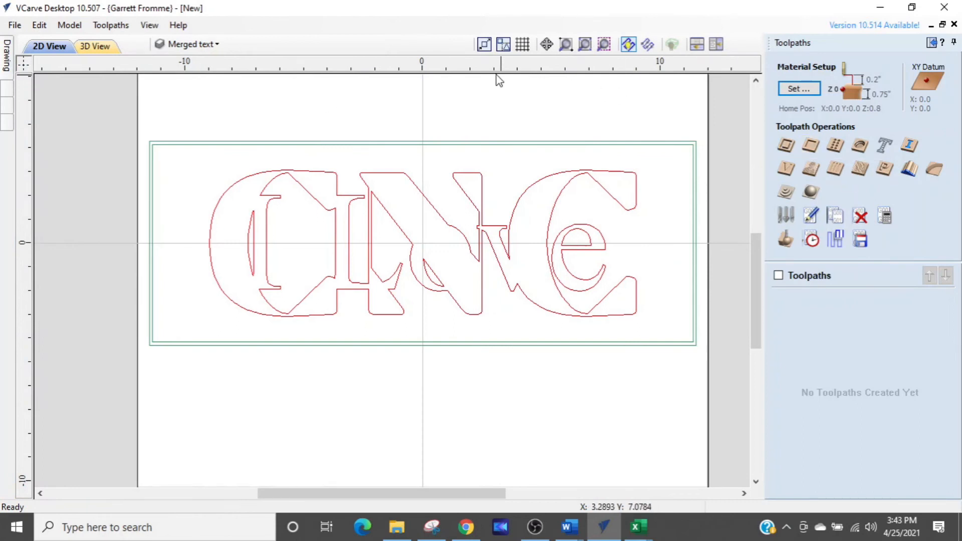
{"action": "left_click", "coordinate": [204, 45]}
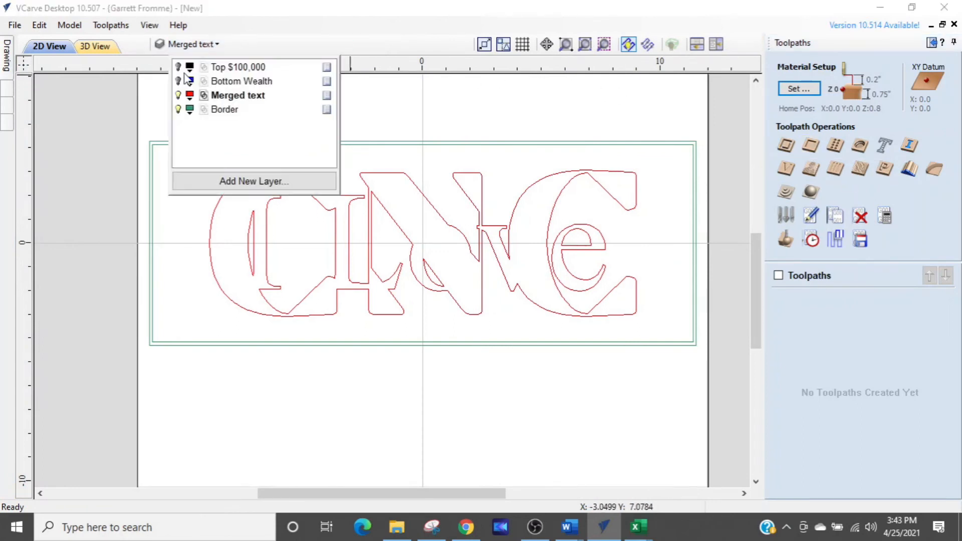
{"action": "left_click", "coordinate": [178, 95]}
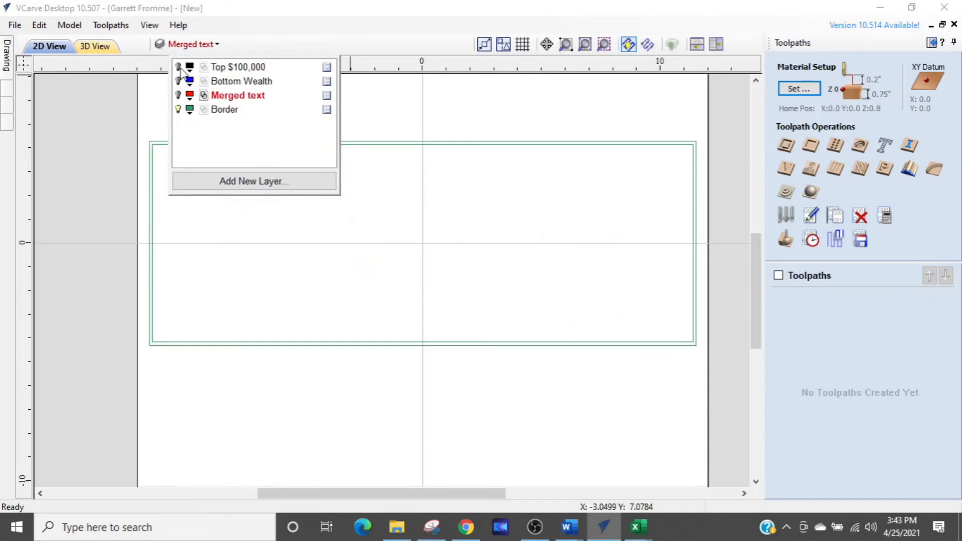
{"action": "left_click", "coordinate": [178, 67]}
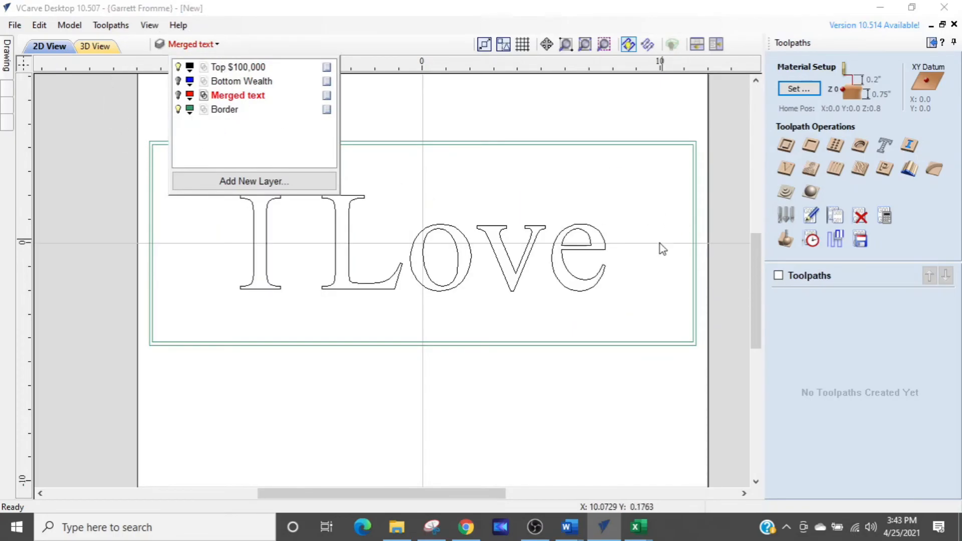
Start a pocket toolpath and bring up the cutting settings of its 1/4" end mill
{"action": "left_click", "coordinate": [811, 145]}
{"action": "left_click", "coordinate": [812, 146]}
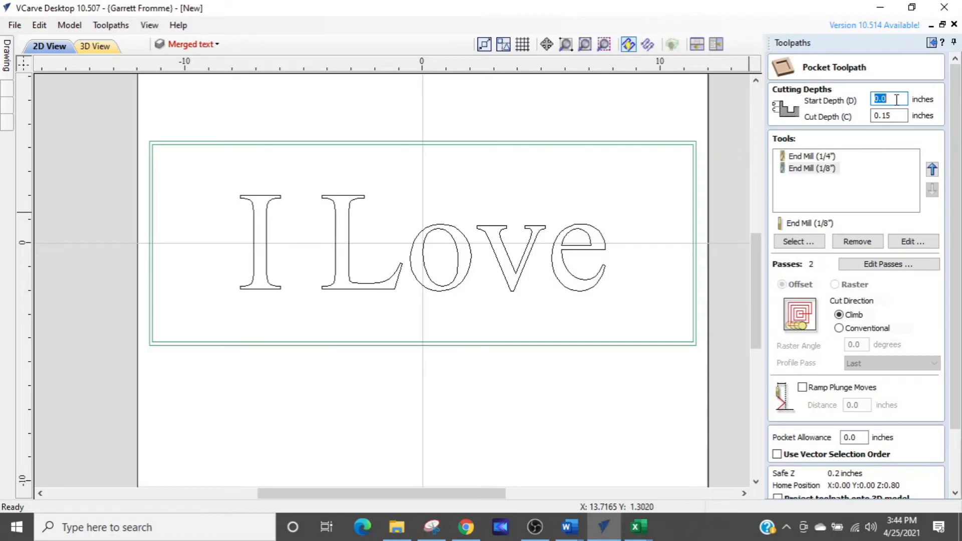
{"action": "key", "text": "ctrl"}
{"action": "key", "text": "ctrl"}
{"action": "scroll", "coordinate": [957, 235], "scroll_direction": "down", "scroll_amount": 3}
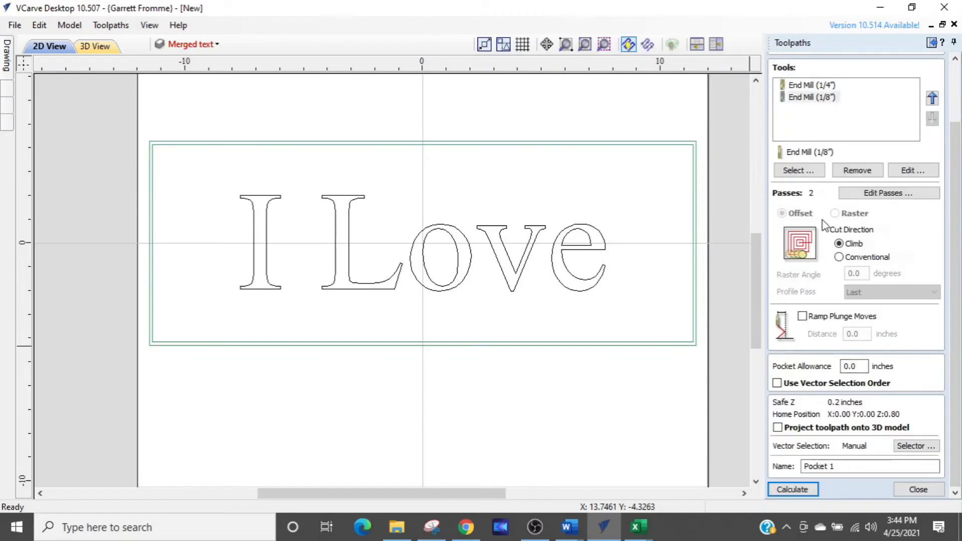
{"action": "double_click", "coordinate": [812, 86]}
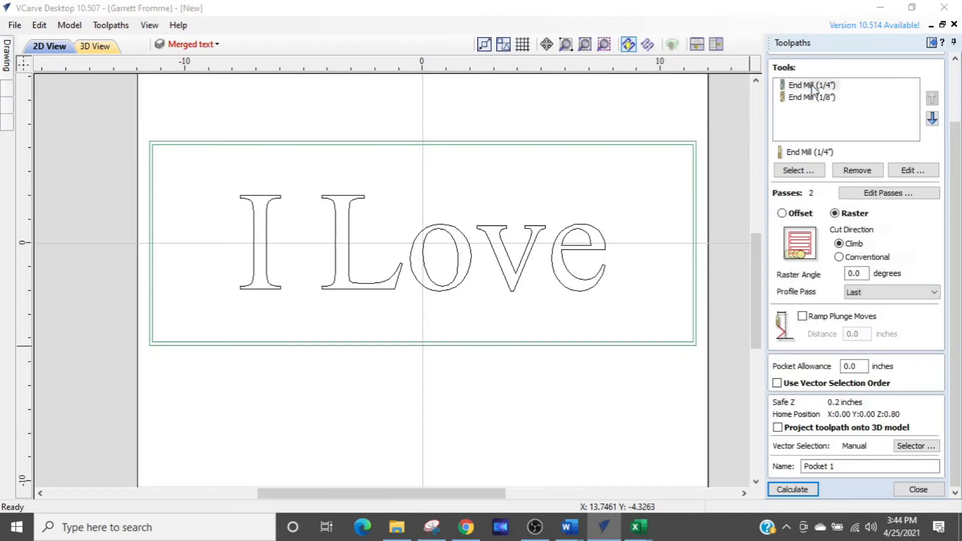
{"action": "left_click", "coordinate": [654, 453]}
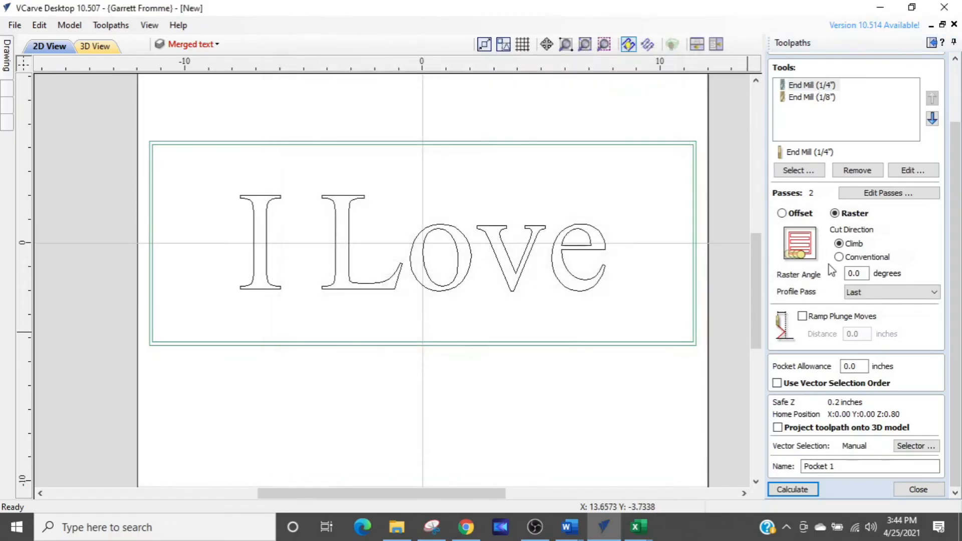
Try a raster angle of 90 degrees for the 1/4" end mill and return it to 0
{"action": "scroll", "coordinate": [858, 248], "scroll_direction": "up", "scroll_amount": 1}
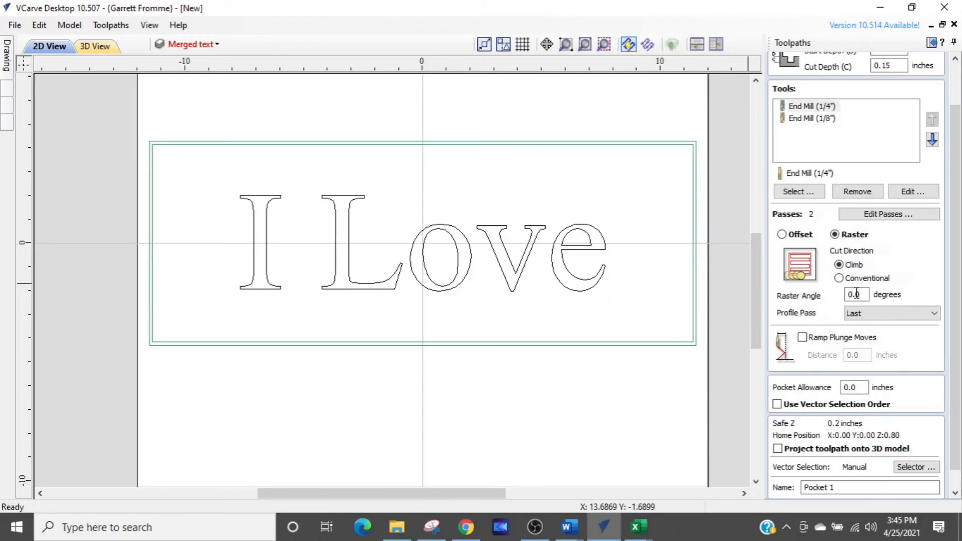
{"action": "left_click_drag", "start_coordinate": [864, 294], "coordinate": [813, 294]}
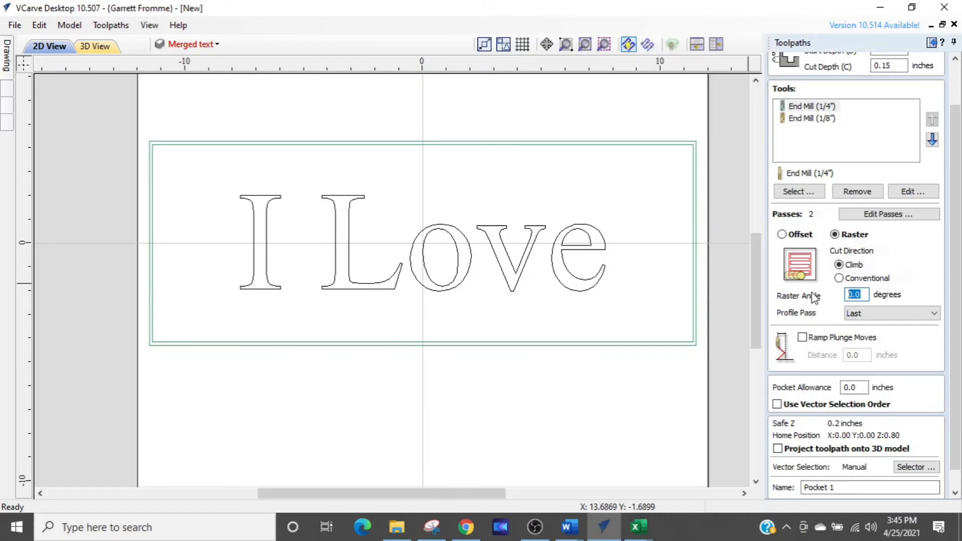
{"action": "type", "text": "90"}
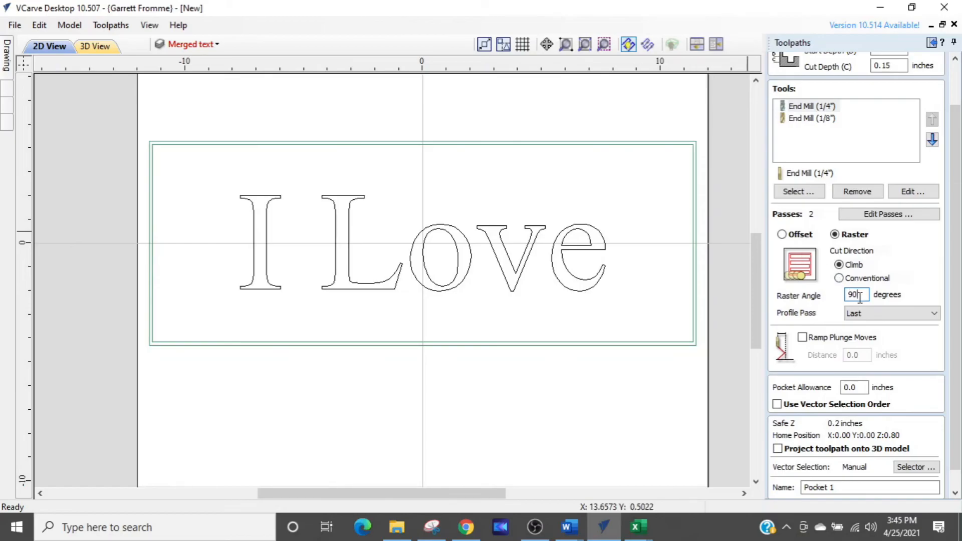
{"action": "left_click_drag", "start_coordinate": [861, 297], "coordinate": [774, 298]}
{"action": "type", "text": "0"}
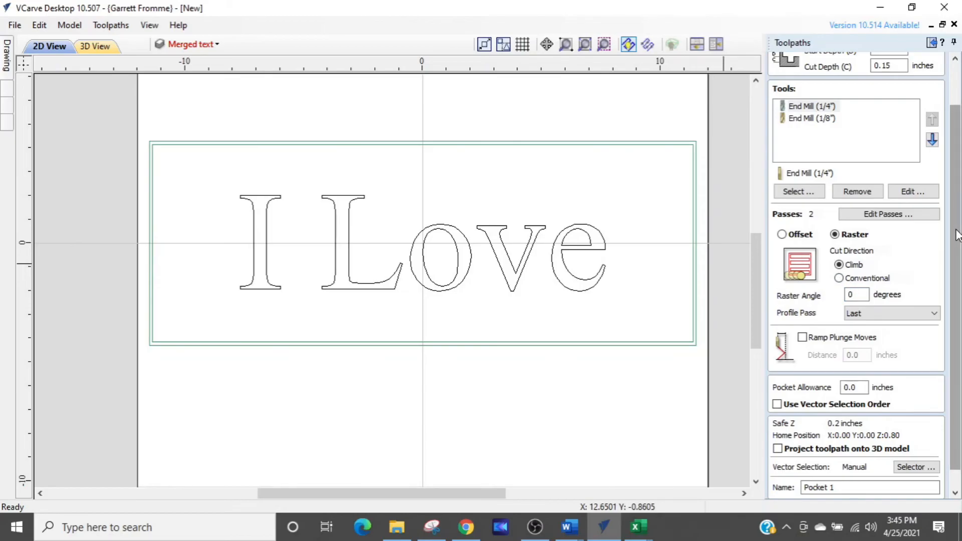
Name the pocket toolpath "top text" and try to calculate it
{"action": "scroll", "coordinate": [957, 235], "scroll_direction": "down", "scroll_amount": 1}
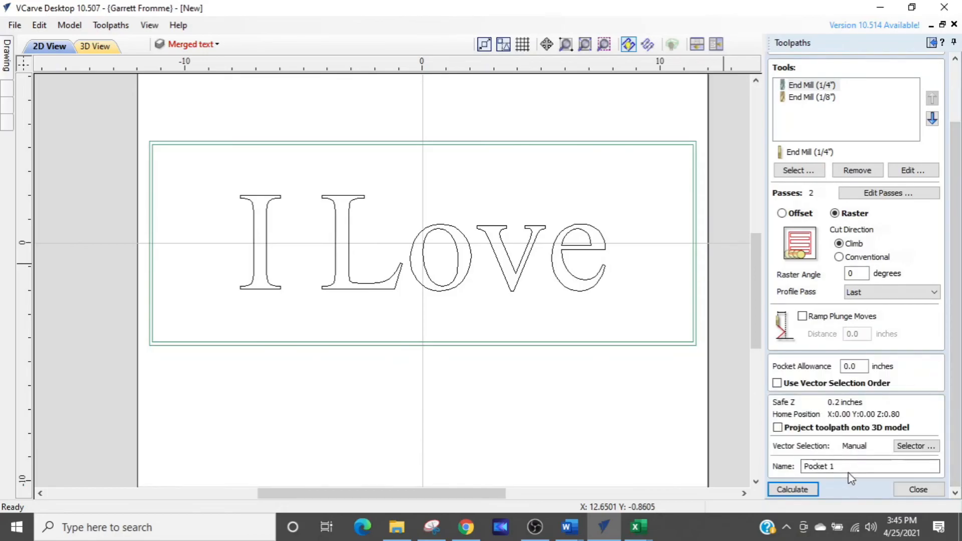
{"action": "left_click_drag", "start_coordinate": [851, 472], "coordinate": [719, 464]}
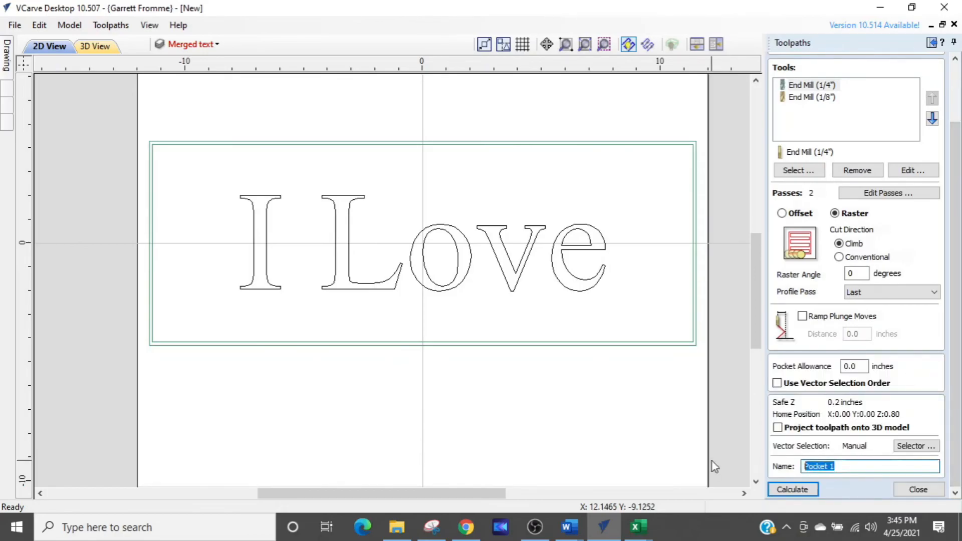
{"action": "type", "text": "top text"}
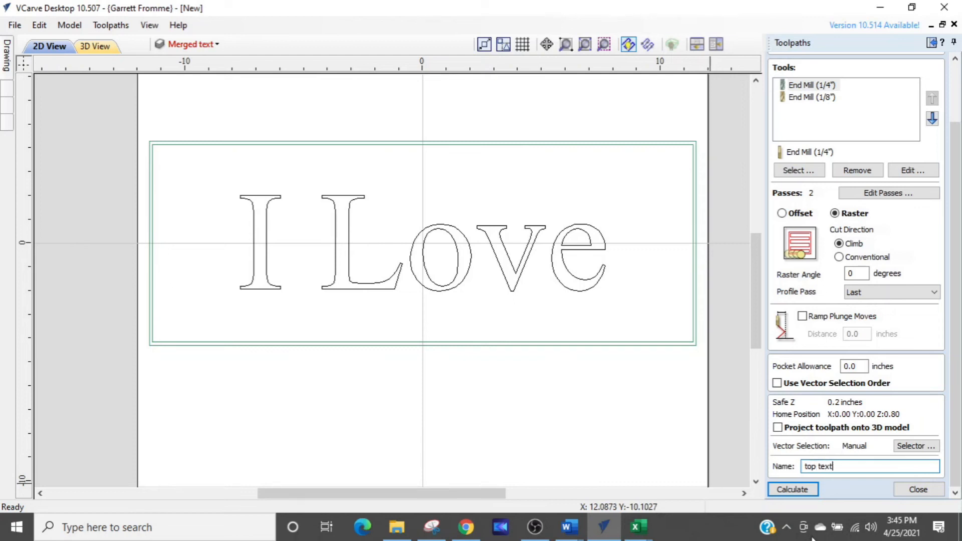
{"action": "left_click", "coordinate": [801, 496]}
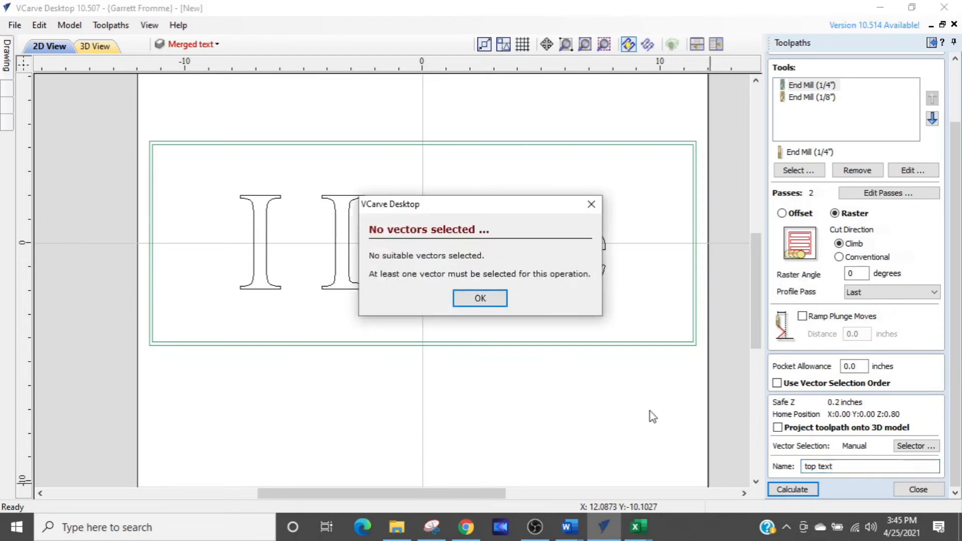
{"action": "left_click", "coordinate": [480, 299]}
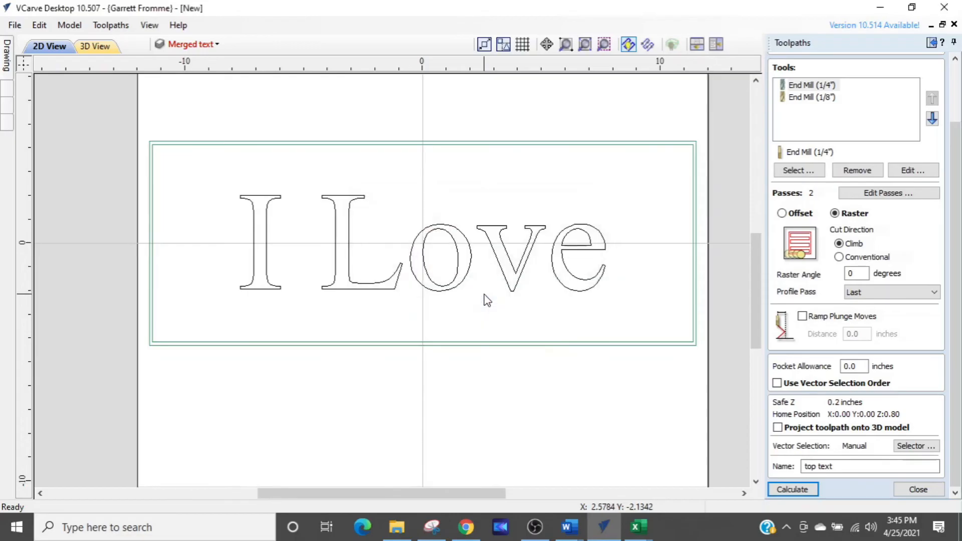
Select the inner border and the I Love text together and calculate the top text pocket toolpath
{"action": "left_click", "coordinate": [560, 146]}
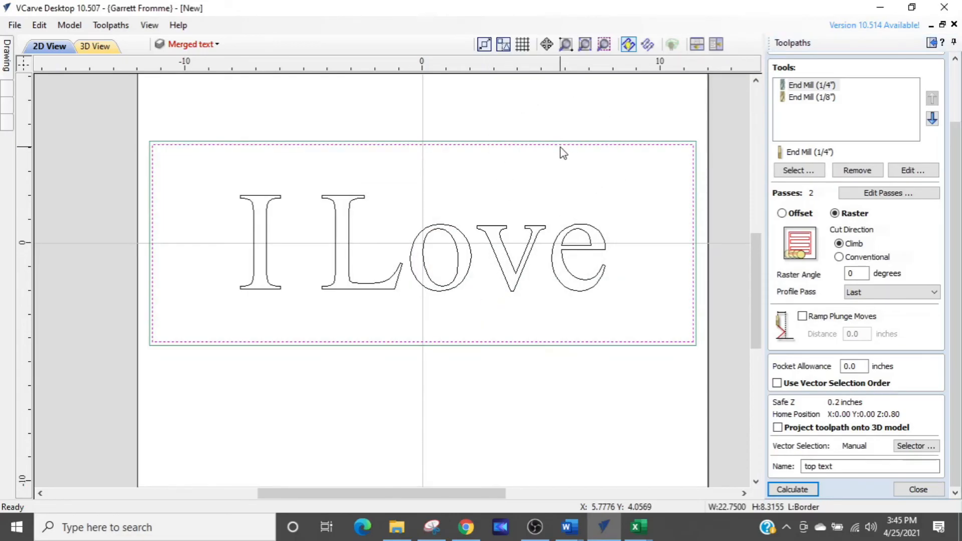
{"action": "left_click", "coordinate": [539, 226], "text": "shift"}
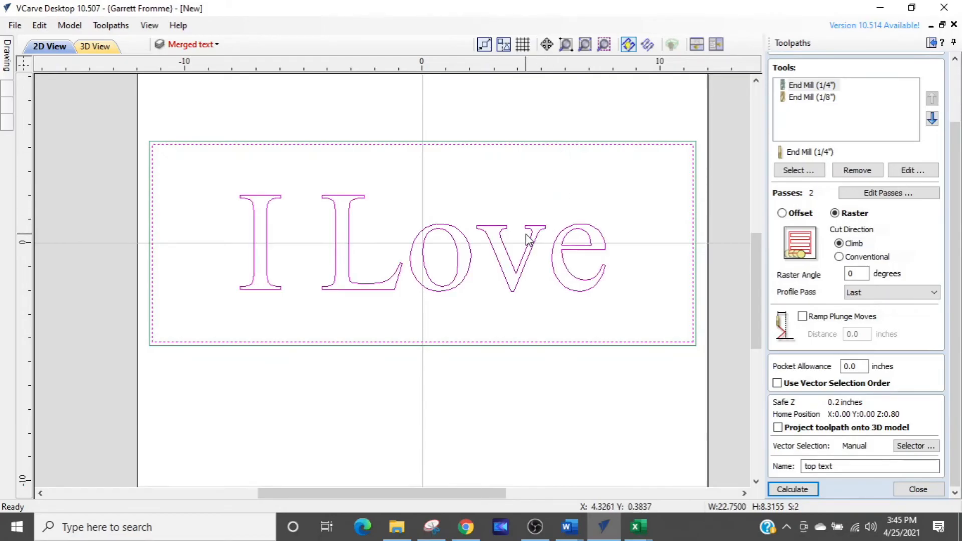
{"action": "left_click", "coordinate": [791, 489]}
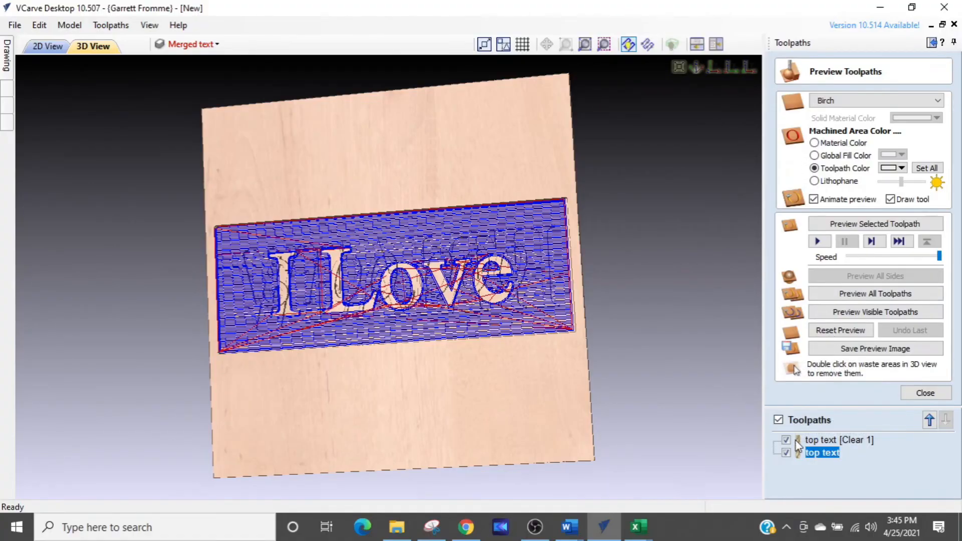
Set the preview color of the top text [Clear 1] toolpath to orange after trying black
{"action": "left_click", "coordinate": [798, 441]}
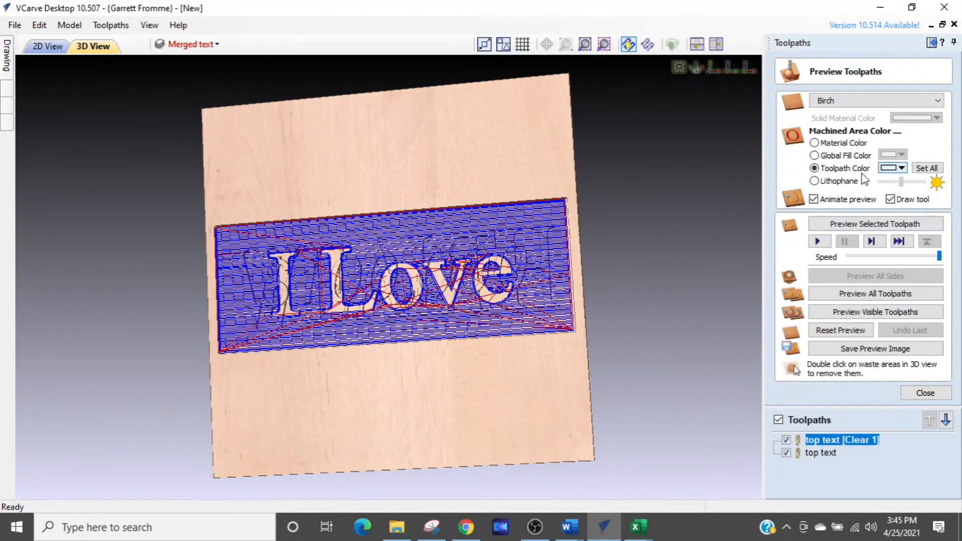
{"action": "key", "text": "ctrl"}
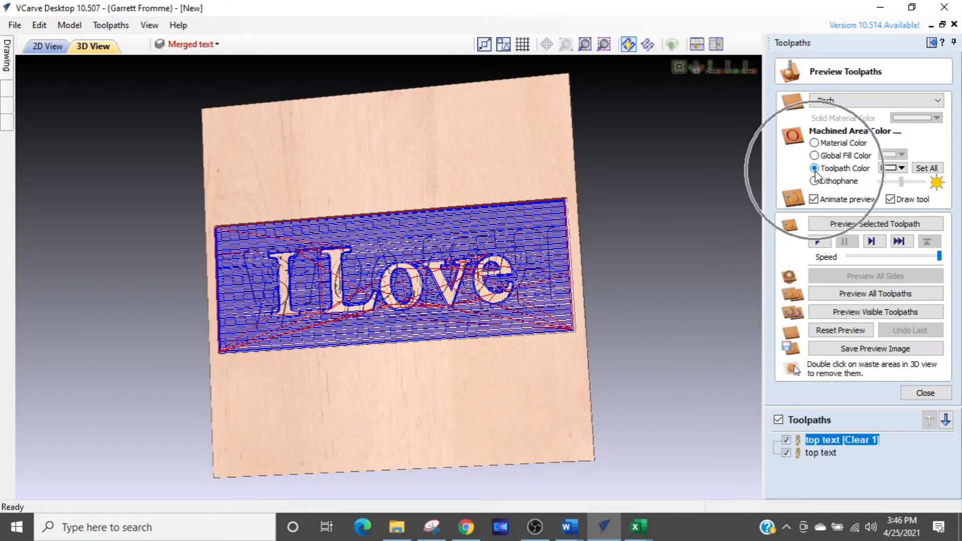
{"action": "left_click", "coordinate": [901, 171]}
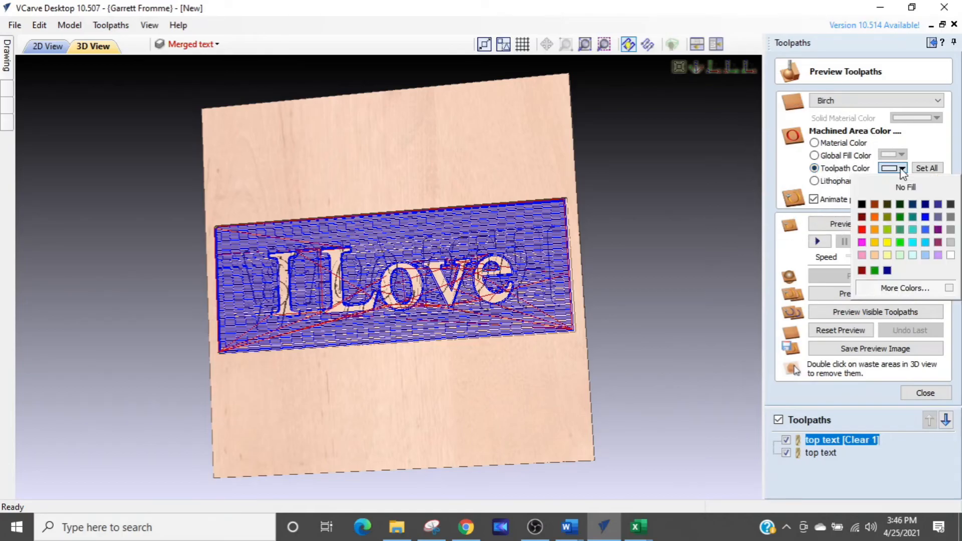
{"action": "left_click", "coordinate": [861, 204]}
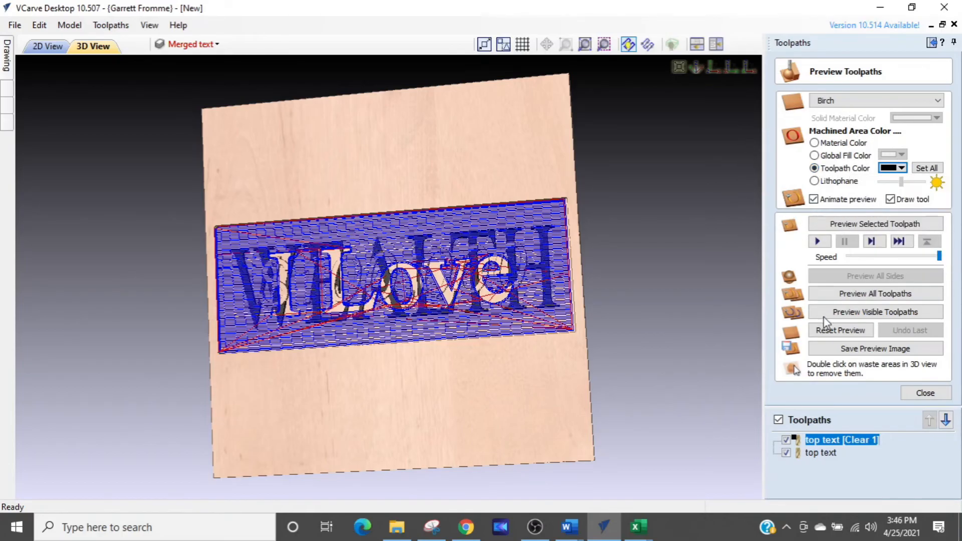
{"action": "left_click", "coordinate": [901, 170]}
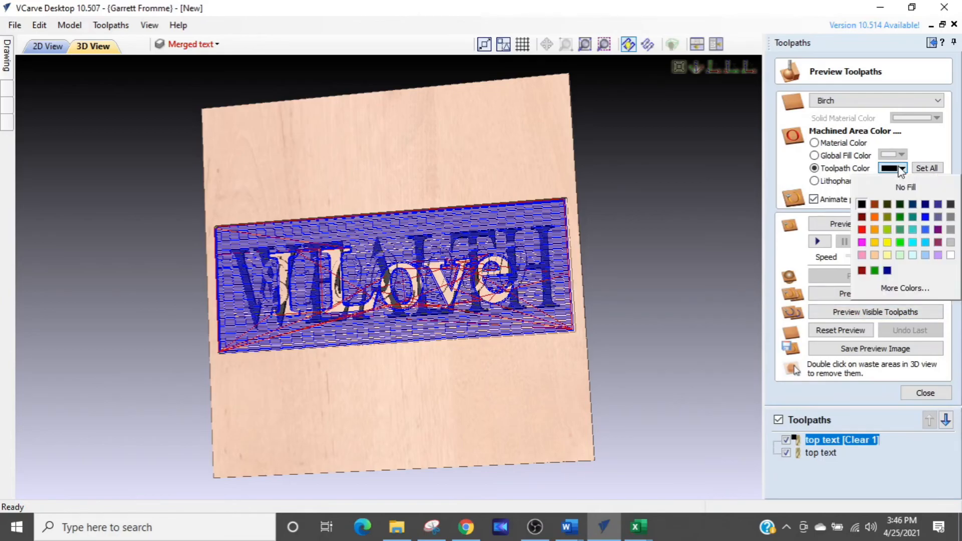
{"action": "left_click", "coordinate": [874, 217]}
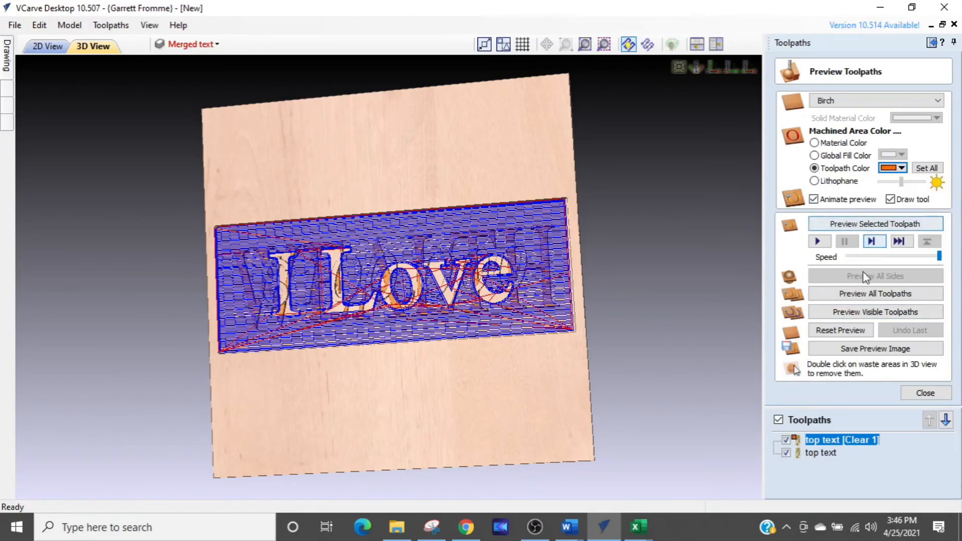
Give the top text toolpath the same orange preview color as its clearing pass and preview all toolpaths
{"action": "left_click", "coordinate": [798, 453]}
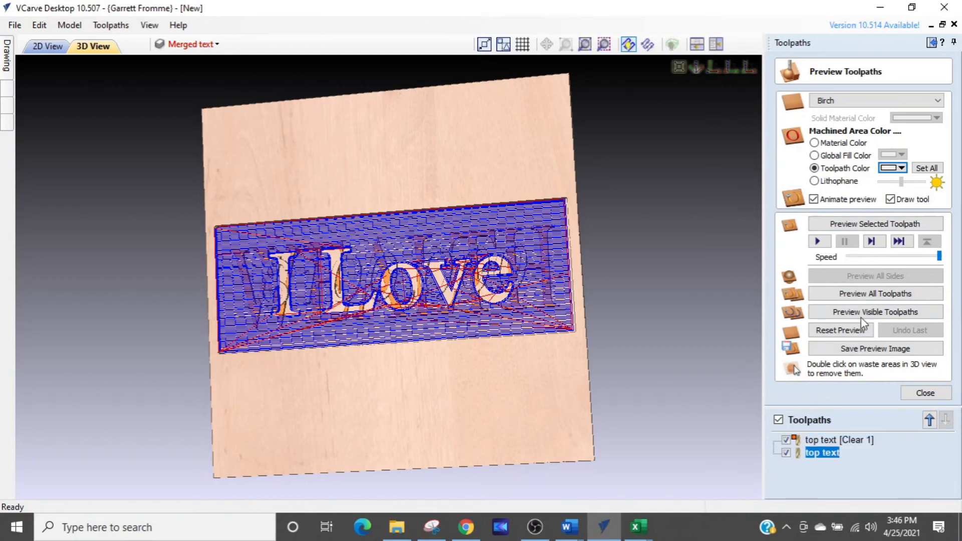
{"action": "left_click", "coordinate": [901, 169]}
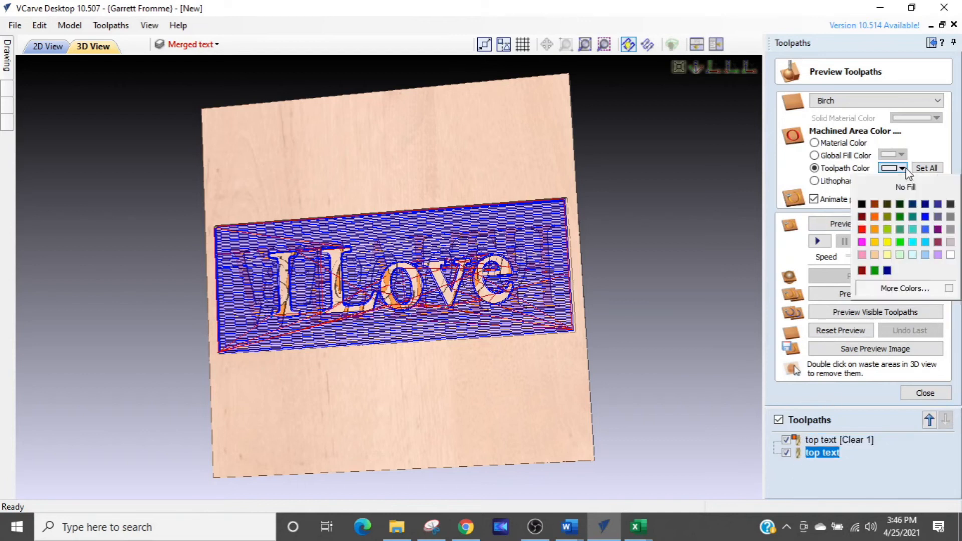
{"action": "left_click", "coordinate": [874, 230]}
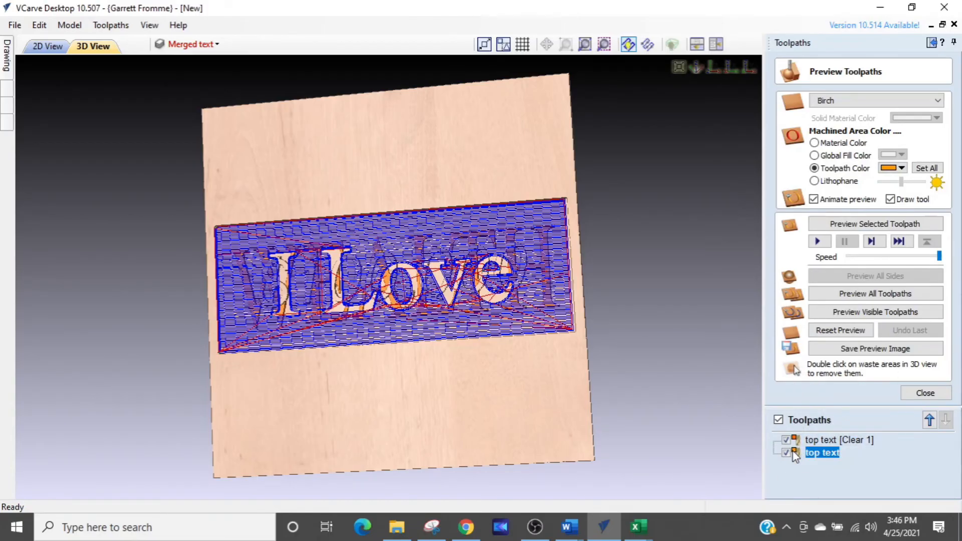
{"action": "left_click", "coordinate": [898, 168]}
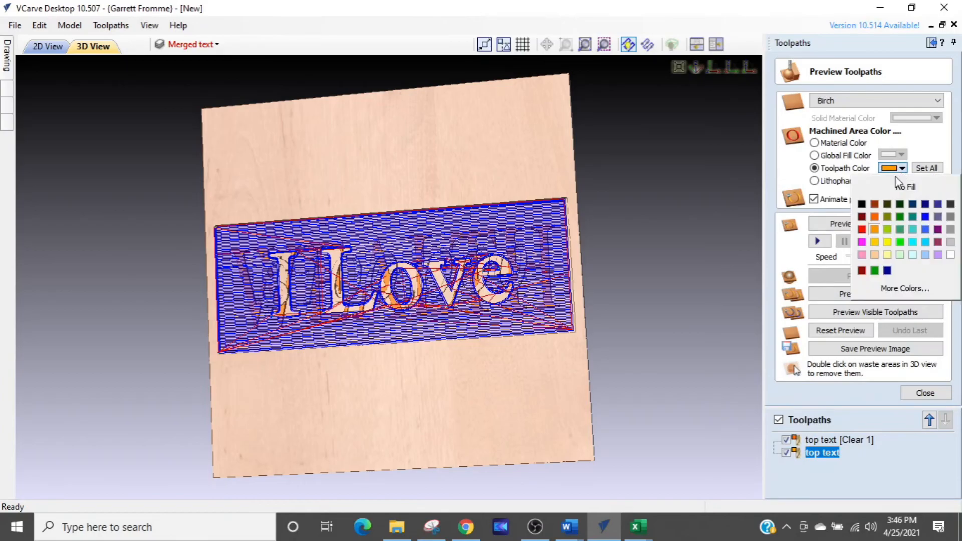
{"action": "left_click", "coordinate": [874, 219]}
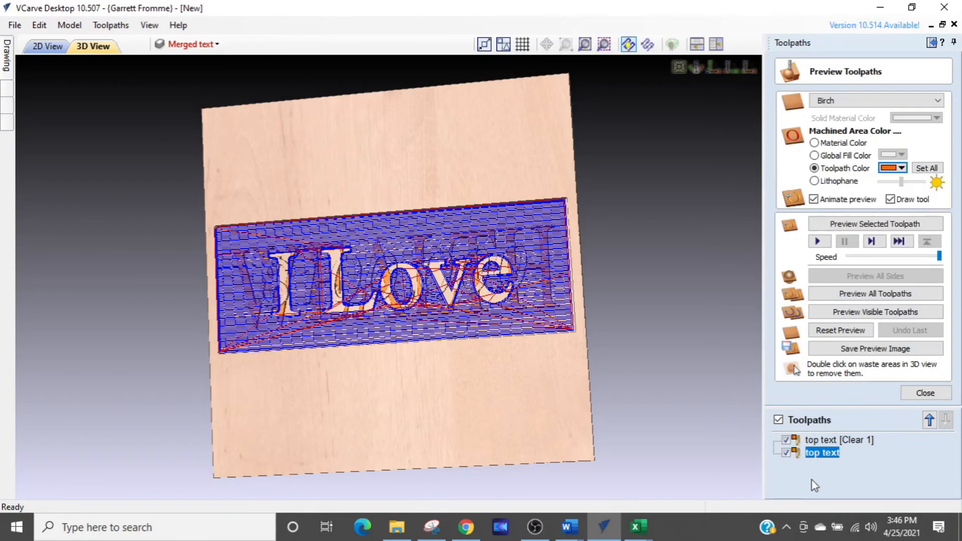
{"action": "left_click", "coordinate": [835, 296]}
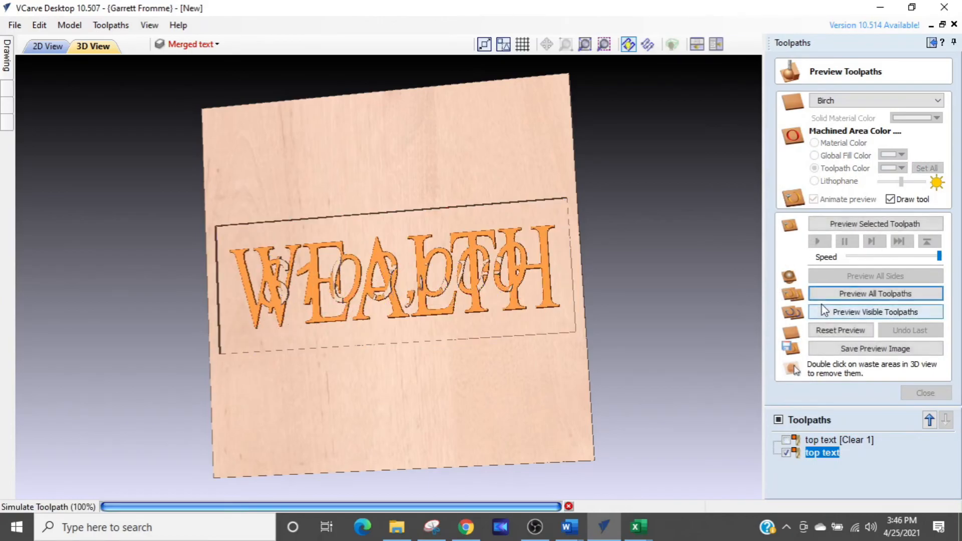
Reset the preview and run the preview of all toolpaths again on the blank material
{"action": "left_click", "coordinate": [832, 331]}
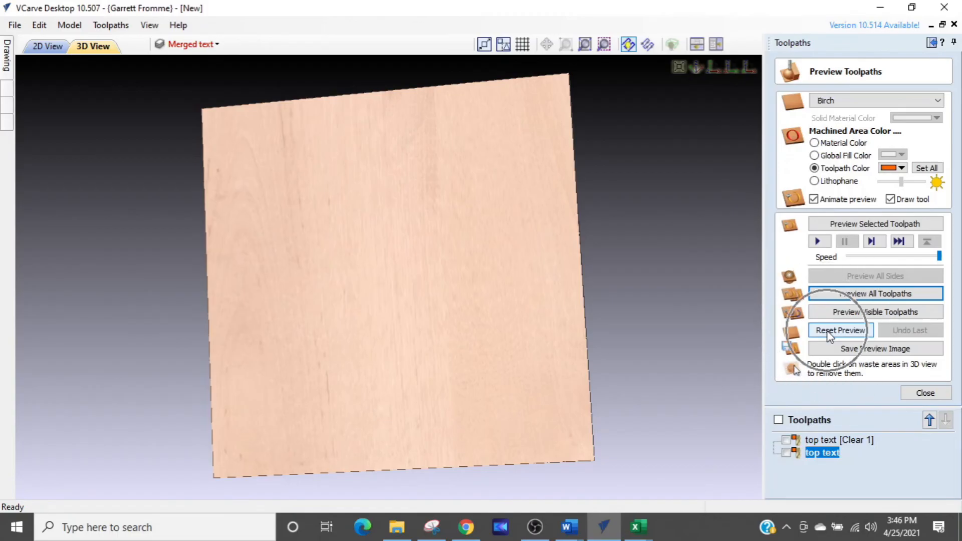
{"action": "left_click", "coordinate": [835, 296]}
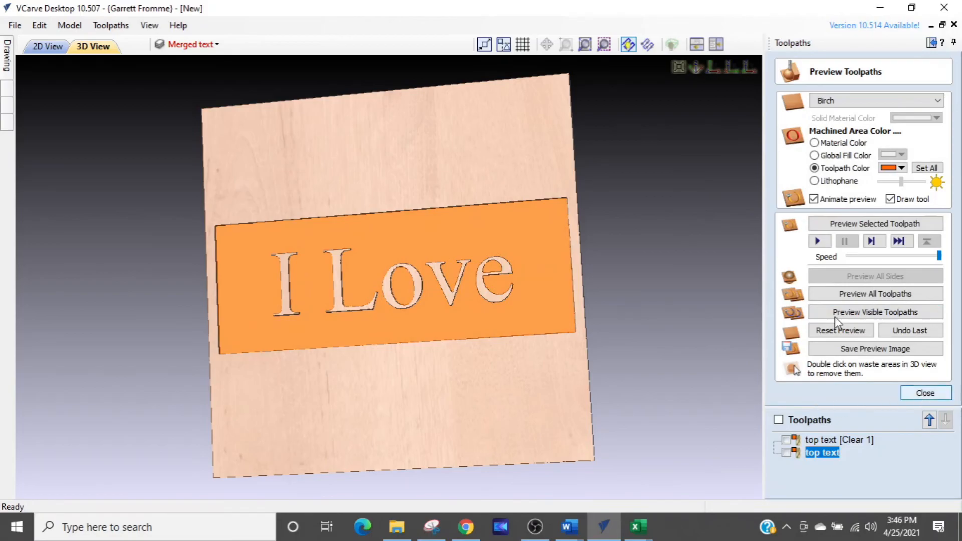
Tile the 2D and 3D views side by side, hide the Top $100,000 layer and show the Merged text layer
{"action": "left_click", "coordinate": [714, 49]}
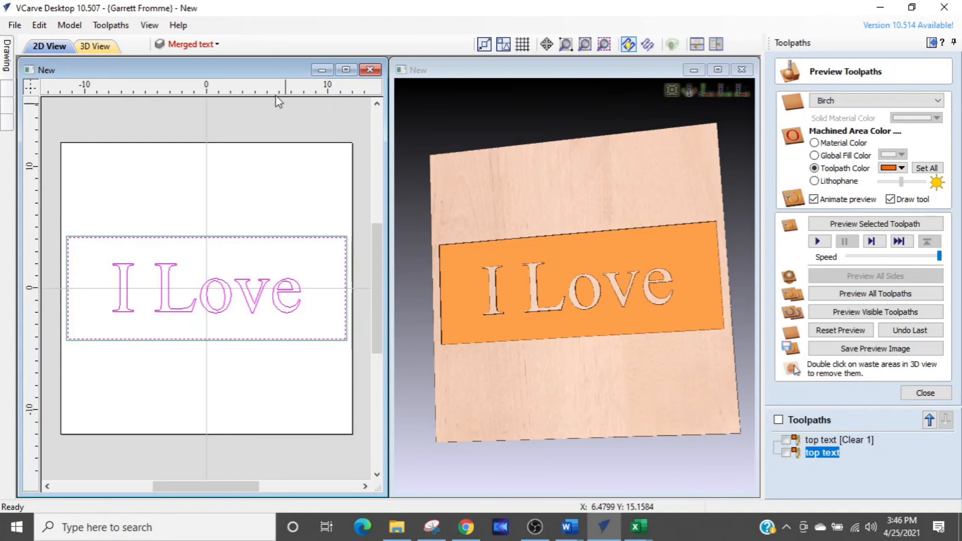
{"action": "left_click", "coordinate": [176, 45]}
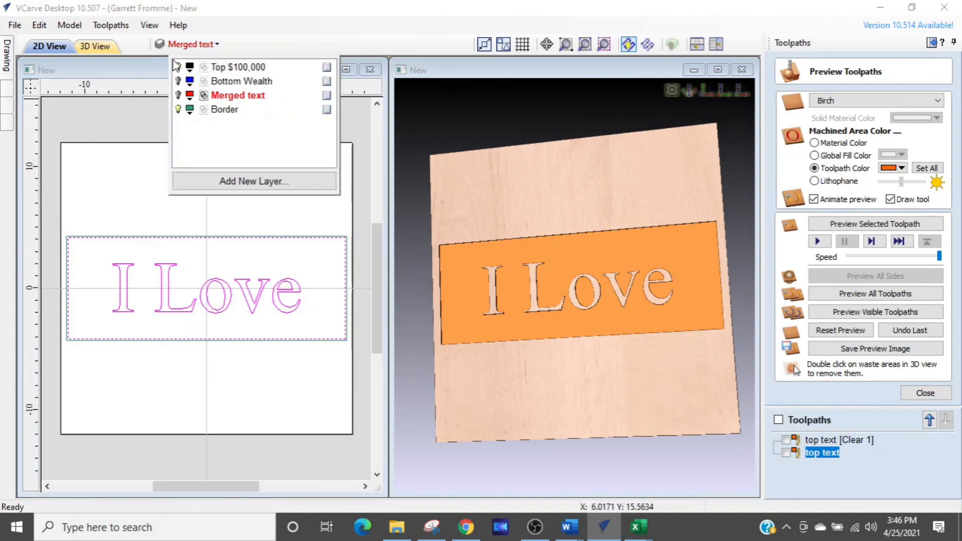
{"action": "left_click", "coordinate": [178, 67]}
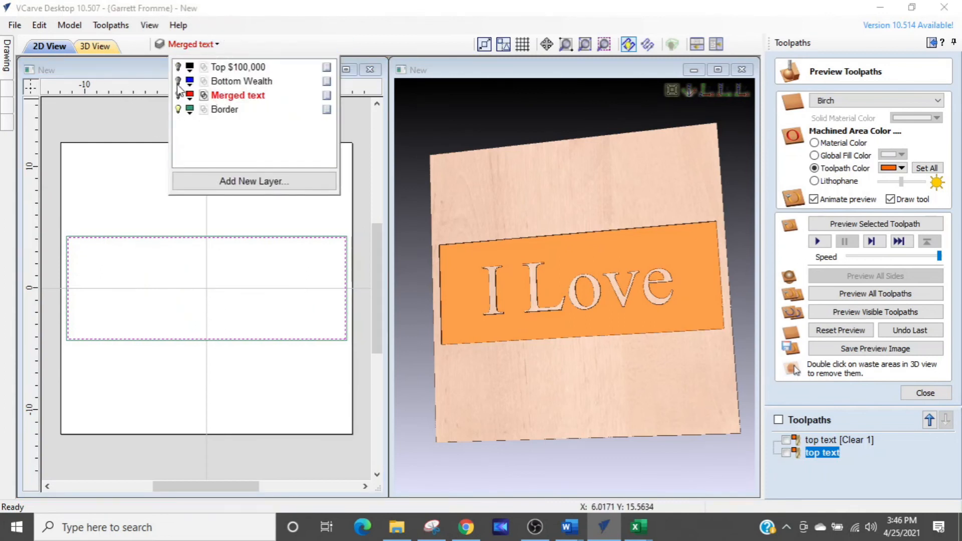
{"action": "left_click", "coordinate": [179, 95]}
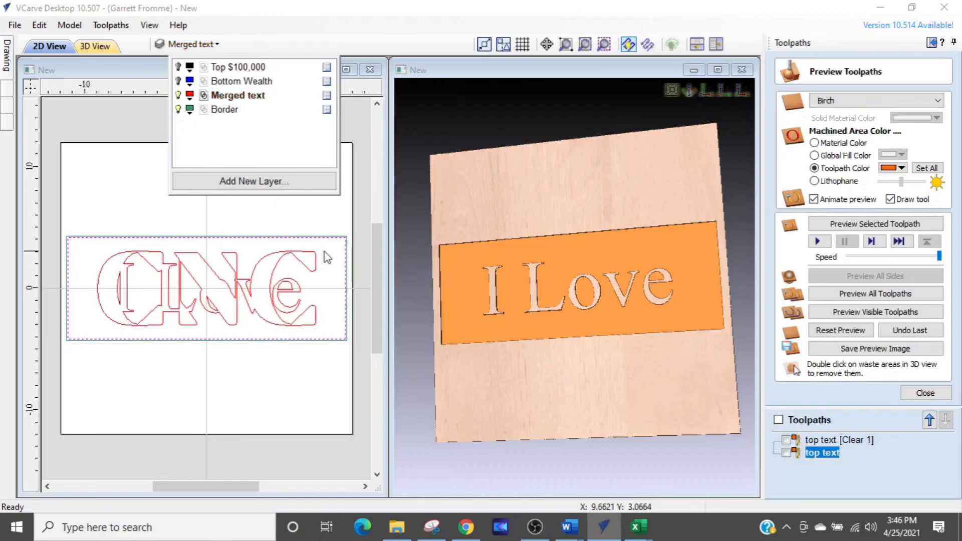
Select the inner border together with all the merged I Love and CNC text vectors
{"action": "scroll", "coordinate": [298, 244], "scroll_direction": "up", "scroll_amount": 2}
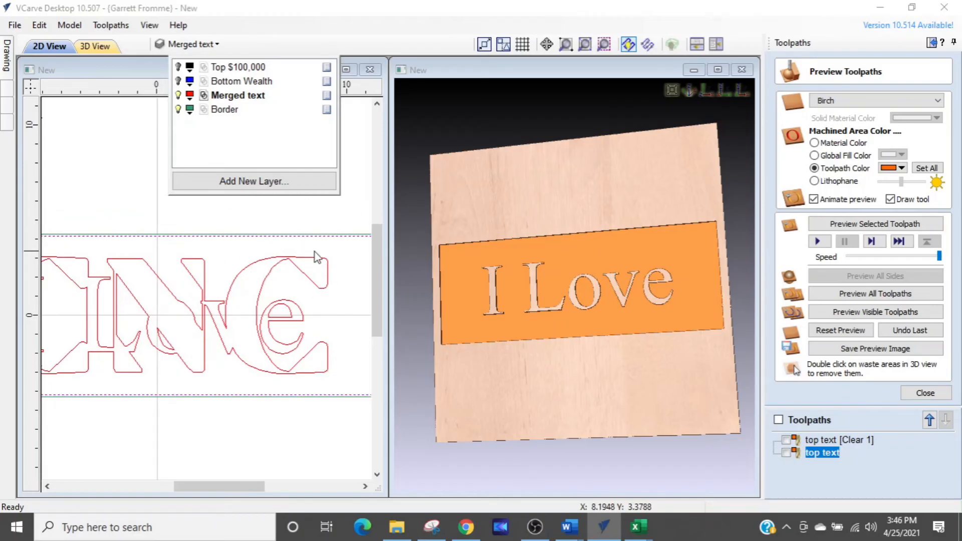
{"action": "scroll", "coordinate": [317, 251], "scroll_direction": "down", "scroll_amount": 1}
{"action": "left_click", "coordinate": [342, 257]}
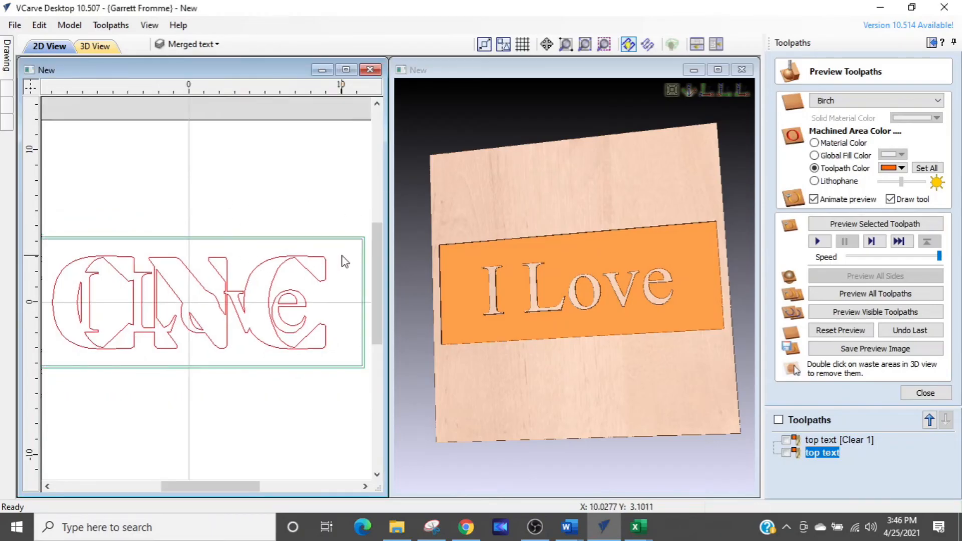
{"action": "scroll", "coordinate": [341, 257], "scroll_direction": "up", "scroll_amount": 2}
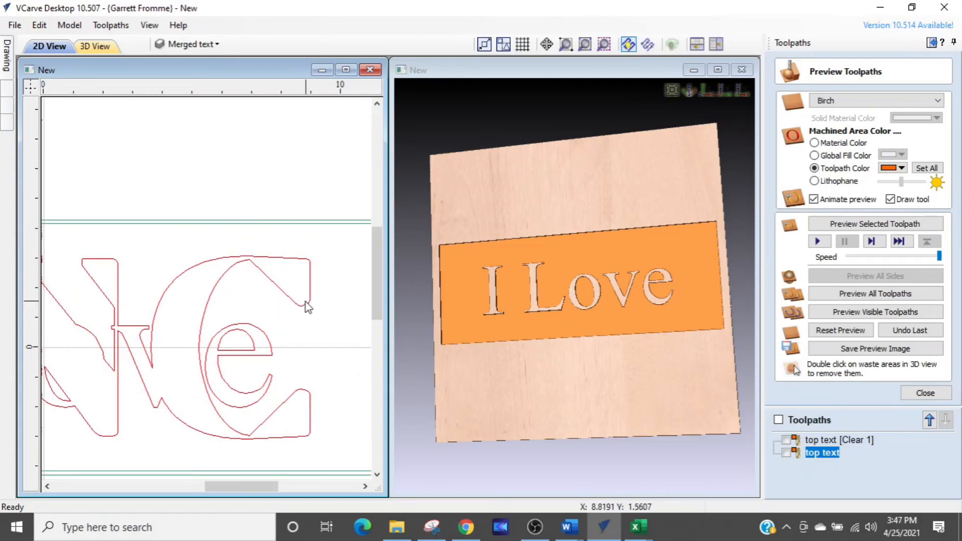
{"action": "left_click", "coordinate": [314, 226]}
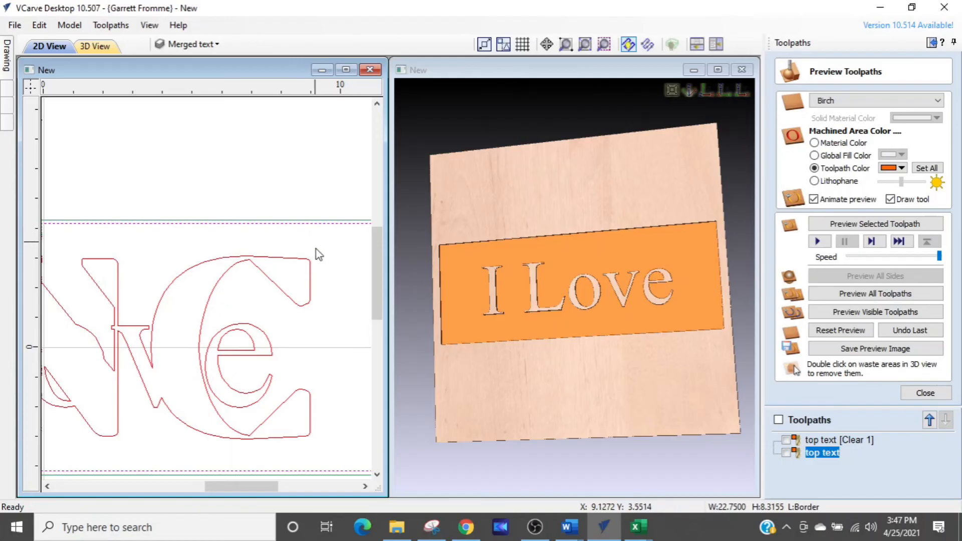
{"action": "scroll", "coordinate": [317, 257], "scroll_direction": "down", "scroll_amount": 3}
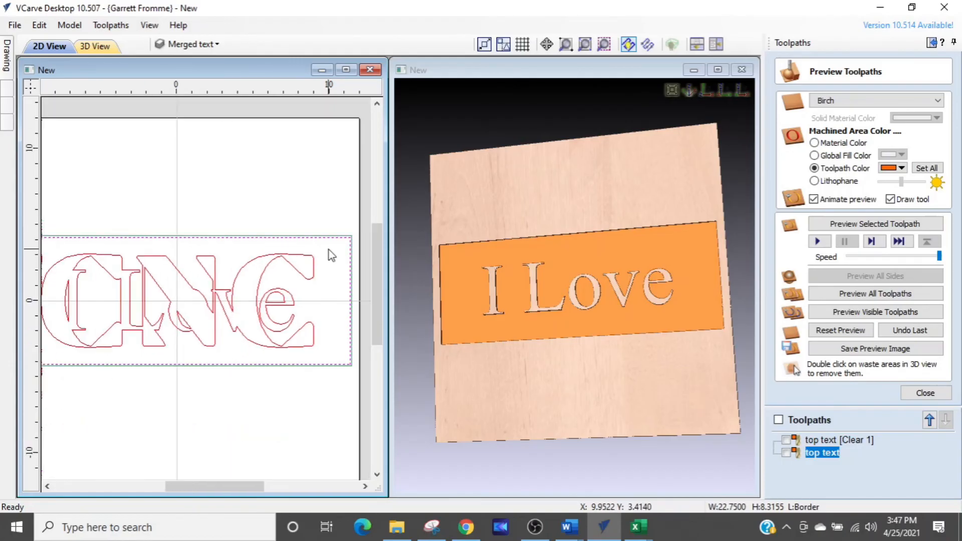
{"action": "left_click_drag", "start_coordinate": [328, 249], "coordinate": [59, 360]}
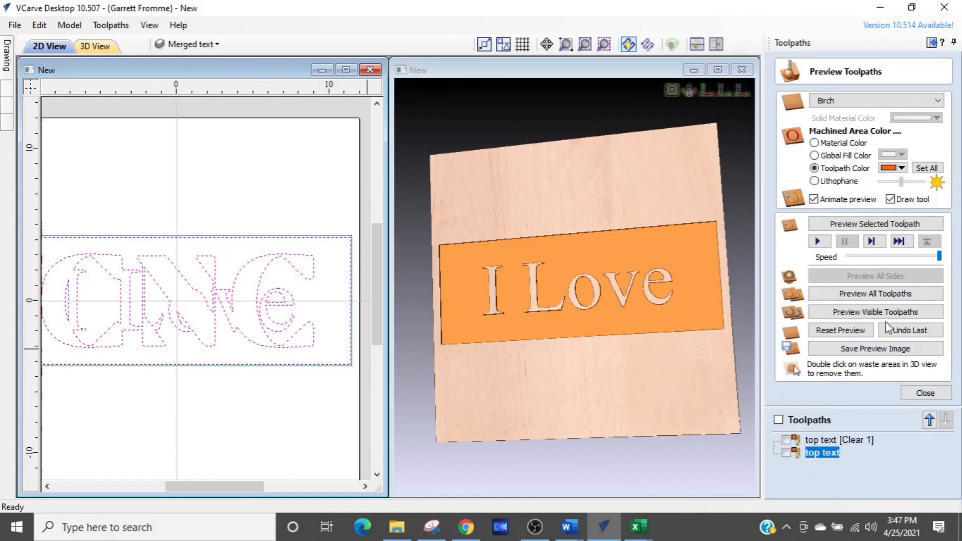
Close the preview and start a pocket toolpath with a start depth of .15 inches, checking the 1/4" end mill settings
{"action": "left_click", "coordinate": [918, 398]}
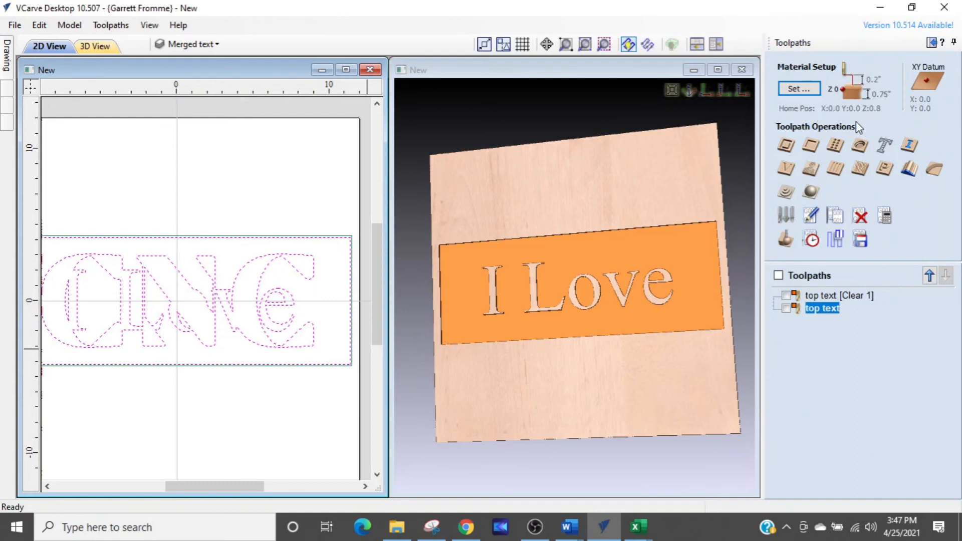
{"action": "left_click", "coordinate": [810, 145]}
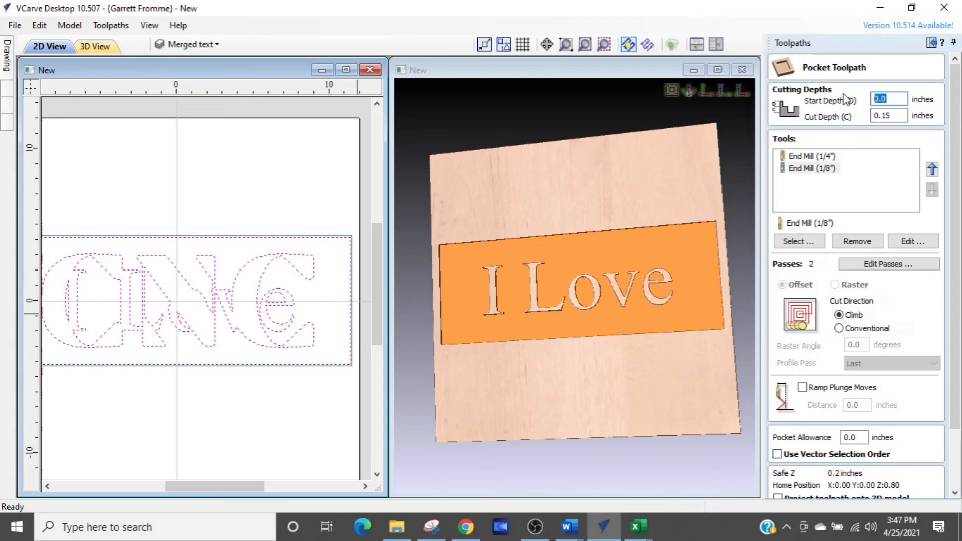
{"action": "type", "text": ".15"}
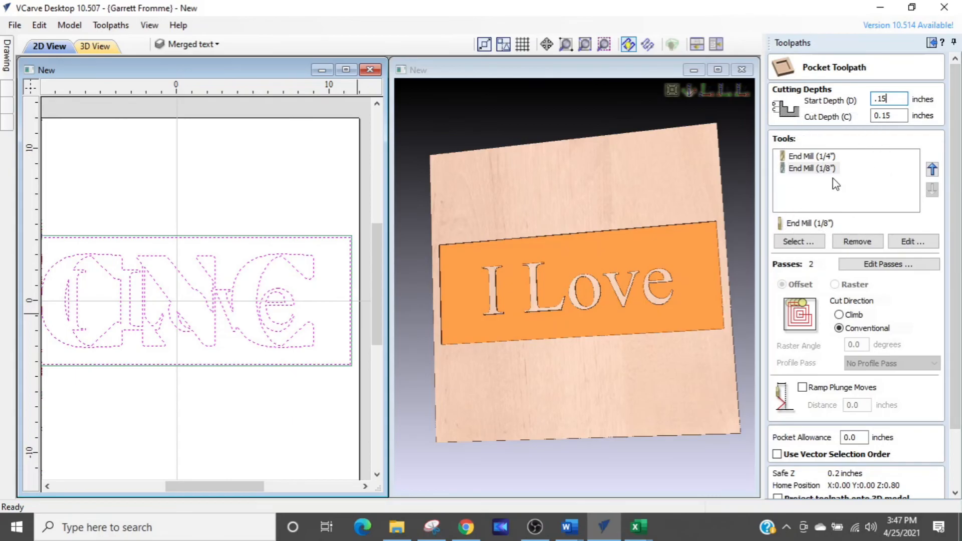
{"action": "left_click_drag", "start_coordinate": [951, 207], "coordinate": [958, 282]}
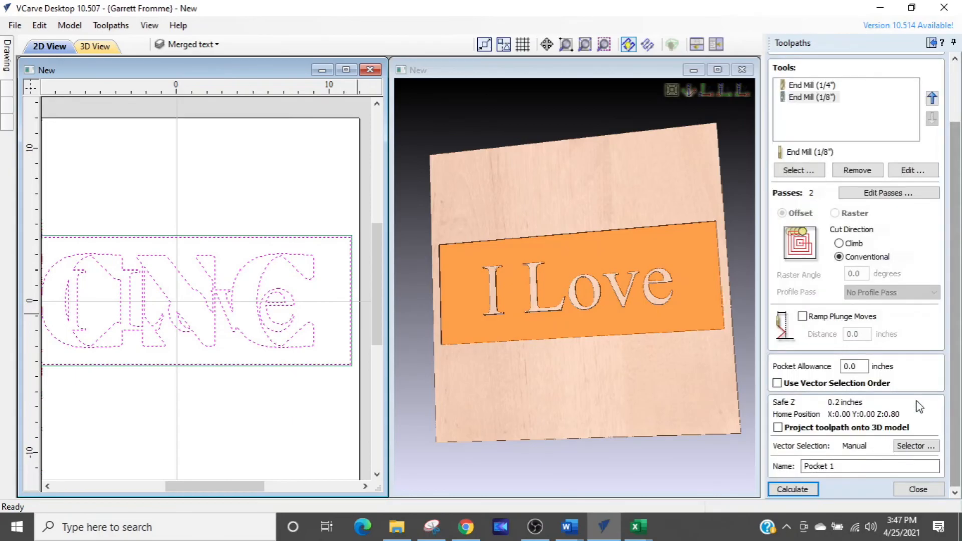
{"action": "left_click", "coordinate": [810, 85]}
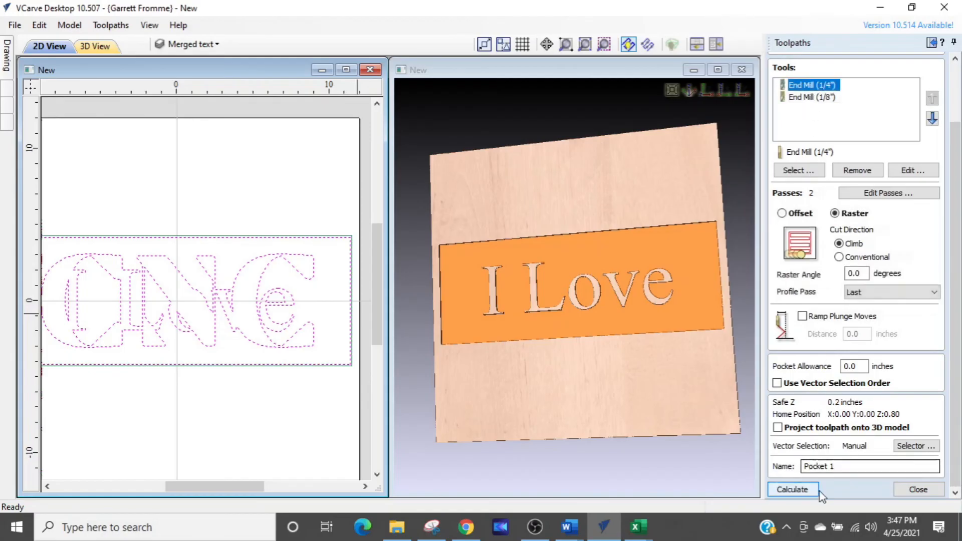
Name the pocket toolpath "second level text" and calculate it
{"action": "left_click_drag", "start_coordinate": [845, 466], "coordinate": [753, 462]}
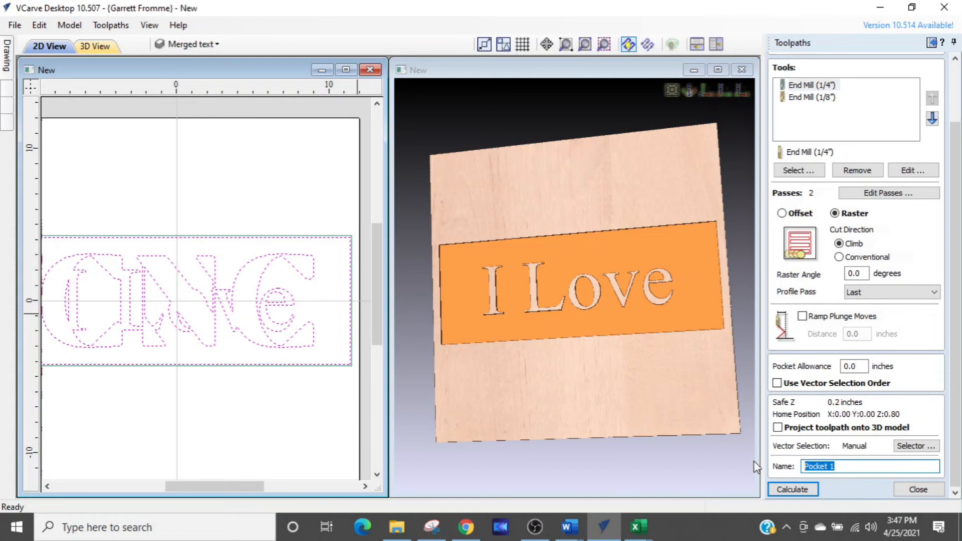
{"action": "type", "text": "second level text"}
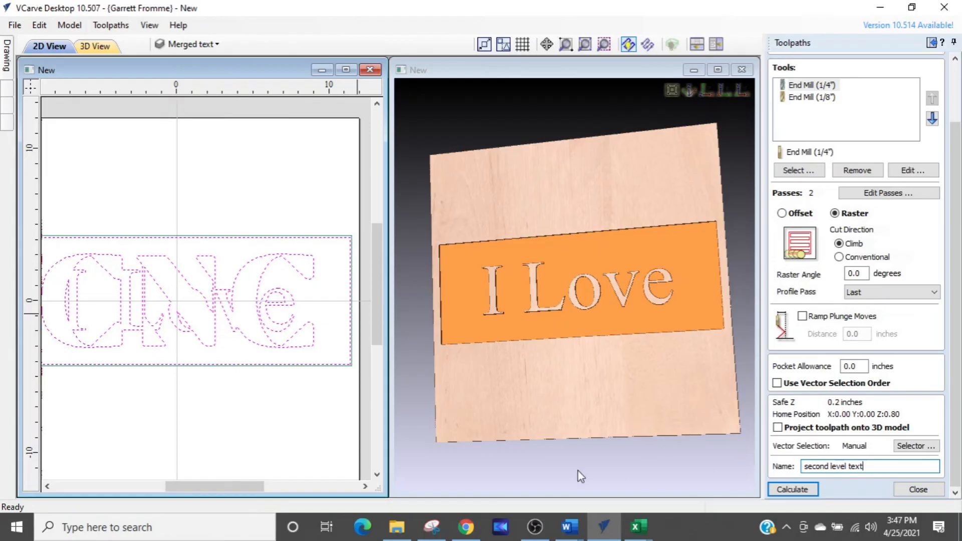
{"action": "left_click", "coordinate": [801, 492]}
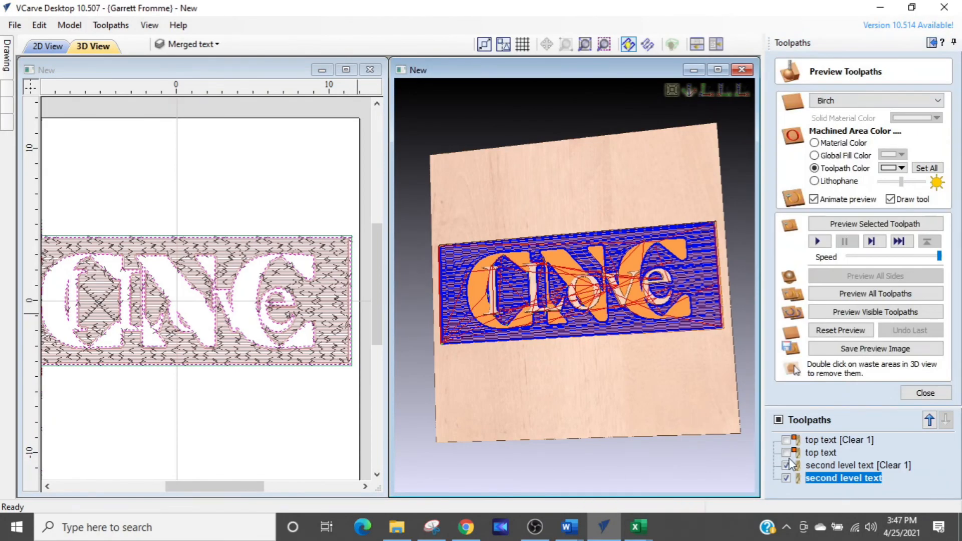
Set the preview color of second level text [Clear 1] and second level text to black, and preview all toolpaths
{"action": "left_click", "coordinate": [801, 465]}
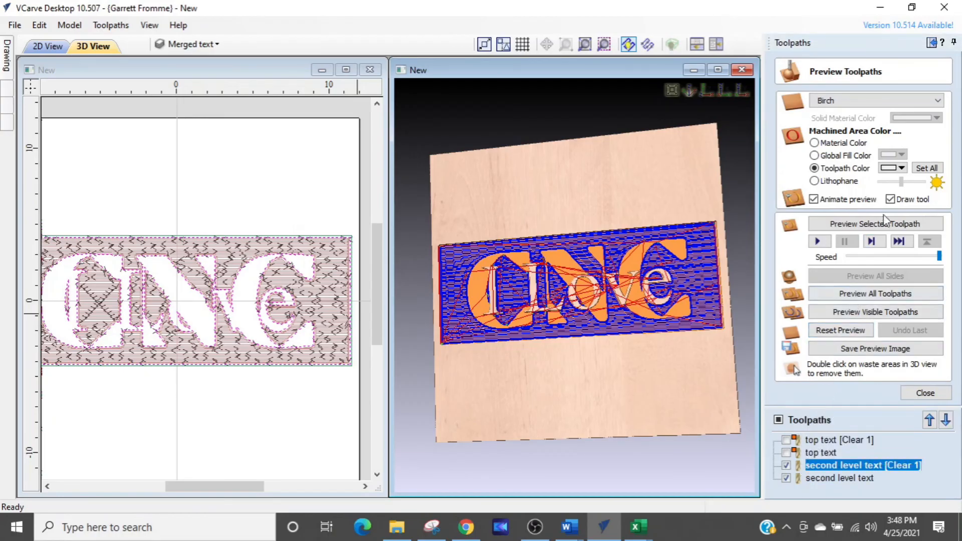
{"action": "left_click", "coordinate": [901, 168]}
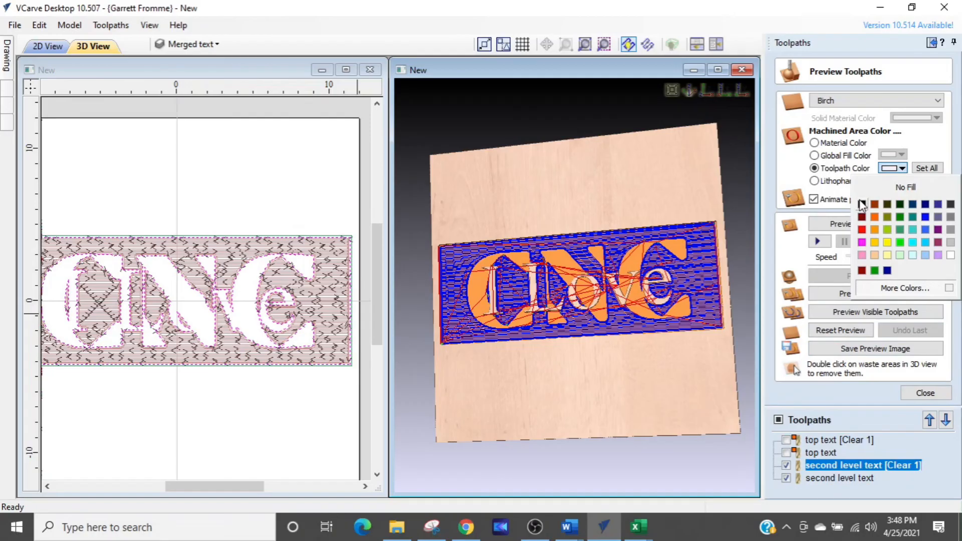
{"action": "left_click", "coordinate": [862, 204]}
{"action": "left_click", "coordinate": [798, 482]}
{"action": "left_click", "coordinate": [901, 169]}
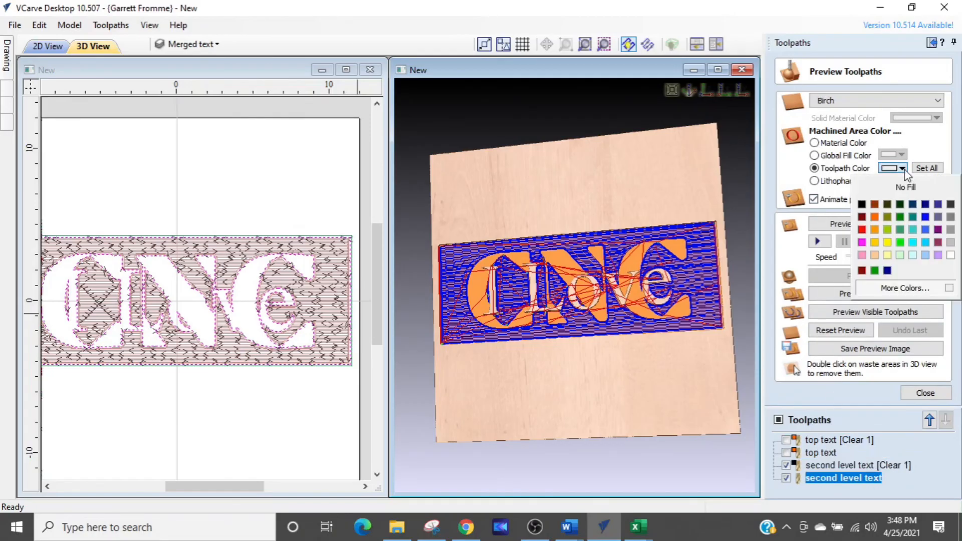
{"action": "left_click", "coordinate": [860, 205]}
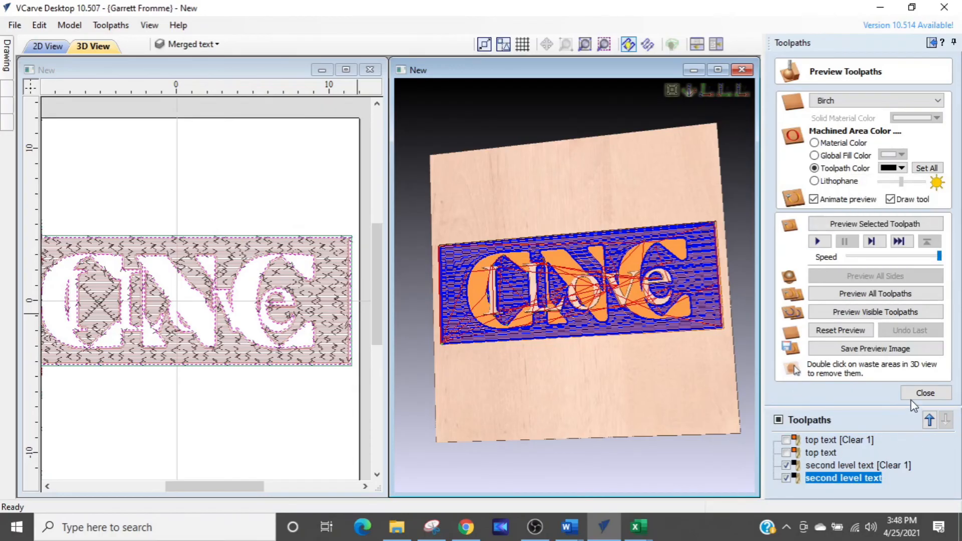
{"action": "left_click", "coordinate": [840, 297]}
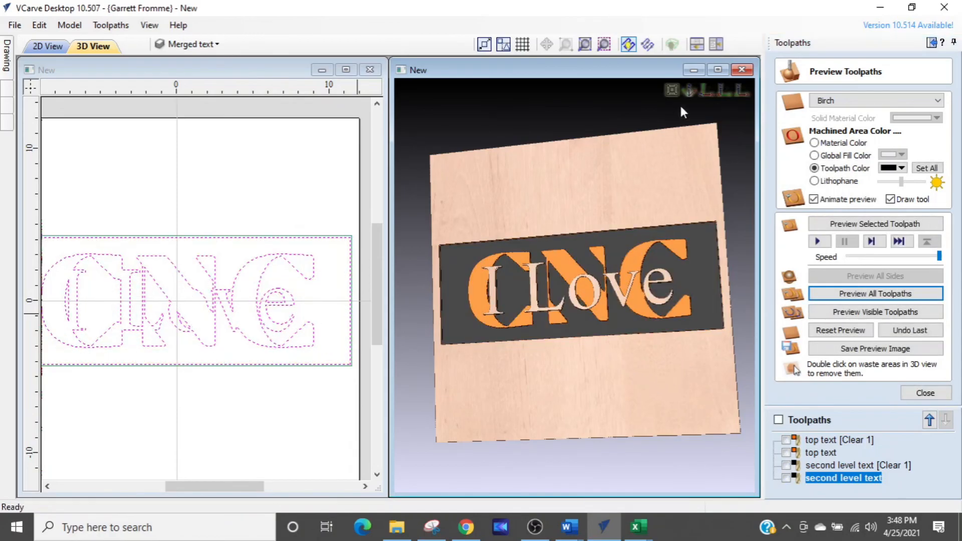
Examine the raised I Love and CNC lettering up close from several angles in the enlarged 3D view, and close the preview
{"action": "left_click", "coordinate": [715, 72]}
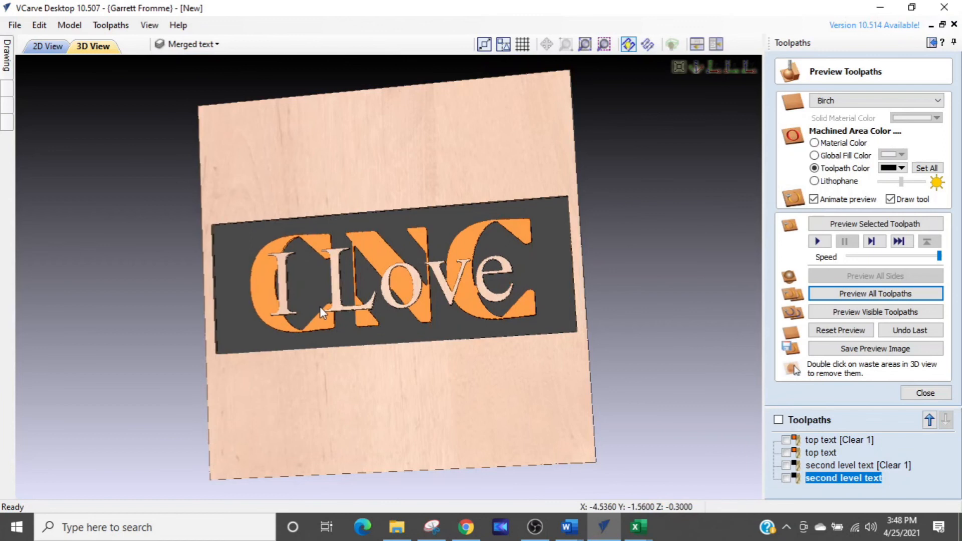
{"action": "scroll", "coordinate": [320, 305], "scroll_direction": "up", "scroll_amount": 2}
{"action": "left_click_drag", "start_coordinate": [320, 306], "coordinate": [319, 150]}
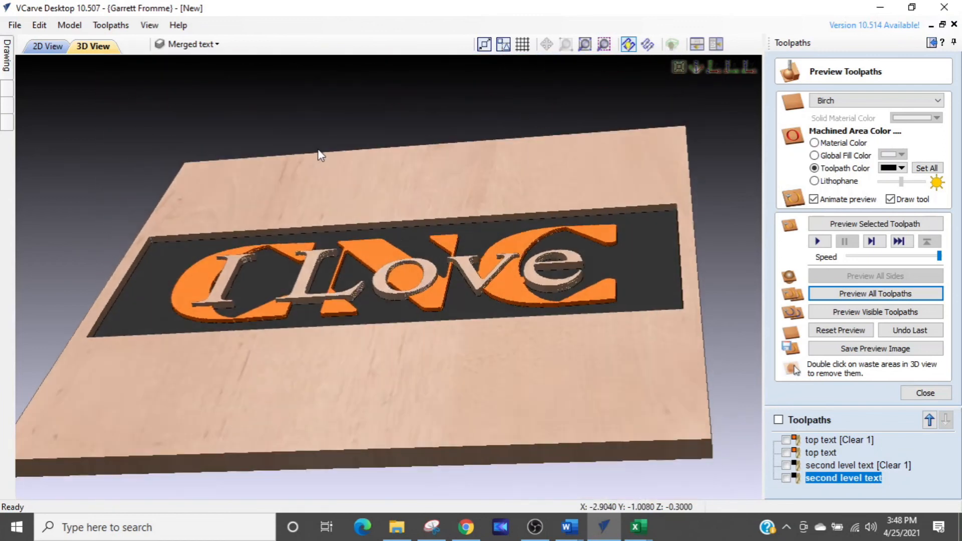
{"action": "scroll", "coordinate": [346, 314], "scroll_direction": "up", "scroll_amount": 3}
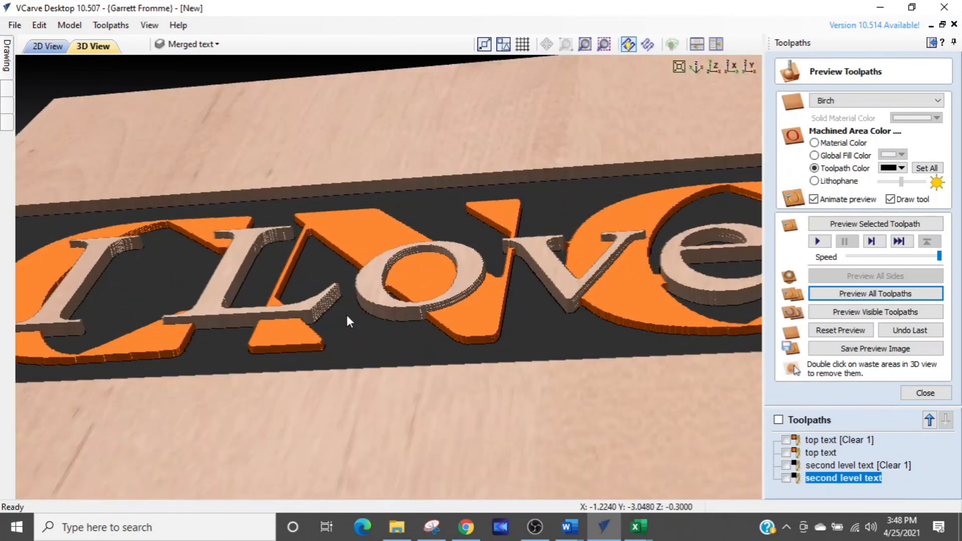
{"action": "scroll", "coordinate": [346, 312], "scroll_direction": "down", "scroll_amount": 2}
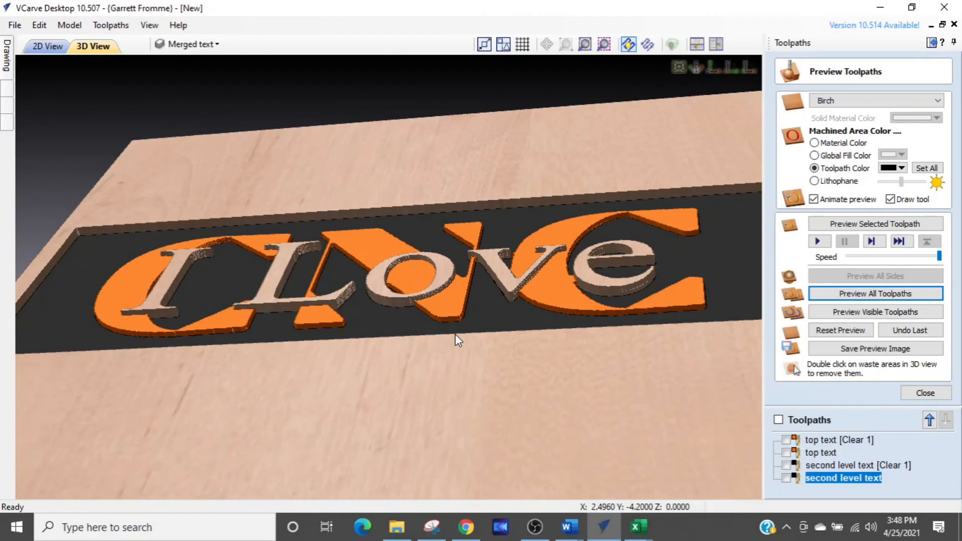
{"action": "left_click_drag", "start_coordinate": [459, 307], "coordinate": [464, 366]}
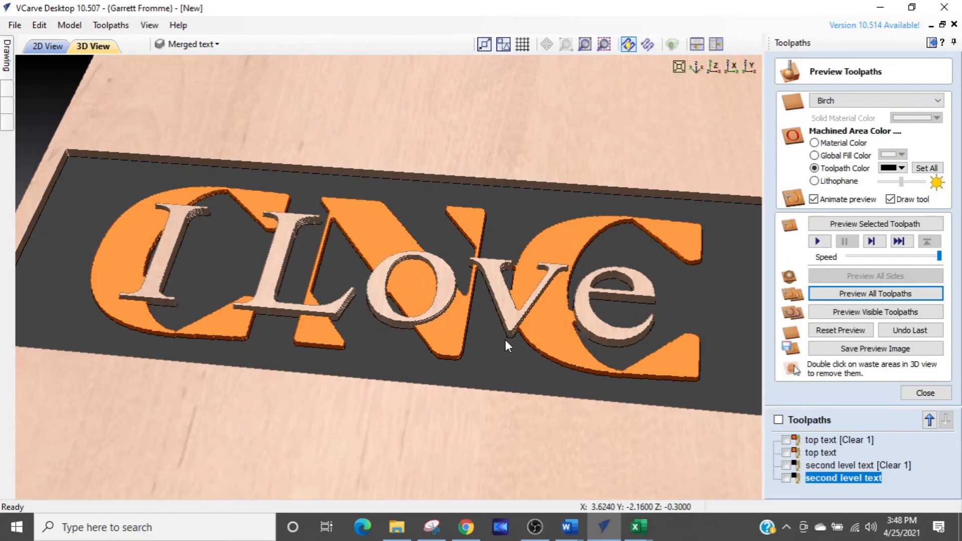
{"action": "scroll", "coordinate": [584, 340], "scroll_direction": "up", "scroll_amount": 5}
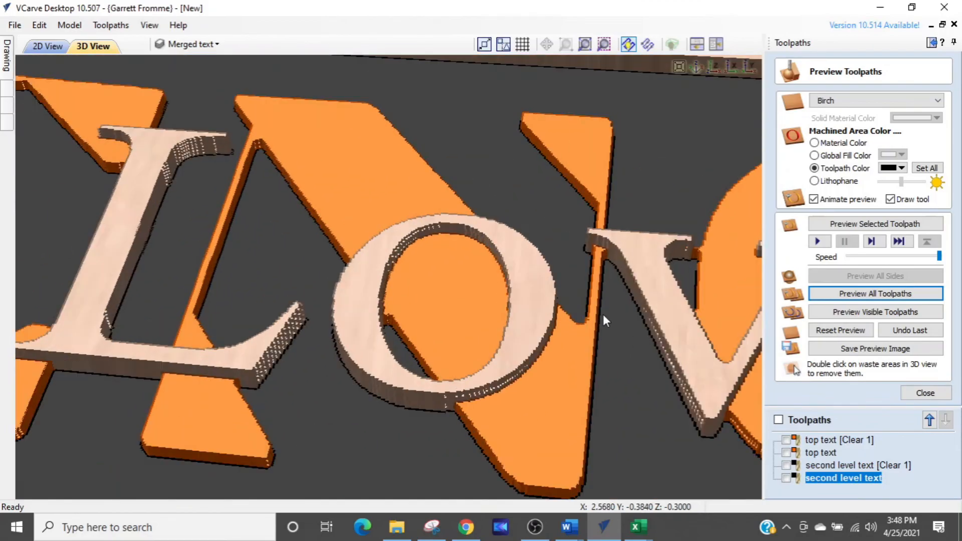
{"action": "scroll", "coordinate": [603, 314], "scroll_direction": "down", "scroll_amount": 3}
{"action": "scroll", "coordinate": [410, 300], "scroll_direction": "up", "scroll_amount": 5}
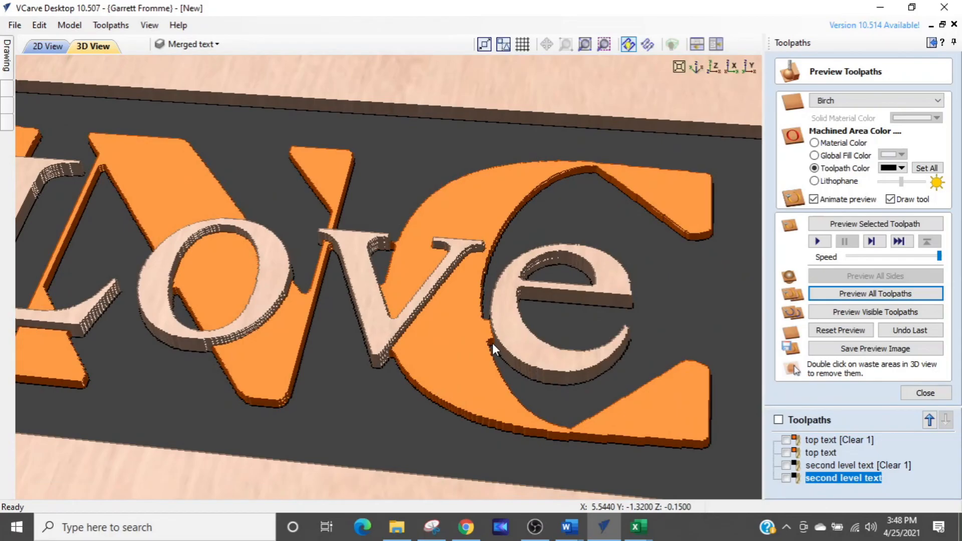
{"action": "left_click_drag", "start_coordinate": [492, 343], "coordinate": [508, 399]}
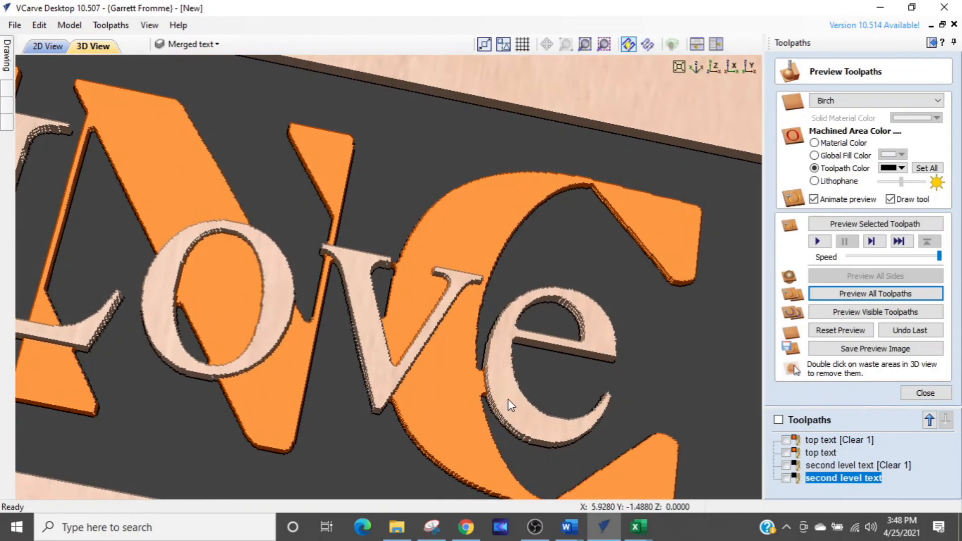
{"action": "scroll", "coordinate": [497, 378], "scroll_direction": "up", "scroll_amount": 3}
{"action": "scroll", "coordinate": [497, 377], "scroll_direction": "down", "scroll_amount": 2}
{"action": "scroll", "coordinate": [489, 368], "scroll_direction": "down", "scroll_amount": 2}
{"action": "scroll", "coordinate": [501, 356], "scroll_direction": "up", "scroll_amount": 2}
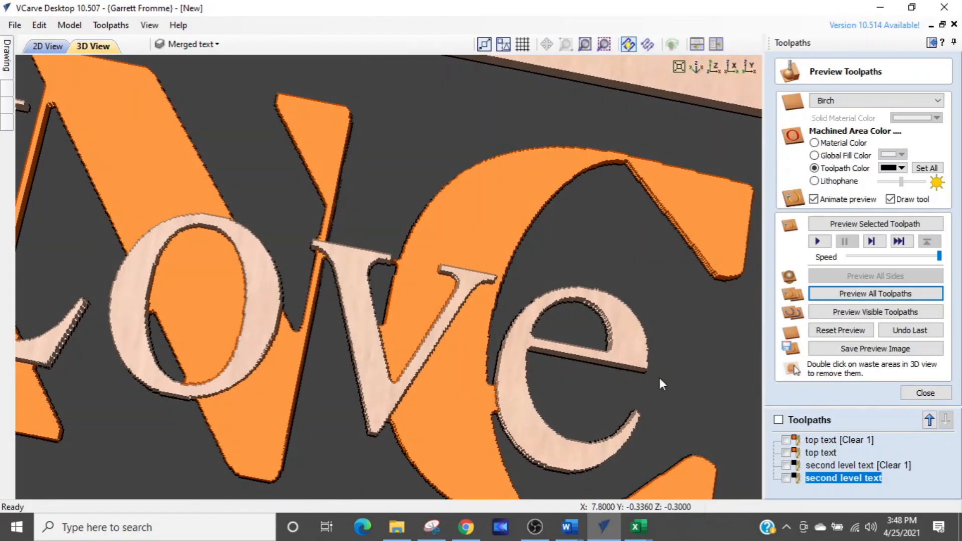
{"action": "left_click", "coordinate": [925, 394]}
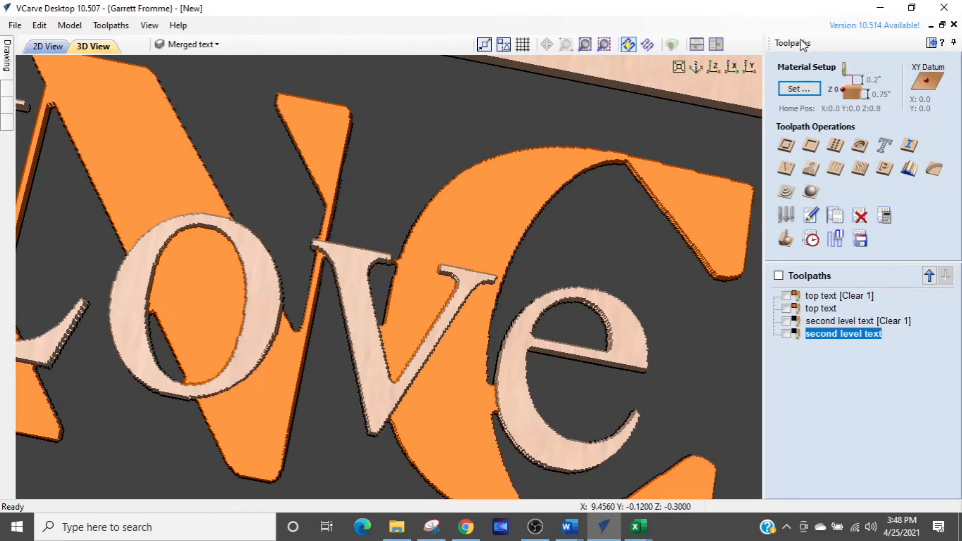
Show the 2D and 3D views side by side and delete the old welded text outline from the drawing
{"action": "left_click", "coordinate": [716, 44]}
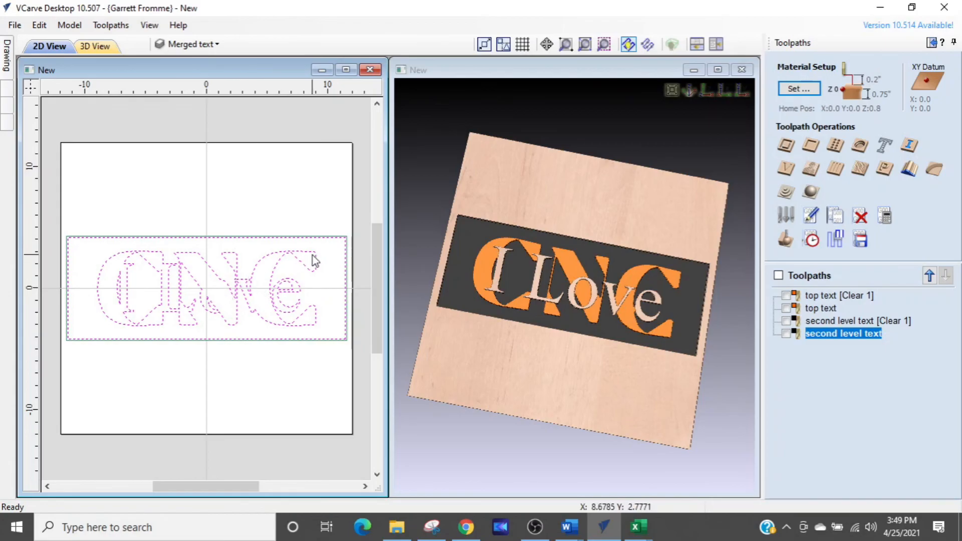
{"action": "left_click_drag", "start_coordinate": [322, 249], "coordinate": [88, 335]}
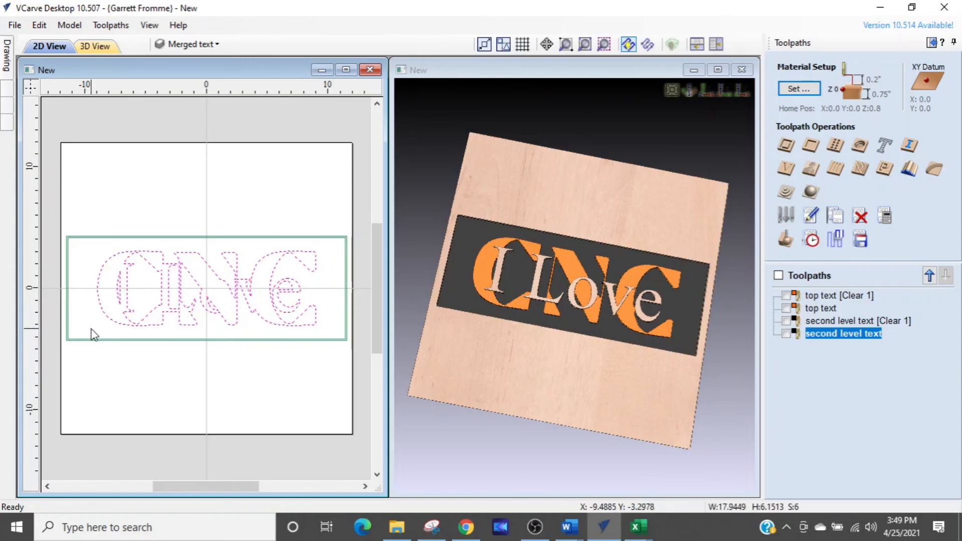
{"action": "key", "text": "Delete"}
Make the Top $100,000 and Bottom Wealth layers visible in the drawing
{"action": "left_click", "coordinate": [167, 47]}
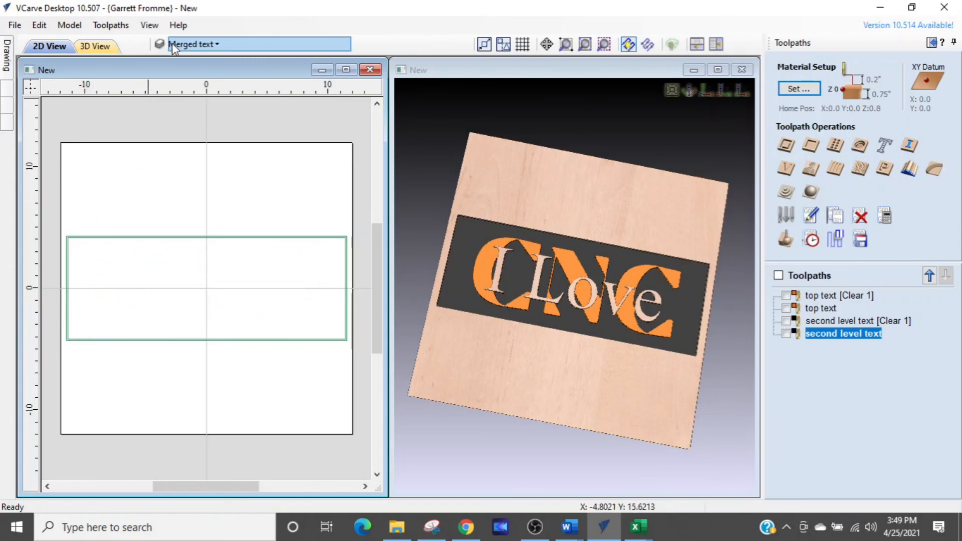
{"action": "left_click", "coordinate": [178, 66]}
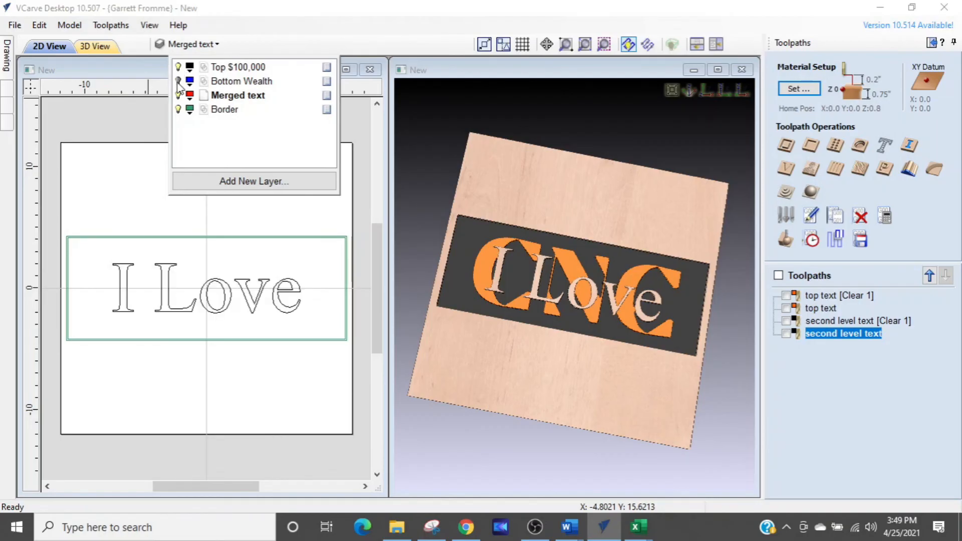
{"action": "left_click", "coordinate": [178, 81]}
Nudge the I Love text three increments to the left over the CNC letters and check how the letters overlap
{"action": "scroll", "coordinate": [284, 320], "scroll_direction": "up", "scroll_amount": 2}
{"action": "scroll", "coordinate": [284, 320], "scroll_direction": "up", "scroll_amount": 1}
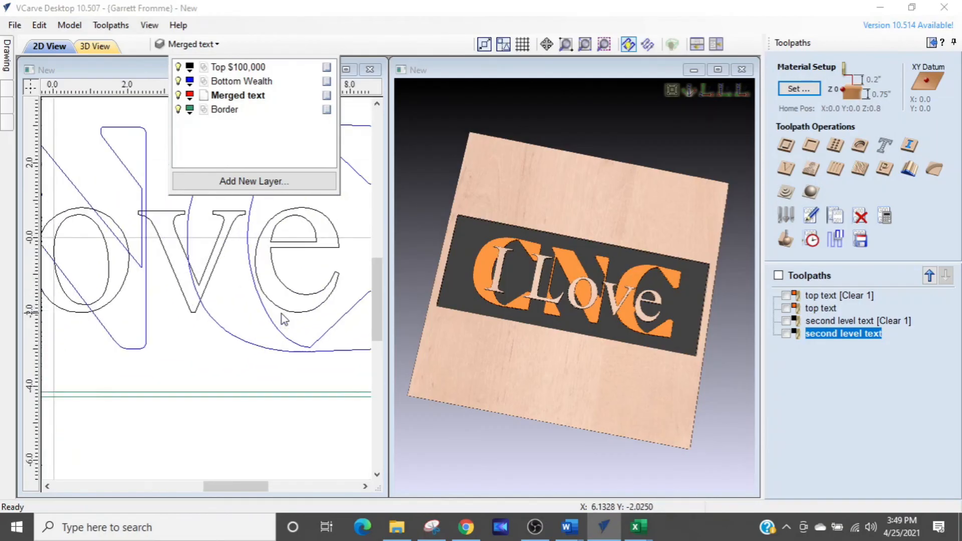
{"action": "left_click", "coordinate": [275, 277]}
{"action": "left_click", "coordinate": [275, 277]}
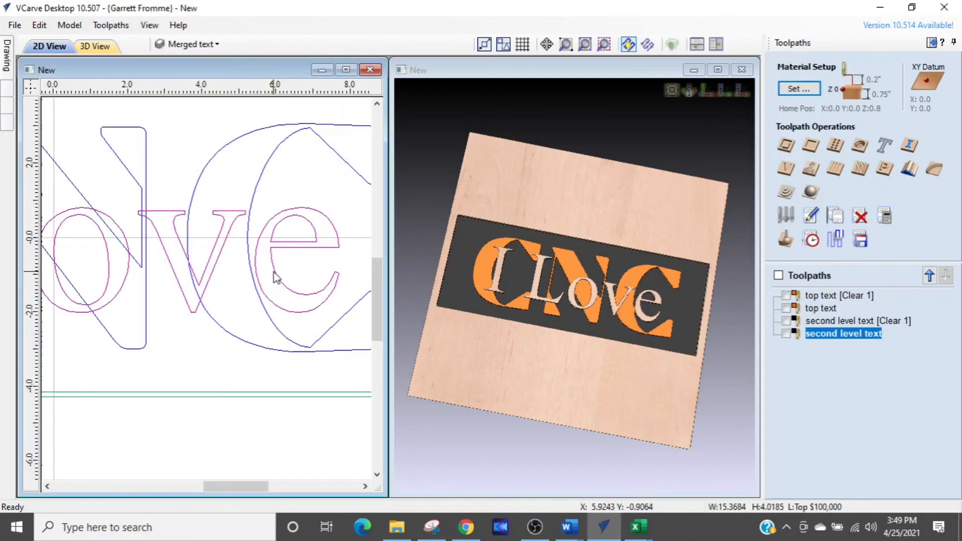
{"action": "key", "text": "Left"}
{"action": "key", "text": "Left"}
{"action": "key", "text": "Left"}
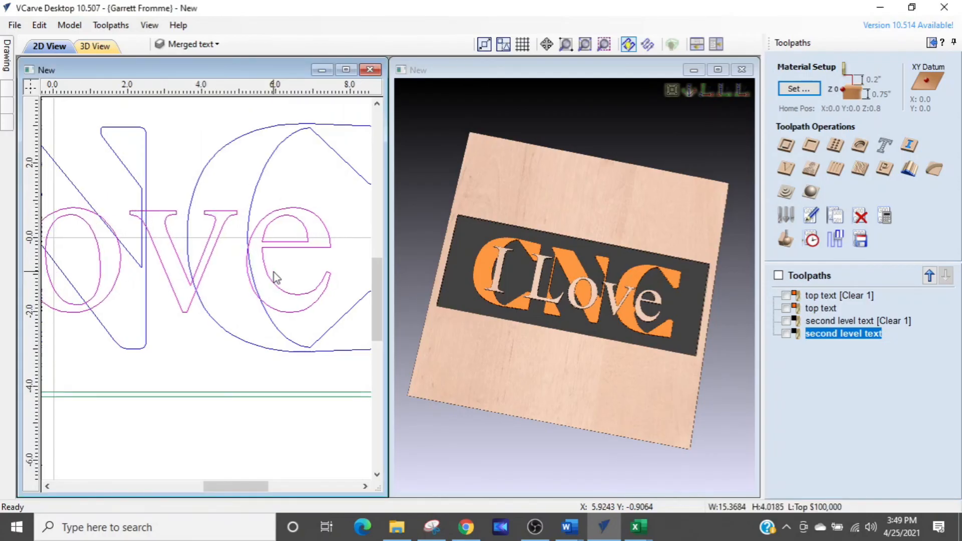
{"action": "scroll", "coordinate": [274, 272], "scroll_direction": "down", "scroll_amount": 2}
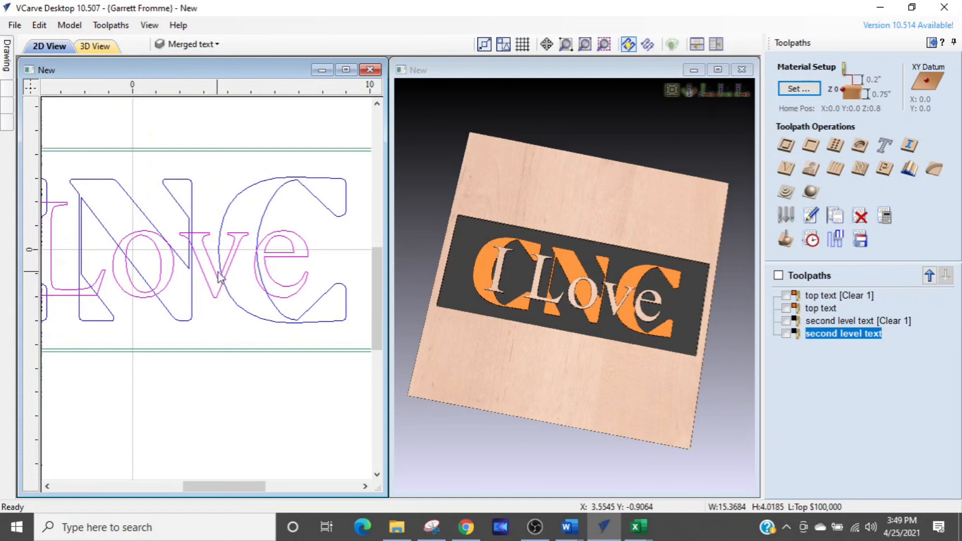
{"action": "middle_click_drag", "start_coordinate": [172, 299], "coordinate": [263, 291]}
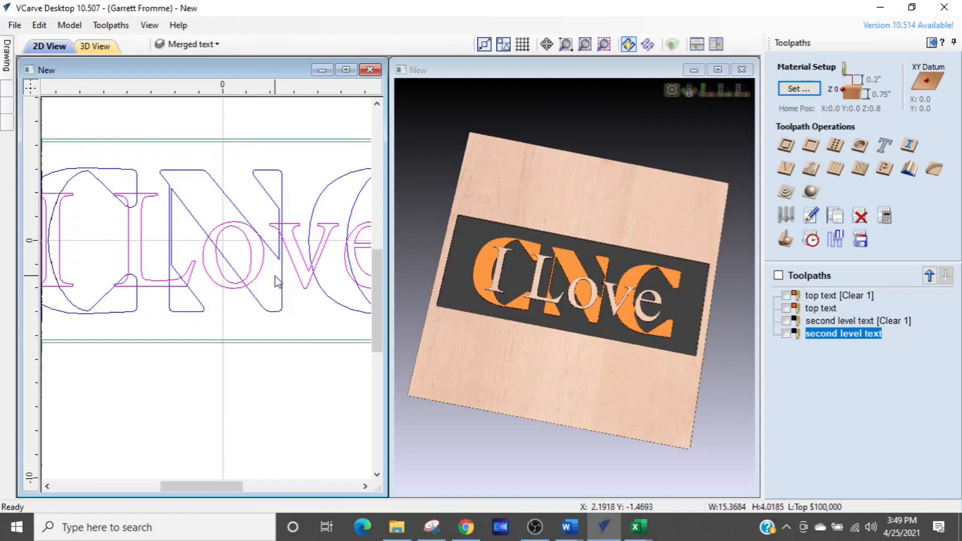
{"action": "middle_click_drag", "start_coordinate": [135, 264], "coordinate": [222, 279]}
{"action": "scroll", "coordinate": [161, 251], "scroll_direction": "up", "scroll_amount": 1}
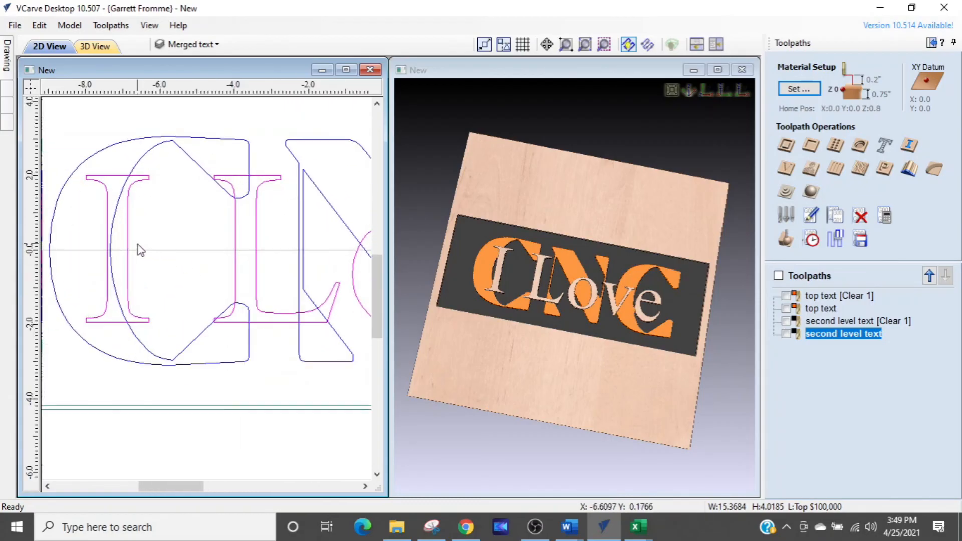
{"action": "scroll", "coordinate": [137, 245], "scroll_direction": "down", "scroll_amount": 1}
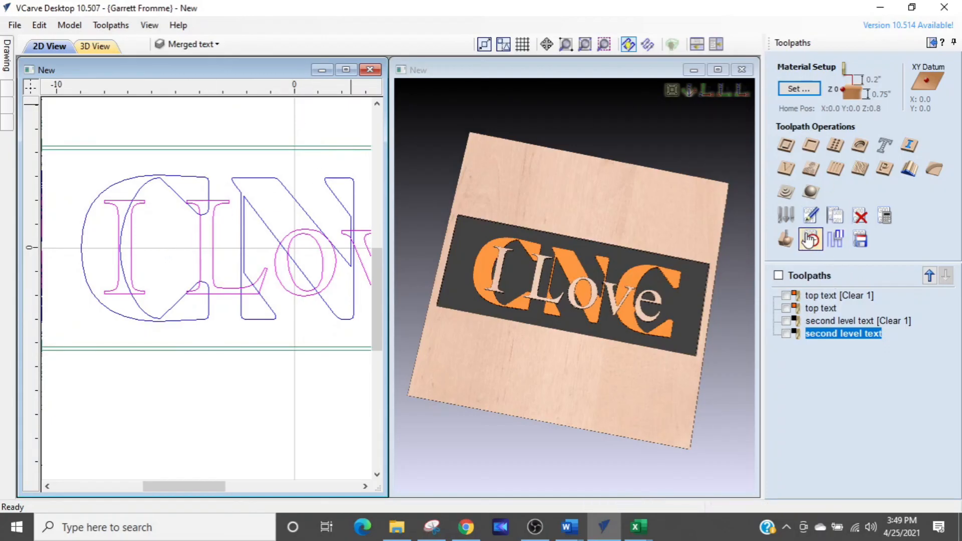
Recalculate all toolpaths and turn off the toolpath drawing in the 2D view
{"action": "left_click", "coordinate": [883, 217]}
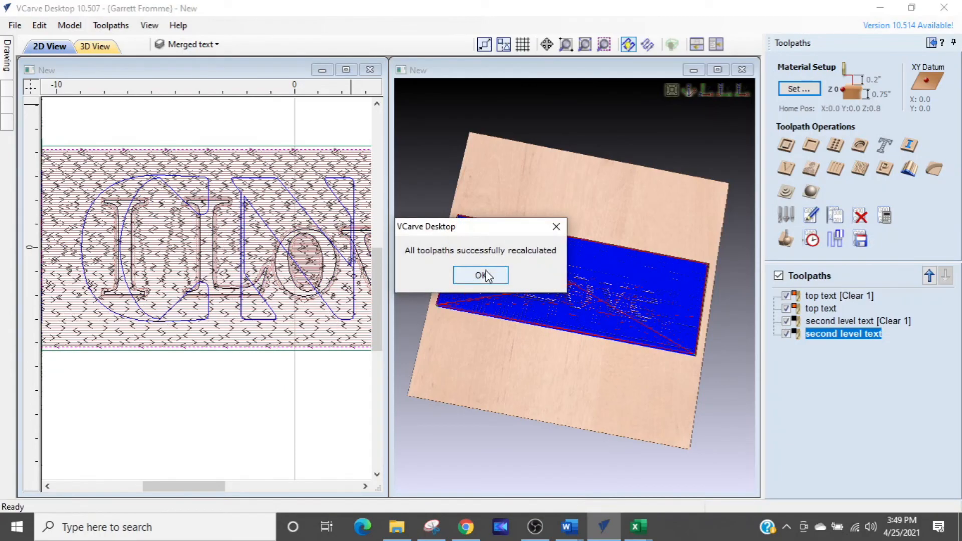
{"action": "left_click", "coordinate": [481, 275]}
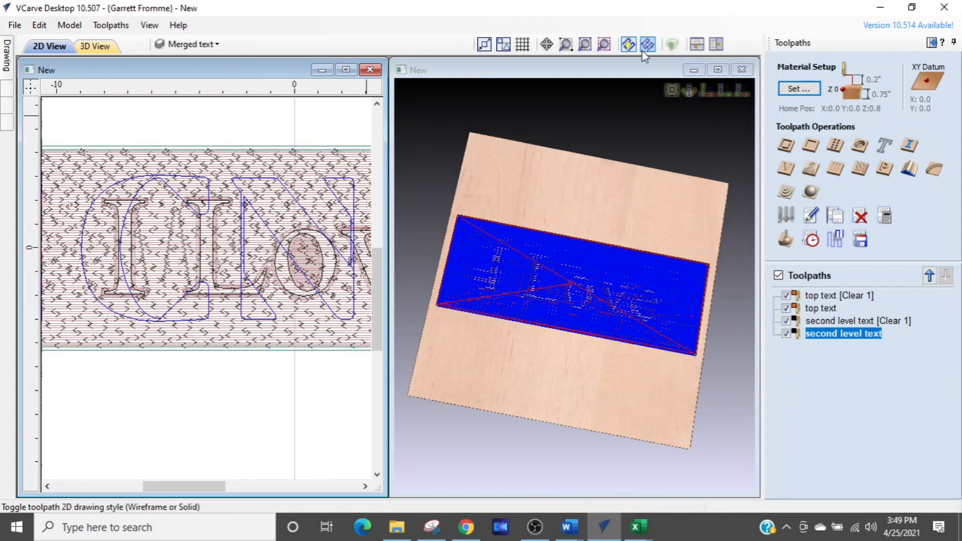
{"action": "left_click", "coordinate": [627, 44]}
Copy the I Love and CNC text to the Merged text layer and hide the Top $100,000 and Bottom Wealth layers
{"action": "left_click", "coordinate": [347, 70]}
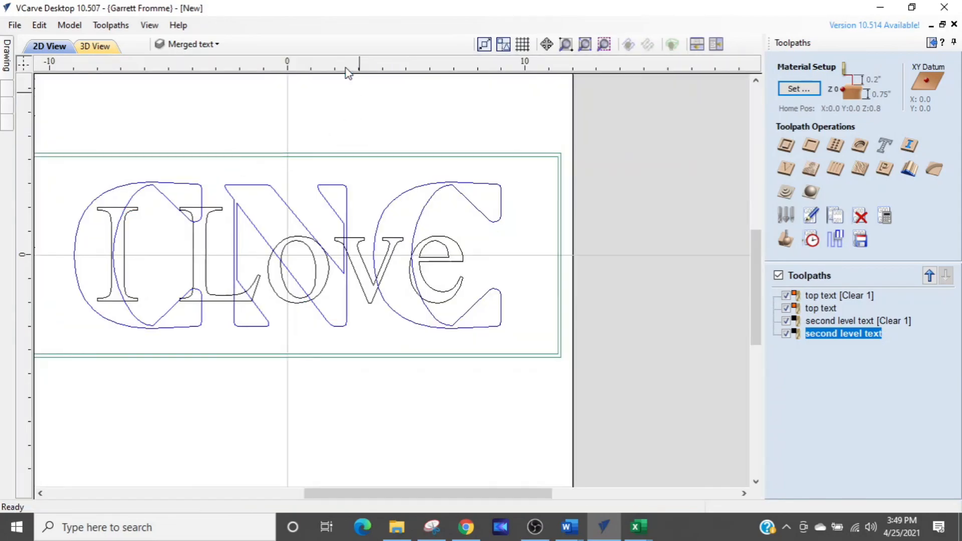
{"action": "scroll", "coordinate": [433, 268], "scroll_direction": "down", "scroll_amount": 2}
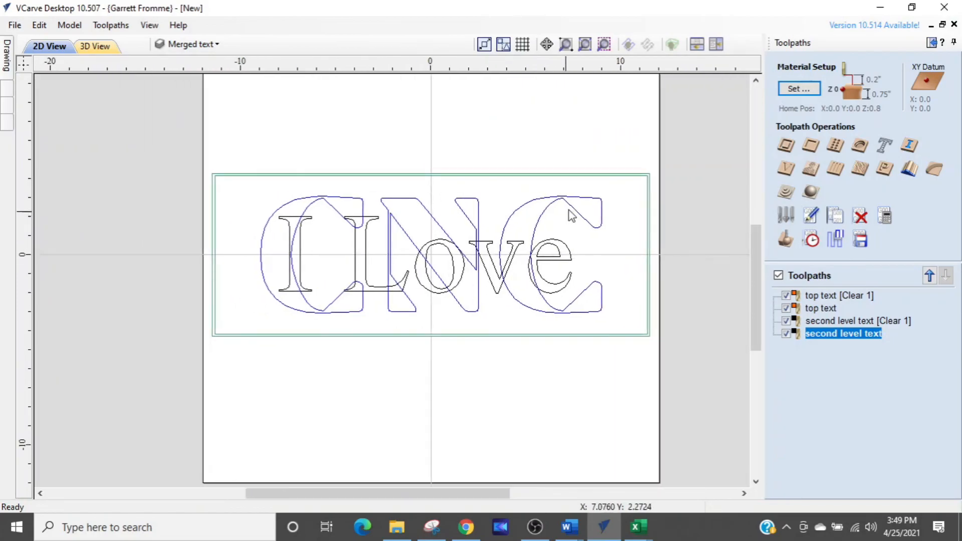
{"action": "left_click_drag", "start_coordinate": [598, 182], "coordinate": [494, 247]}
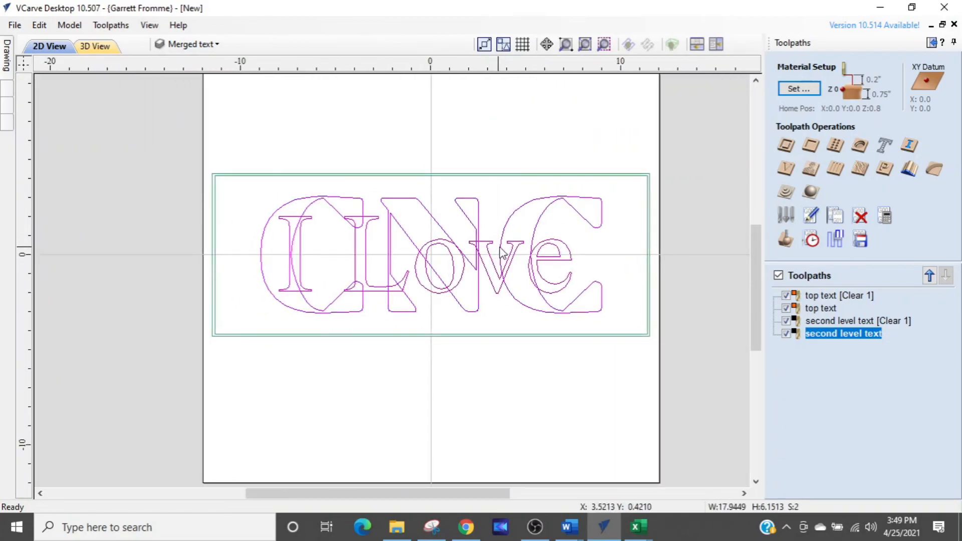
{"action": "right_click", "coordinate": [509, 247]}
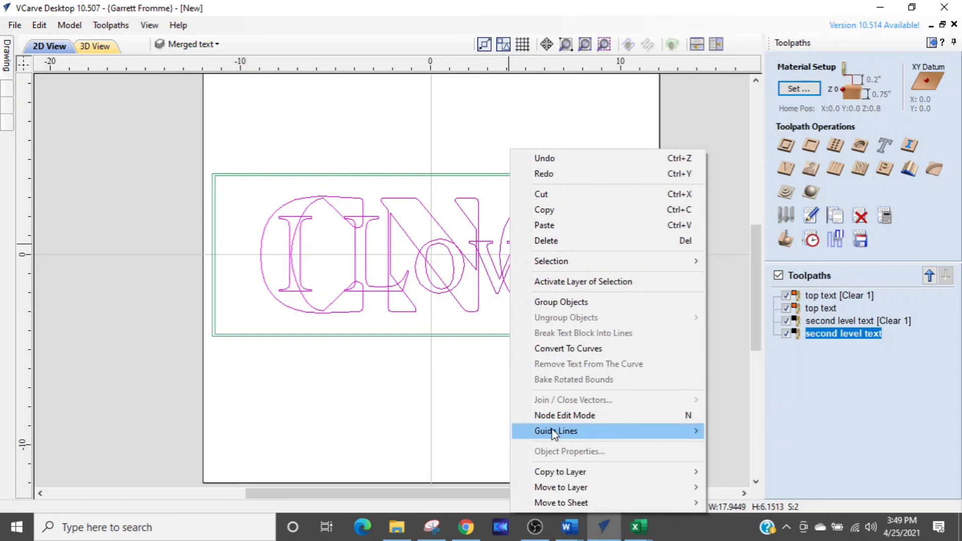
{"action": "mouse_move", "coordinate": [574, 474]}
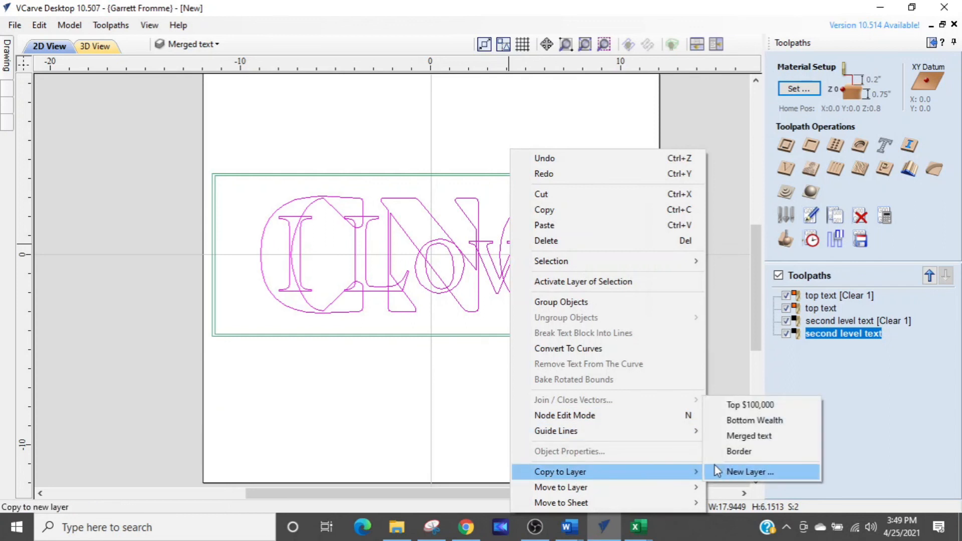
{"action": "left_click", "coordinate": [737, 436]}
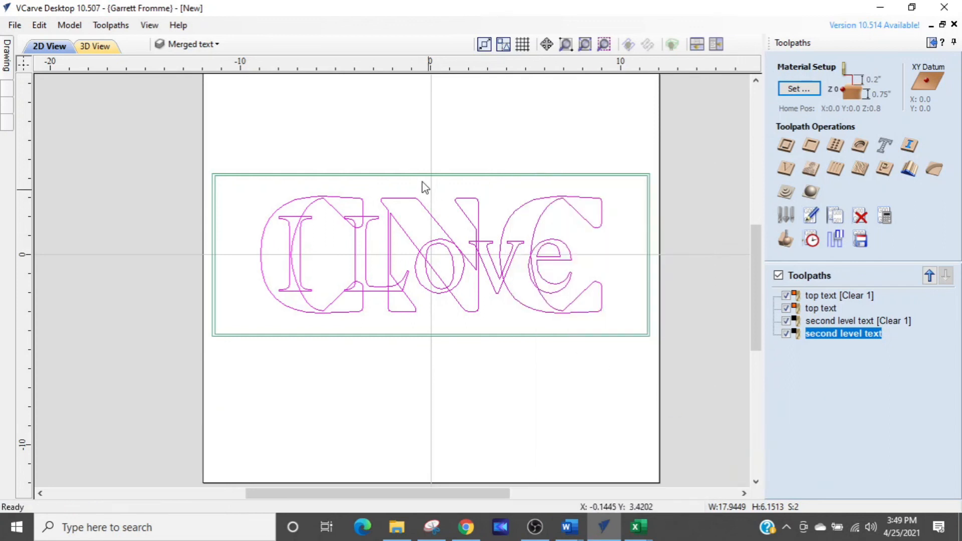
{"action": "left_click", "coordinate": [174, 45]}
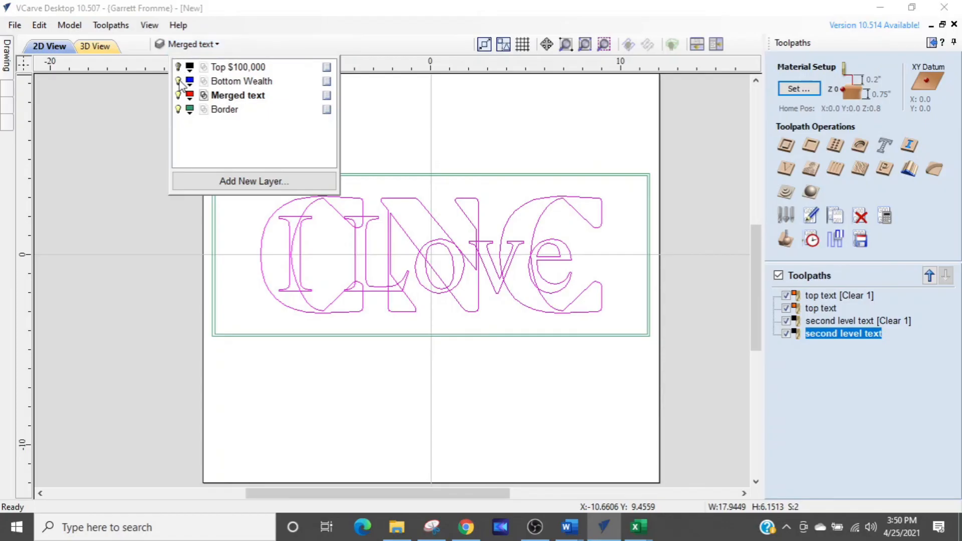
{"action": "left_click", "coordinate": [501, 140]}
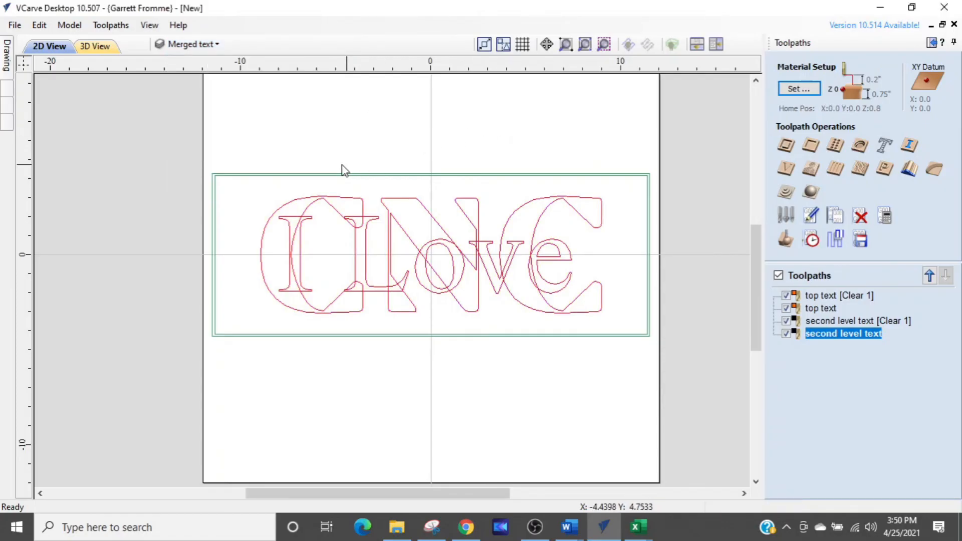
Weld the copied I Love and CNC text into one outline, replacing the original objects
{"action": "left_click_drag", "start_coordinate": [614, 203], "coordinate": [529, 246]}
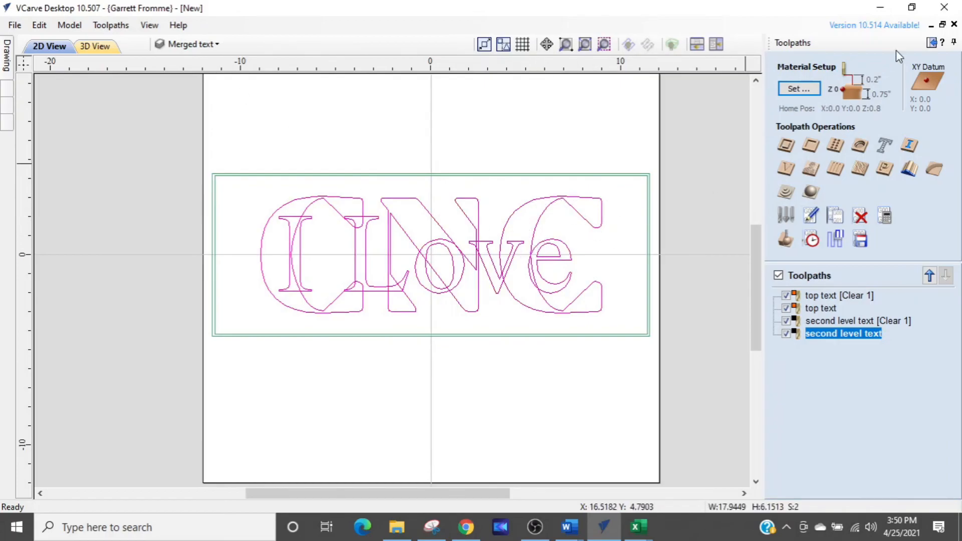
{"action": "left_click", "coordinate": [931, 43]}
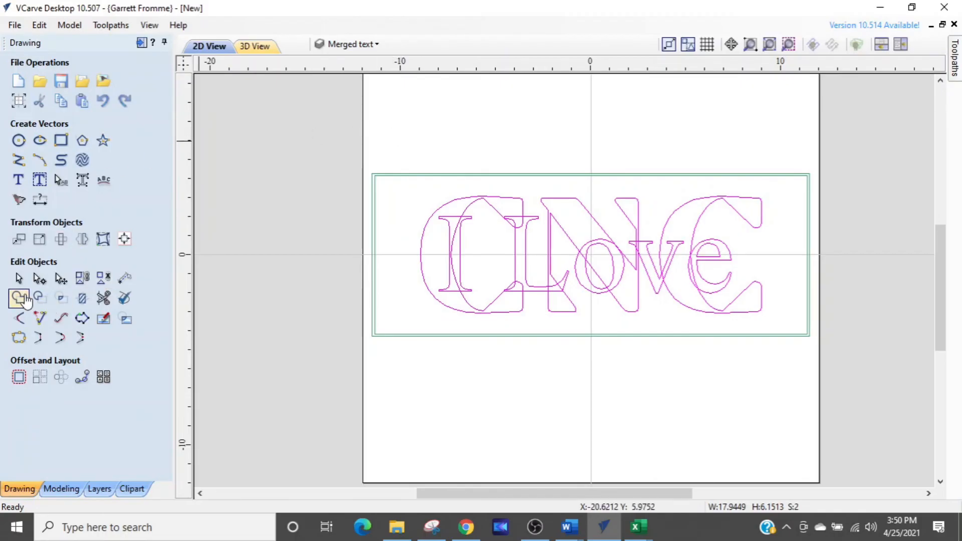
{"action": "left_click", "coordinate": [28, 302]}
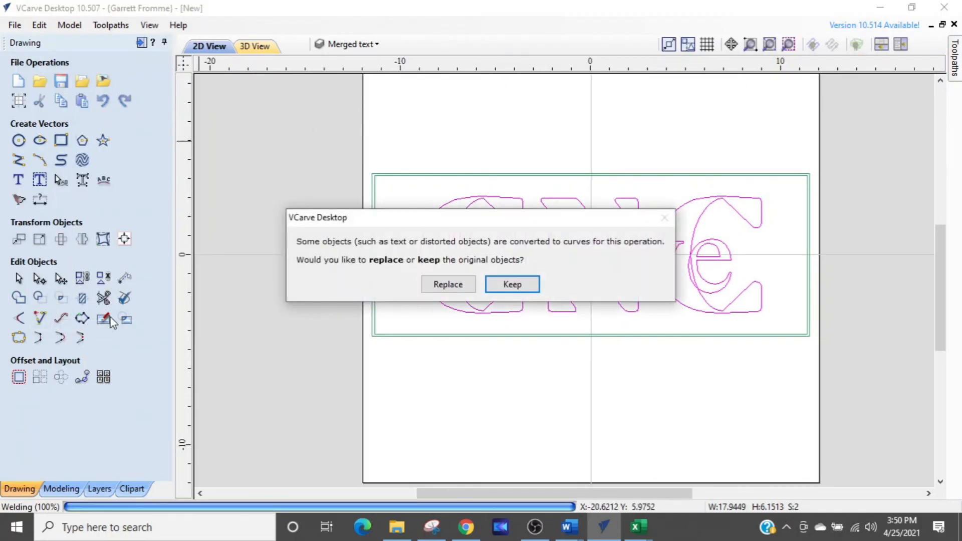
{"action": "left_click", "coordinate": [445, 287]}
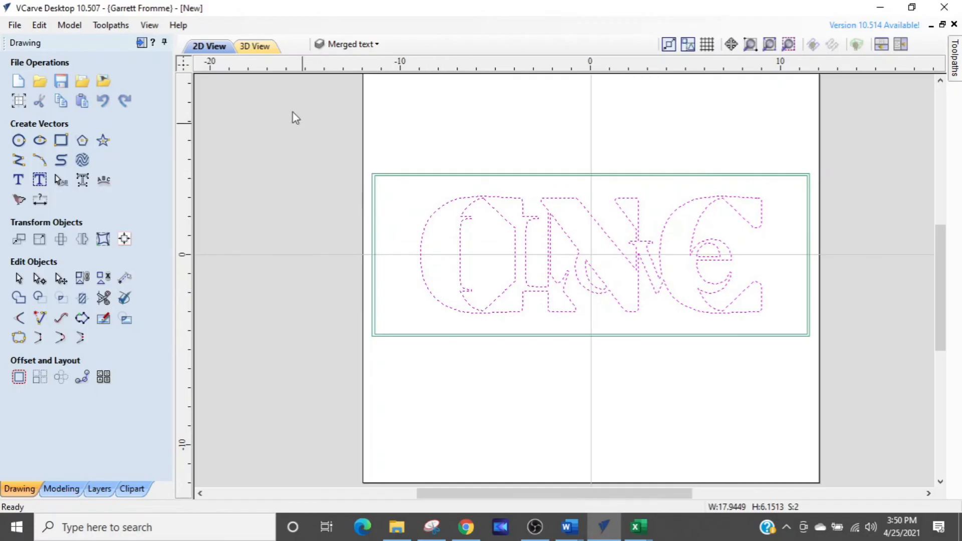
{"action": "left_click", "coordinate": [142, 43]}
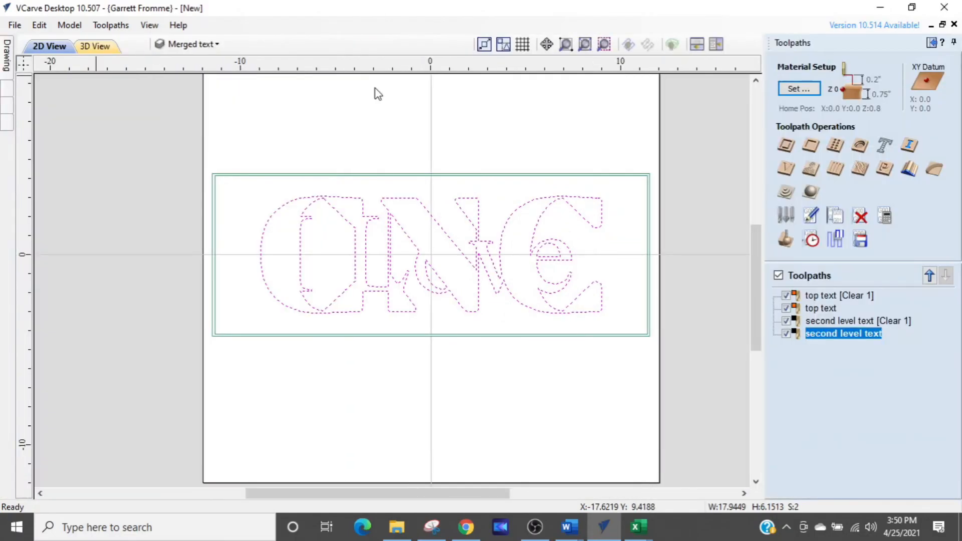
Edit the second level text [Clear 1] pocket toolpath to include the newly welded text with the inner border, and recalculate it
{"action": "mouse_move", "coordinate": [795, 321]}
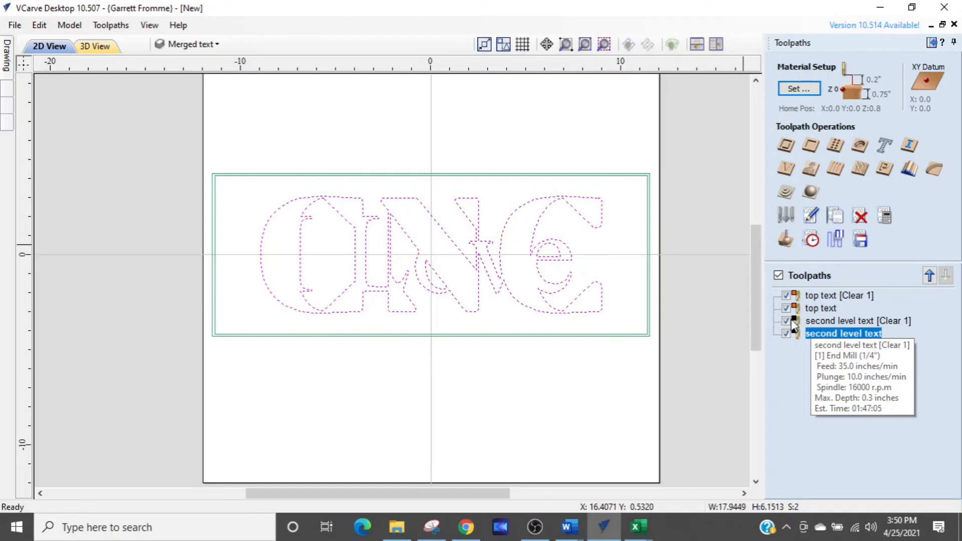
{"action": "double_click", "coordinate": [797, 321]}
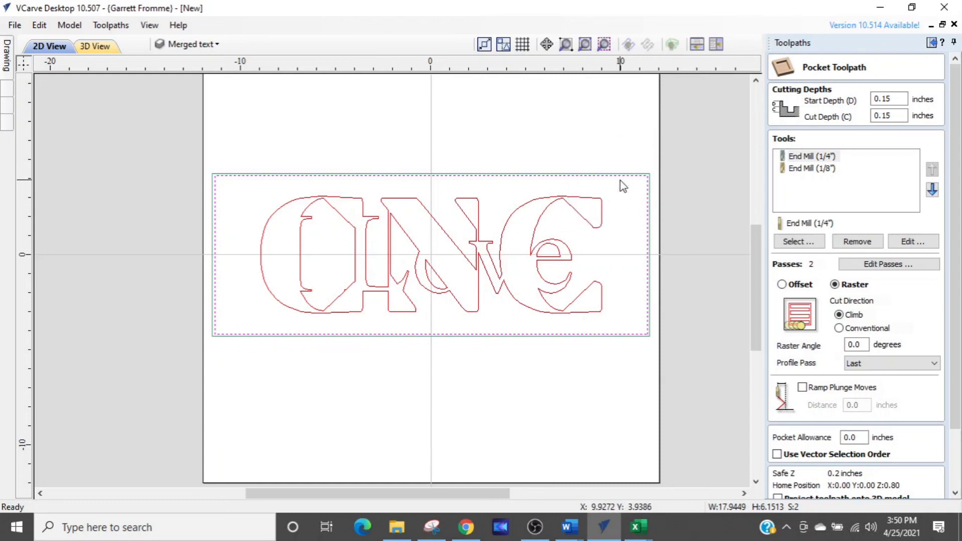
{"action": "left_click_drag", "start_coordinate": [618, 189], "coordinate": [248, 329]}
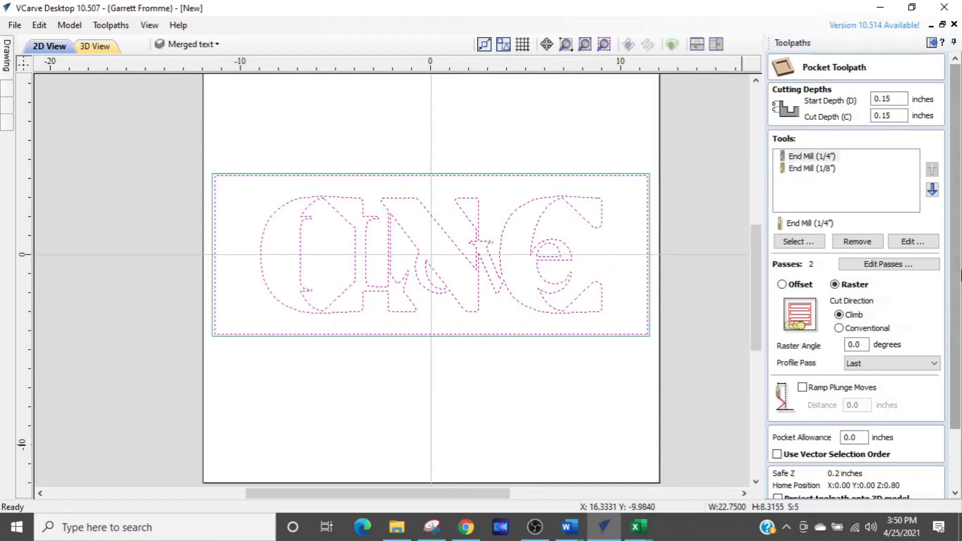
{"action": "left_click_drag", "start_coordinate": [954, 250], "coordinate": [955, 309]}
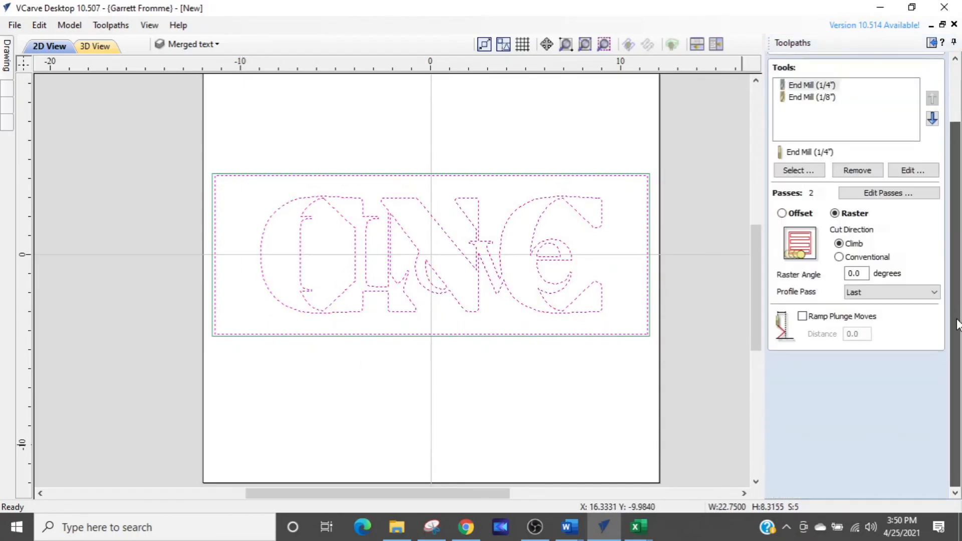
{"action": "left_click", "coordinate": [779, 487]}
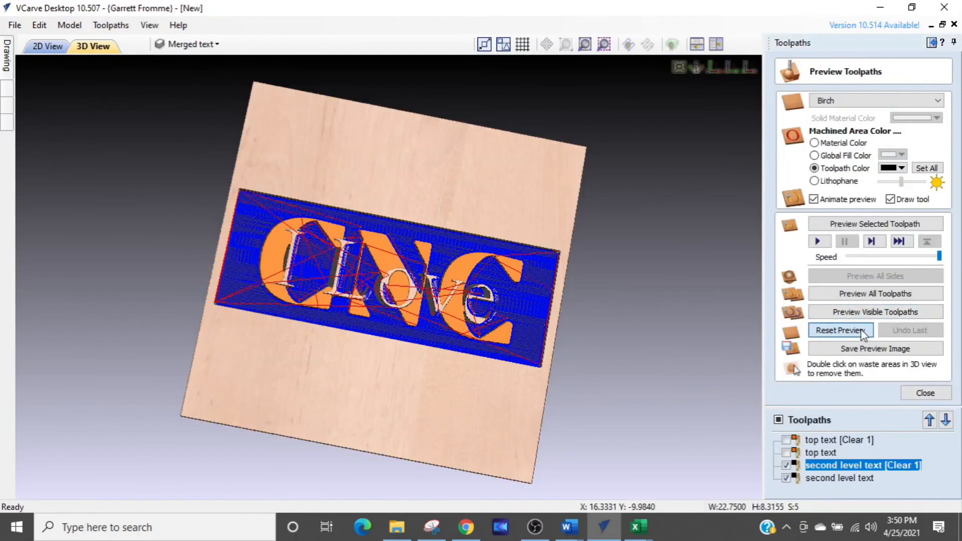
Reset the preview, preview all toolpaths again, and examine the shifted I Love lettering over CNC
{"action": "left_click", "coordinate": [860, 331]}
{"action": "left_click", "coordinate": [852, 294]}
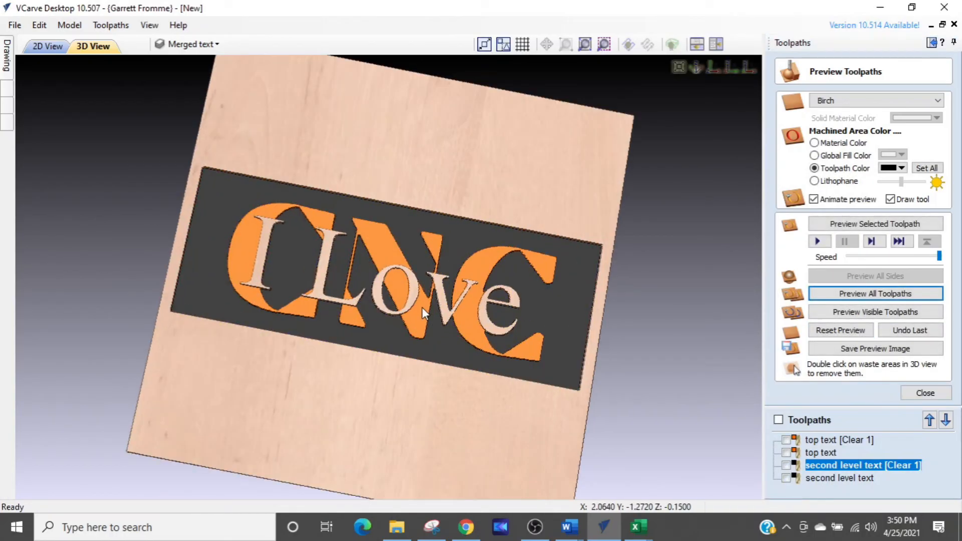
{"action": "scroll", "coordinate": [422, 312], "scroll_direction": "up", "scroll_amount": 2}
{"action": "key", "text": "ctrl"}
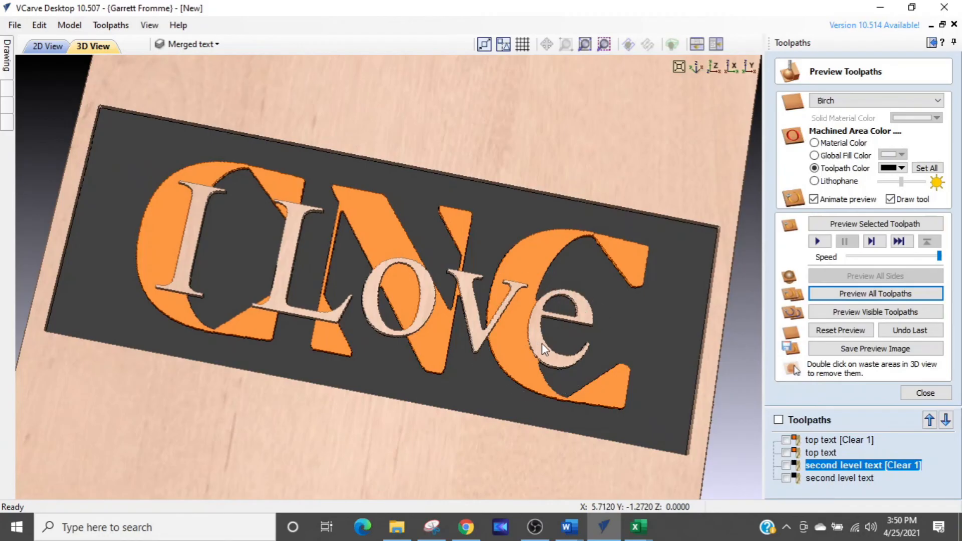
{"action": "scroll", "coordinate": [540, 344], "scroll_direction": "down", "scroll_amount": 2}
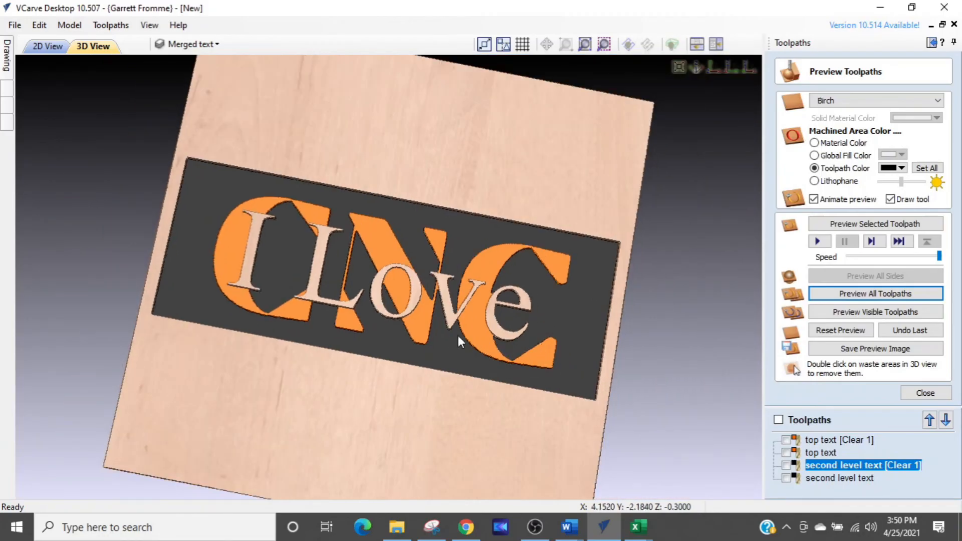
{"action": "left_click_drag", "start_coordinate": [318, 317], "coordinate": [356, 356]}
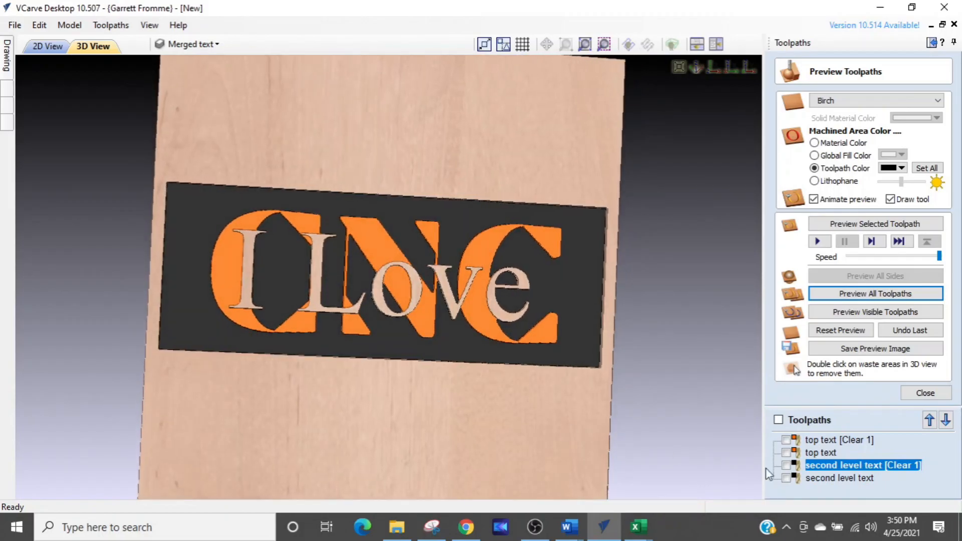
Start a 2D profile toolpath on the sign's outer border with a cut depth of 0.75 inches
{"action": "left_click", "coordinate": [927, 393]}
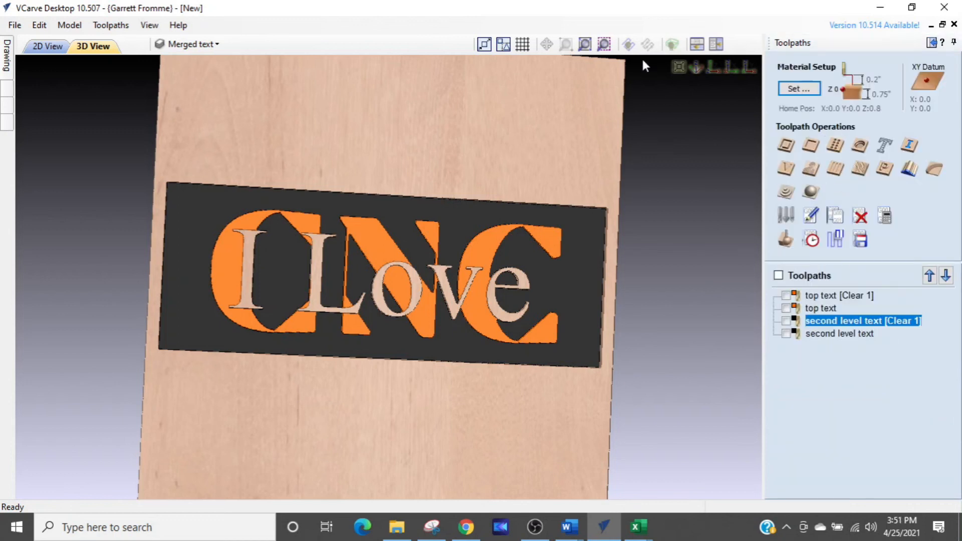
{"action": "left_click", "coordinate": [716, 44]}
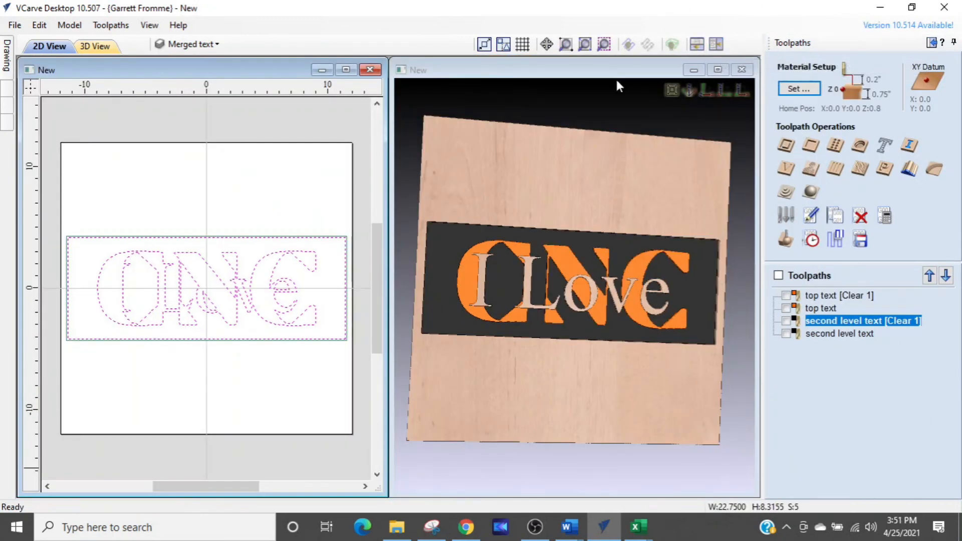
{"action": "left_click", "coordinate": [785, 146]}
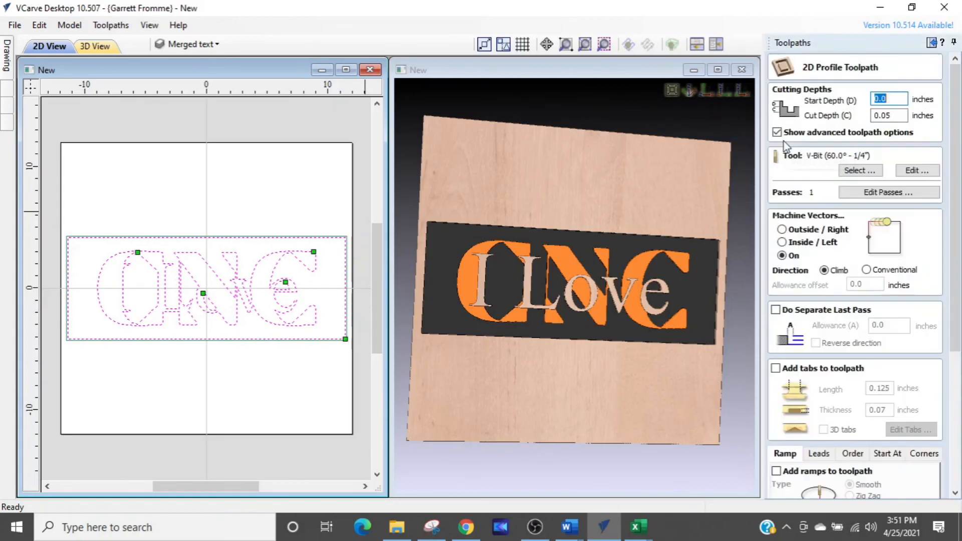
{"action": "scroll", "coordinate": [227, 218], "scroll_direction": "up", "scroll_amount": 3}
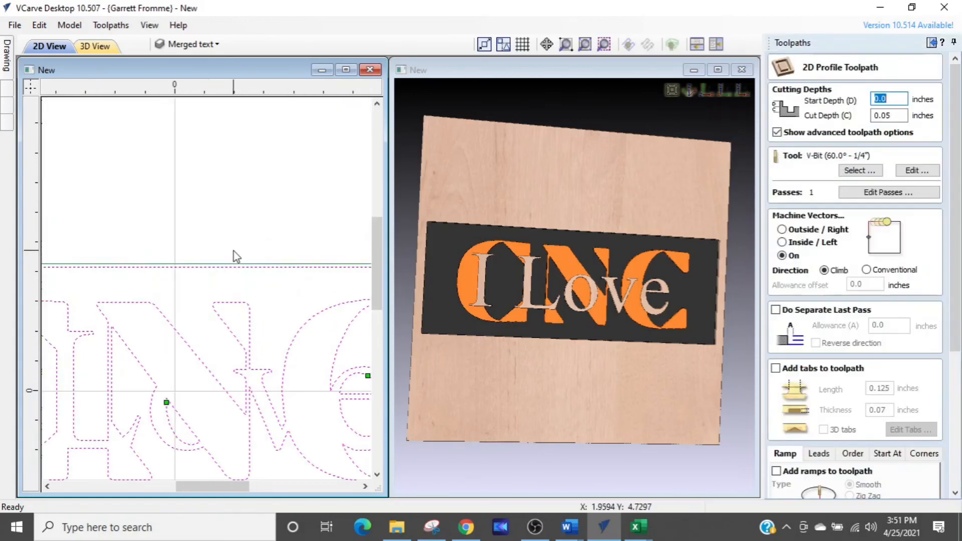
{"action": "left_click", "coordinate": [246, 264]}
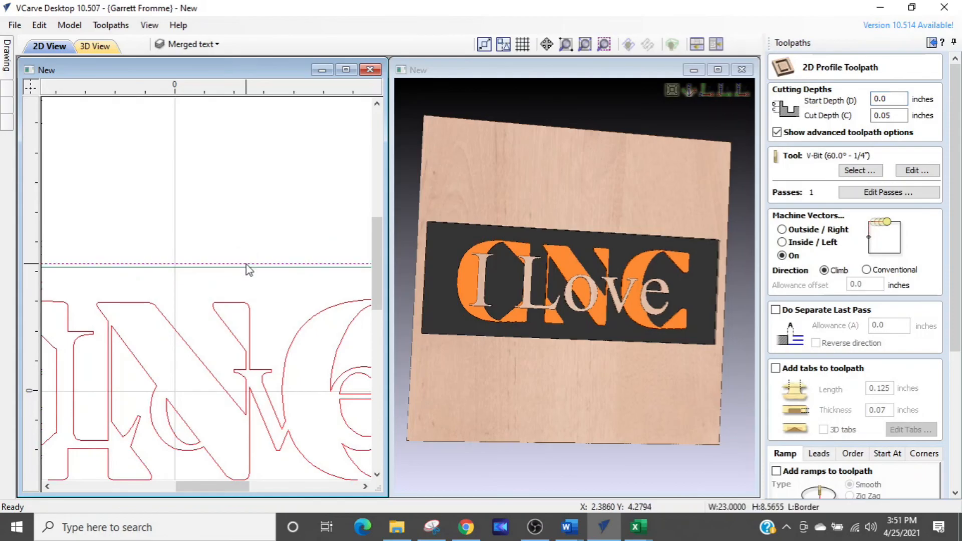
{"action": "left_click", "coordinate": [897, 115]}
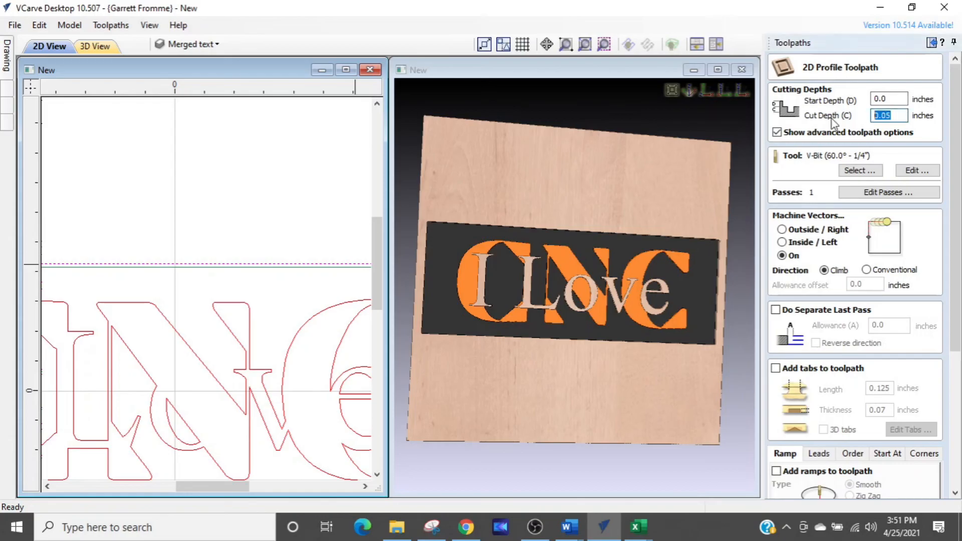
{"action": "type", "text": "2"}
Assign the End Mill (3/16") to the profile toolpath and machine outside the border vector
{"action": "left_click", "coordinate": [860, 170]}
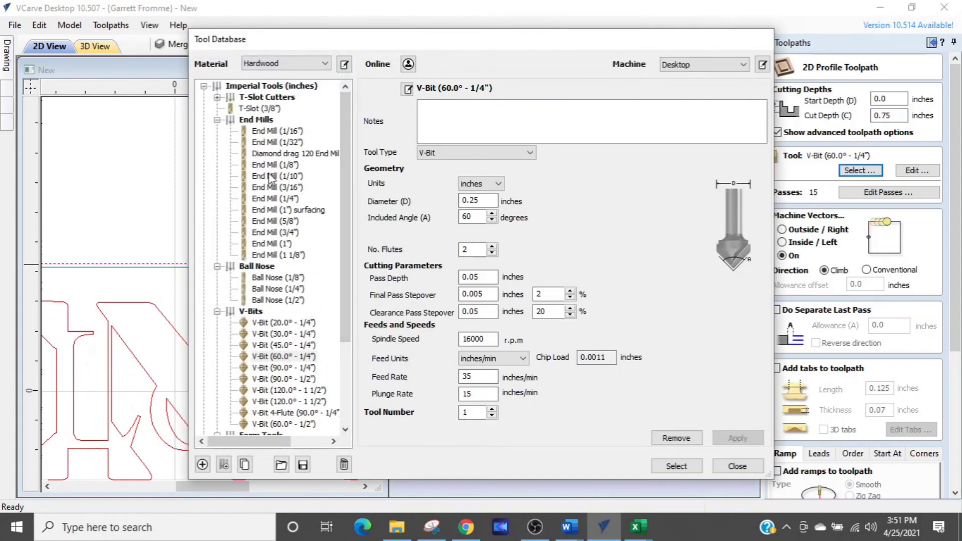
{"action": "double_click", "coordinate": [268, 186]}
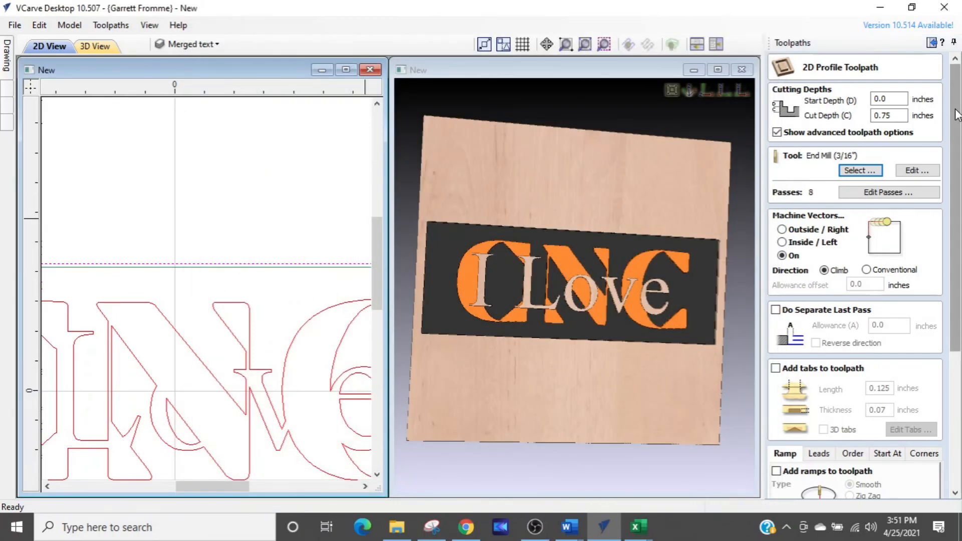
{"action": "scroll", "coordinate": [957, 114], "scroll_direction": "down", "scroll_amount": 1}
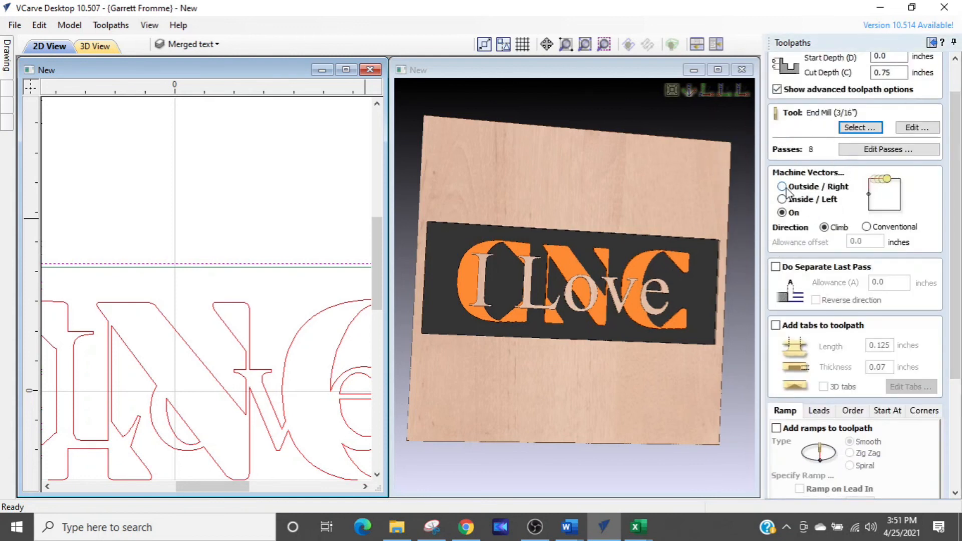
{"action": "left_click", "coordinate": [785, 188]}
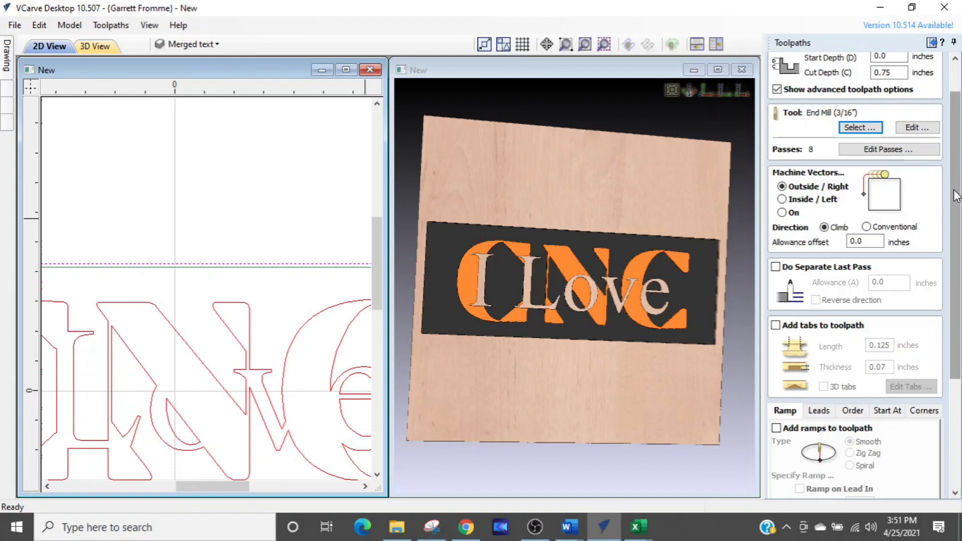
Name the profile toolpath cutout and calculate it
{"action": "scroll", "coordinate": [874, 249], "scroll_direction": "down", "scroll_amount": 3}
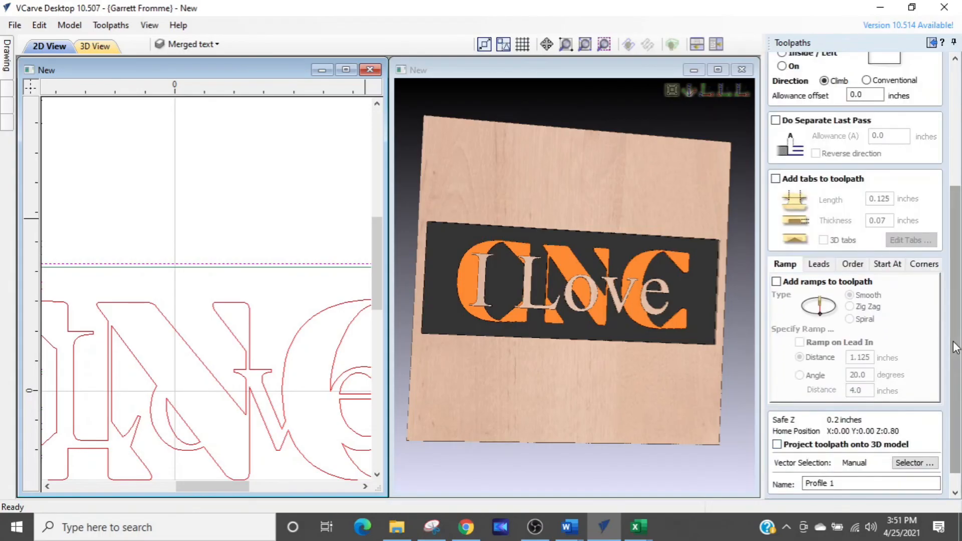
{"action": "left_click_drag", "start_coordinate": [955, 347], "coordinate": [955, 363]}
{"action": "left_click_drag", "start_coordinate": [846, 471], "coordinate": [724, 458]}
{"action": "type", "text": "cutout"}
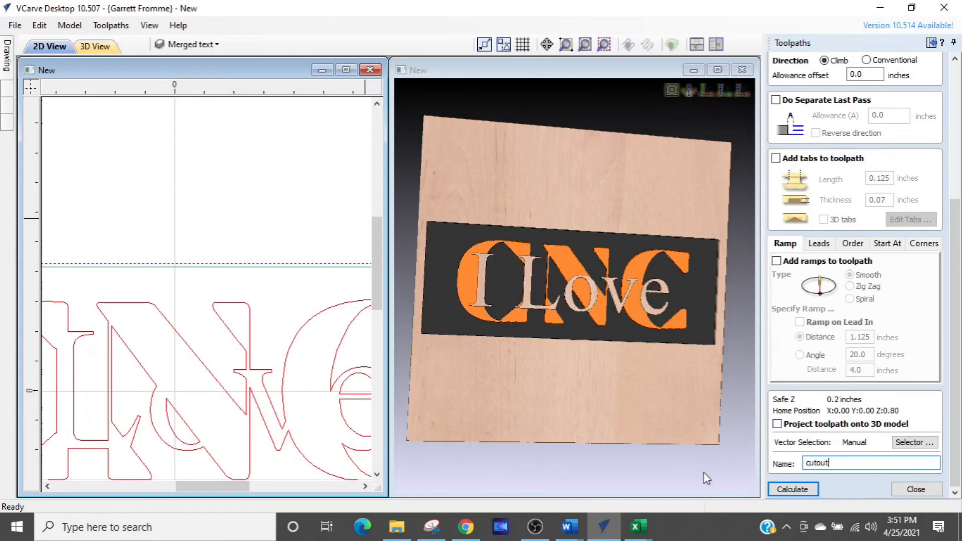
{"action": "left_click", "coordinate": [779, 490]}
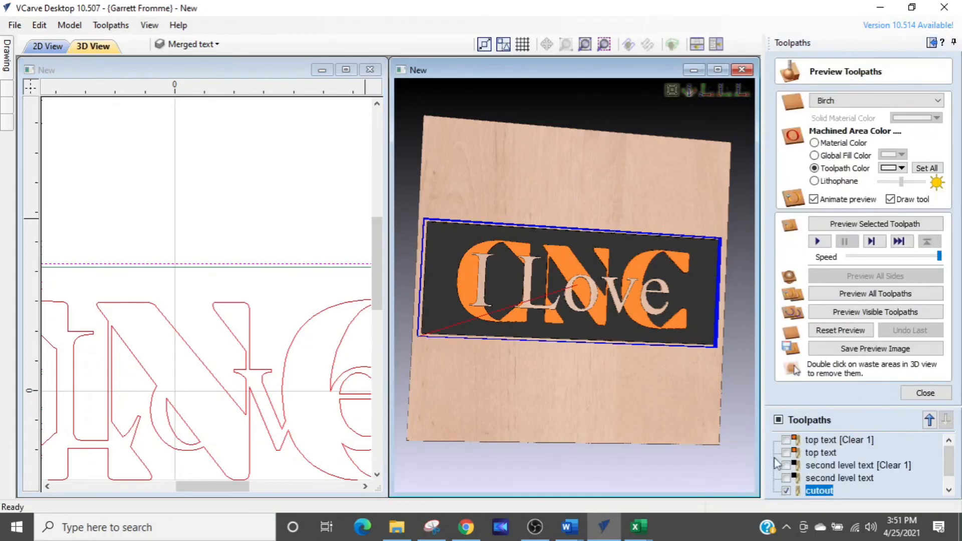
Preview all toolpaths and remove the waste material around the sign, examining the cut-out sign in an enlarged 3D view
{"action": "left_click", "coordinate": [821, 294]}
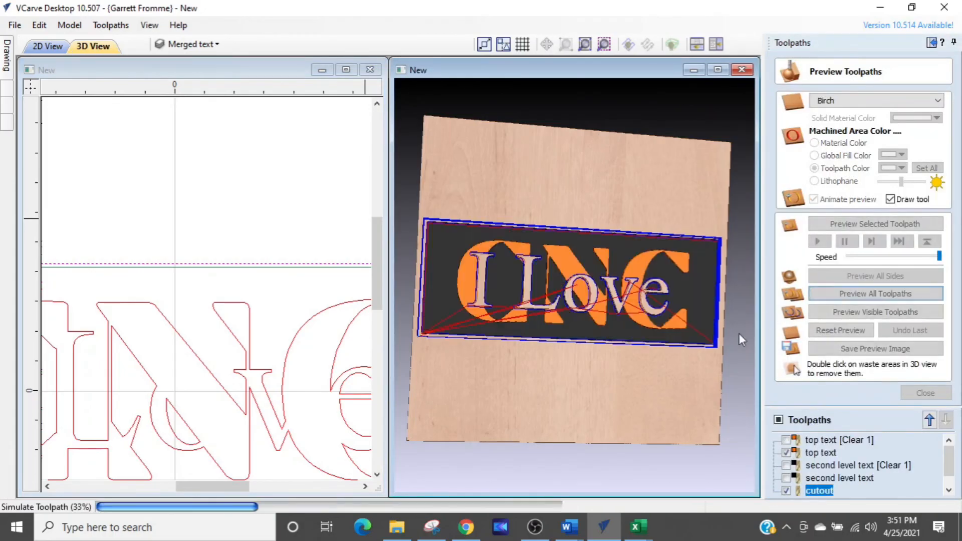
{"action": "double_click", "coordinate": [636, 200]}
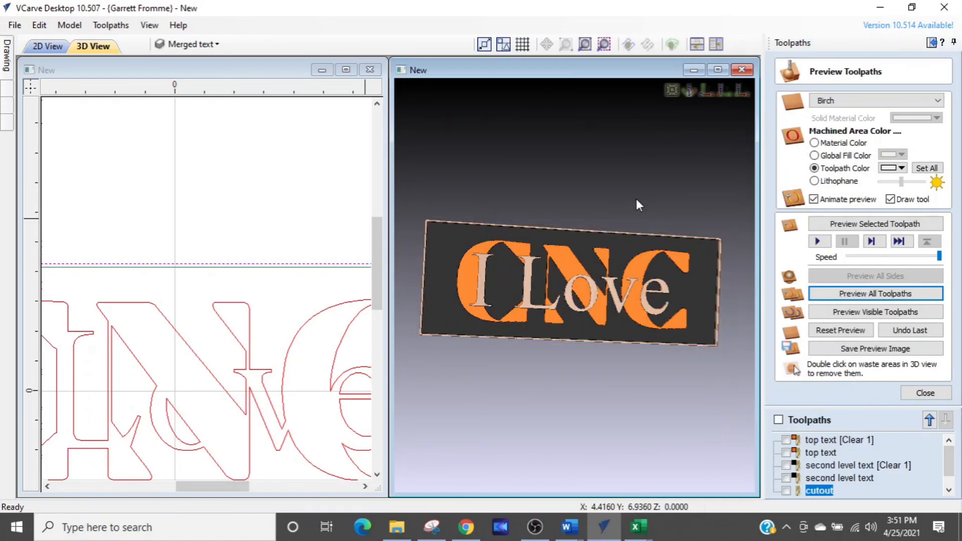
{"action": "left_click", "coordinate": [717, 69]}
{"action": "left_click_drag", "start_coordinate": [313, 356], "coordinate": [414, 396]}
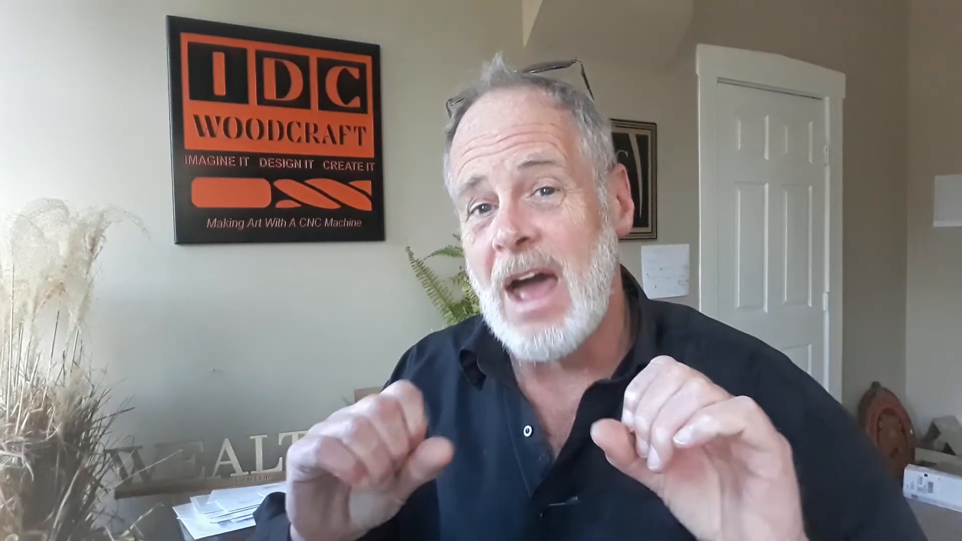